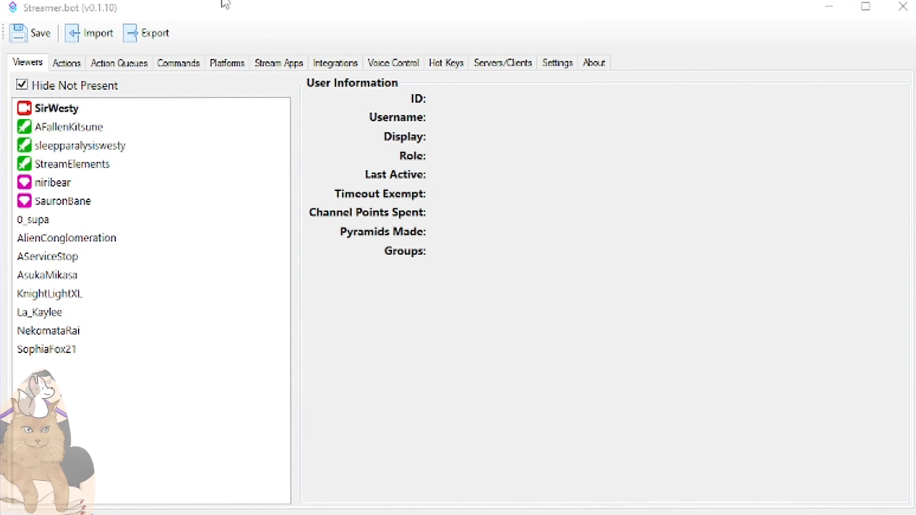
- Examine the existing OBS connection in the stream apps and compare it with the Streamlabs Desktop connection list
{"action": "left_click", "coordinate": [356, 16]}
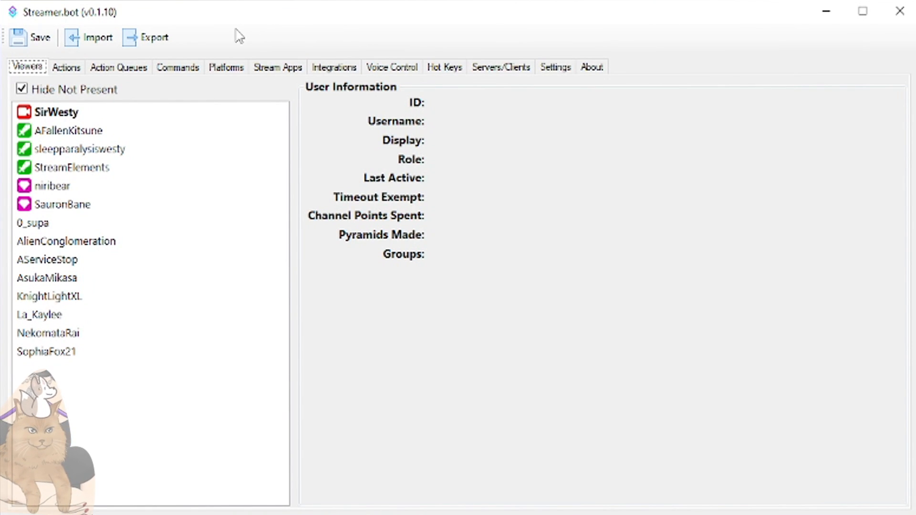
{"action": "left_click", "coordinate": [281, 69]}
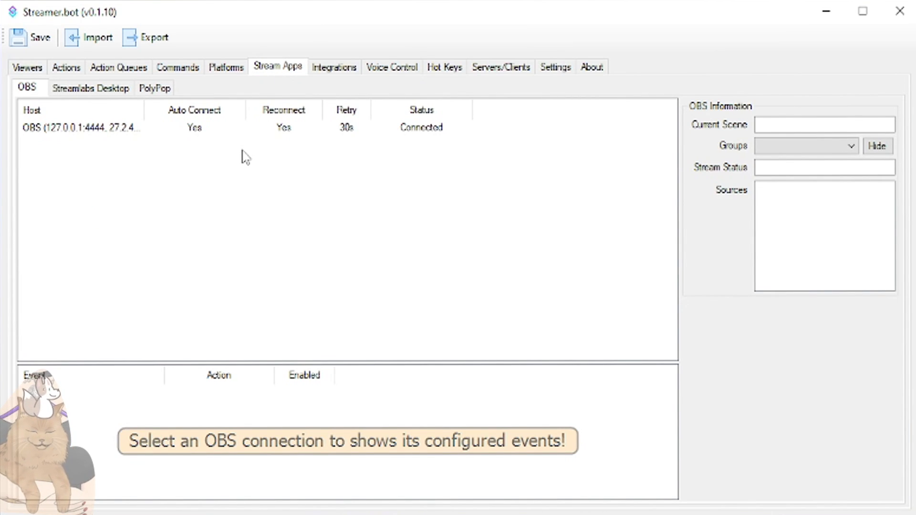
{"action": "left_click", "coordinate": [157, 132]}
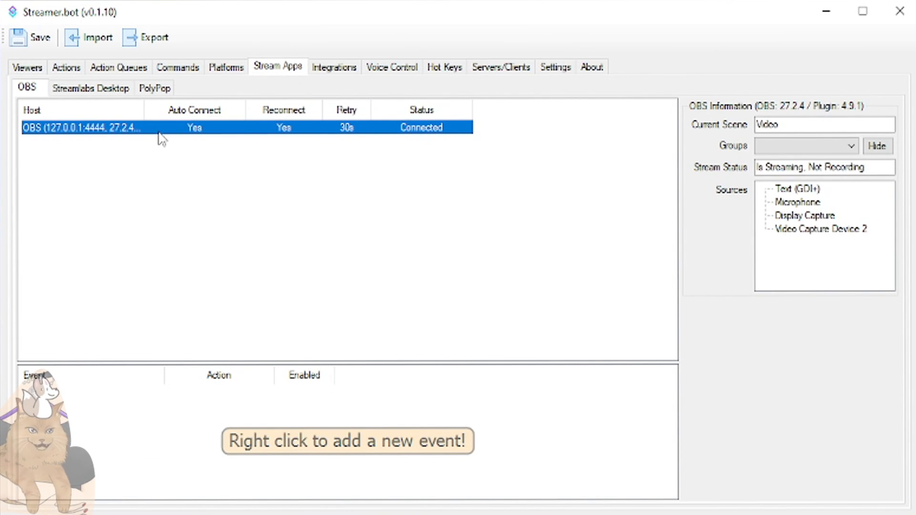
{"action": "left_click", "coordinate": [65, 89]}
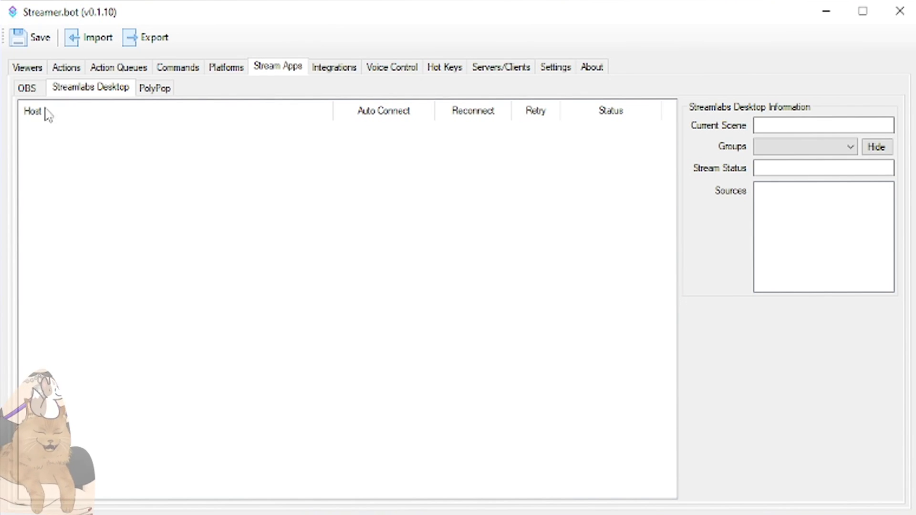
{"action": "left_click", "coordinate": [27, 87]}
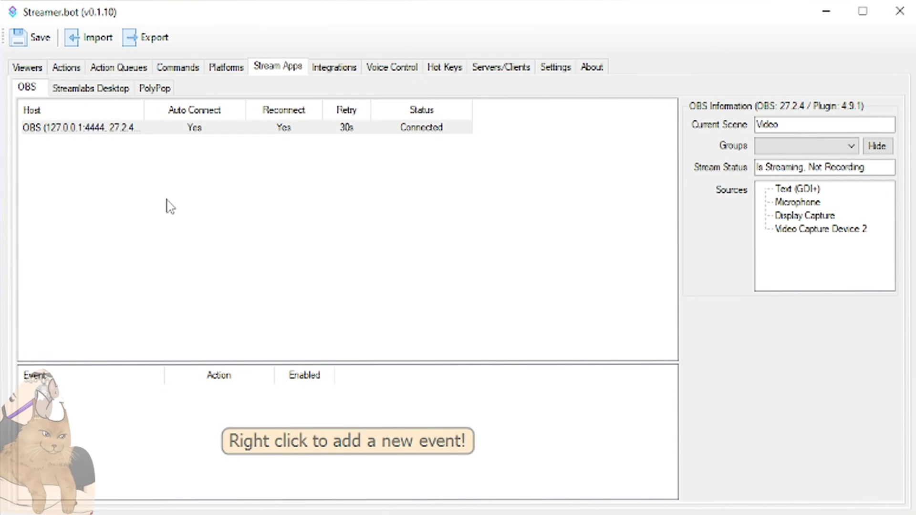
- Review the fields for adding an OBS connection, including host, port, password and reconnect options, and close the form without adding one
{"action": "right_click", "coordinate": [186, 213]}
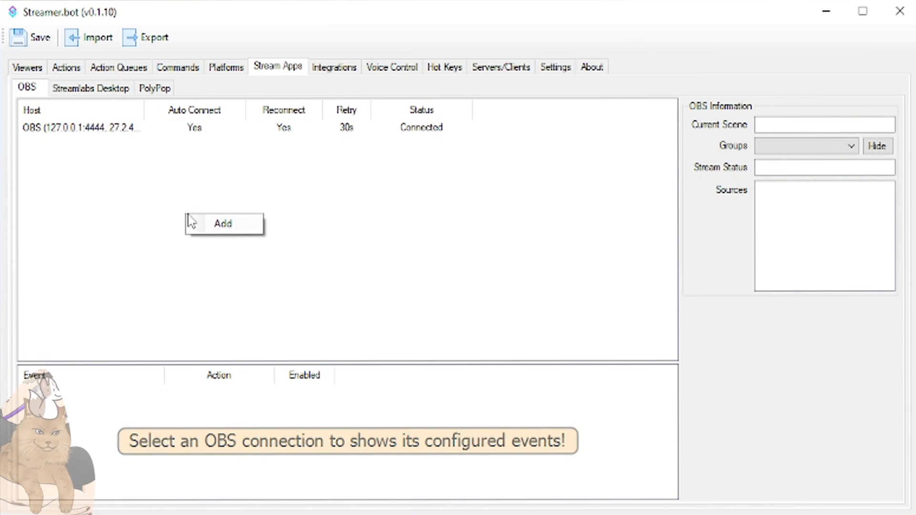
{"action": "left_click", "coordinate": [224, 229]}
{"action": "left_click", "coordinate": [453, 190]}
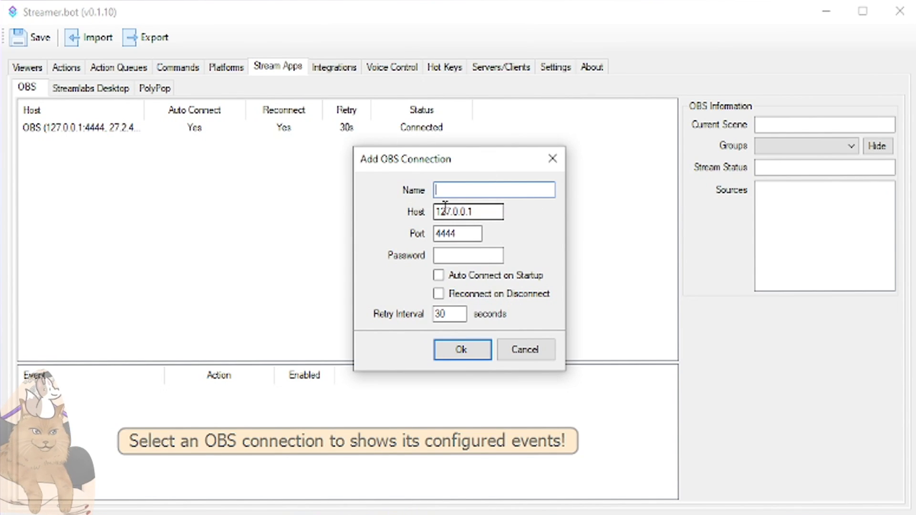
{"action": "left_click", "coordinate": [477, 209]}
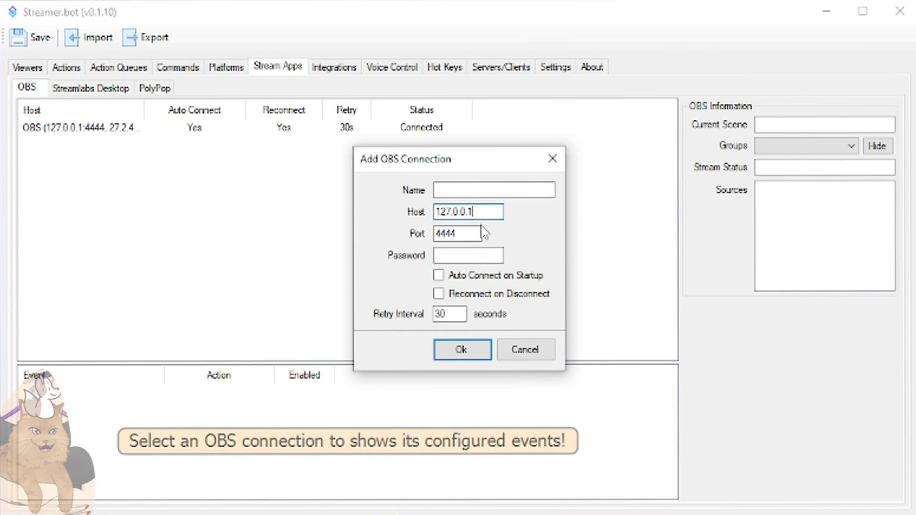
{"action": "left_click", "coordinate": [480, 233]}
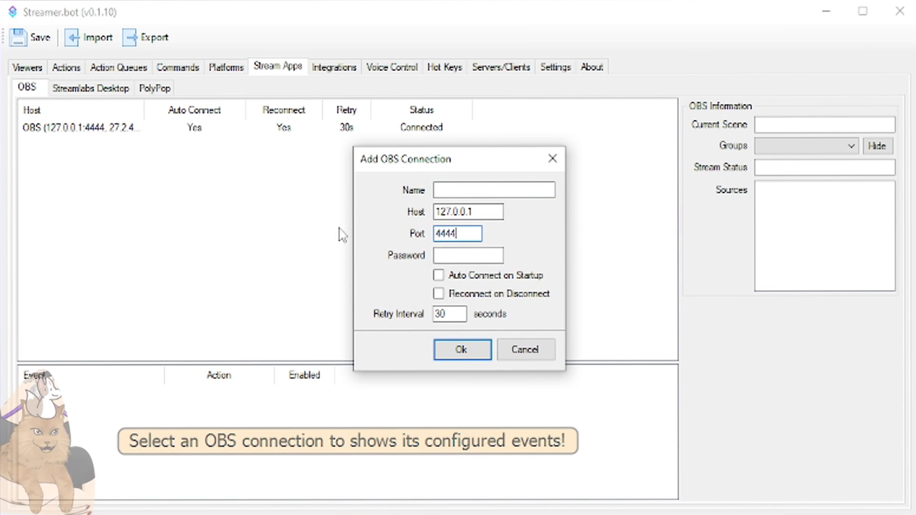
{"action": "left_click", "coordinate": [442, 255]}
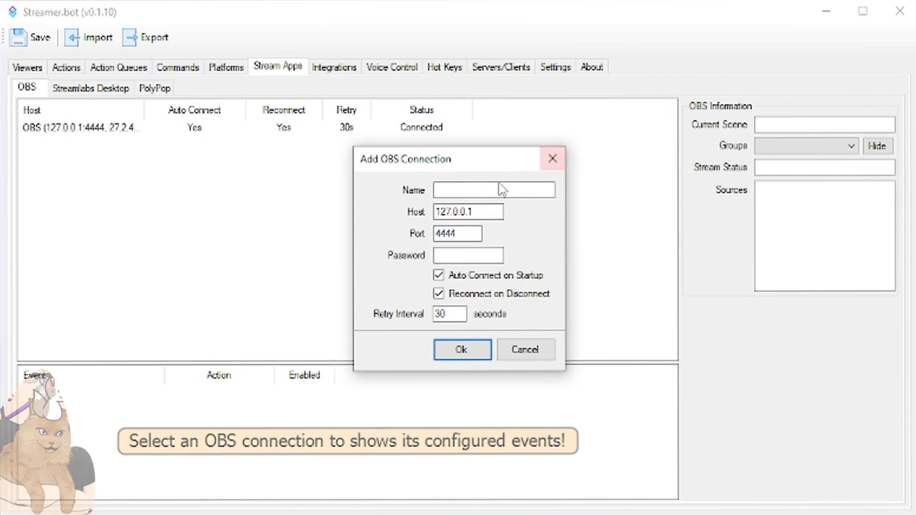
{"action": "left_click", "coordinate": [552, 158]}
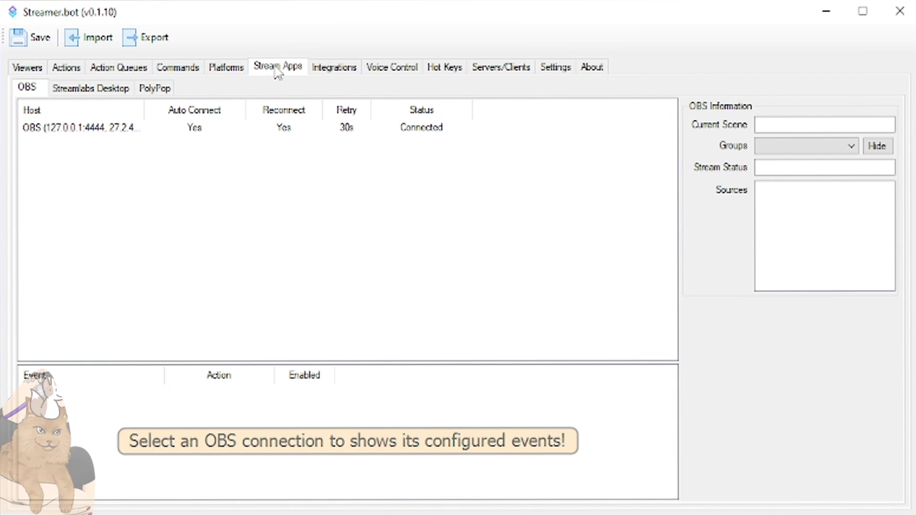
- Check the existing OBS connection's status and the management options available for it
{"action": "right_click", "coordinate": [357, 128]}
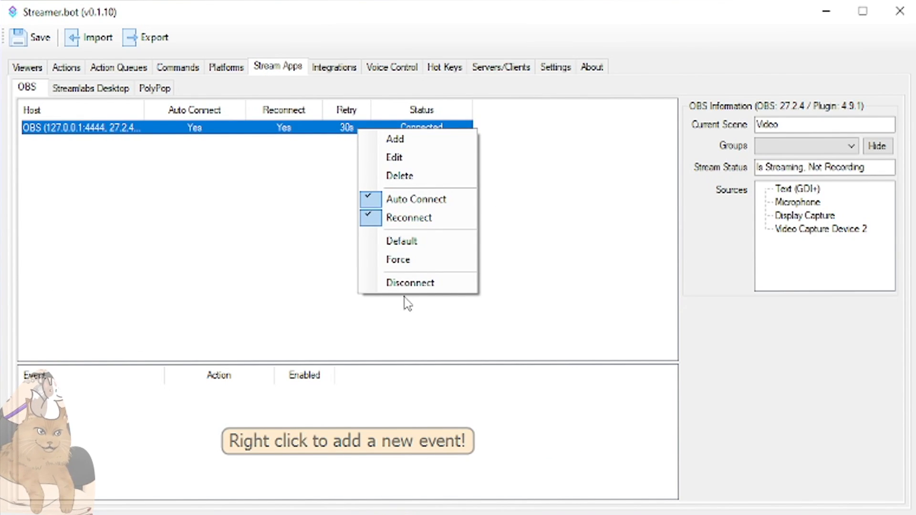
{"action": "left_click", "coordinate": [288, 302]}
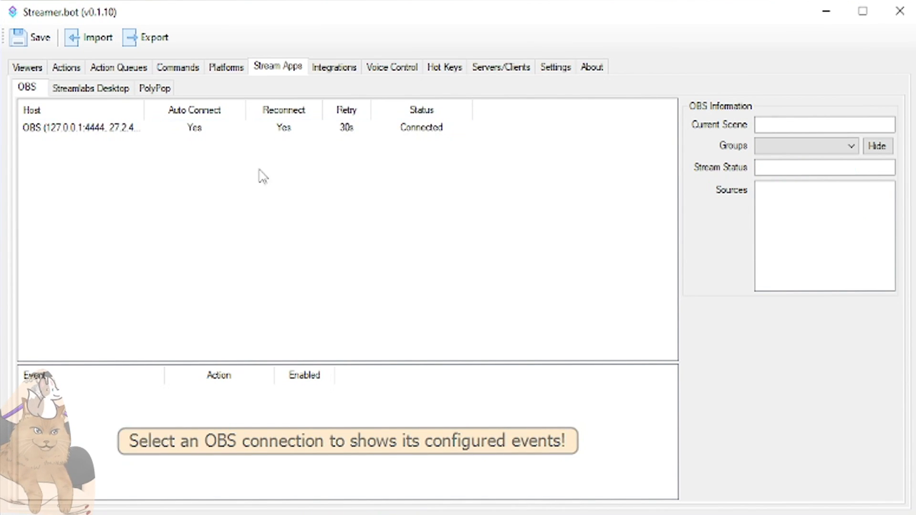
{"action": "left_click", "coordinate": [434, 136]}
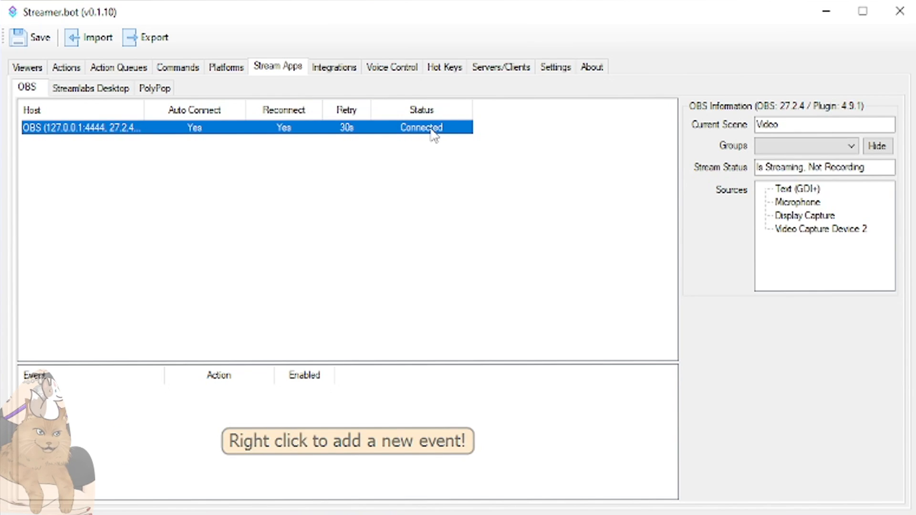
{"action": "right_click", "coordinate": [434, 135]}
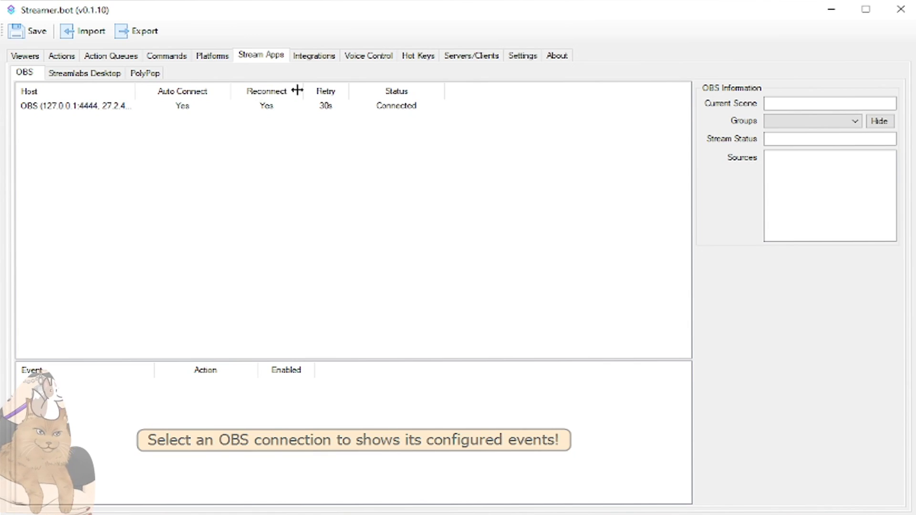
{"action": "left_click", "coordinate": [400, 108]}
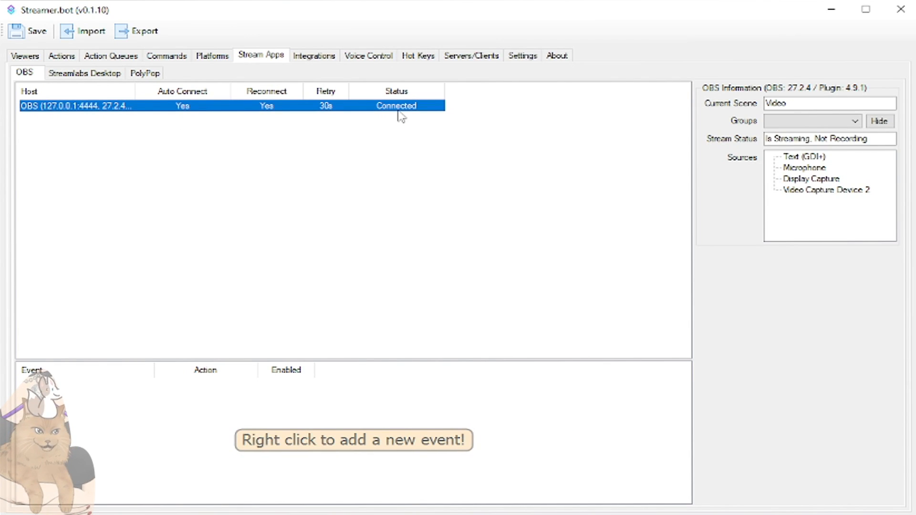
{"action": "right_click", "coordinate": [366, 107]}
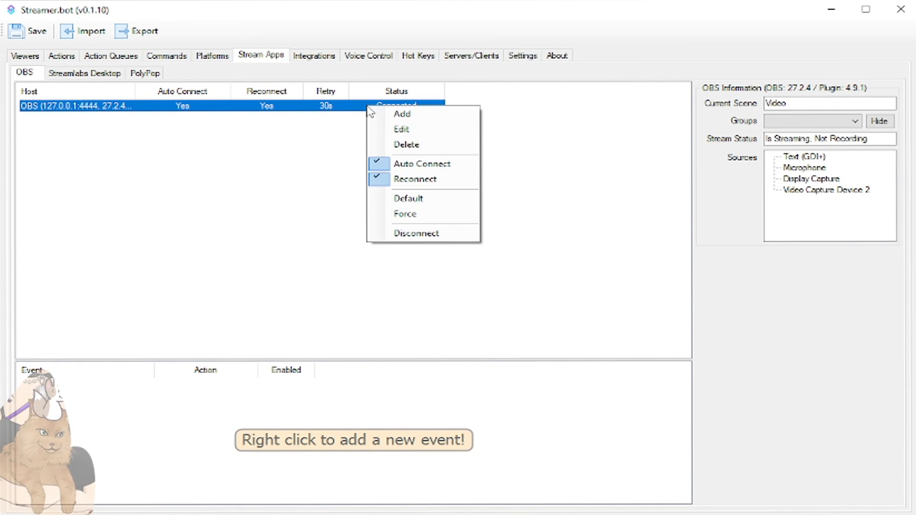
{"action": "left_click", "coordinate": [260, 233]}
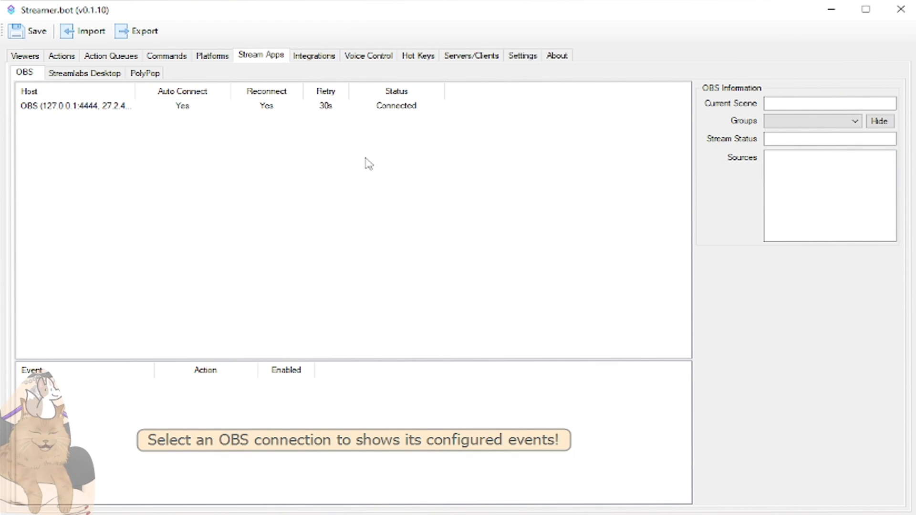
- Review the Twitch broadcaster and bot account connections, and the list of present viewers
{"action": "left_click", "coordinate": [213, 57]}
{"action": "left_click", "coordinate": [248, 90]}
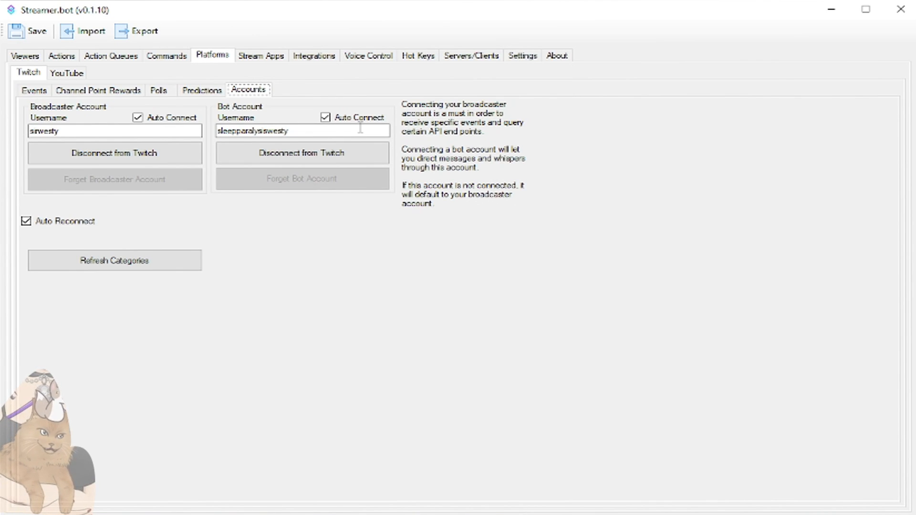
{"action": "left_click_drag", "start_coordinate": [361, 128], "coordinate": [226, 127]}
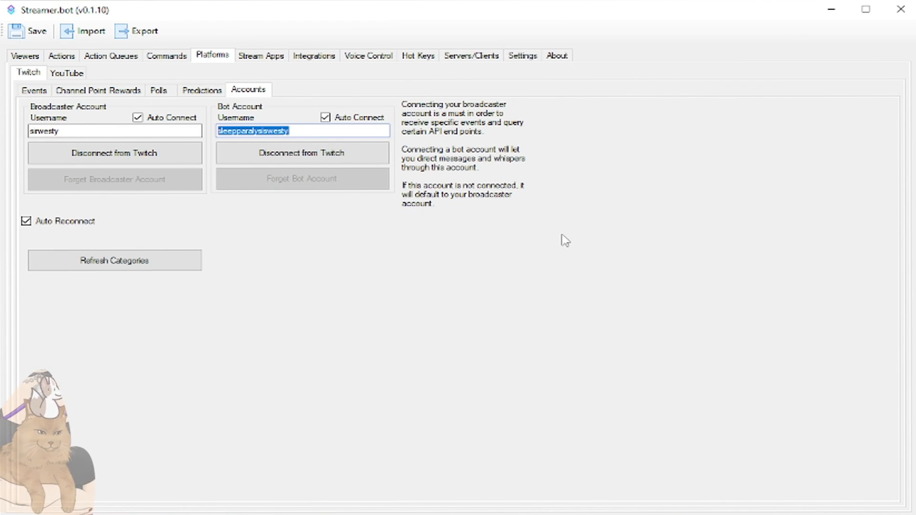
{"action": "left_click", "coordinate": [363, 131]}
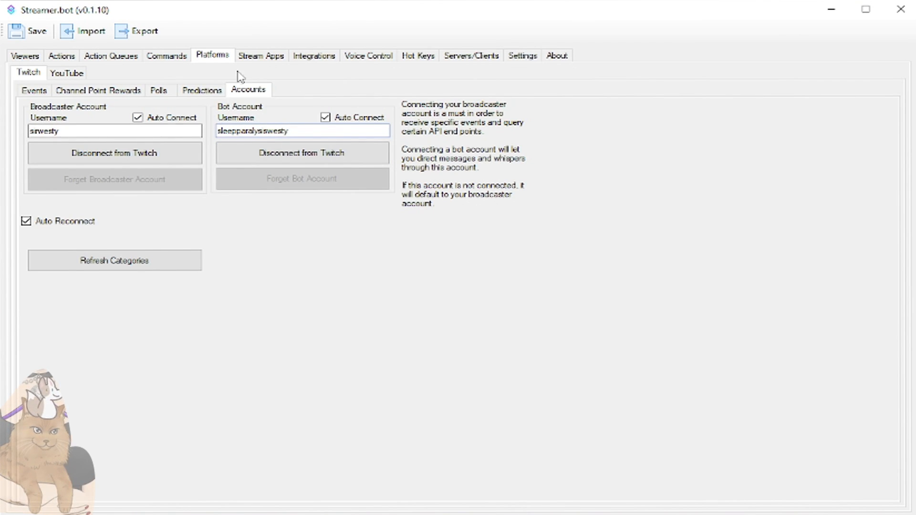
{"action": "left_click", "coordinate": [249, 58]}
{"action": "left_click", "coordinate": [215, 56]}
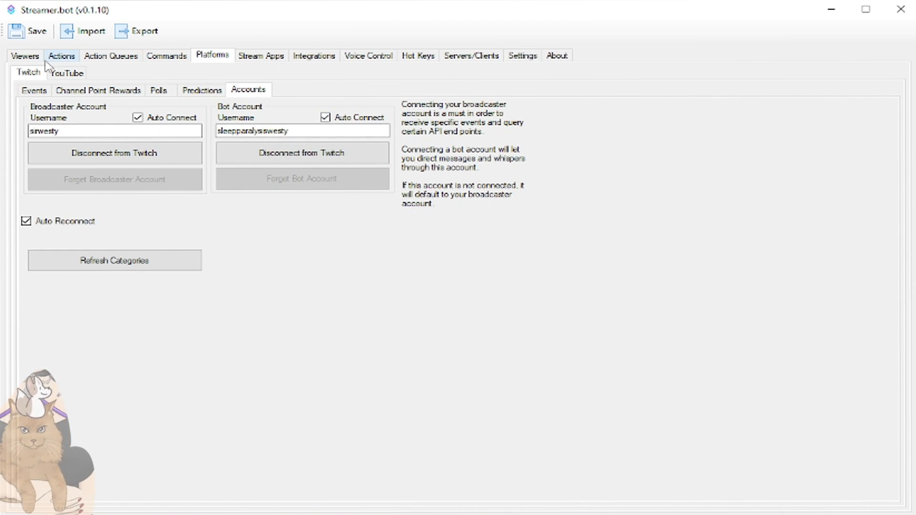
{"action": "left_click", "coordinate": [25, 56]}
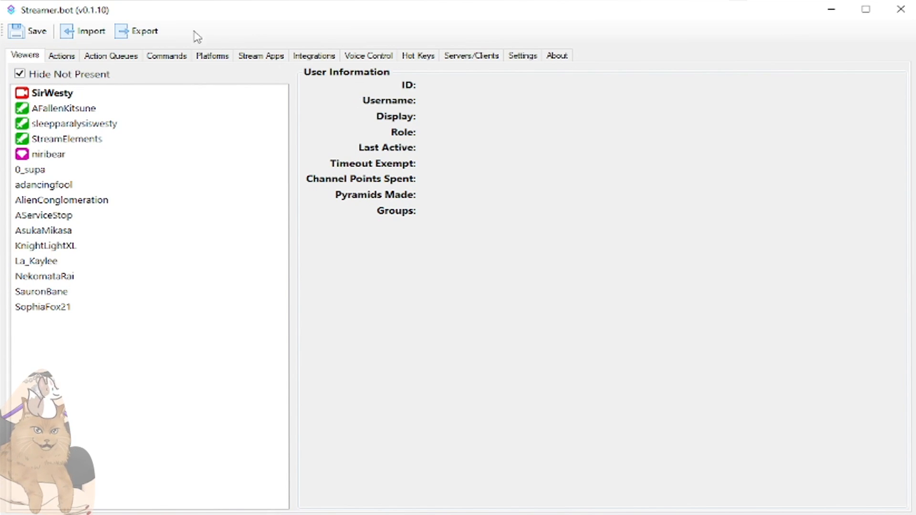
- Create an enabled action named Test in a new Test group, using the Default queue
{"action": "left_click", "coordinate": [64, 59]}
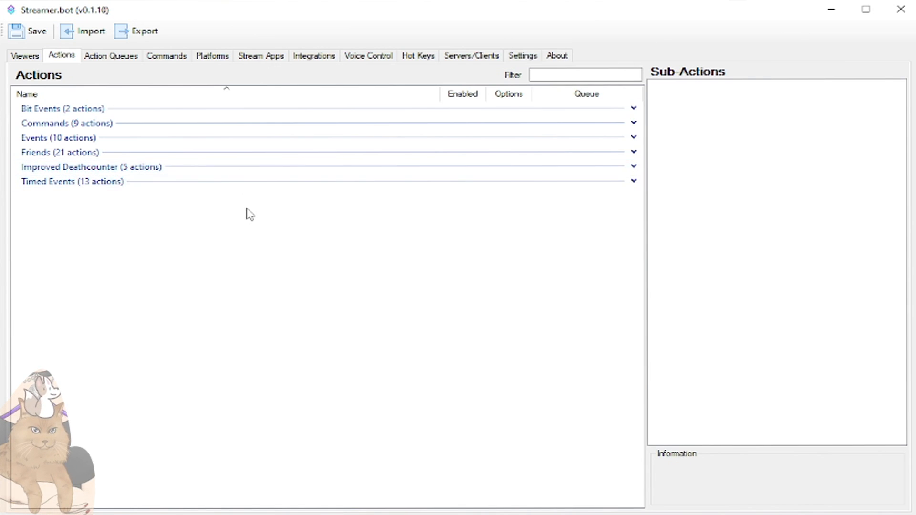
{"action": "double_click", "coordinate": [455, 9]}
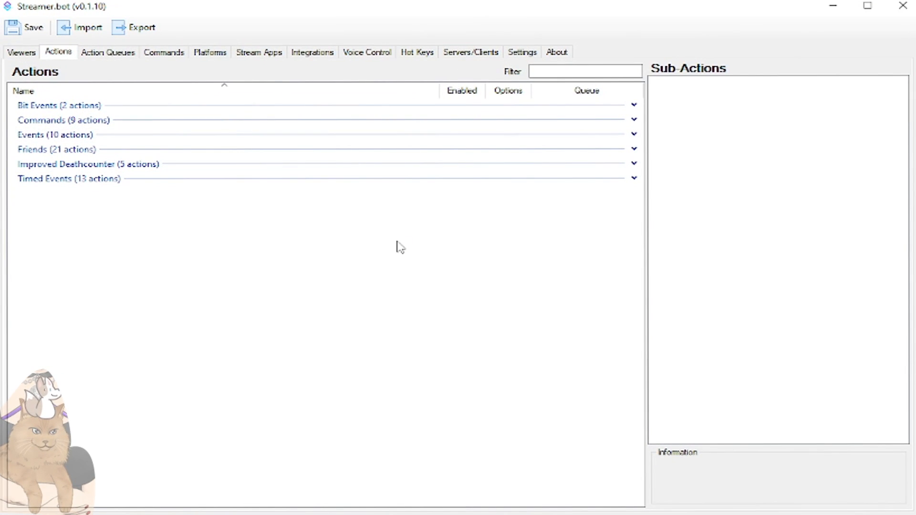
{"action": "right_click", "coordinate": [439, 233]}
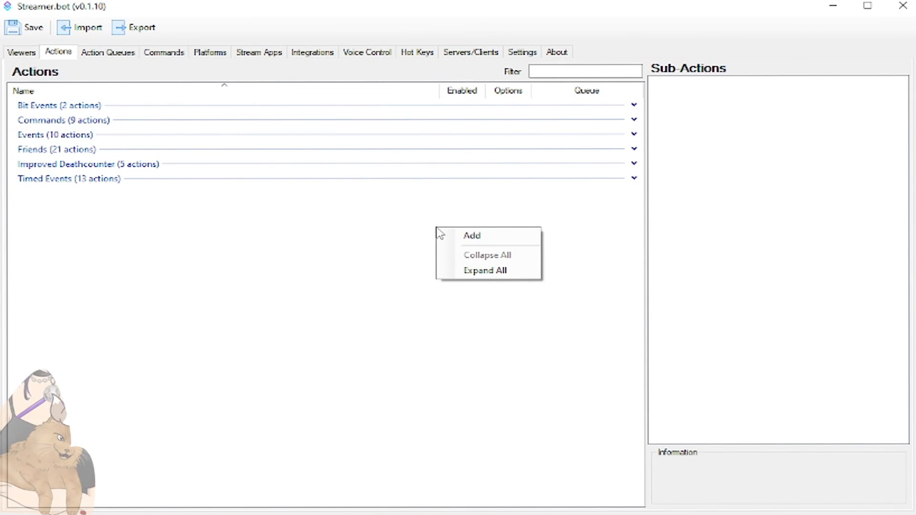
{"action": "left_click", "coordinate": [465, 236]}
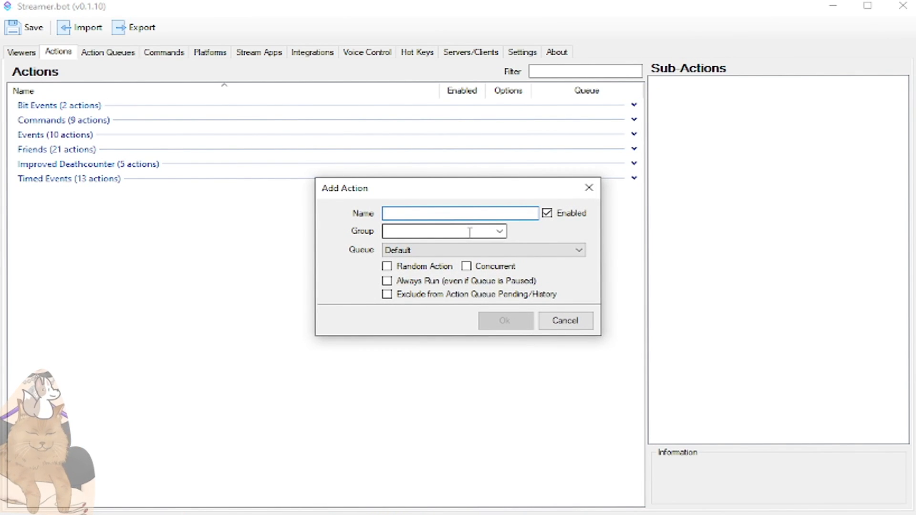
{"action": "type", "text": "Test"}
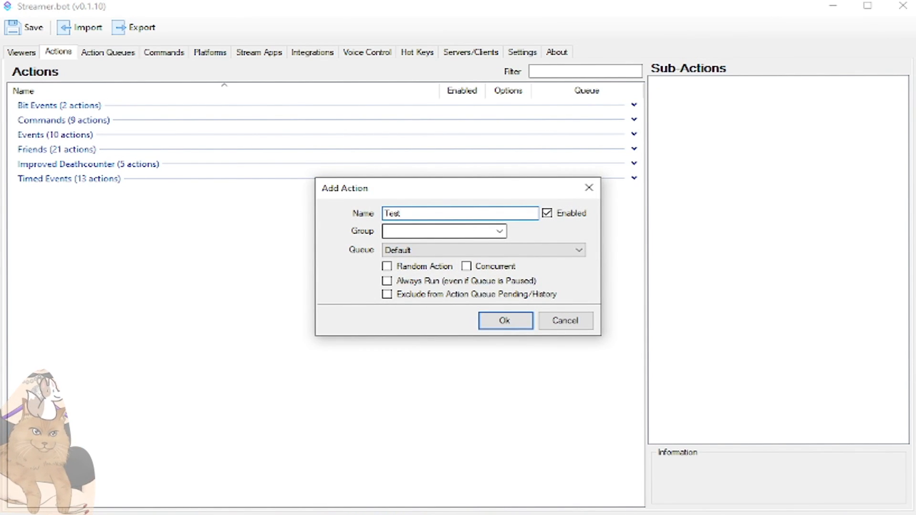
{"action": "left_click", "coordinate": [500, 234]}
{"action": "left_click", "coordinate": [501, 234]}
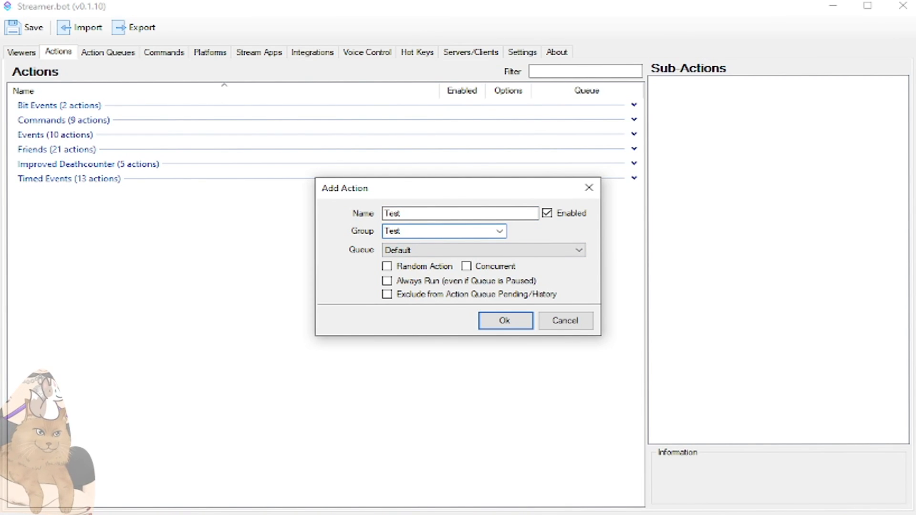
{"action": "left_click", "coordinate": [426, 250]}
{"action": "left_click", "coordinate": [426, 250]}
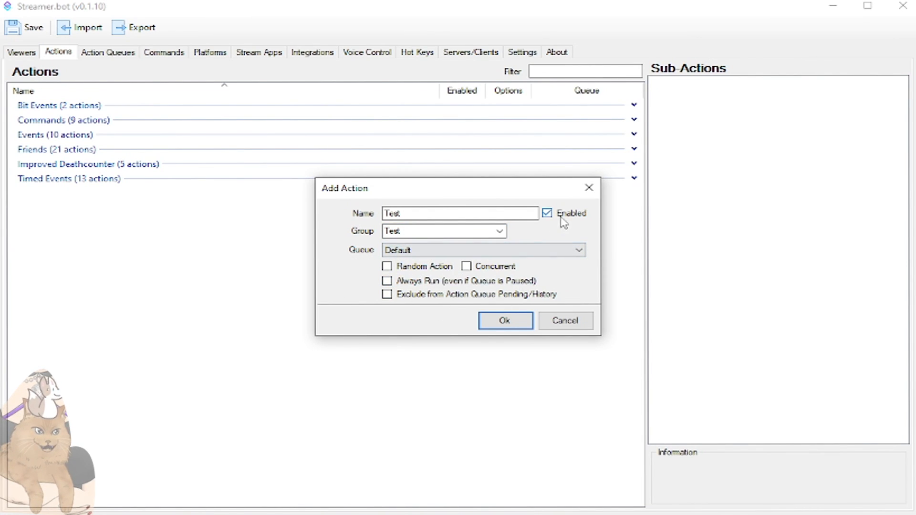
{"action": "left_click", "coordinate": [505, 320]}
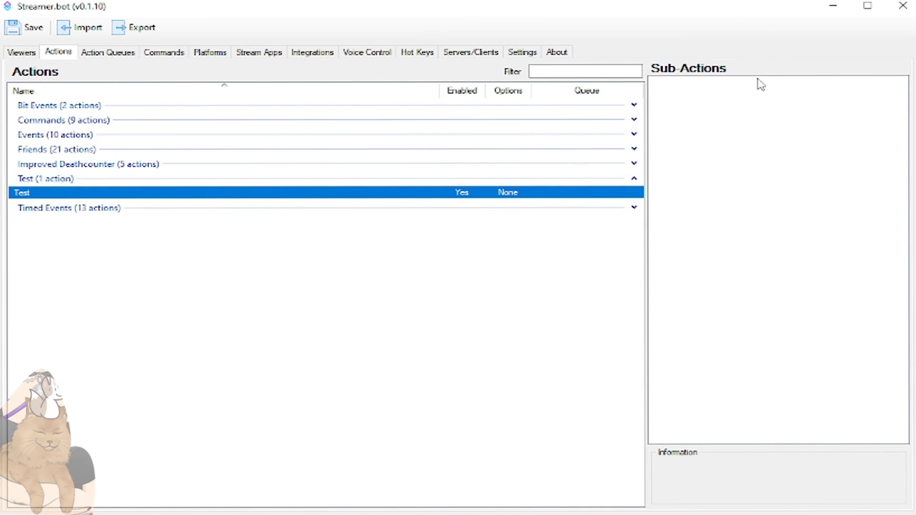
- Add a Twitch sub-action to the Test action that sends the channel message "This is a test" from the Bot account
{"action": "right_click", "coordinate": [699, 107]}
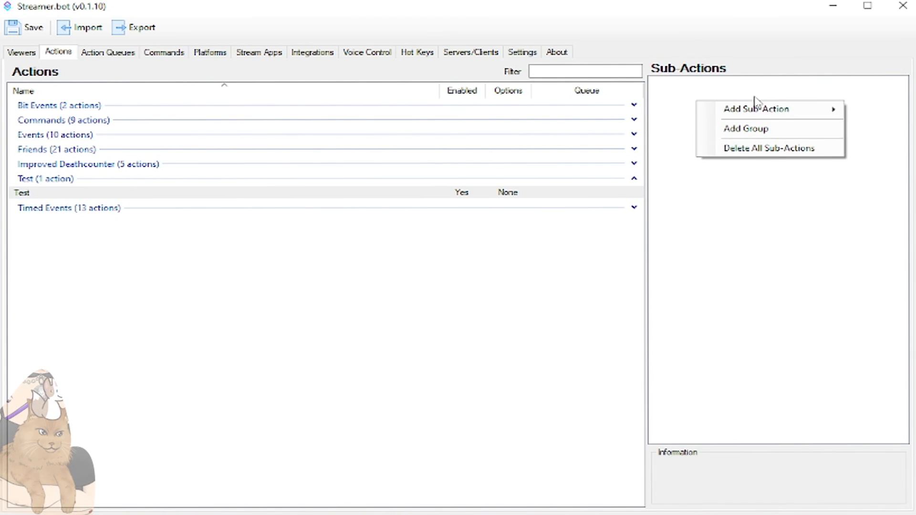
{"action": "mouse_move", "coordinate": [777, 111]}
{"action": "left_click_drag", "start_coordinate": [496, 5], "coordinate": [413, 0]}
{"action": "right_click", "coordinate": [657, 130]}
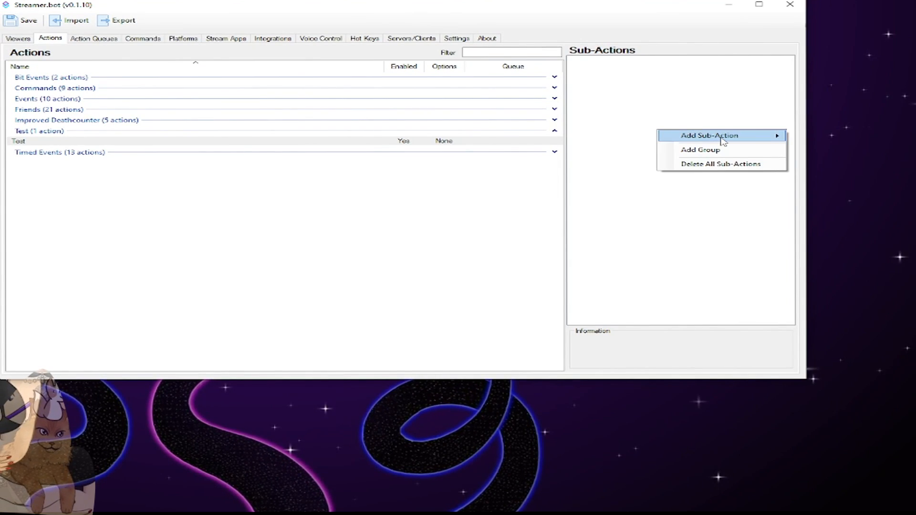
{"action": "mouse_move", "coordinate": [721, 138]}
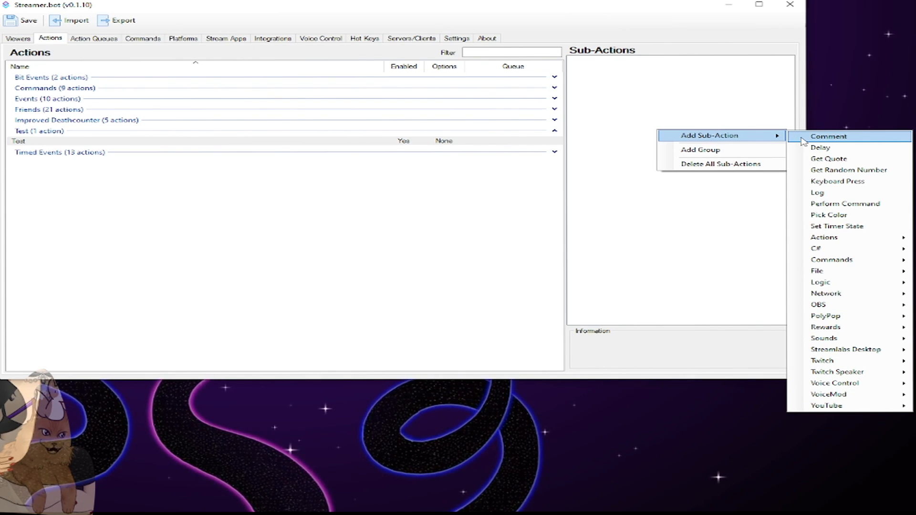
{"action": "mouse_move", "coordinate": [849, 364]}
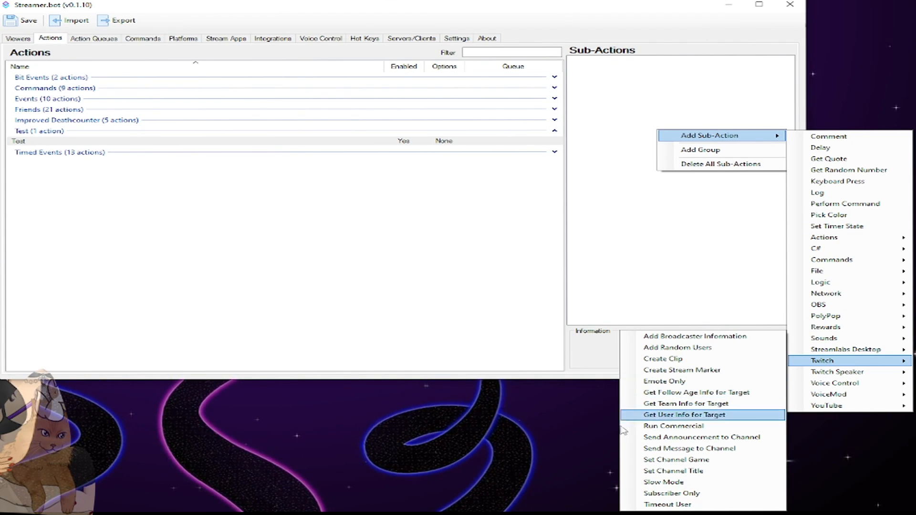
{"action": "left_click", "coordinate": [703, 451]}
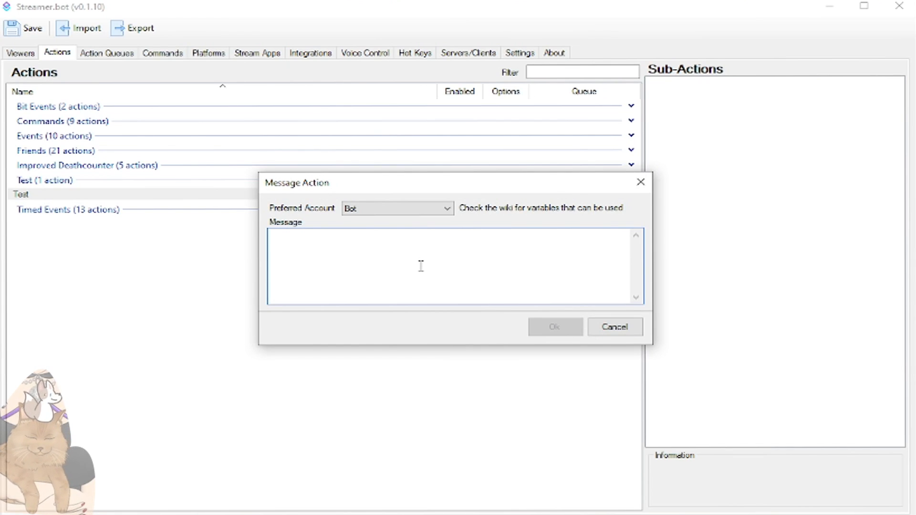
{"action": "type", "text": "This is a test"}
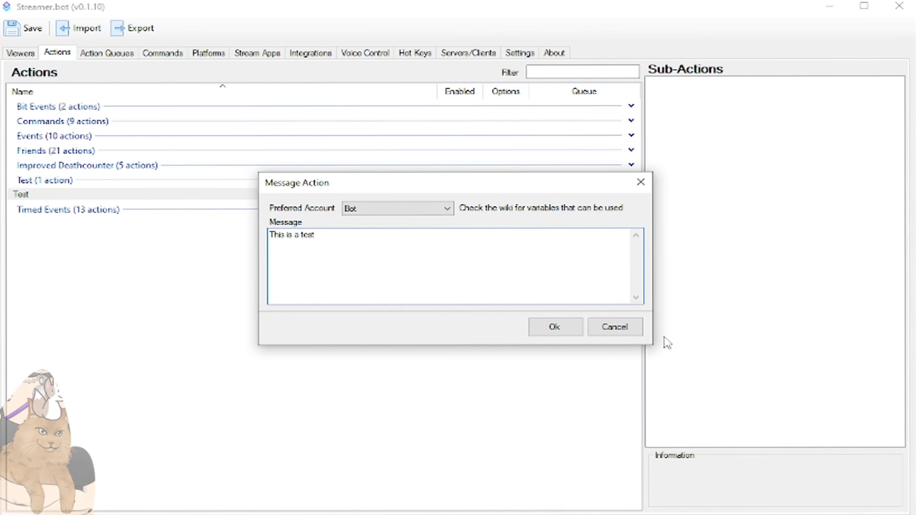
{"action": "left_click", "coordinate": [556, 334]}
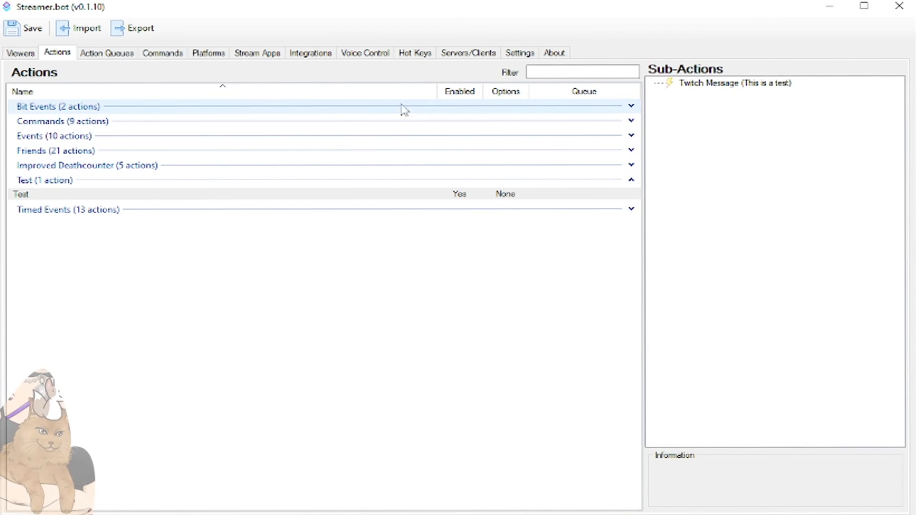
- Start a new command in the commands list with !test as its trigger text
{"action": "left_click", "coordinate": [144, 57]}
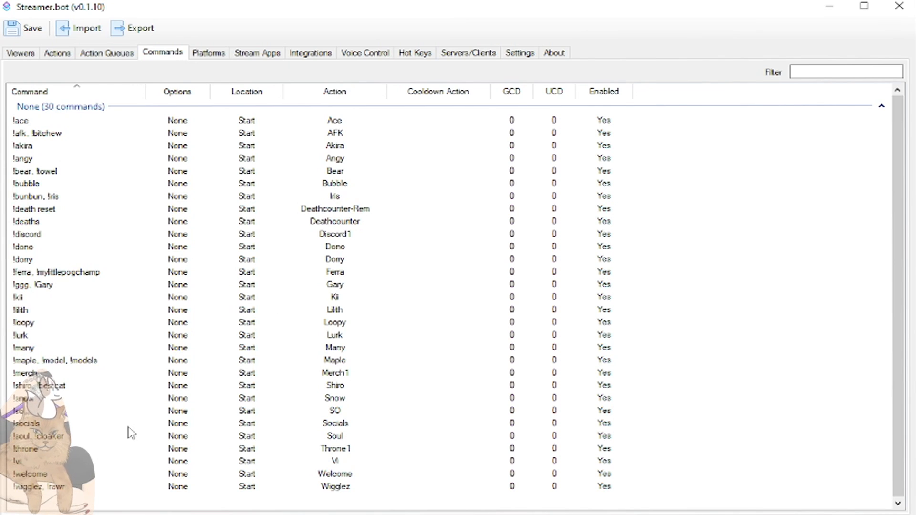
{"action": "right_click", "coordinate": [33, 506]}
{"action": "left_click", "coordinate": [48, 510]}
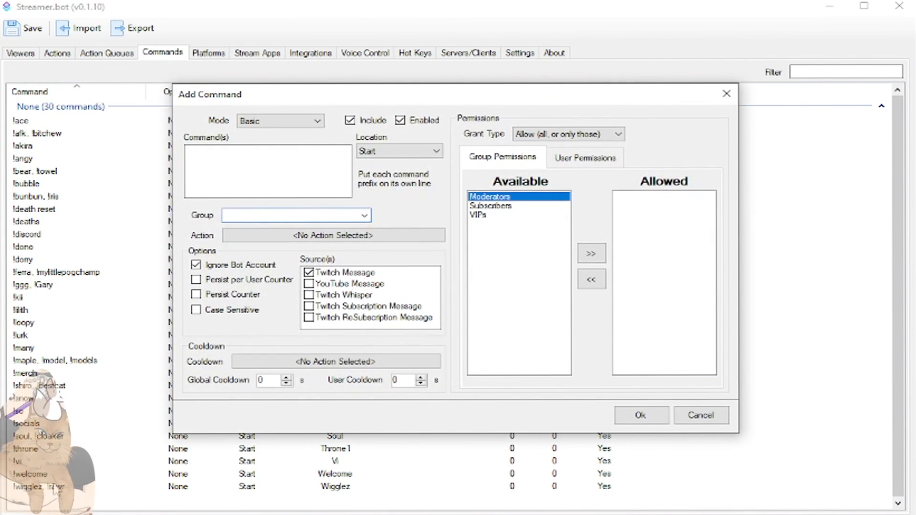
{"action": "left_click_drag", "start_coordinate": [398, 97], "coordinate": [431, 123]}
{"action": "left_click", "coordinate": [313, 189]}
{"action": "type", "text": "!test"}
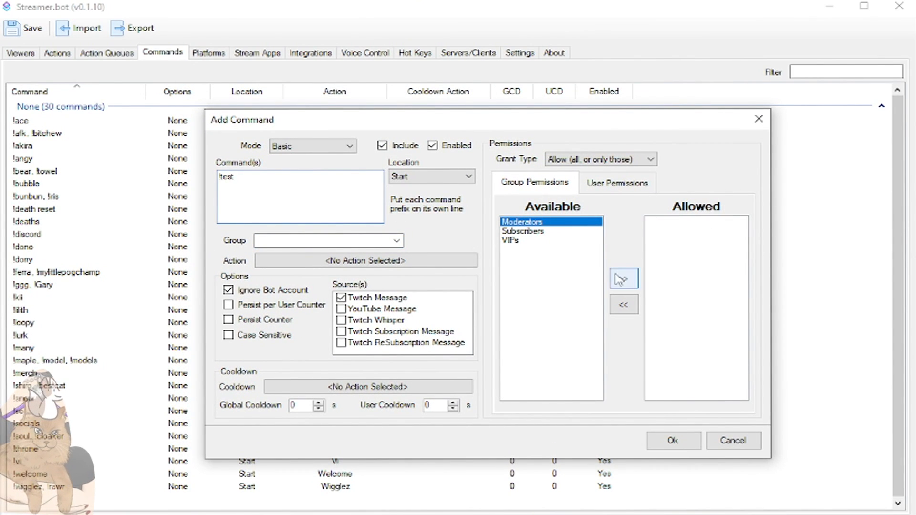
- Add the Moderators group to the command's allowed permissions and check the user permissions list
{"action": "left_click", "coordinate": [623, 279]}
{"action": "left_click", "coordinate": [624, 304]}
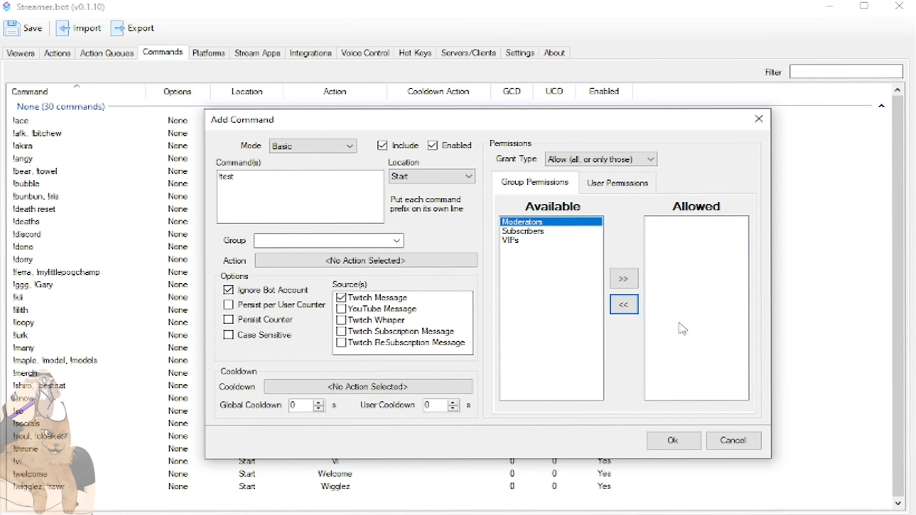
{"action": "left_click", "coordinate": [529, 224]}
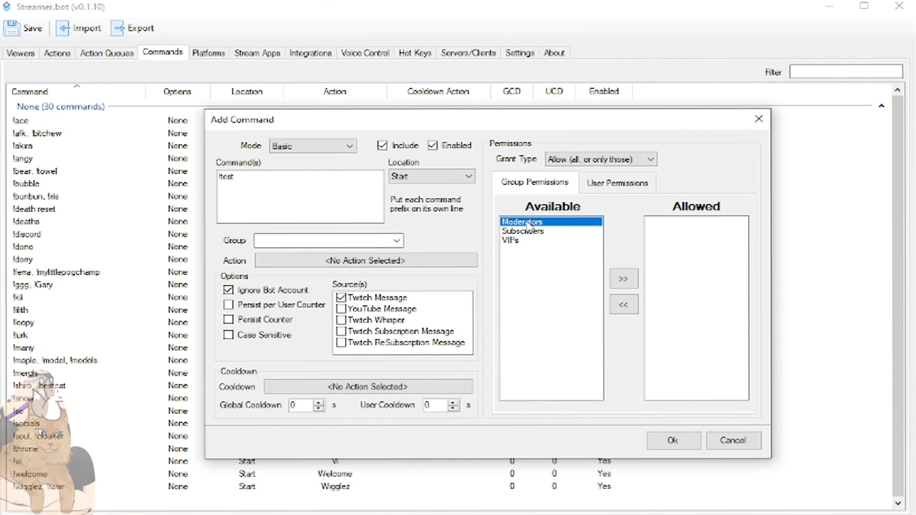
{"action": "left_click", "coordinate": [623, 281]}
{"action": "left_click", "coordinate": [620, 185]}
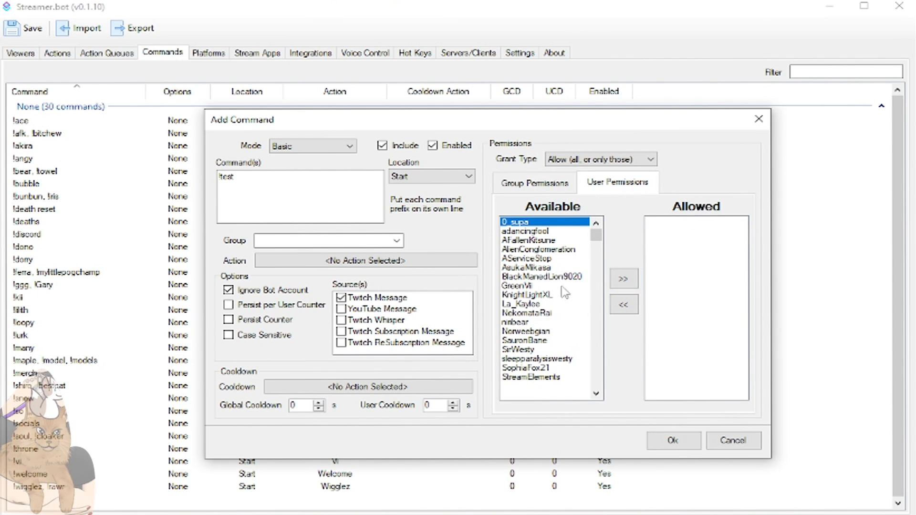
{"action": "left_click", "coordinate": [534, 183]}
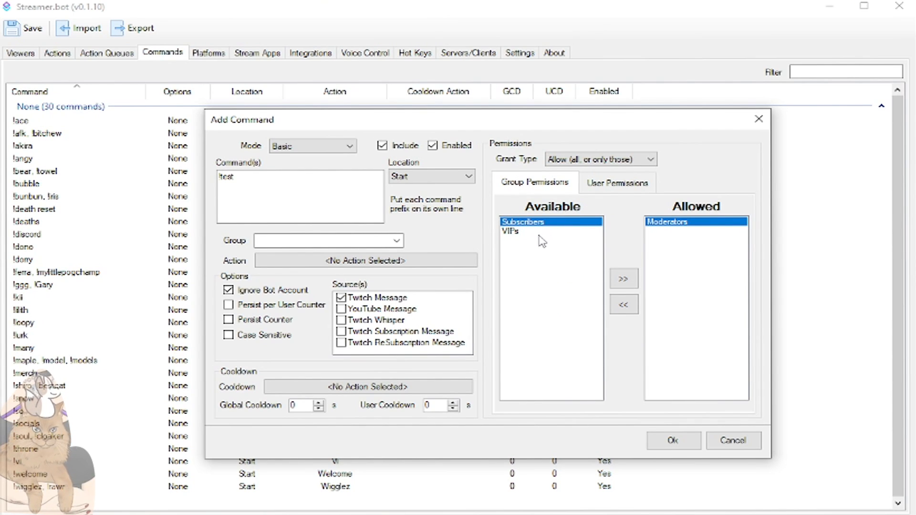
- Leave the command's group empty and assign the Test action to the command
{"action": "left_click", "coordinate": [398, 241]}
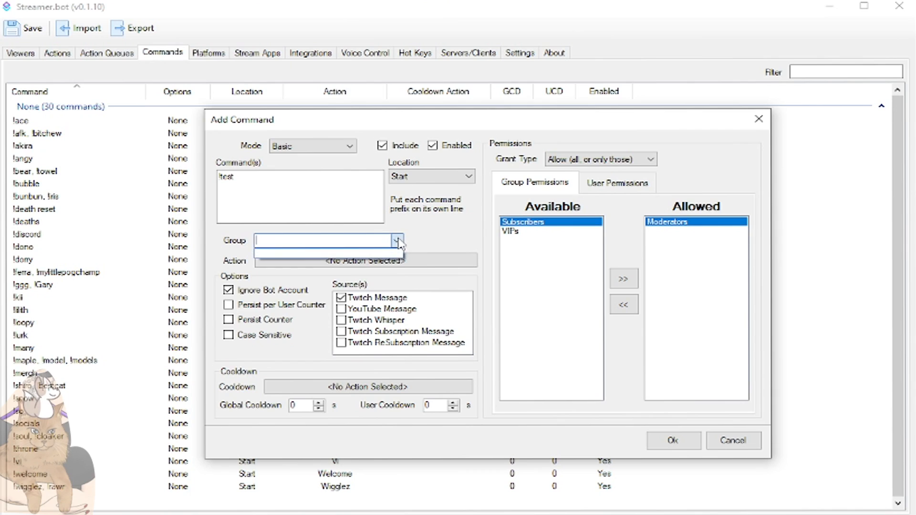
{"action": "left_click", "coordinate": [397, 241]}
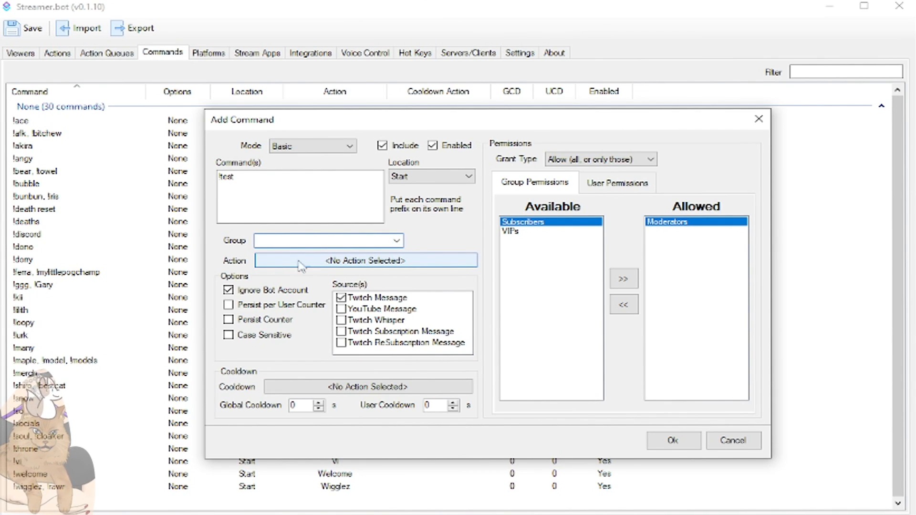
{"action": "left_click", "coordinate": [320, 263]}
{"action": "left_click_drag", "start_coordinate": [661, 232], "coordinate": [671, 376]}
{"action": "left_click", "coordinate": [398, 299]}
{"action": "left_click", "coordinate": [558, 429]}
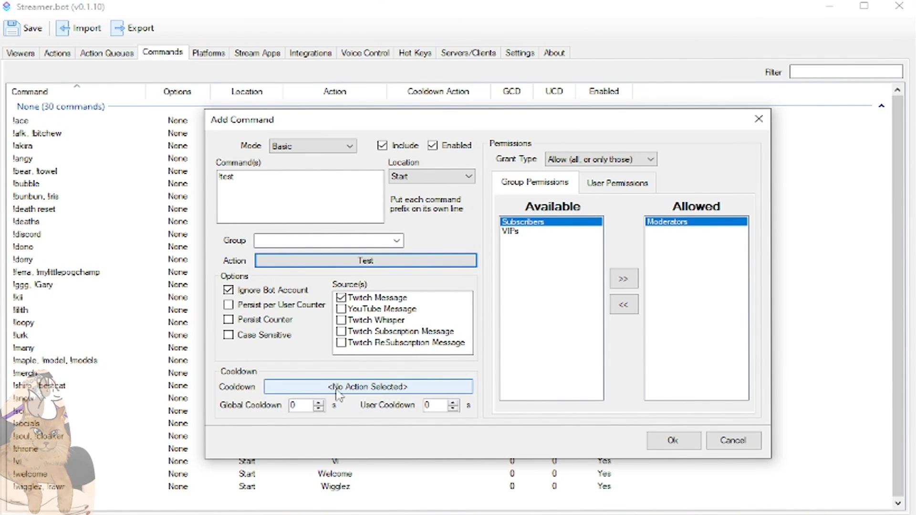
- Try a user cooldown of 6 seconds on the command and reset it to 0
{"action": "left_click", "coordinate": [454, 408]}
{"action": "left_click", "coordinate": [455, 403]}
{"action": "left_click", "coordinate": [454, 403]}
{"action": "left_click", "coordinate": [455, 403]}
{"action": "left_click", "coordinate": [455, 404]}
{"action": "left_click", "coordinate": [455, 403]}
{"action": "left_click", "coordinate": [454, 403]}
{"action": "left_click", "coordinate": [455, 404]}
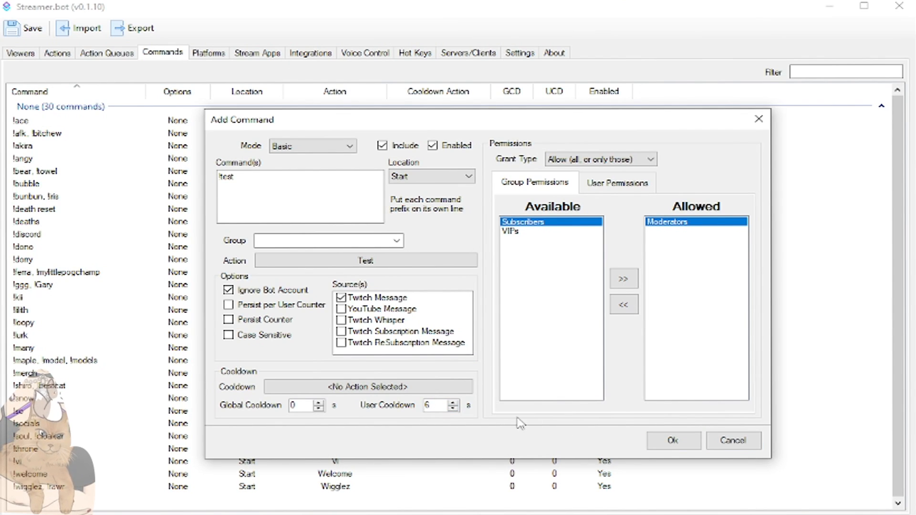
{"action": "left_click", "coordinate": [452, 409]}
{"action": "left_click", "coordinate": [452, 408]}
{"action": "left_click", "coordinate": [452, 408]}
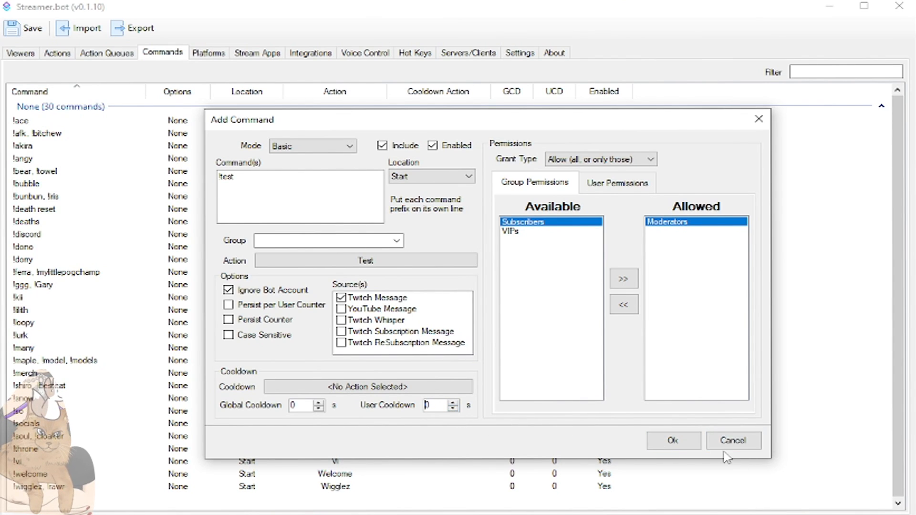
- Review the !test trigger text and save the new command
{"action": "left_click", "coordinate": [249, 183]}
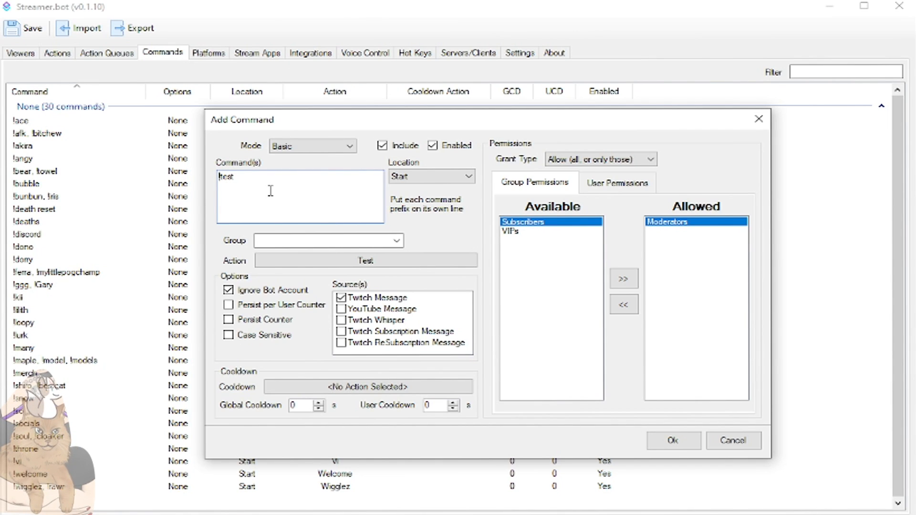
{"action": "left_click_drag", "start_coordinate": [238, 189], "coordinate": [219, 191]}
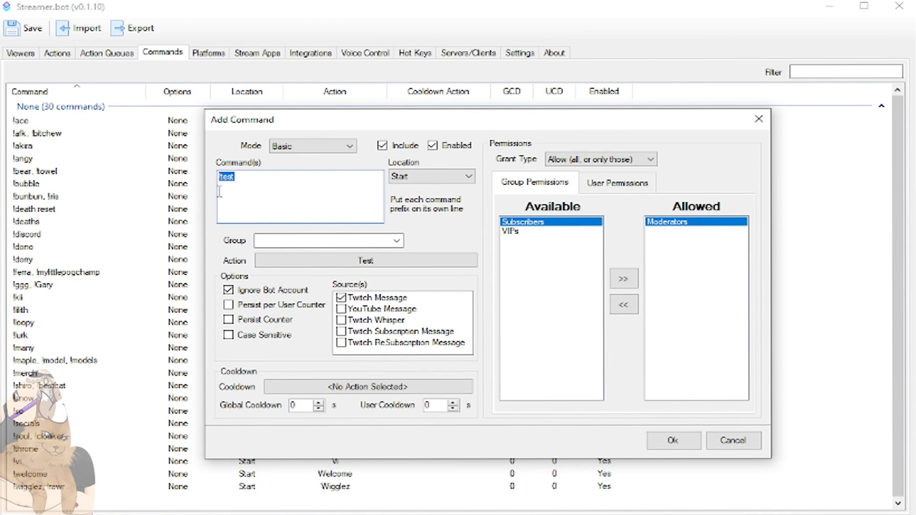
{"action": "left_click", "coordinate": [272, 179]}
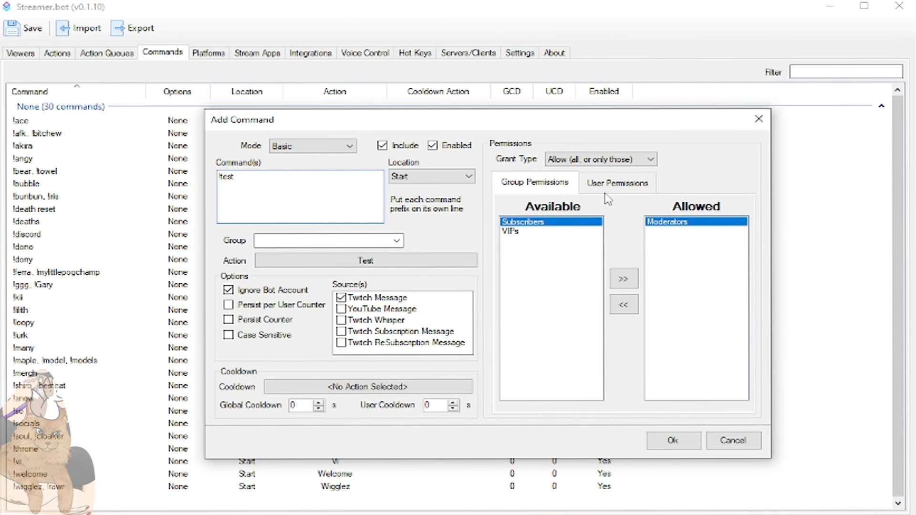
{"action": "left_click", "coordinate": [672, 441]}
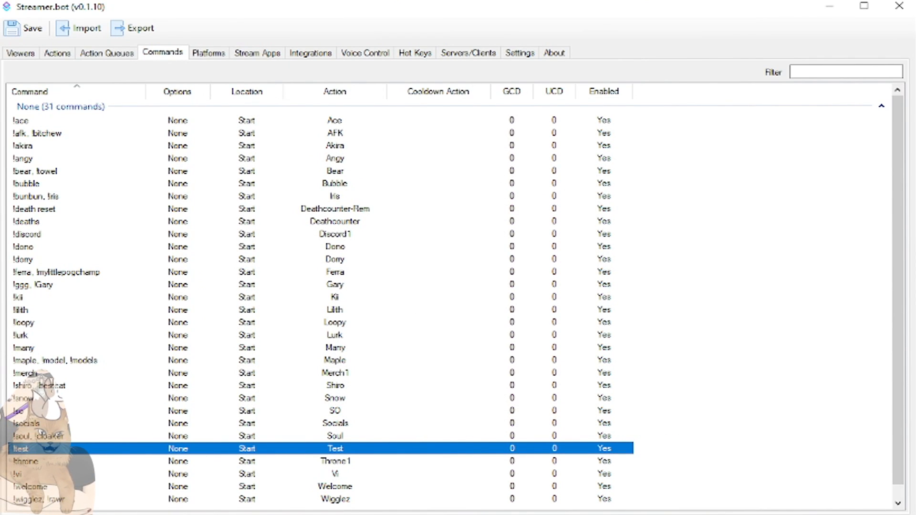
- Switch to OBS, send !test in the stream chat to try the command, and move the OBS window away
{"action": "key", "text": "alt+Tab"}
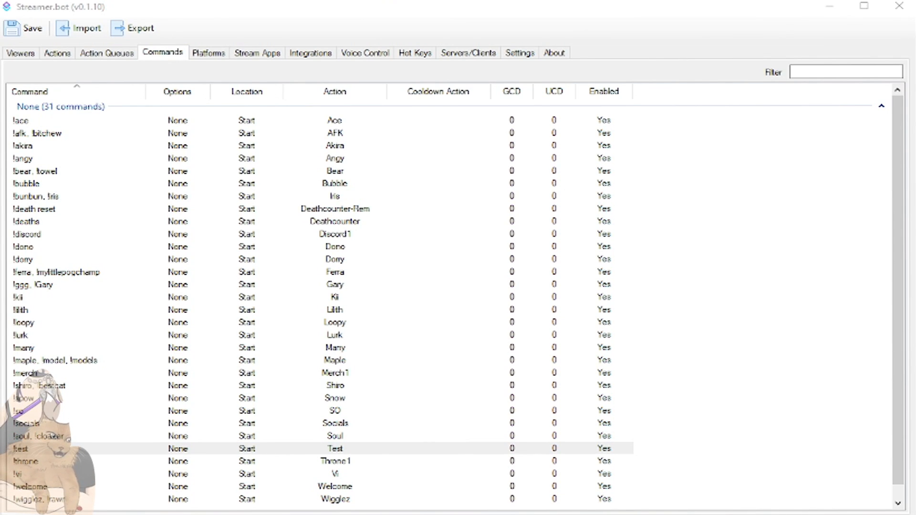
{"action": "left_click_drag", "start_coordinate": [915, 229], "coordinate": [702, 133]}
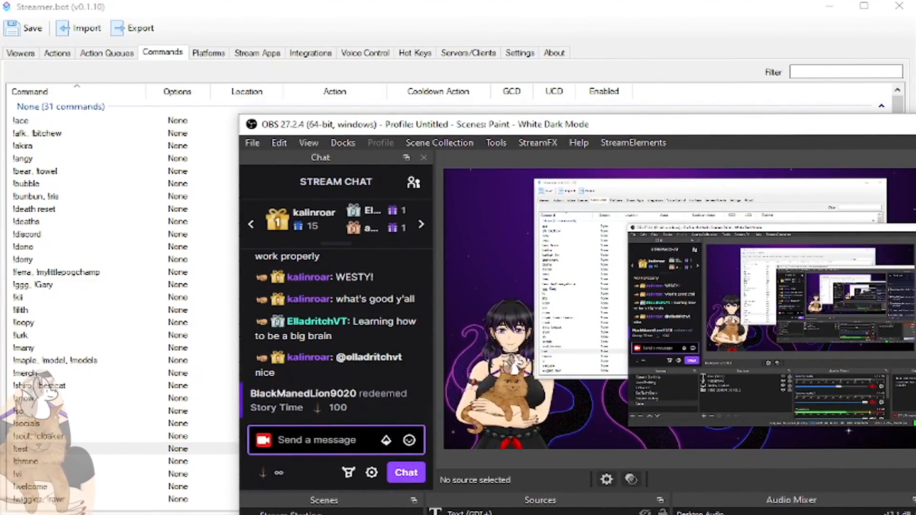
{"action": "type", "text": "!test"}
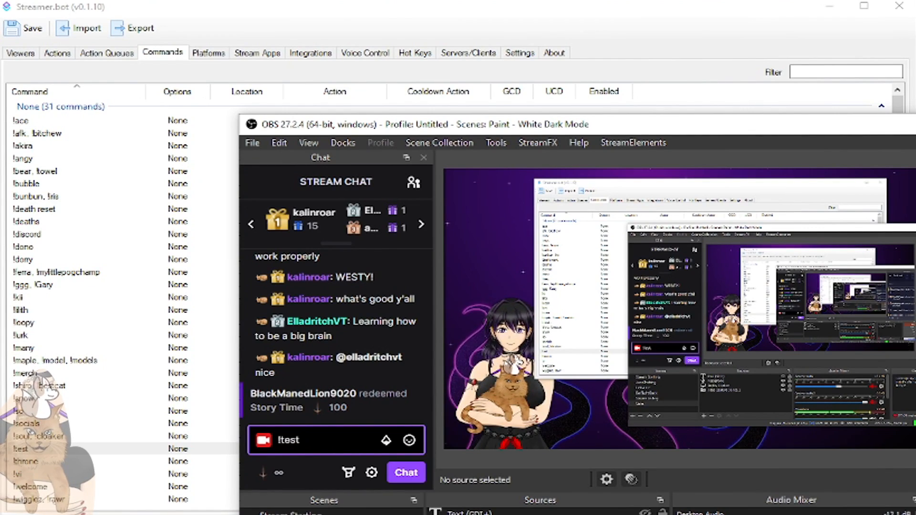
{"action": "key", "text": "Return"}
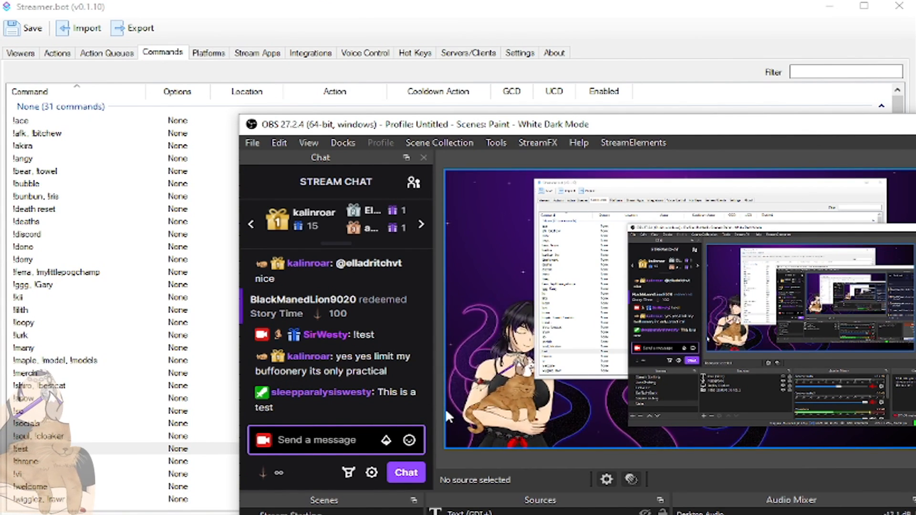
{"action": "left_click_drag", "start_coordinate": [660, 131], "coordinate": [915, 210]}
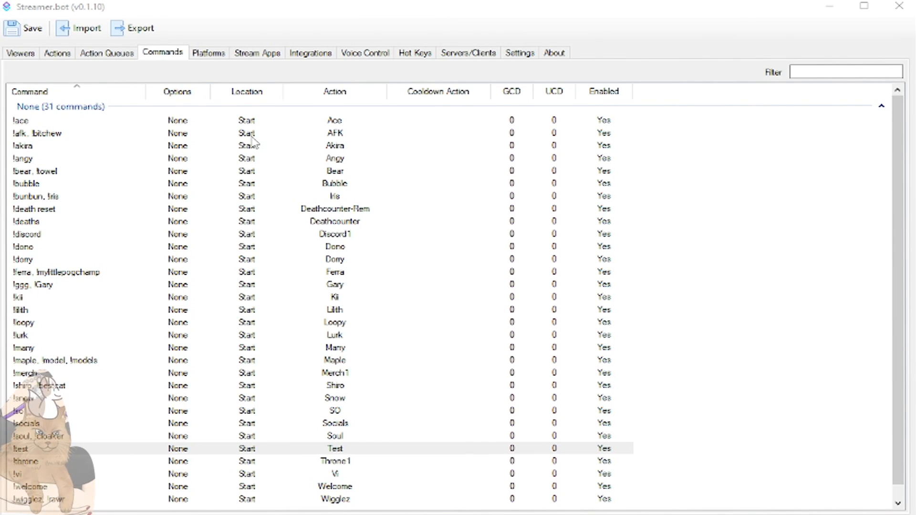
- Add a Keyboard Press sub-action for the Space key, without modifiers, to the Test action
{"action": "left_click", "coordinate": [60, 54]}
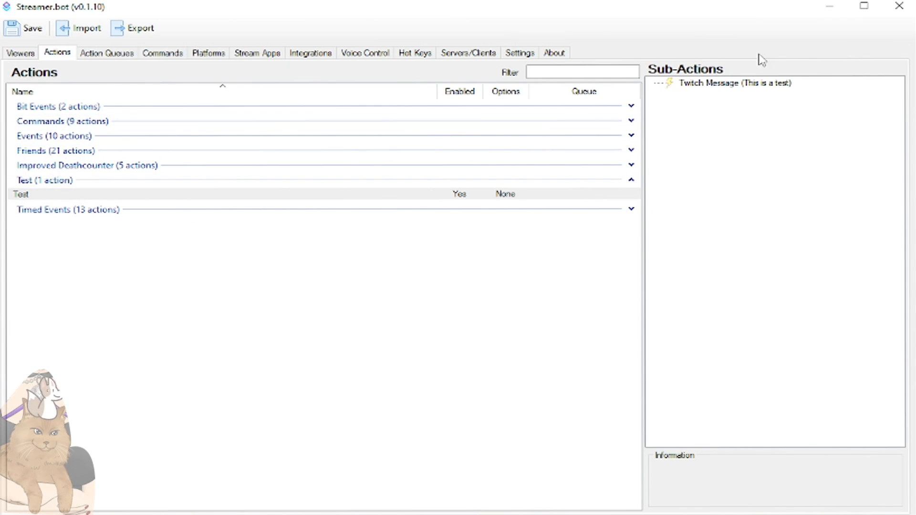
{"action": "right_click", "coordinate": [728, 109]}
{"action": "mouse_move", "coordinate": [756, 117]}
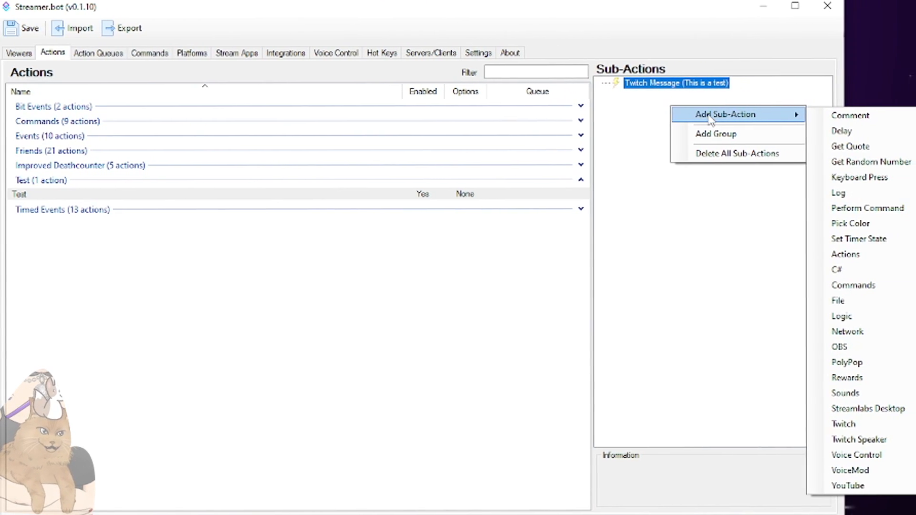
{"action": "left_click", "coordinate": [871, 184]}
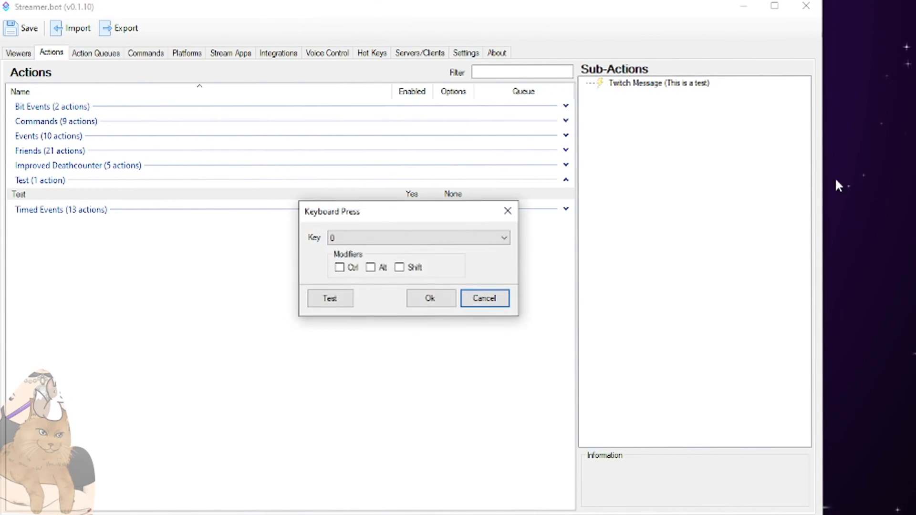
{"action": "left_click", "coordinate": [369, 241]}
{"action": "scroll", "coordinate": [415, 358], "scroll_direction": "down", "scroll_amount": 10}
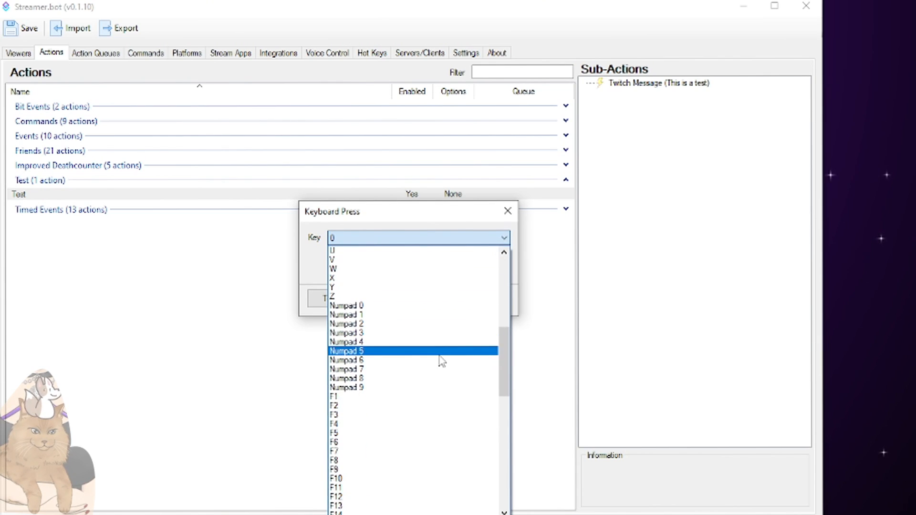
{"action": "scroll", "coordinate": [456, 446], "scroll_direction": "down", "scroll_amount": 15}
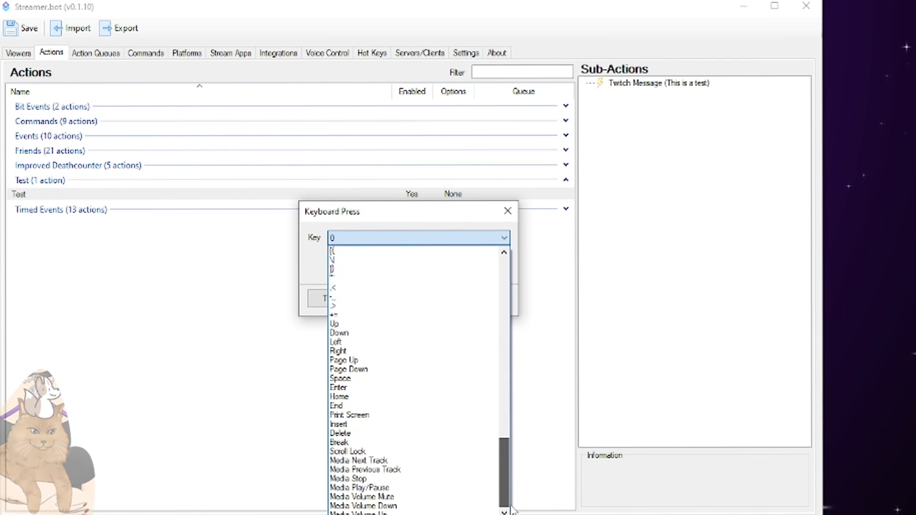
{"action": "left_click_drag", "start_coordinate": [511, 511], "coordinate": [506, 482]}
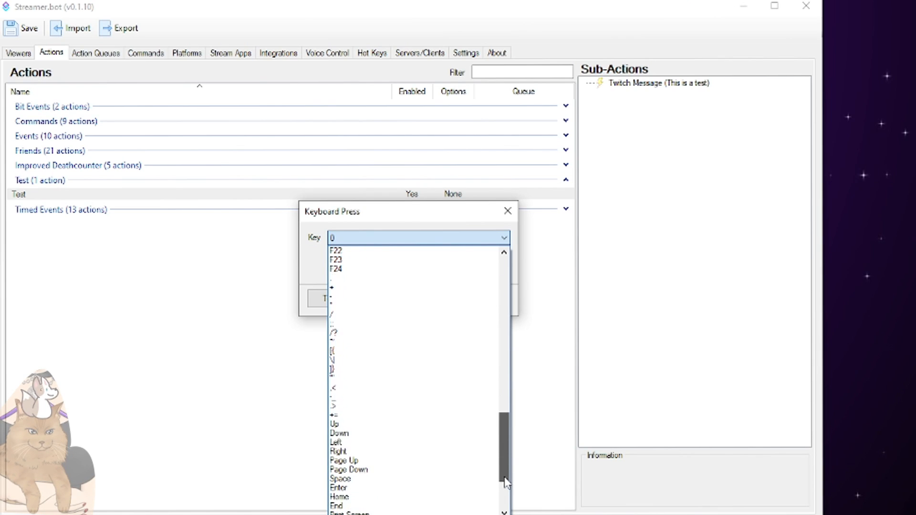
{"action": "left_click", "coordinate": [400, 481]}
{"action": "left_click", "coordinate": [422, 298]}
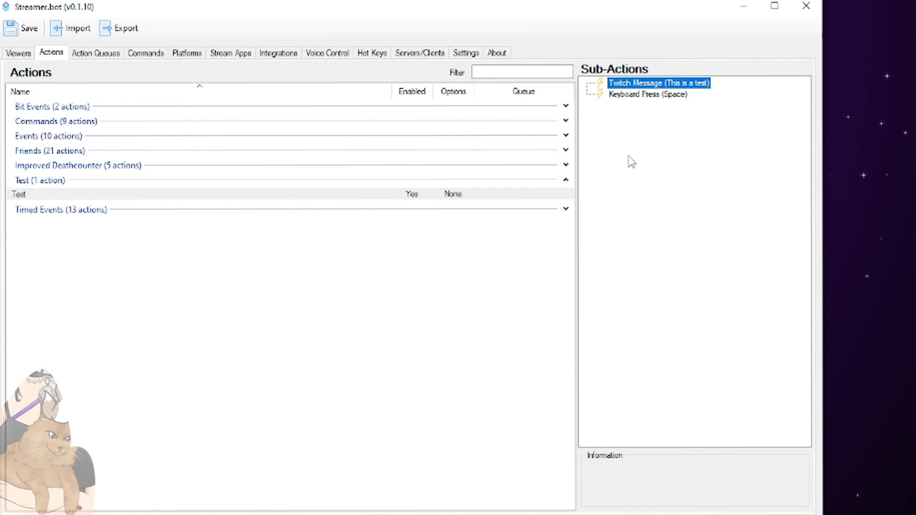
- Add a Delay sub-action of 5000 ms to the Test action and move it between the Twitch Message and the Keyboard Press
{"action": "right_click", "coordinate": [655, 117]}
{"action": "mouse_move", "coordinate": [692, 125]}
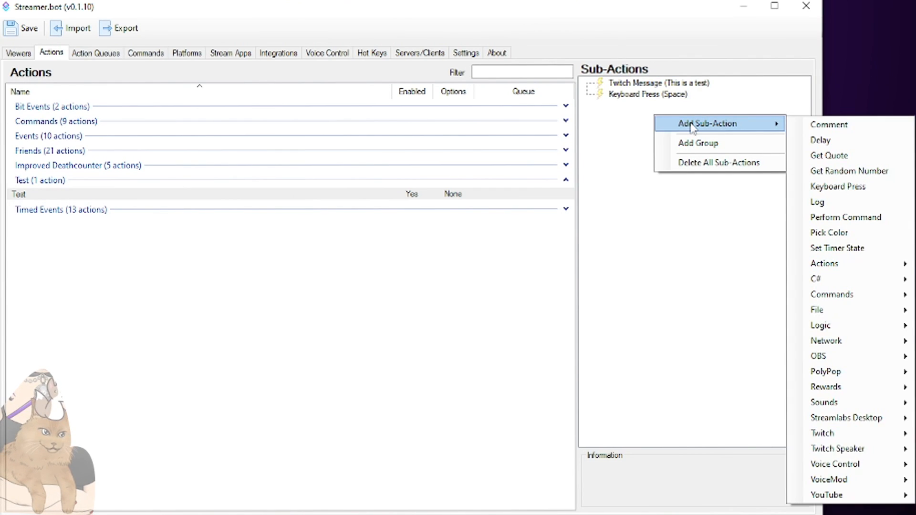
{"action": "left_click", "coordinate": [832, 142]}
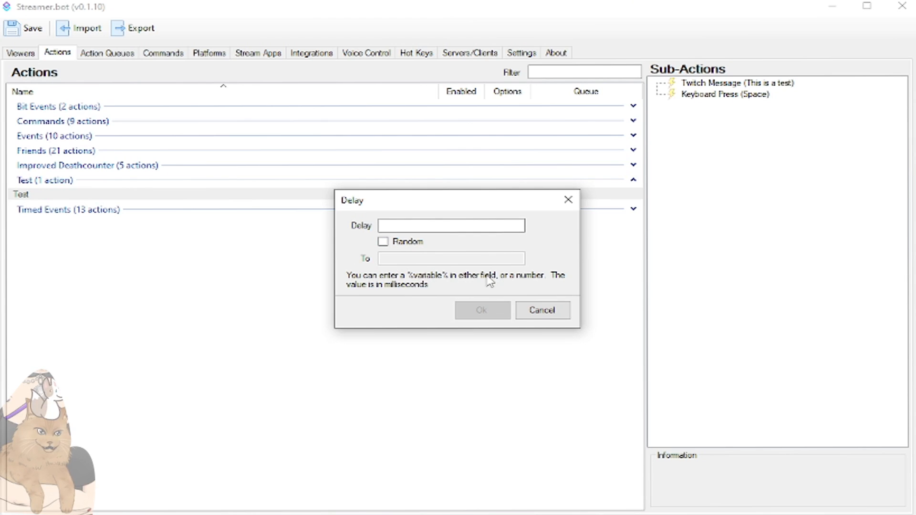
{"action": "left_click", "coordinate": [491, 228]}
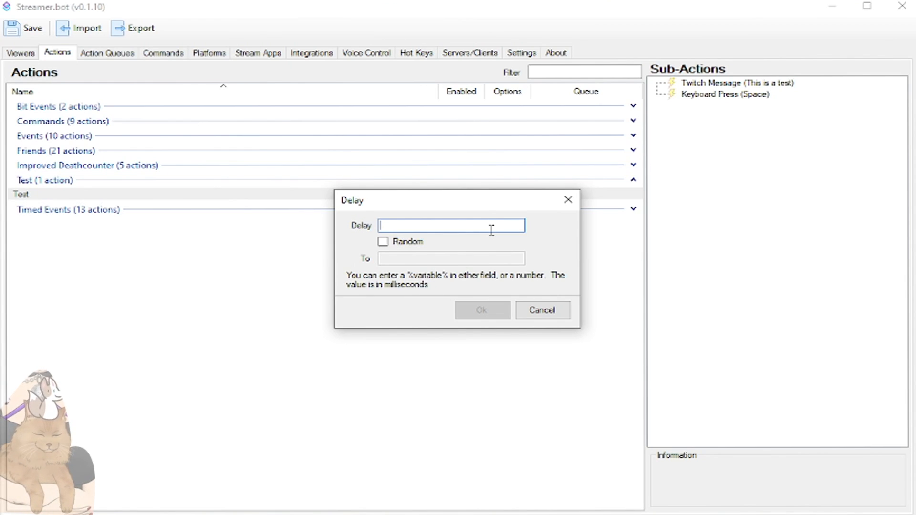
{"action": "type", "text": "5000"}
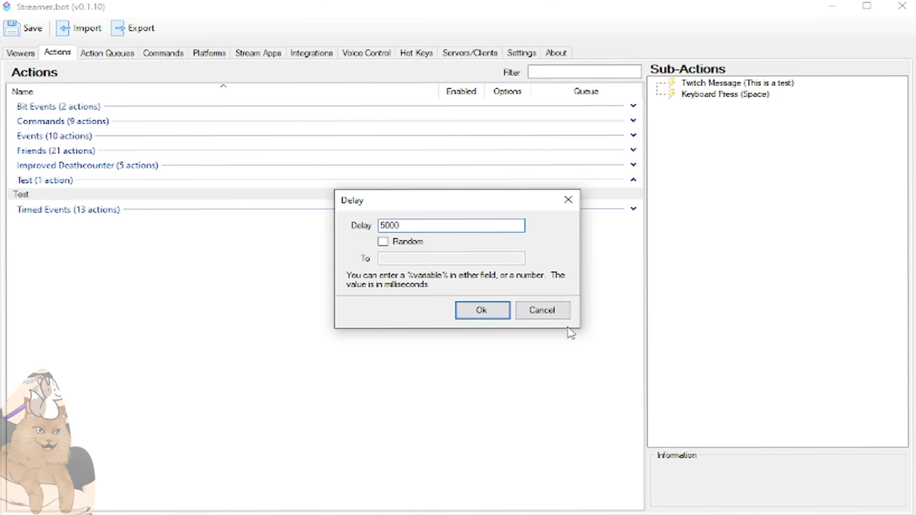
{"action": "left_click", "coordinate": [480, 311]}
{"action": "left_click", "coordinate": [729, 108]}
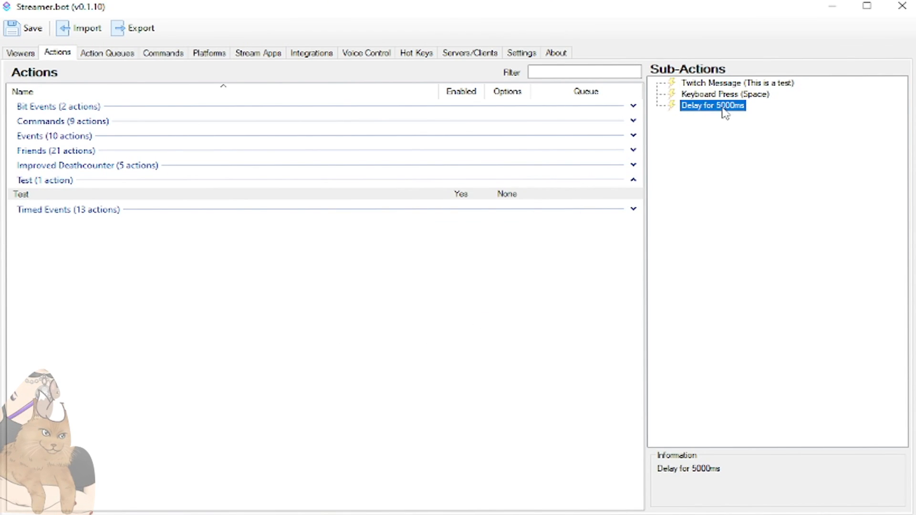
{"action": "left_click_drag", "start_coordinate": [722, 109], "coordinate": [748, 91]}
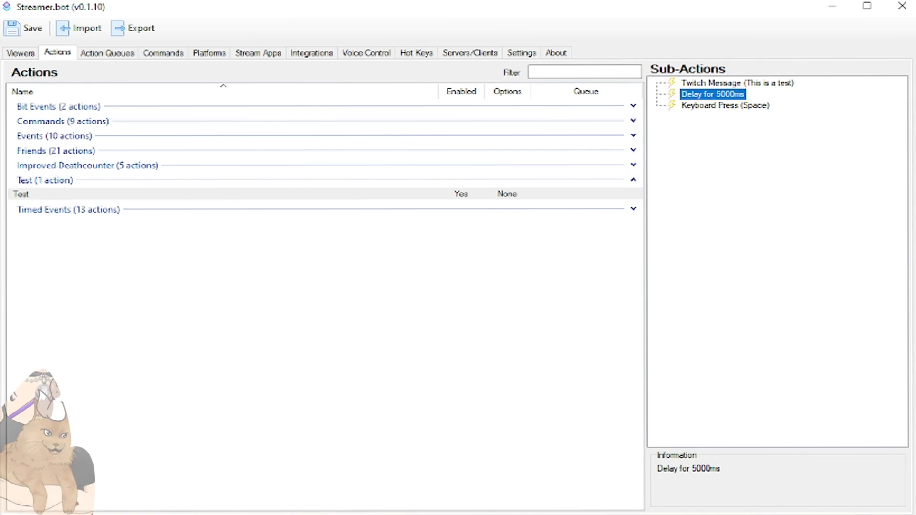
- Switch to OBS, send !test in the stream chat to try the delayed action, and return to Streamer.bot
{"action": "left_click_drag", "start_coordinate": [915, 267], "coordinate": [693, 320]}
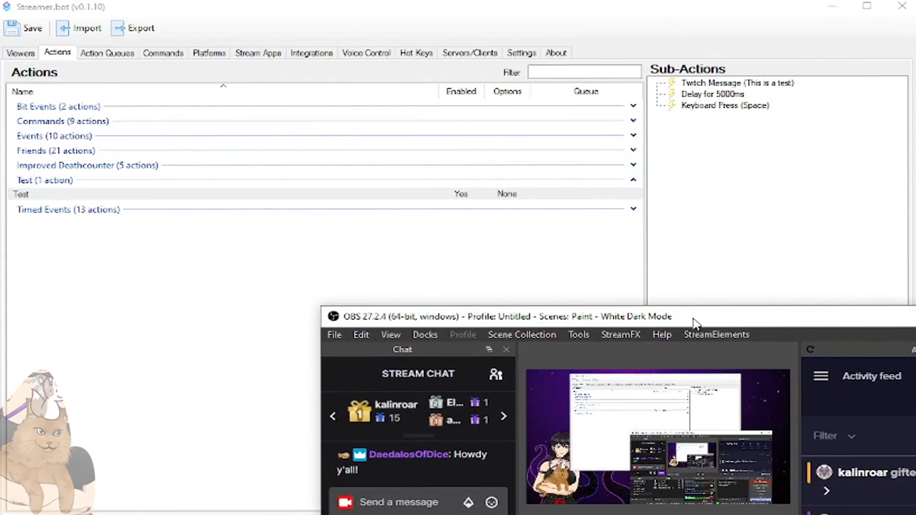
{"action": "left_click", "coordinate": [391, 505]}
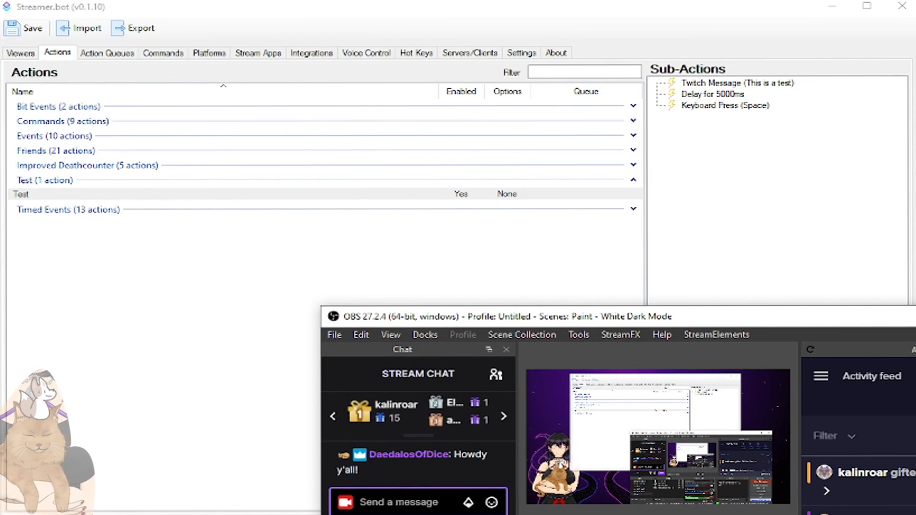
{"action": "type", "text": "!test"}
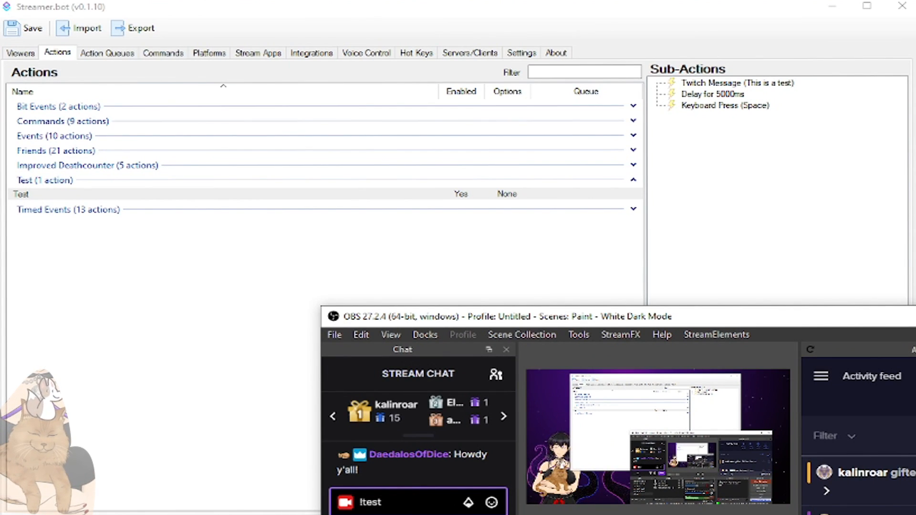
{"action": "key", "text": "Return"}
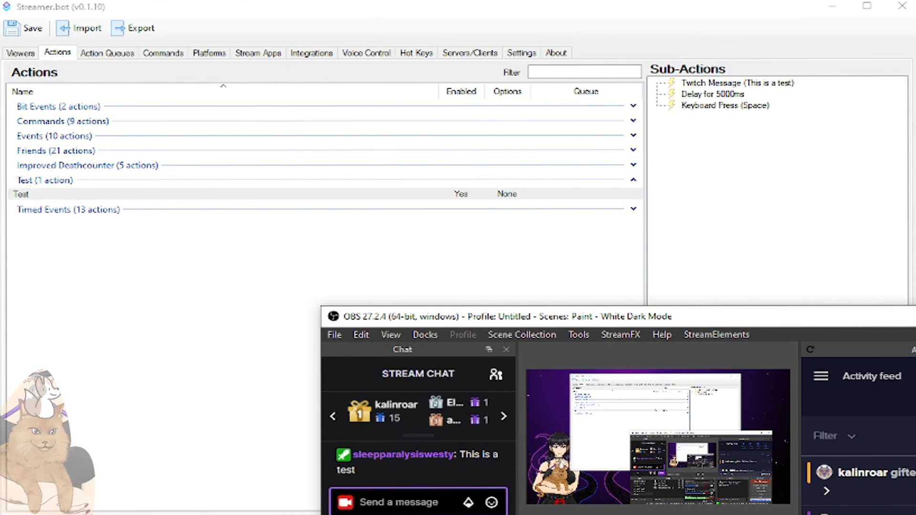
{"action": "type", "text": "!"}
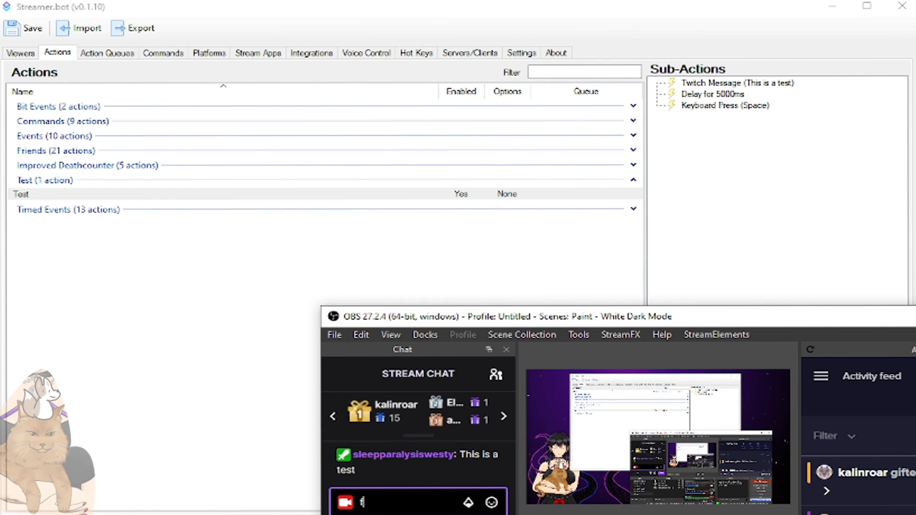
{"action": "key", "text": "BackSpace"}
{"action": "key", "text": "alt+Tab"}
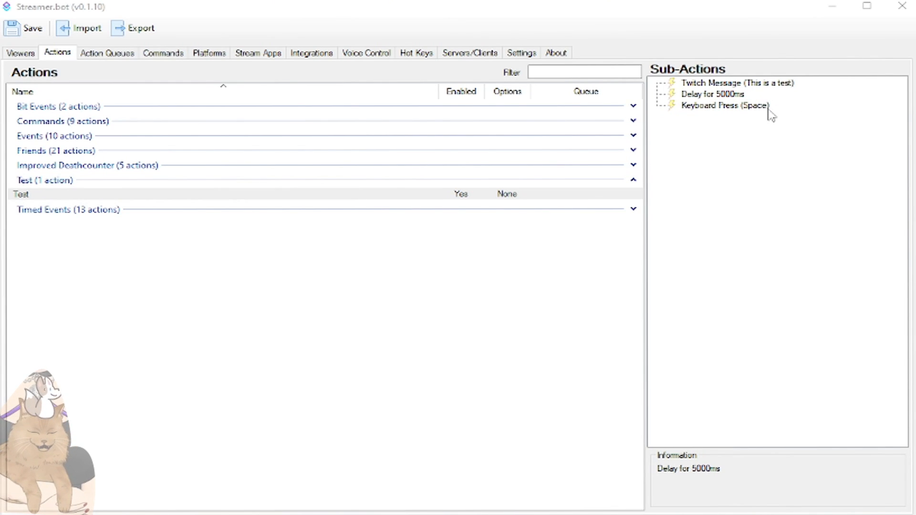
- Review the voice control commands and settings, including the confidence threshold
{"action": "left_click", "coordinate": [444, 9]}
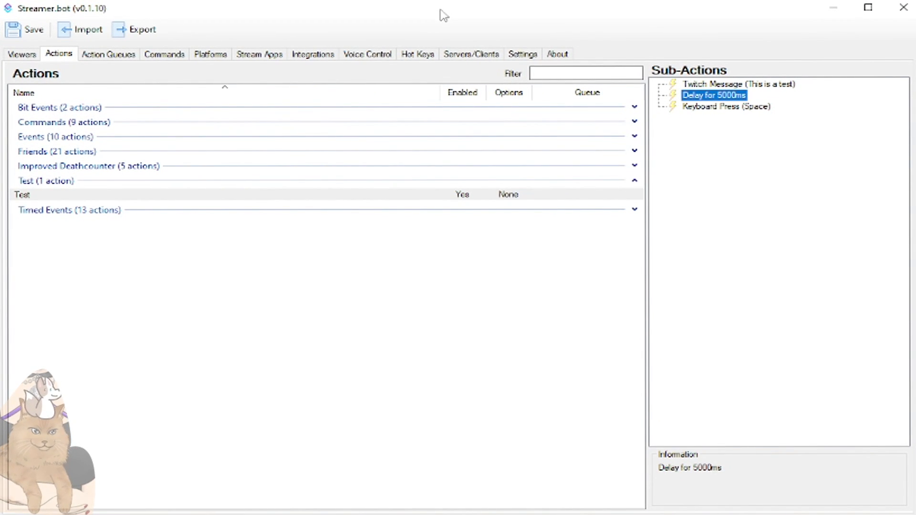
{"action": "left_click", "coordinate": [379, 55]}
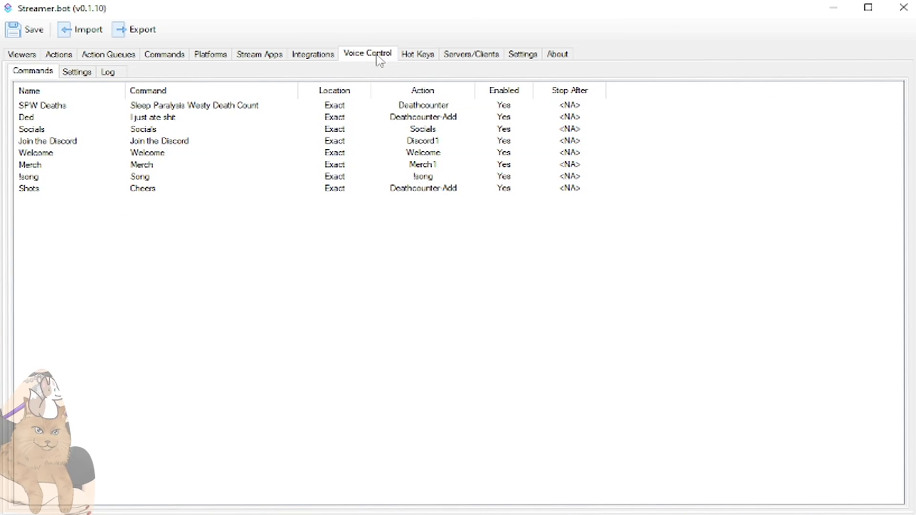
{"action": "left_click", "coordinate": [90, 73]}
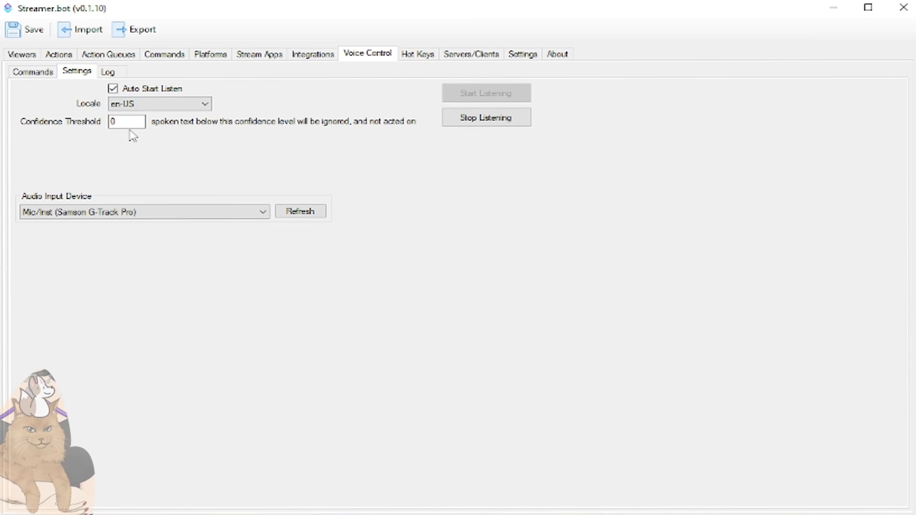
{"action": "left_click", "coordinate": [110, 122]}
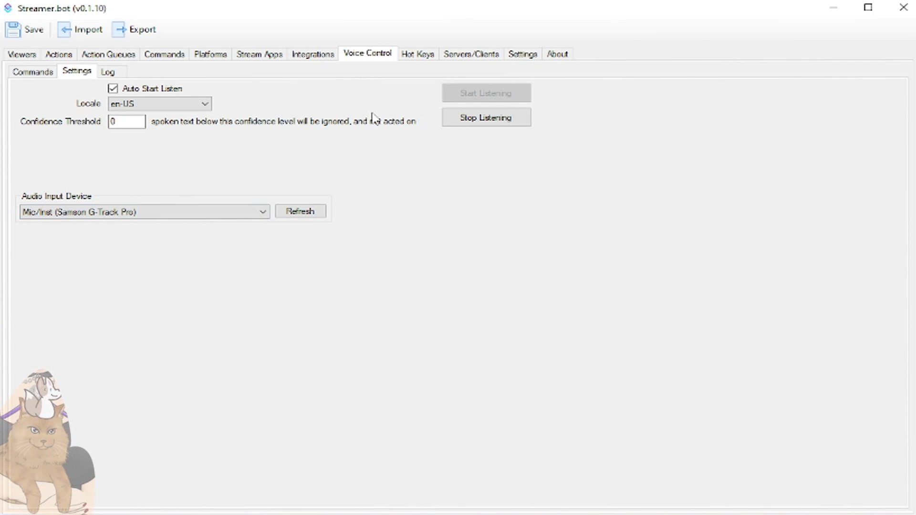
- Add a voice command named Test with the phrase Test and Exact location that runs the Test action
{"action": "left_click", "coordinate": [34, 72]}
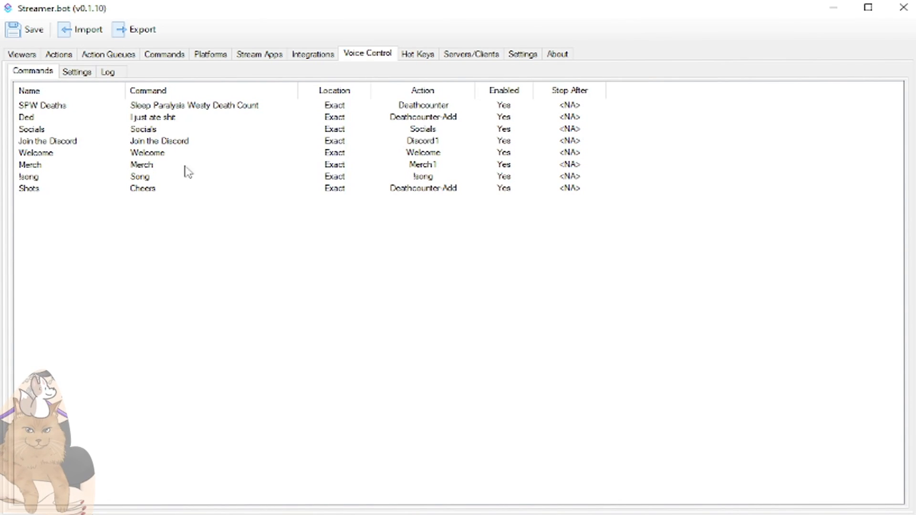
{"action": "right_click", "coordinate": [114, 287]}
{"action": "left_click", "coordinate": [157, 295]}
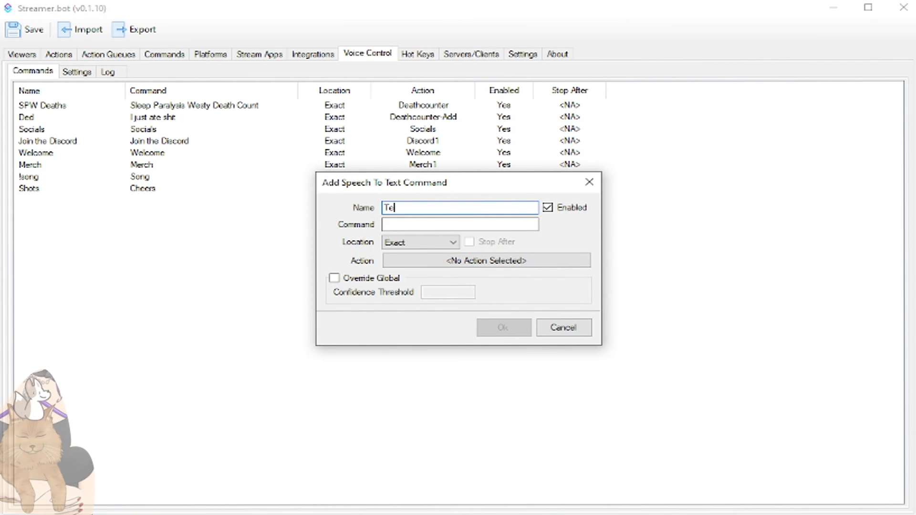
{"action": "left_click", "coordinate": [408, 225]}
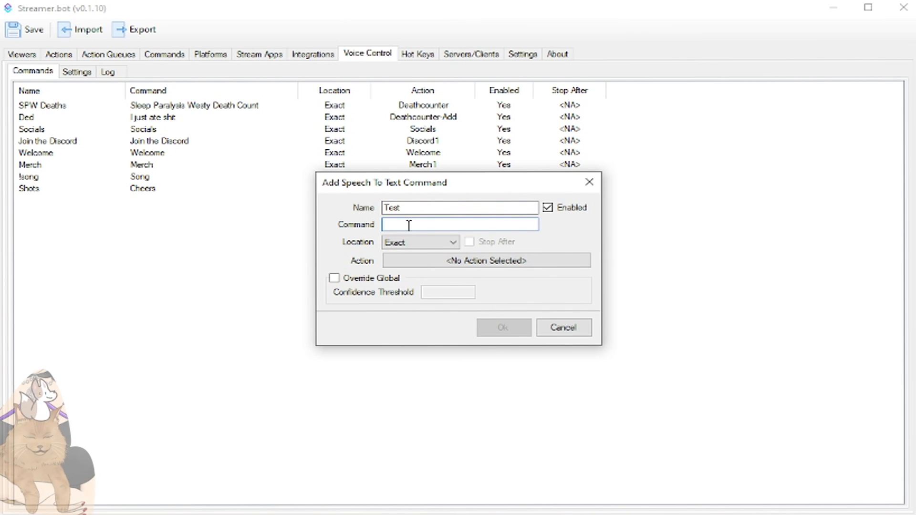
{"action": "type", "text": "Test"}
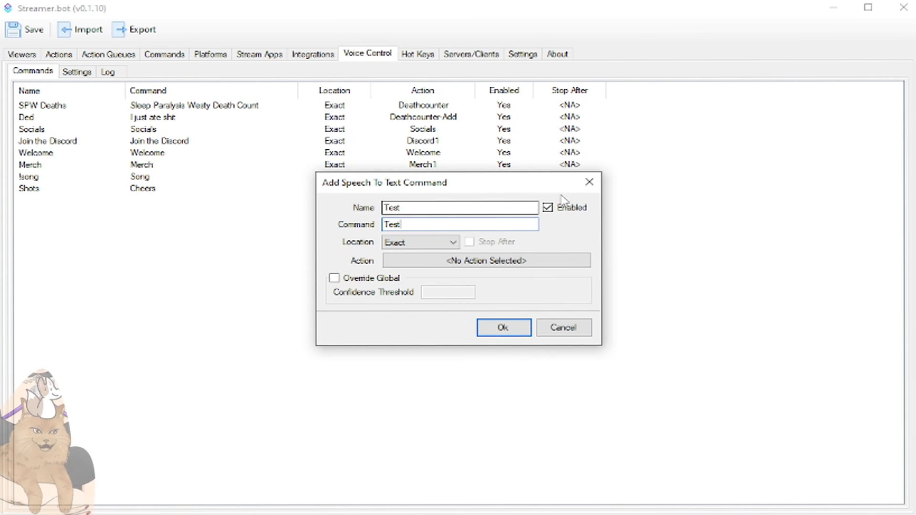
{"action": "left_click", "coordinate": [482, 263]}
{"action": "scroll", "coordinate": [437, 277], "scroll_direction": "down", "scroll_amount": 5}
{"action": "scroll", "coordinate": [429, 276], "scroll_direction": "down", "scroll_amount": 10}
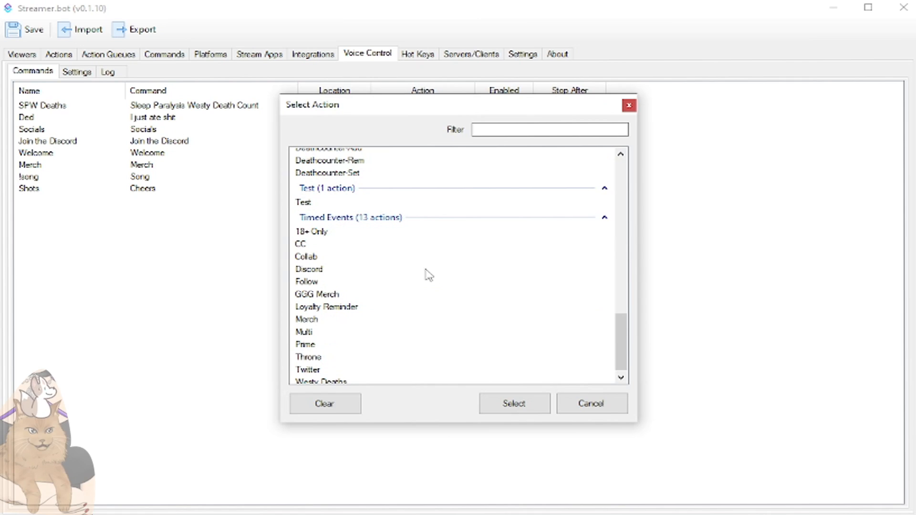
{"action": "left_click", "coordinate": [334, 202]}
{"action": "left_click", "coordinate": [501, 409]}
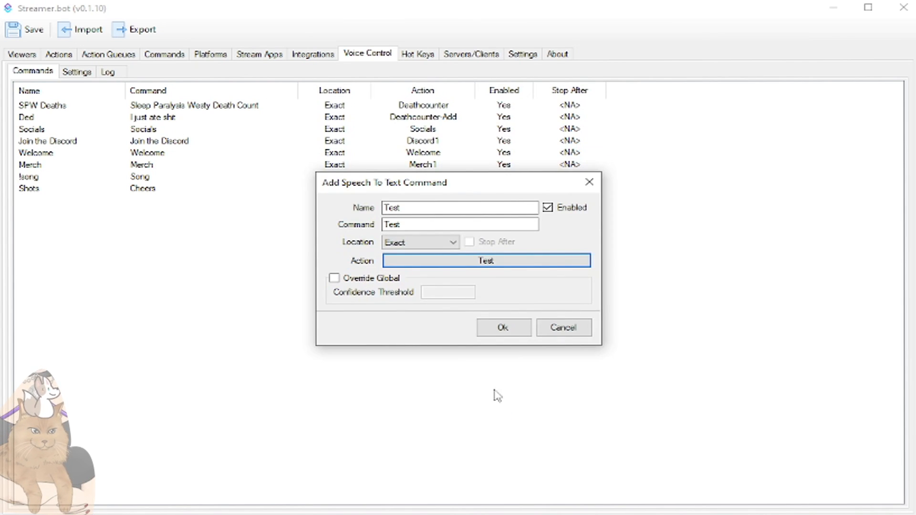
{"action": "left_click", "coordinate": [502, 328]}
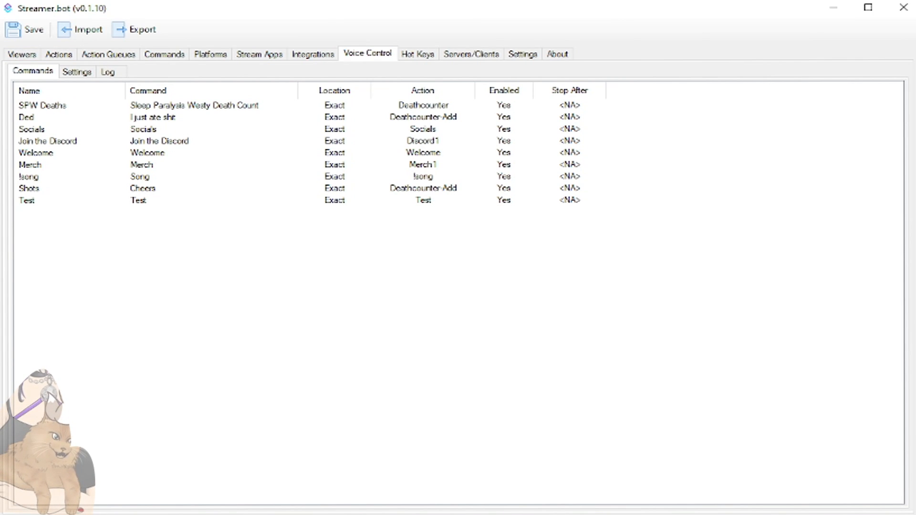
- Switch to OBS, enter the letters a and s in the chat message field to try the Test voice command, and move the window away
{"action": "left_click_drag", "start_coordinate": [436, 514], "coordinate": [515, 246]}
{"action": "left_click", "coordinate": [384, 423]}
{"action": "type", "text": "as"}
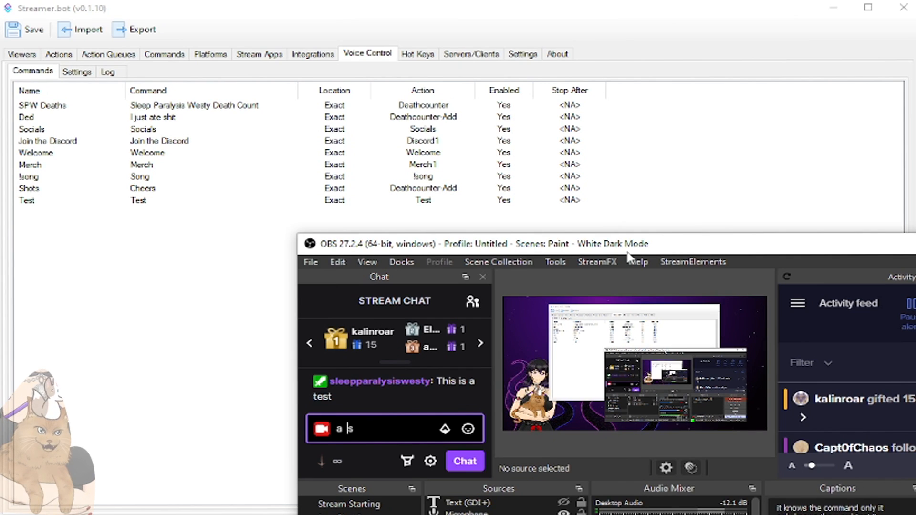
{"action": "left_click_drag", "start_coordinate": [662, 242], "coordinate": [487, 514]}
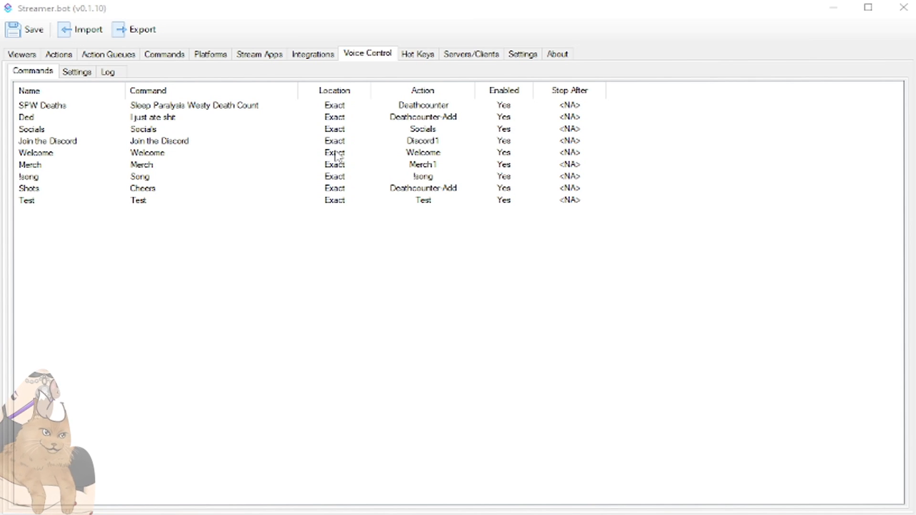
- Check the settings of the Test and SPW Deaths voice commands in Streamer.bot, leaving both without changes
{"action": "double_click", "coordinate": [138, 204]}
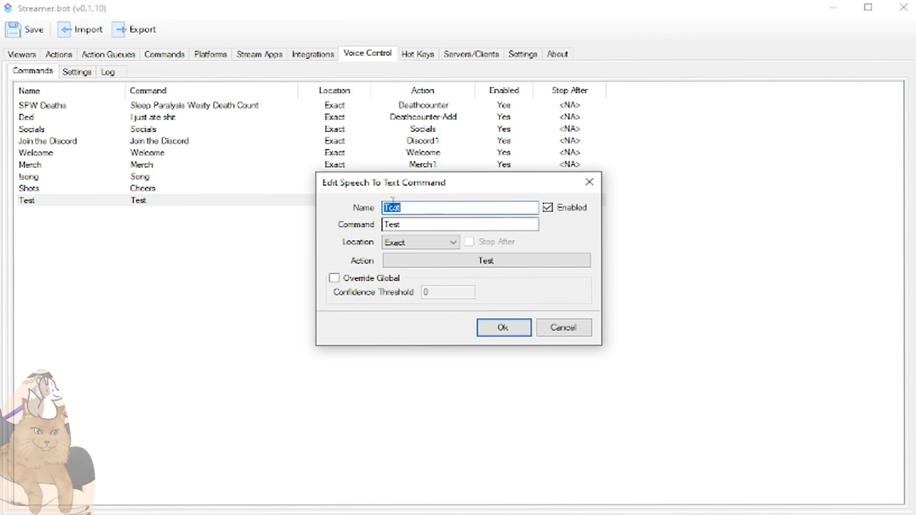
{"action": "left_click", "coordinate": [561, 327]}
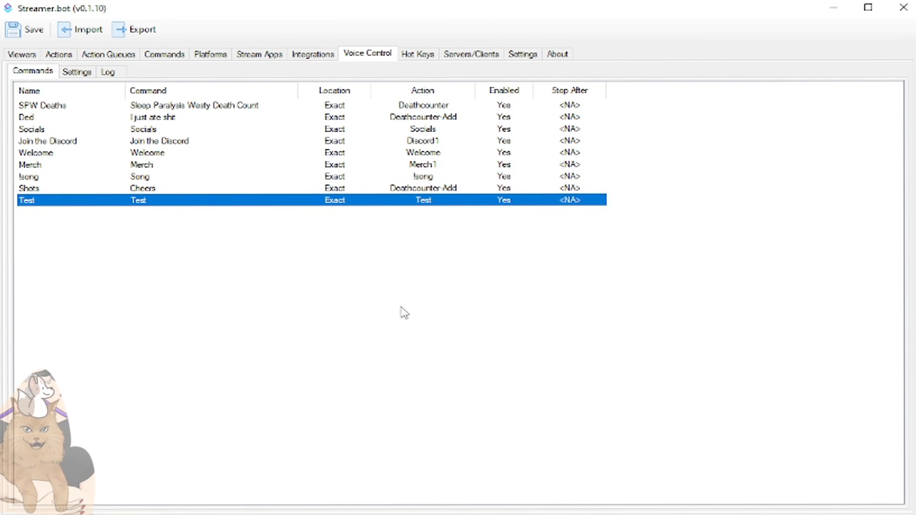
{"action": "left_click", "coordinate": [245, 106]}
{"action": "double_click", "coordinate": [245, 106]}
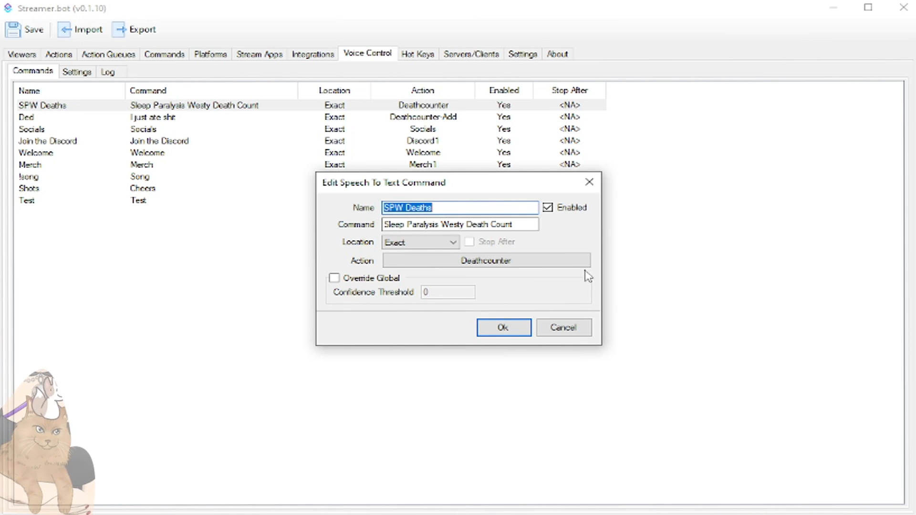
{"action": "left_click", "coordinate": [589, 183]}
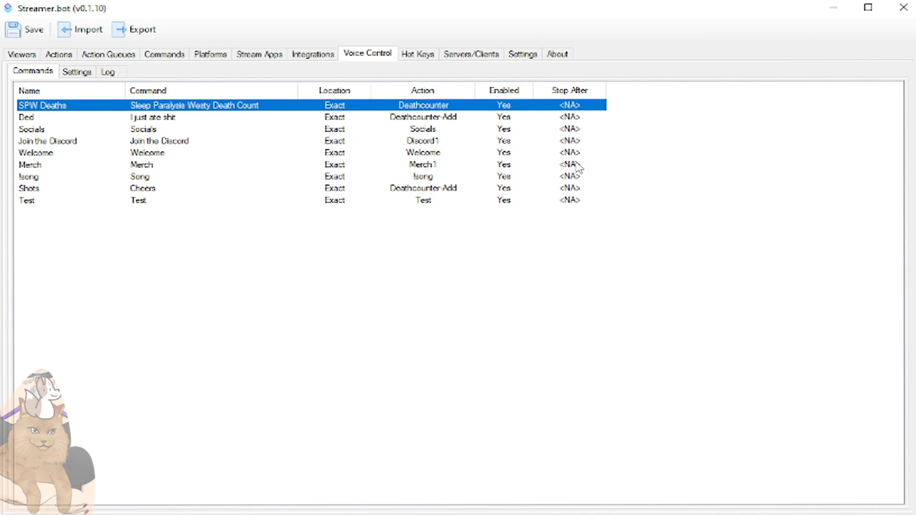
{"action": "left_click", "coordinate": [312, 300]}
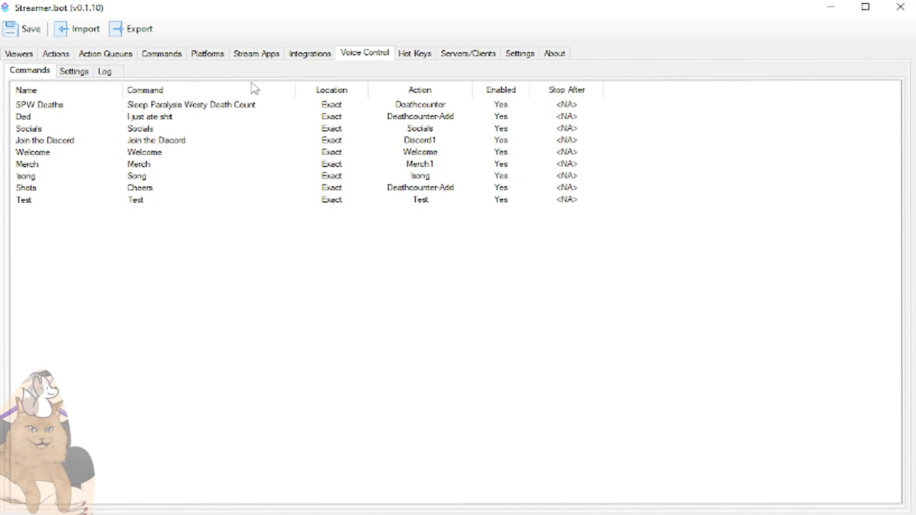
- Return to the actions list, switch to OBS, and remove the Text (GDI+) source from the scene
{"action": "left_click", "coordinate": [57, 53]}
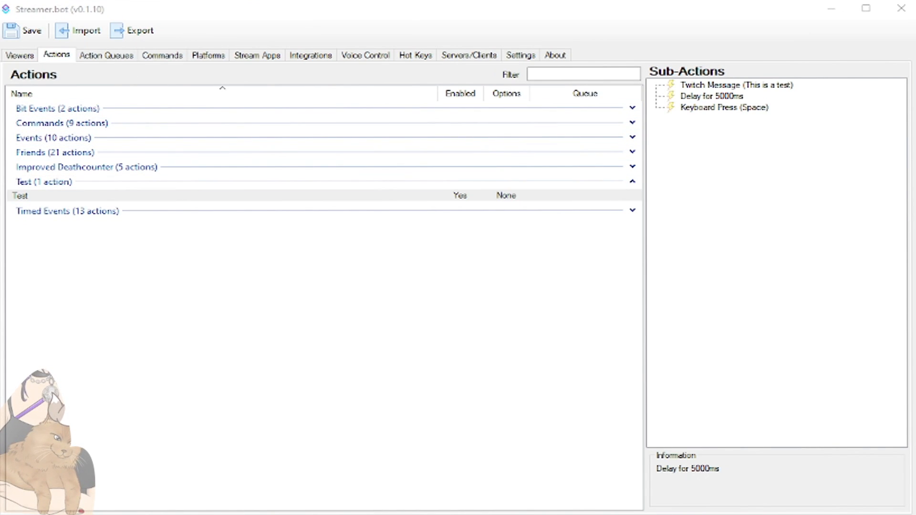
{"action": "key", "text": "alt+Tab"}
{"action": "left_click_drag", "start_coordinate": [728, 287], "coordinate": [741, 0]}
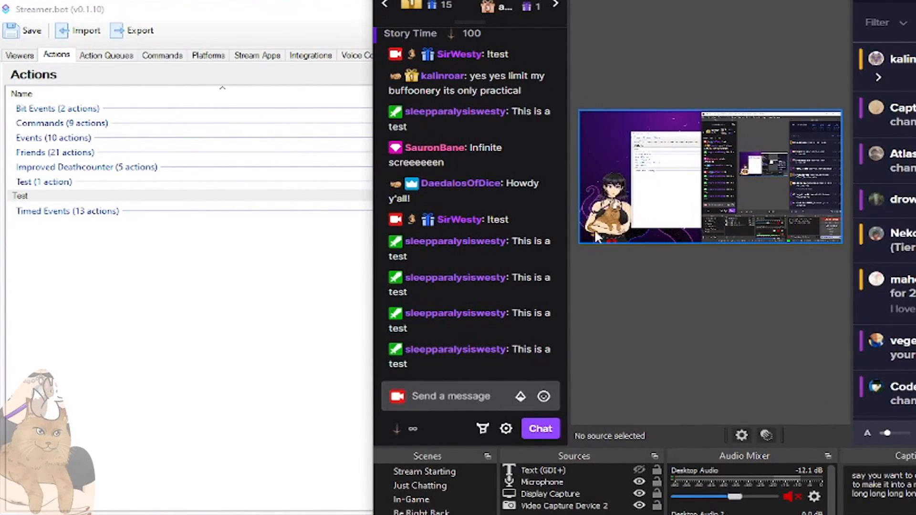
{"action": "left_click", "coordinate": [581, 468]}
{"action": "key", "text": "Delete"}
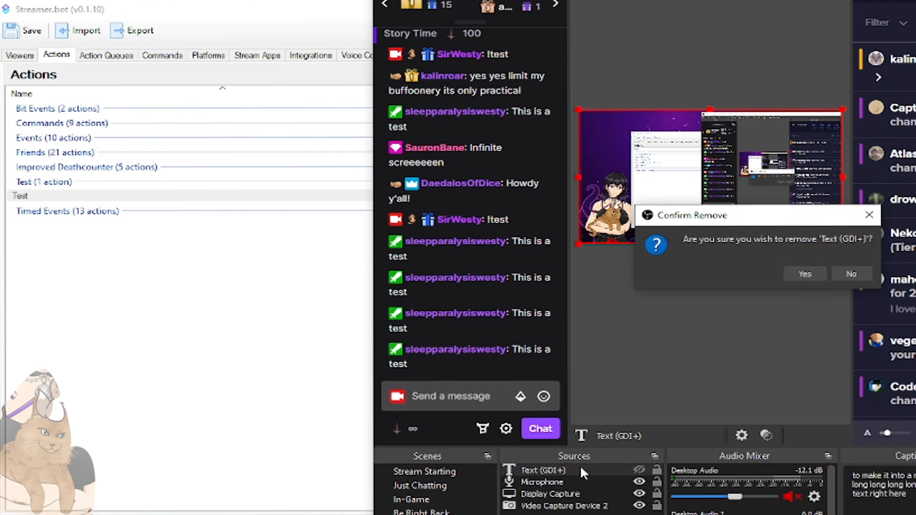
{"action": "left_click", "coordinate": [804, 273]}
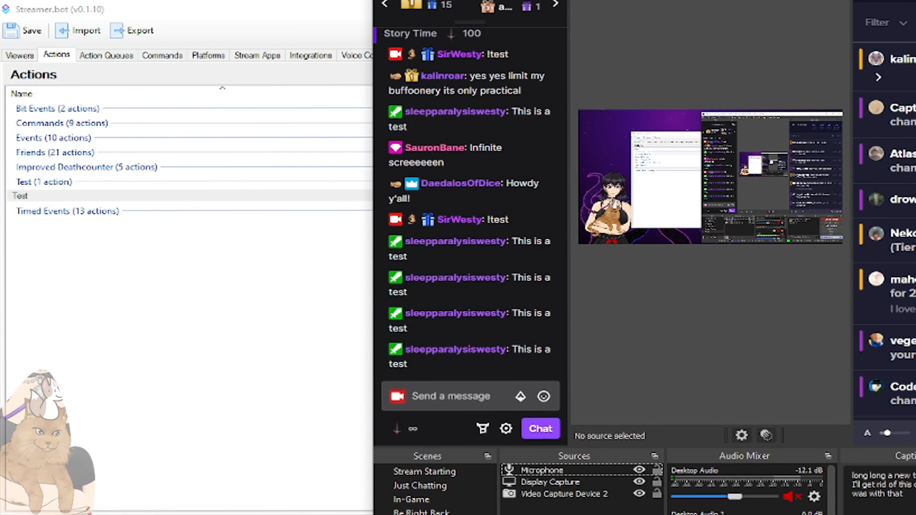
- Add a new image source with the cat face picture to the Video scene and place it in the scene's lower-right corner
{"action": "left_click", "coordinate": [517, 513]}
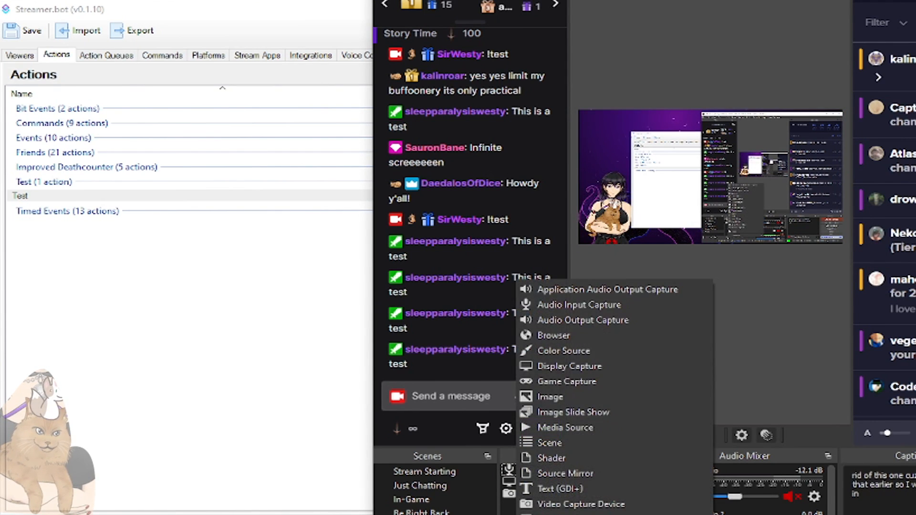
{"action": "left_click", "coordinate": [576, 398]}
{"action": "left_click", "coordinate": [811, 350]}
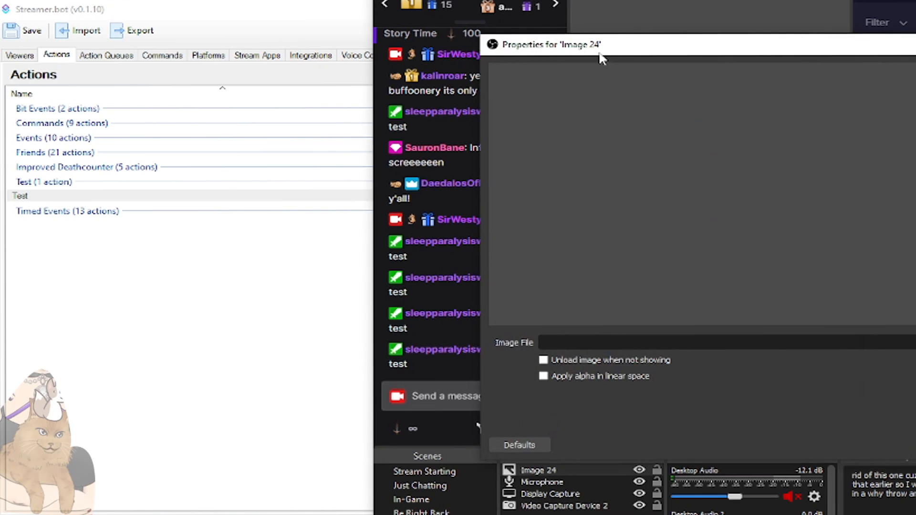
{"action": "left_click", "coordinate": [915, 343]}
{"action": "key", "text": "Escape"}
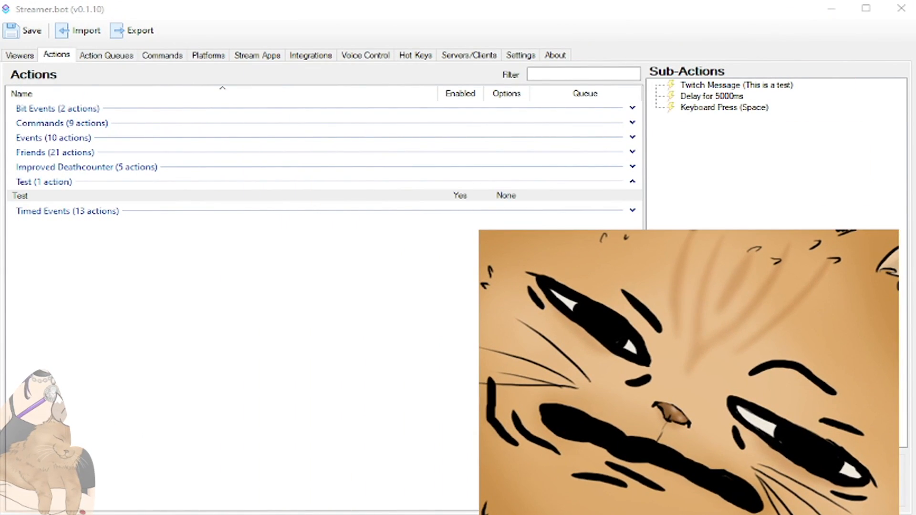
{"action": "left_click_drag", "start_coordinate": [915, 208], "coordinate": [472, 0]}
{"action": "left_click_drag", "start_coordinate": [458, 244], "coordinate": [520, 248]}
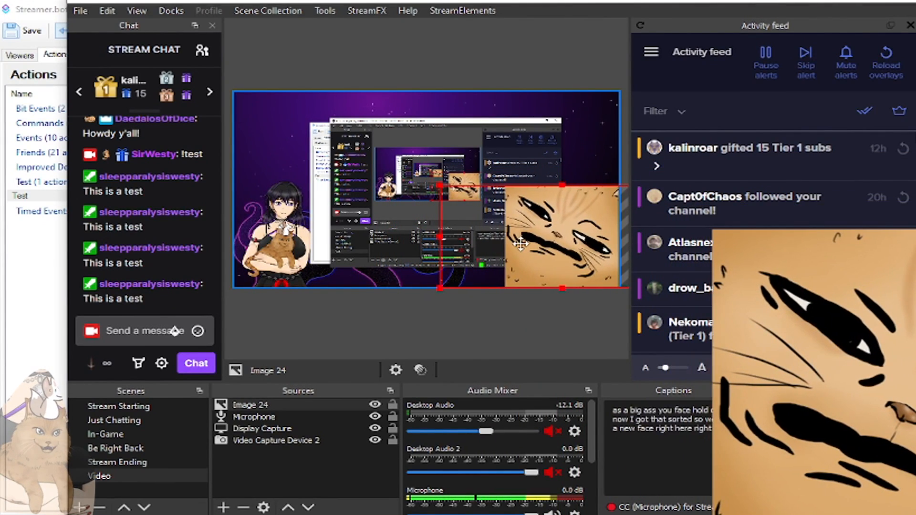
- Add a Text (GDI+) source reading EWWWWW and move it to the upper middle of the scene
{"action": "left_click", "coordinate": [260, 487]}
{"action": "left_click", "coordinate": [224, 507]}
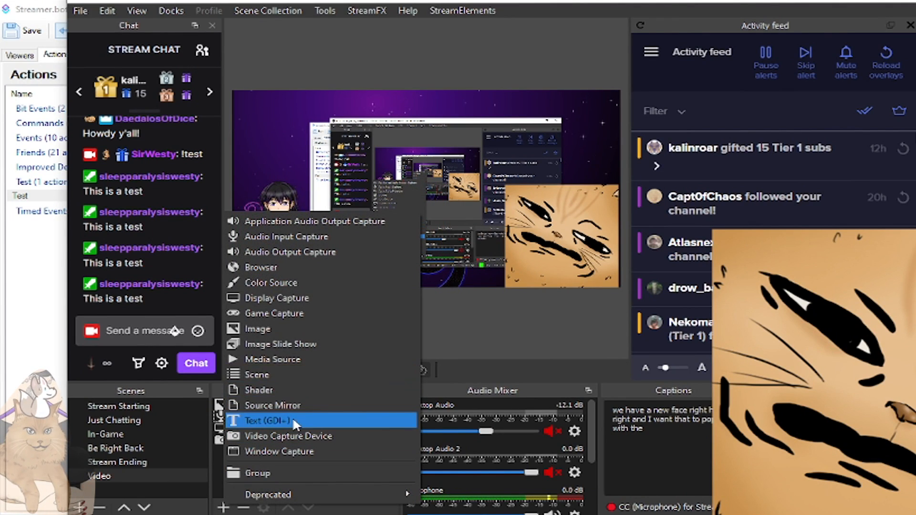
{"action": "left_click", "coordinate": [291, 420]}
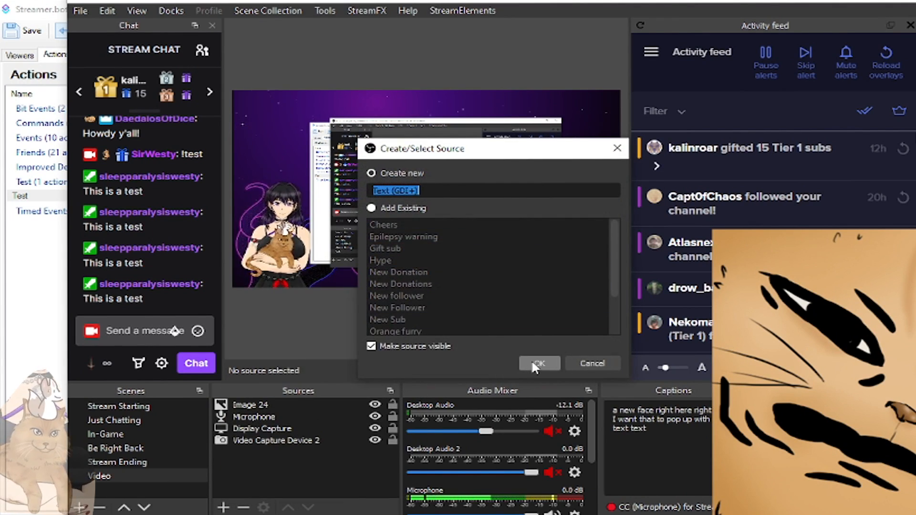
{"action": "left_click", "coordinate": [534, 362]}
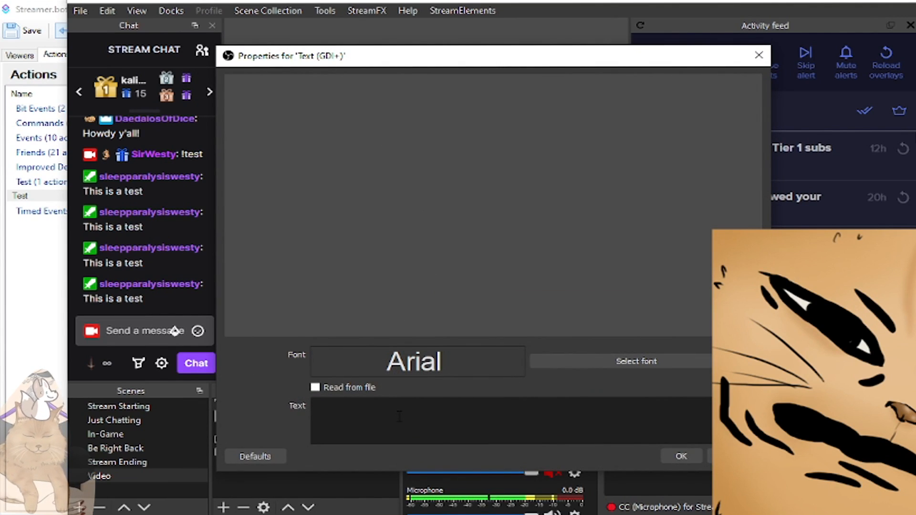
{"action": "type", "text": "EWWWWWWWWWW"}
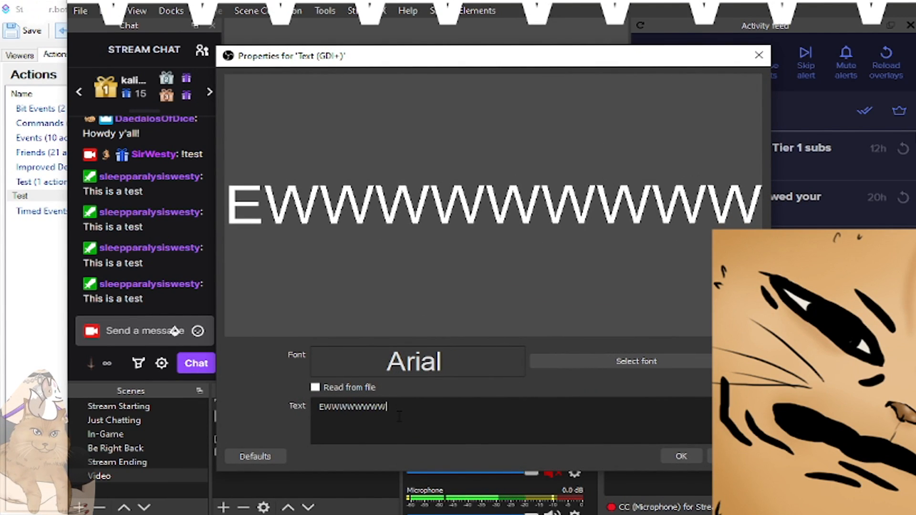
{"action": "key", "text": "BackSpace"}
{"action": "key", "text": "BackSpace"}
{"action": "key", "text": "BackSpace"}
{"action": "key", "text": "BackSpace"}
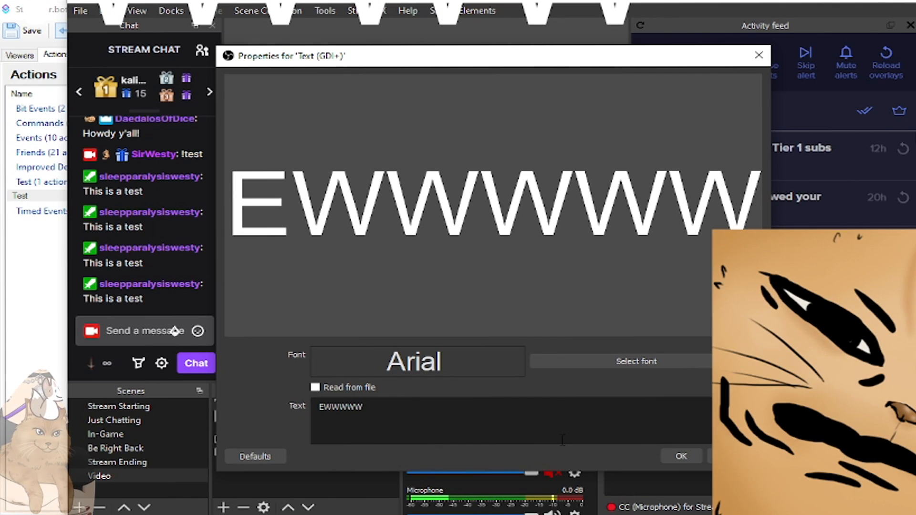
{"action": "left_click", "coordinate": [682, 456]}
{"action": "left_click_drag", "start_coordinate": [427, 123], "coordinate": [498, 176]}
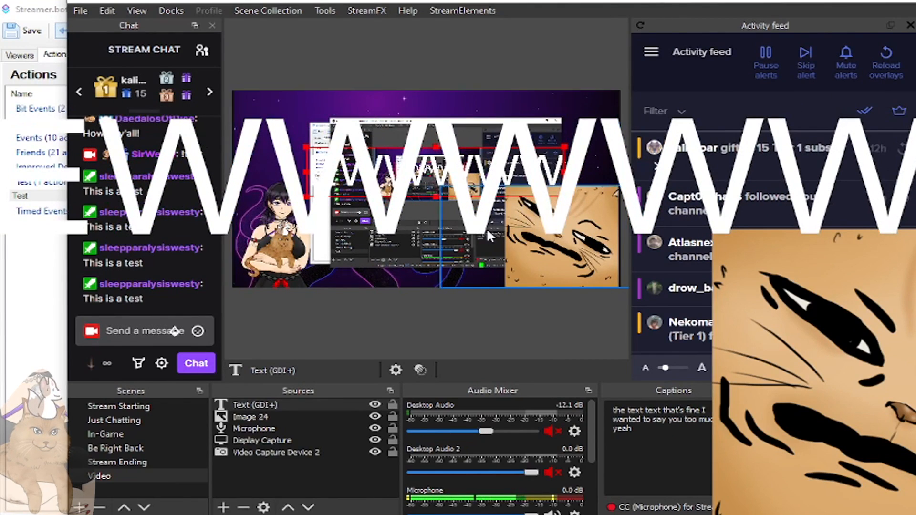
- Add a Color Correction filter to the Text (GDI+) source with Color Add set to #aa00ff
{"action": "right_click", "coordinate": [290, 404]}
{"action": "left_click", "coordinate": [337, 374]}
{"action": "left_click", "coordinate": [180, 507]}
{"action": "left_click", "coordinate": [229, 310]}
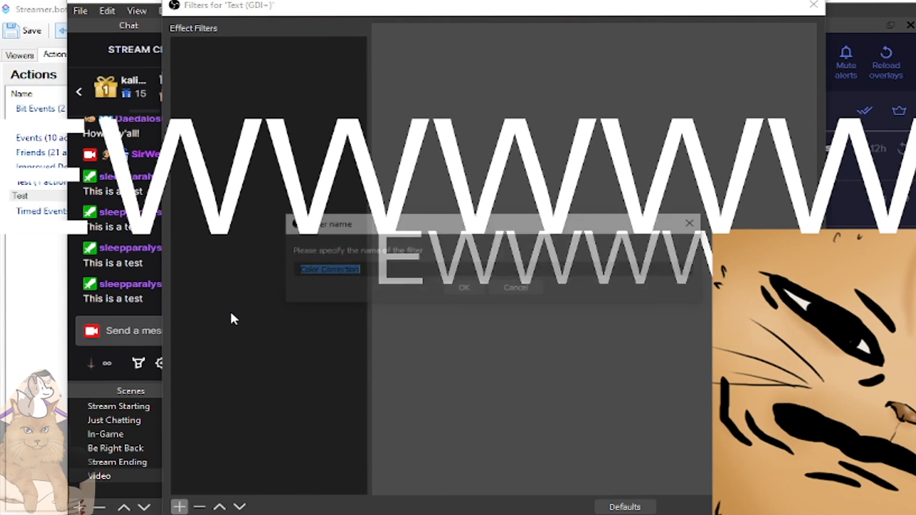
{"action": "left_click", "coordinate": [462, 288]}
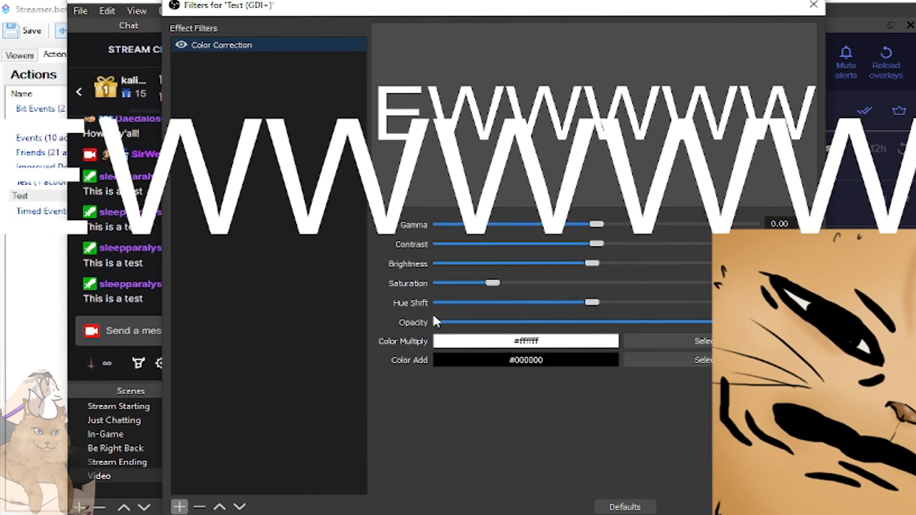
{"action": "left_click", "coordinate": [671, 359]}
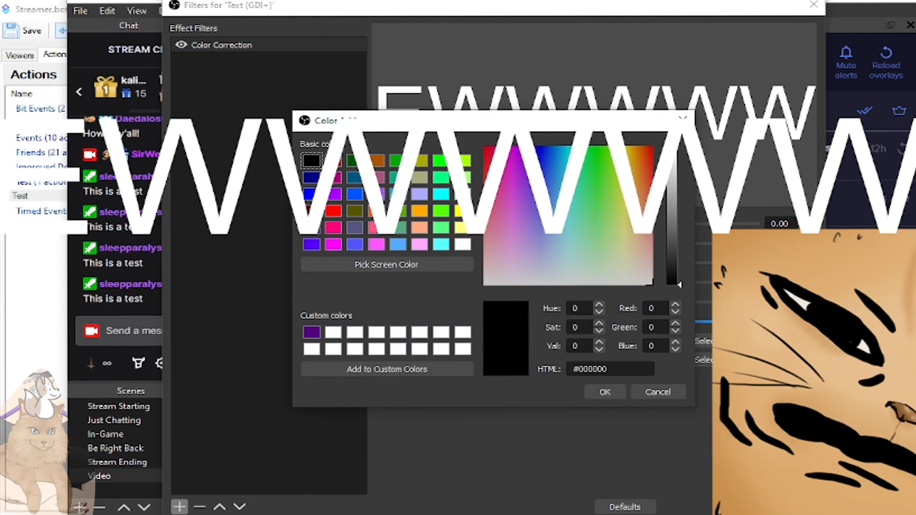
{"action": "left_click", "coordinate": [337, 196]}
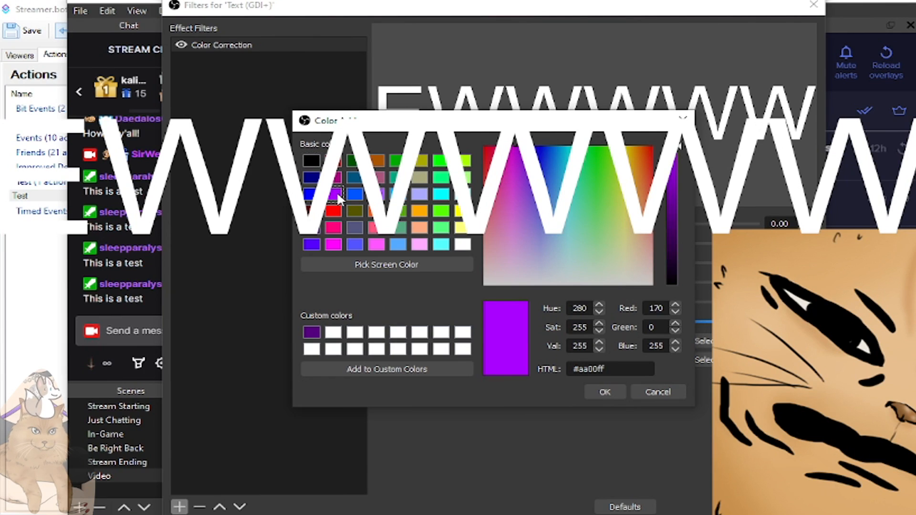
{"action": "left_click", "coordinate": [601, 393]}
{"action": "left_click", "coordinate": [786, 506]}
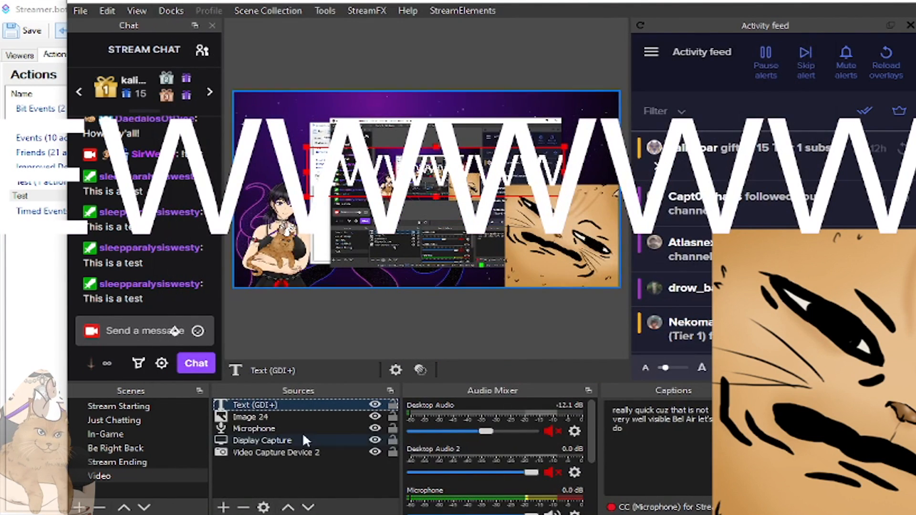
- Set the text filter's Color Multiply to #55007f and move the text so it overlaps the cat image
{"action": "right_click", "coordinate": [307, 399]}
{"action": "left_click", "coordinate": [360, 373]}
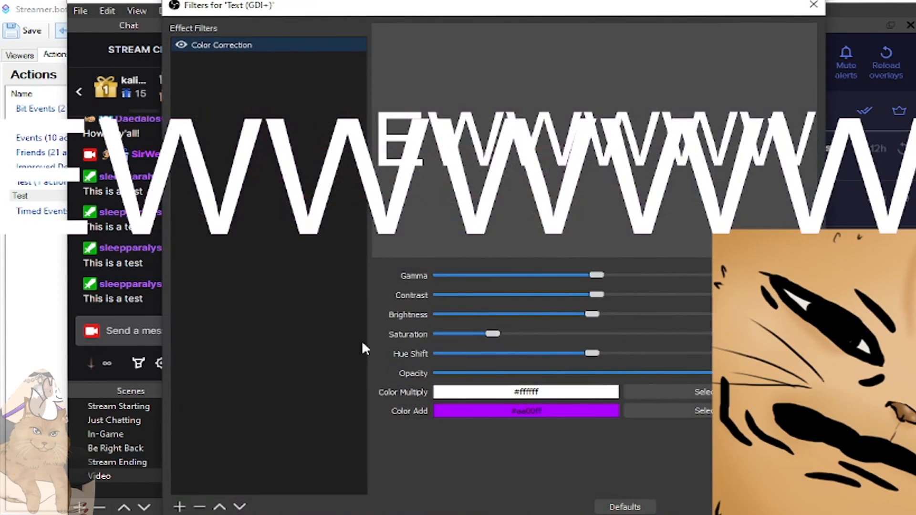
{"action": "left_click", "coordinate": [679, 394]}
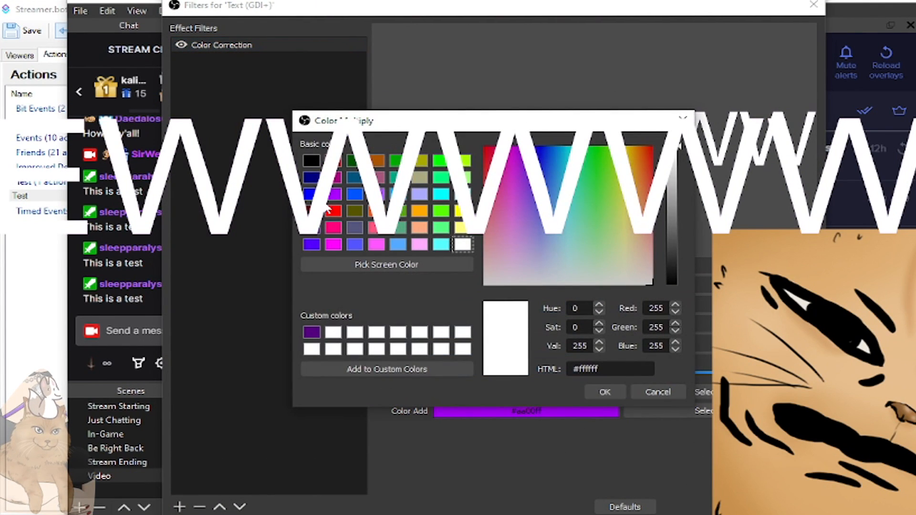
{"action": "left_click", "coordinate": [314, 231]}
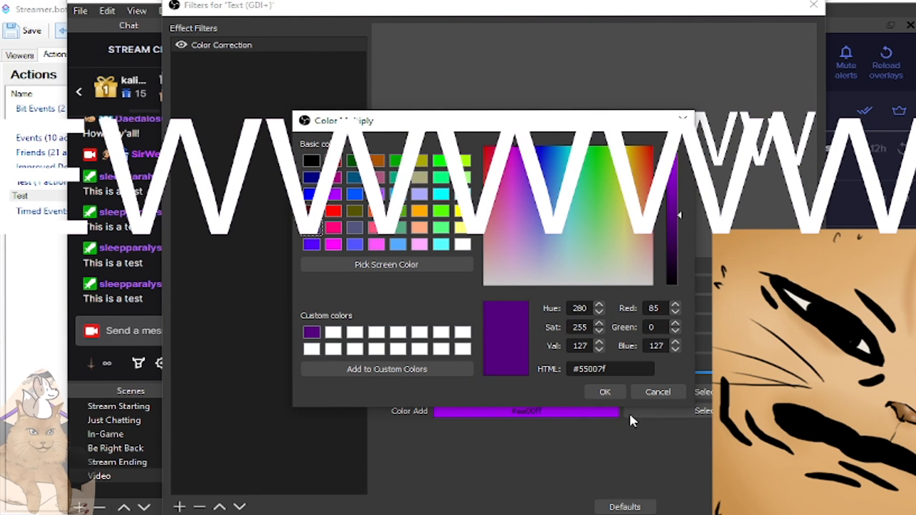
{"action": "left_click", "coordinate": [601, 394]}
{"action": "left_click", "coordinate": [786, 506]}
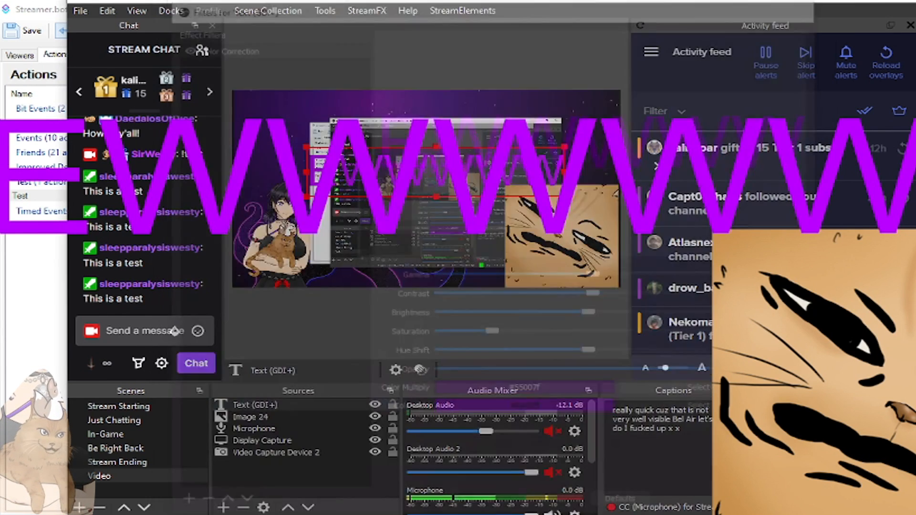
{"action": "left_click_drag", "start_coordinate": [471, 162], "coordinate": [529, 194]}
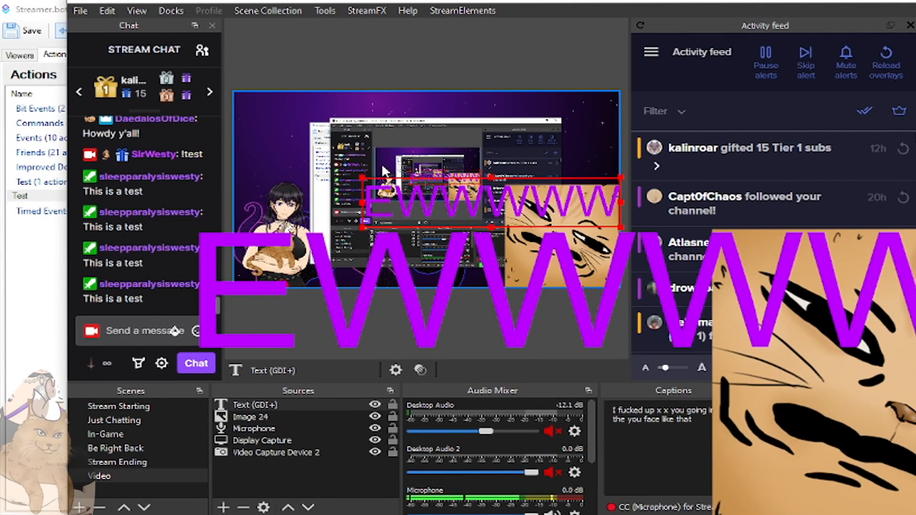
- Group the Text (GDI+) and Image 24 sources as Ewwww, collapse the group, and switch to Streamer.bot
{"action": "left_click", "coordinate": [267, 414]}
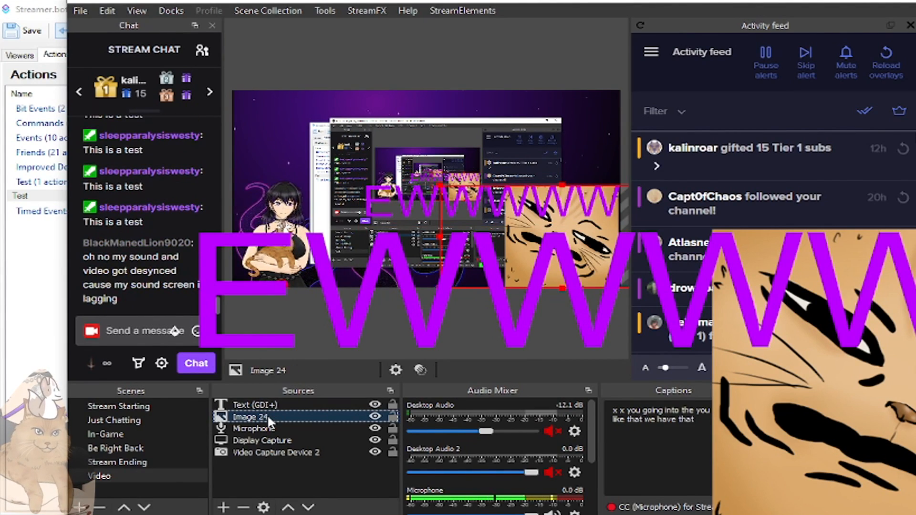
{"action": "left_click", "coordinate": [282, 406], "text": "ctrl"}
{"action": "right_click", "coordinate": [281, 407]}
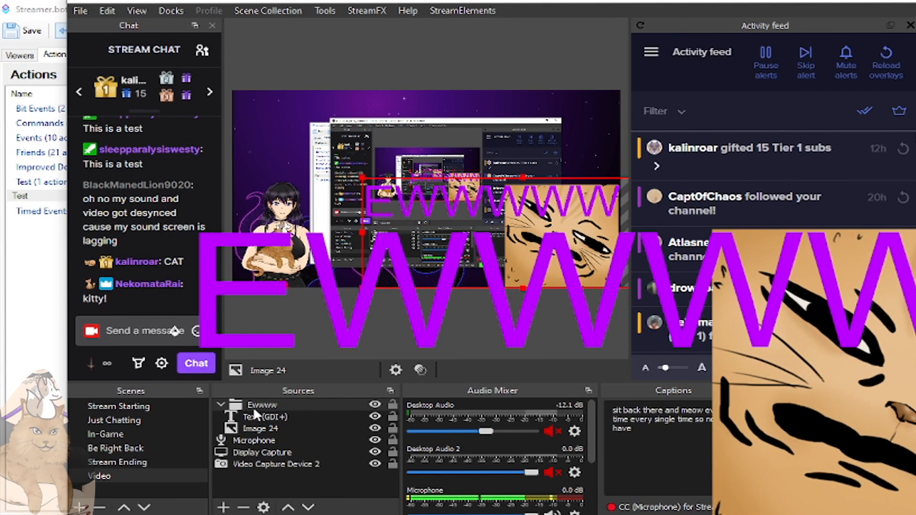
{"action": "left_click", "coordinate": [259, 413]}
{"action": "left_click", "coordinate": [259, 425]}
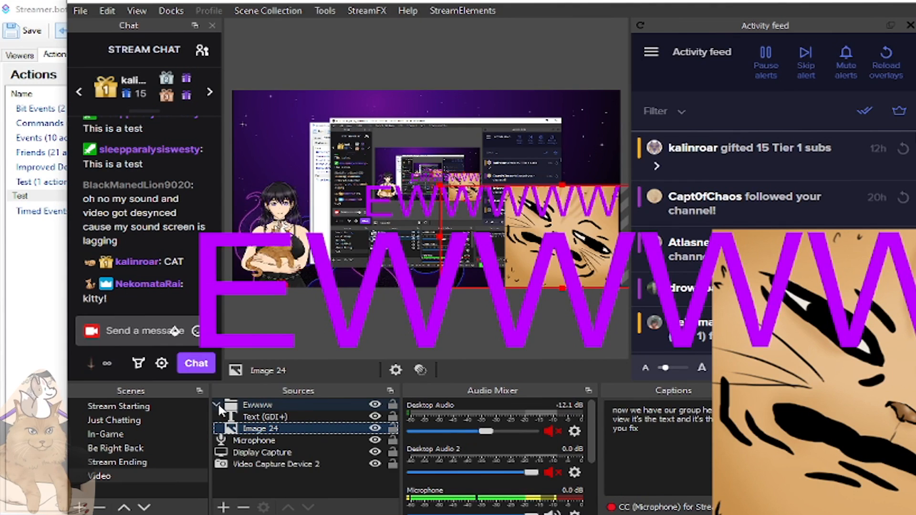
{"action": "left_click", "coordinate": [218, 405]}
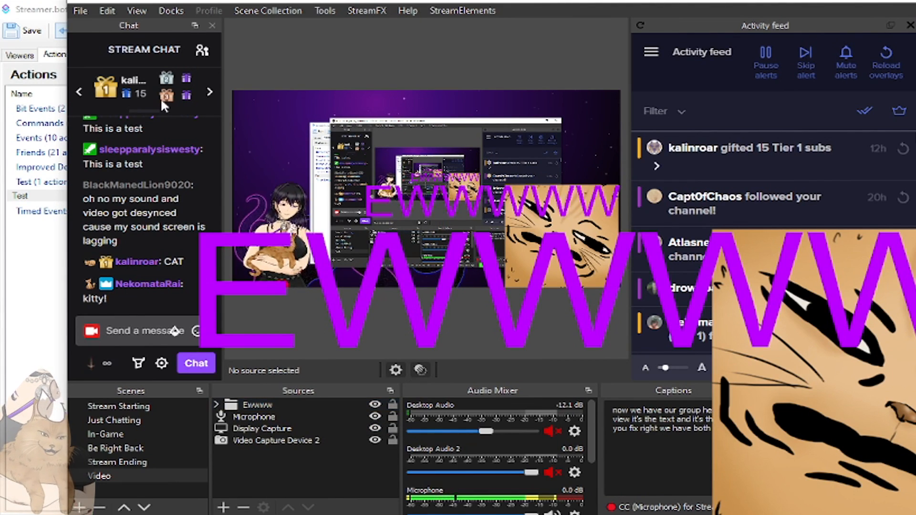
{"action": "mouse_move", "coordinate": [62, 13]}
{"action": "left_mouse_down"}
{"action": "mouse_move", "coordinate": [136, 15]}
{"action": "mouse_move", "coordinate": [257, 63]}
{"action": "mouse_move", "coordinate": [283, 57]}
{"action": "mouse_move", "coordinate": [72, 10]}
{"action": "left_mouse_up"}
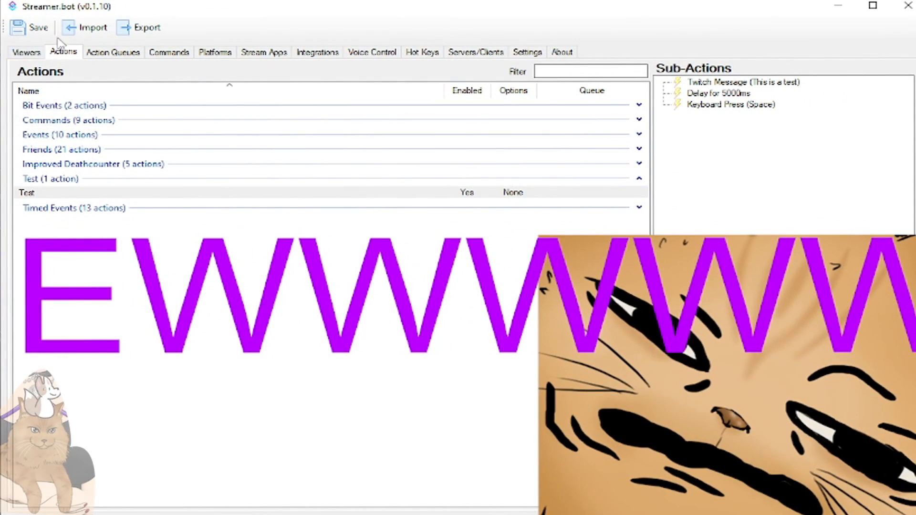
{"action": "right_click", "coordinate": [693, 157]}
{"action": "mouse_move", "coordinate": [751, 168]}
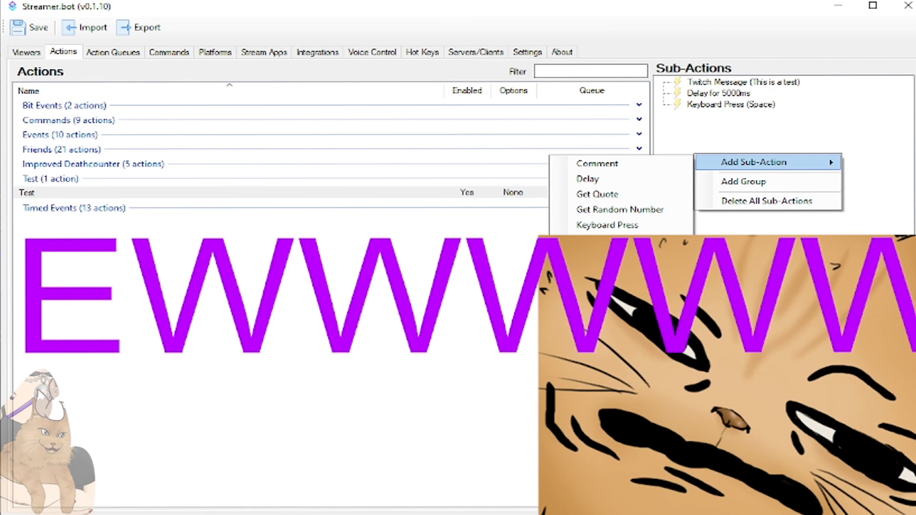
{"action": "mouse_move", "coordinate": [615, 382]}
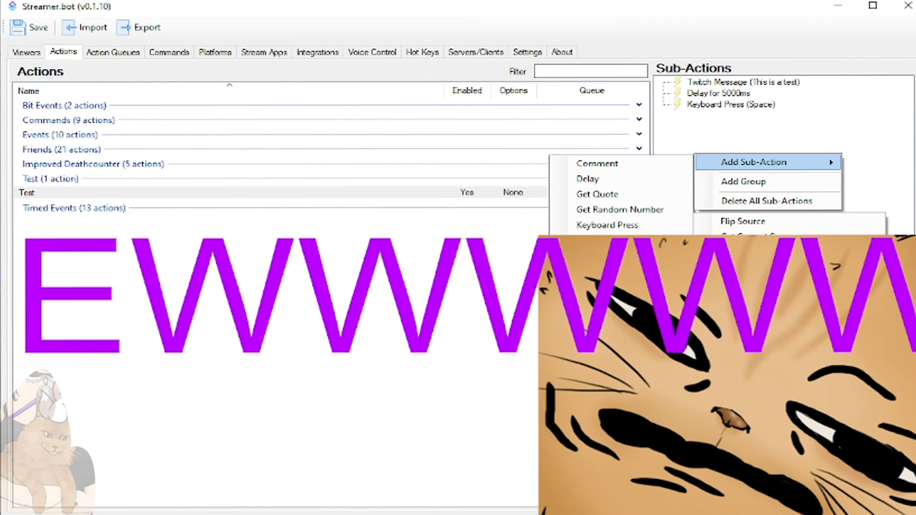
{"action": "left_click", "coordinate": [750, 330]}
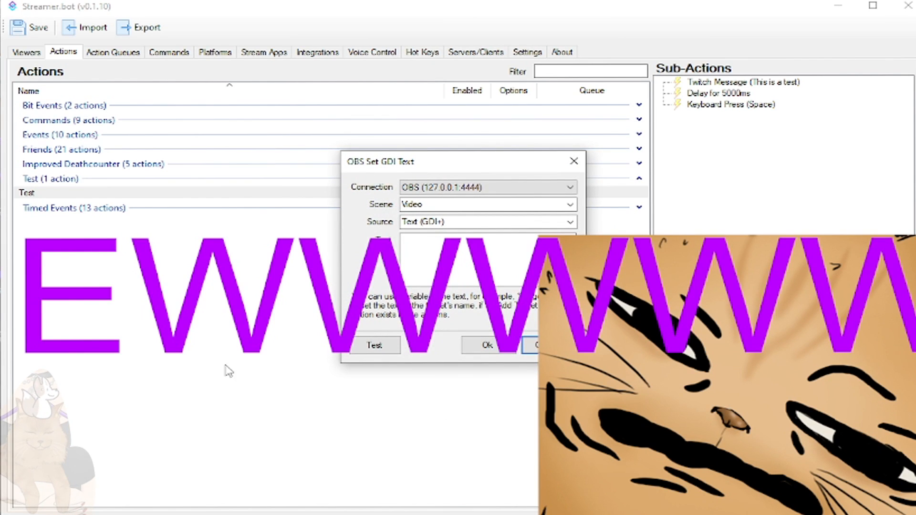
{"action": "left_click", "coordinate": [82, 511]}
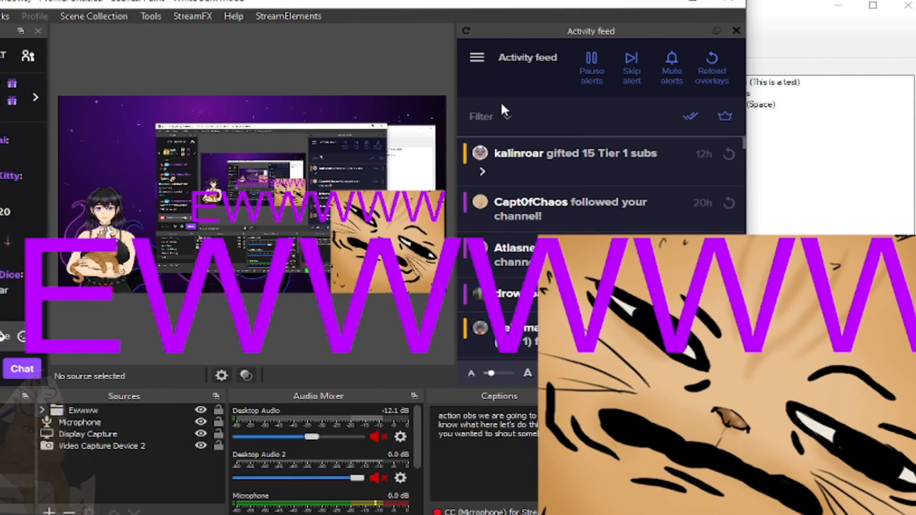
{"action": "left_click_drag", "start_coordinate": [114, 2], "coordinate": [0, 0]}
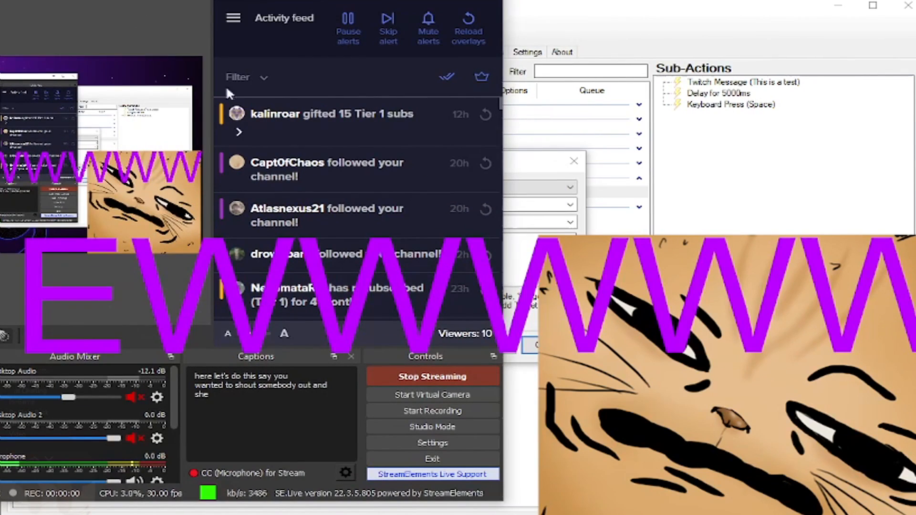
{"action": "left_click", "coordinate": [522, 262]}
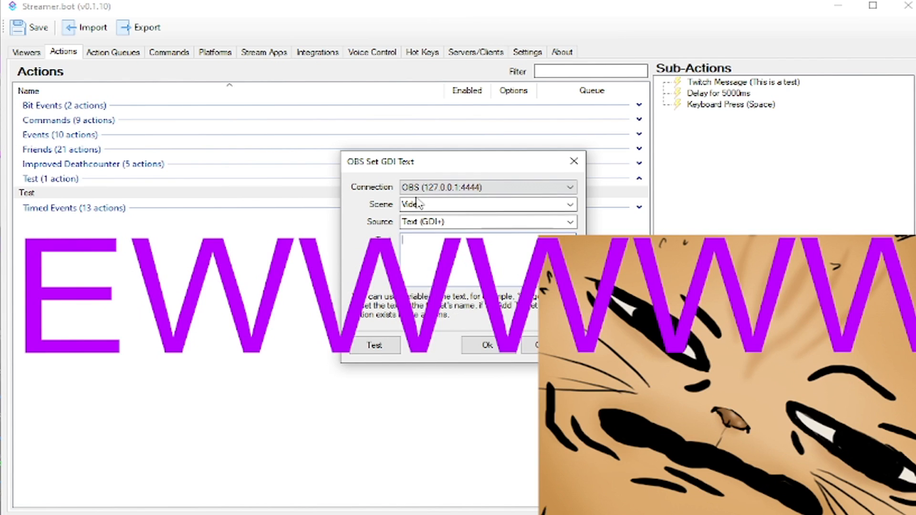
{"action": "left_click", "coordinate": [548, 346]}
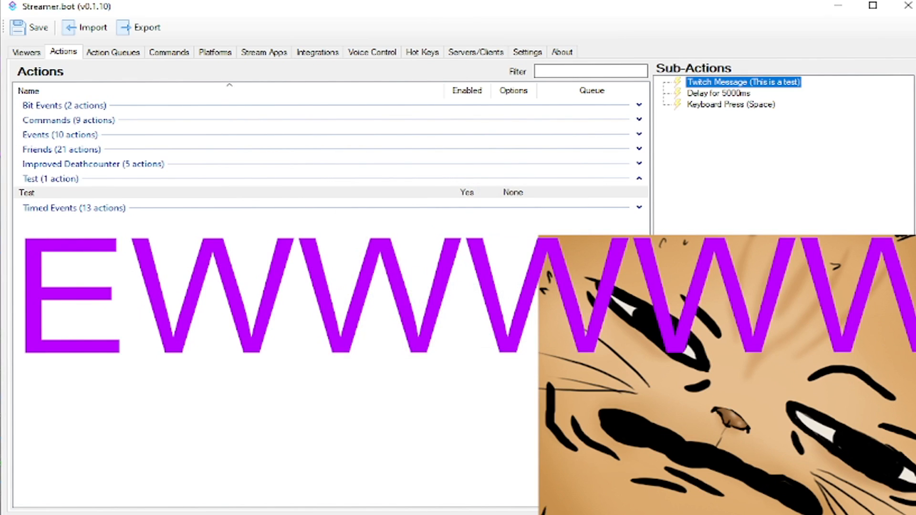
- Add an OBS Set Source Visibility sub-action for Ewwww in the Video scene with state Visible, and move it above the Twitch message
{"action": "right_click", "coordinate": [725, 146]}
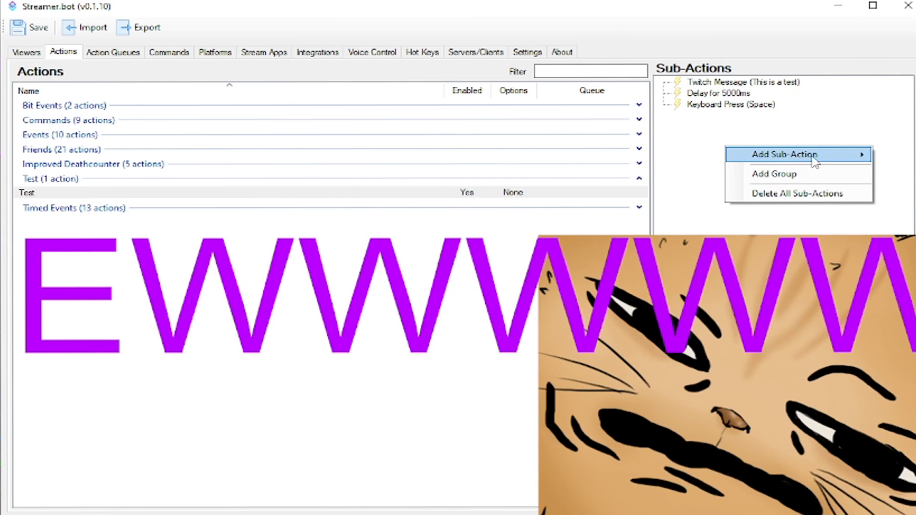
{"action": "mouse_move", "coordinate": [815, 160]}
{"action": "mouse_move", "coordinate": [654, 262]}
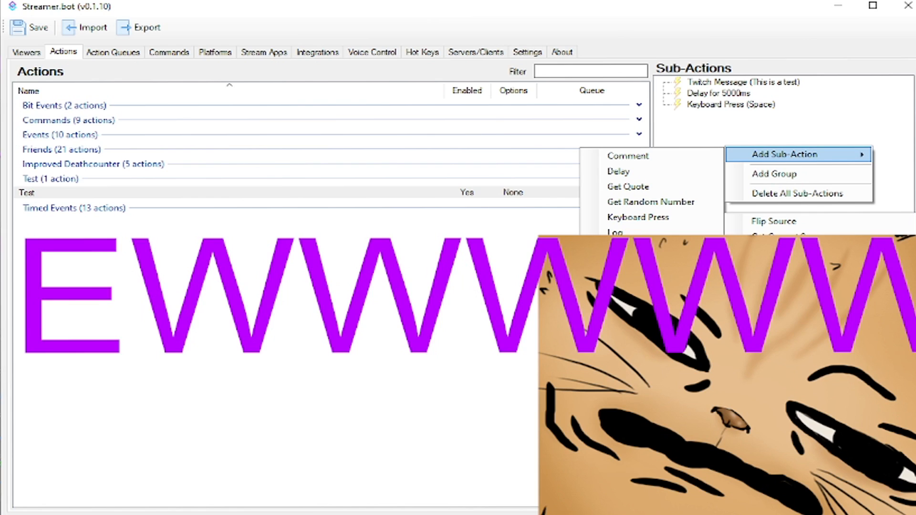
{"action": "left_click", "coordinate": [787, 420]}
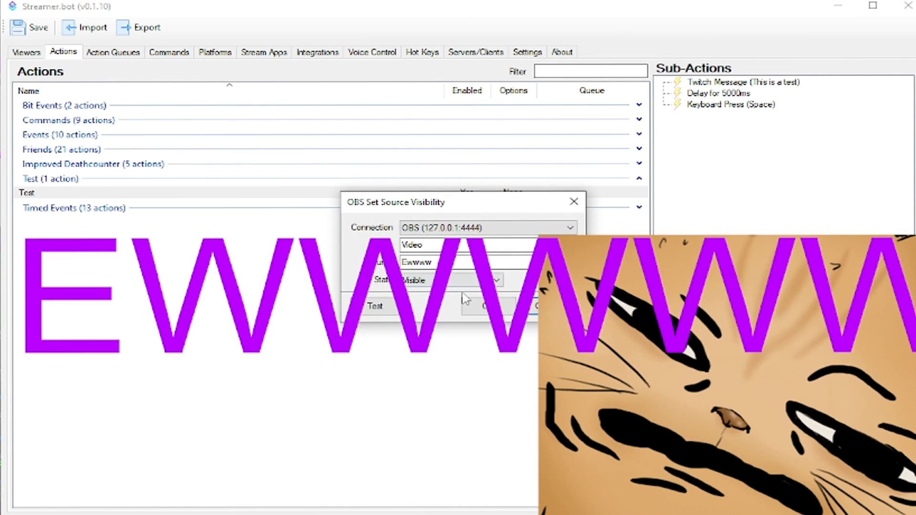
{"action": "left_click", "coordinate": [474, 308]}
{"action": "left_click", "coordinate": [735, 118]}
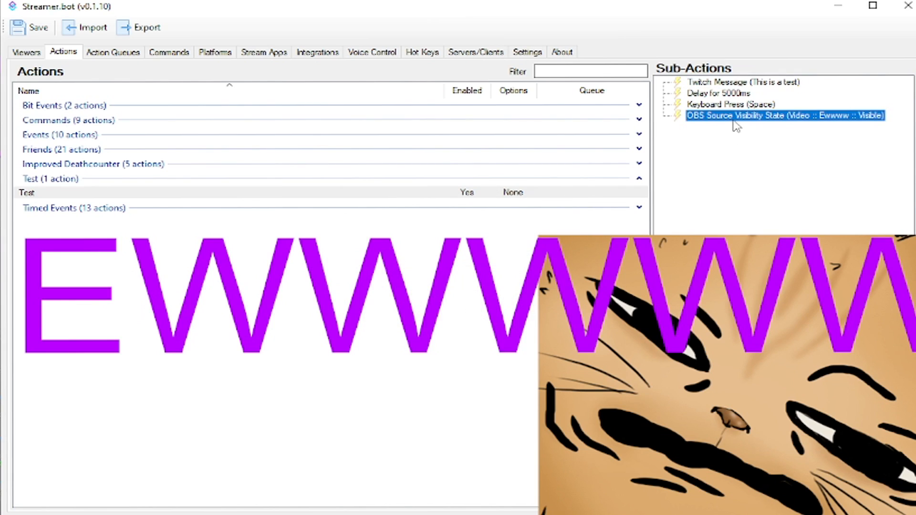
{"action": "left_click_drag", "start_coordinate": [743, 125], "coordinate": [763, 86]}
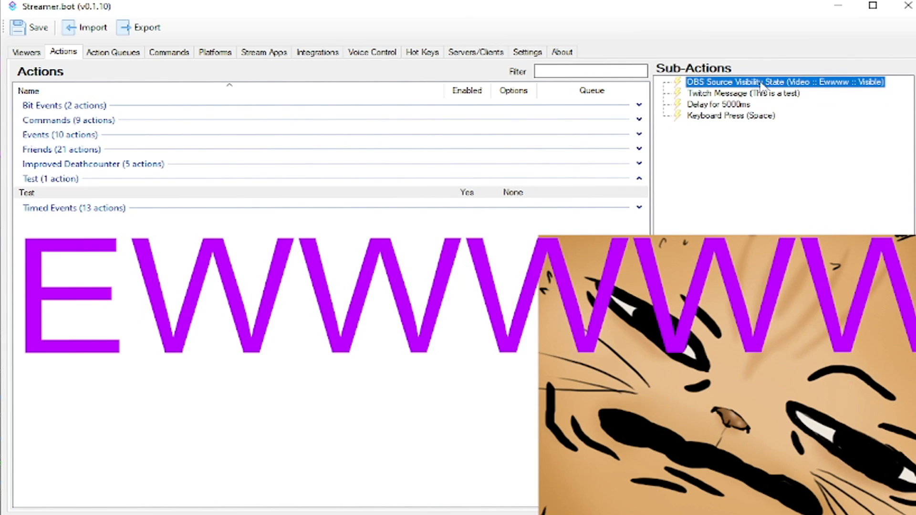
- Add a final OBS Set Source Visibility sub-action for Ewwww in the Video scene with state Hidden
{"action": "right_click", "coordinate": [728, 143]}
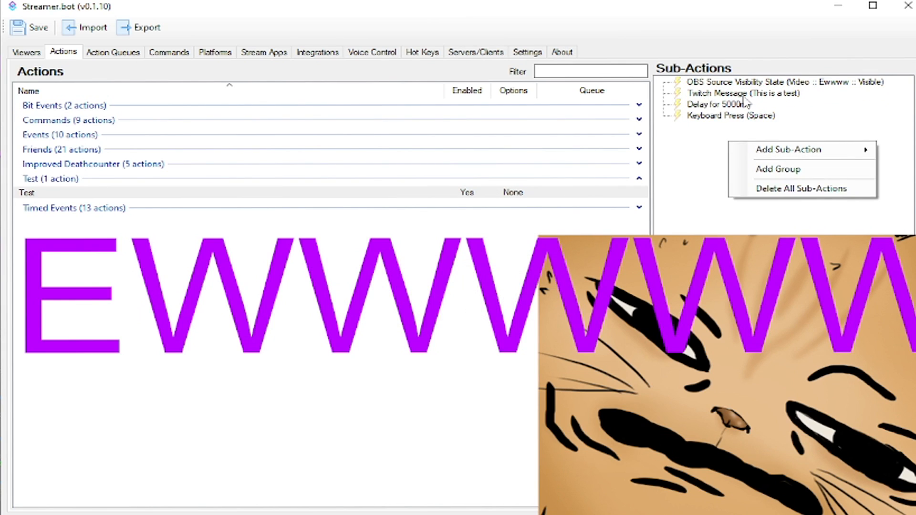
{"action": "mouse_move", "coordinate": [787, 152]}
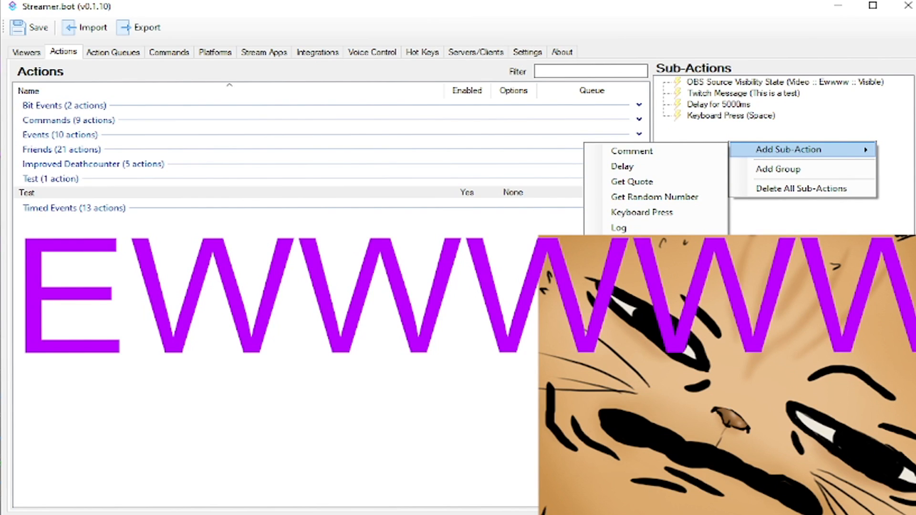
{"action": "mouse_move", "coordinate": [640, 363]}
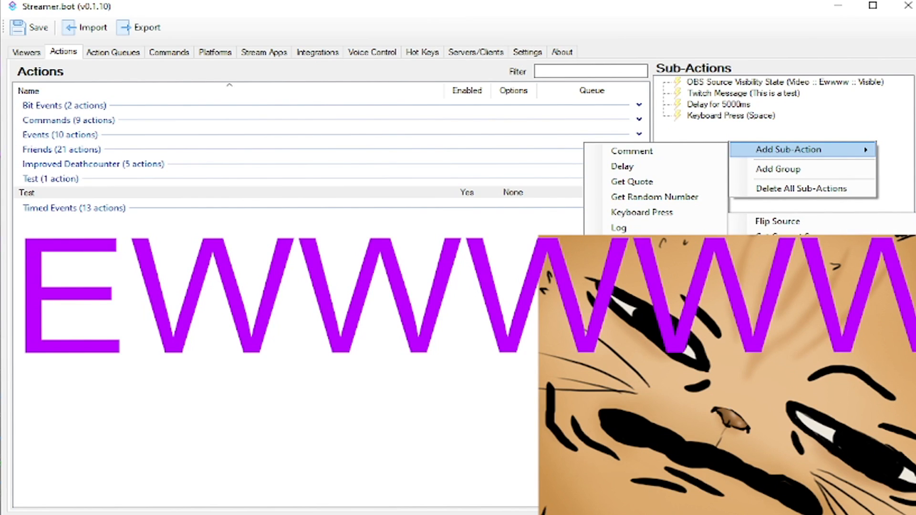
{"action": "left_click", "coordinate": [802, 406]}
{"action": "left_click", "coordinate": [462, 281]}
{"action": "left_click", "coordinate": [420, 302]}
{"action": "left_click", "coordinate": [481, 306]}
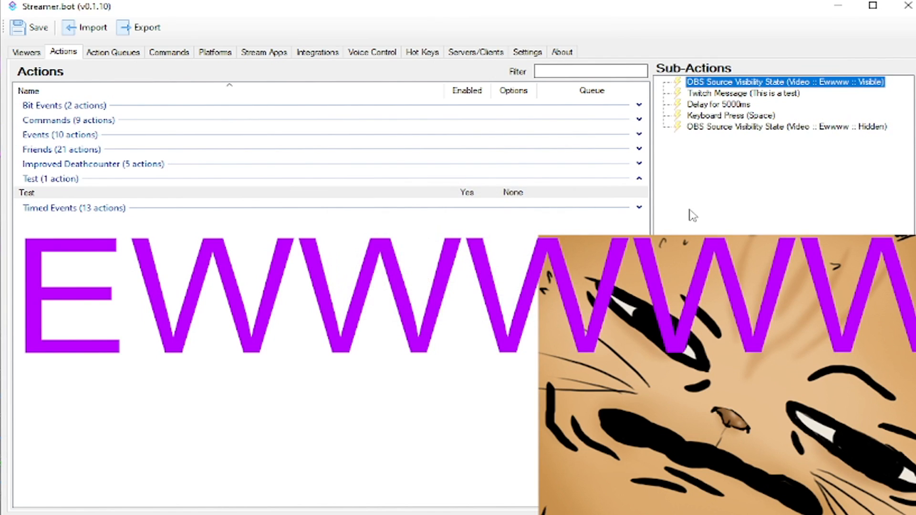
- Rearrange the Streamer.bot window and switch to OBS to watch how the Test action affects the Ewwww group
{"action": "left_click_drag", "start_coordinate": [624, 11], "coordinate": [640, 22]}
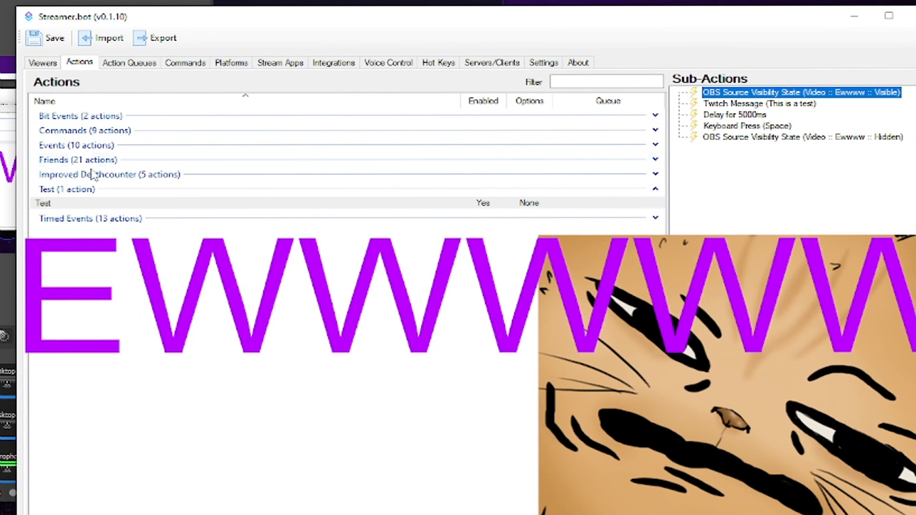
{"action": "left_click_drag", "start_coordinate": [480, 19], "coordinate": [711, 0]}
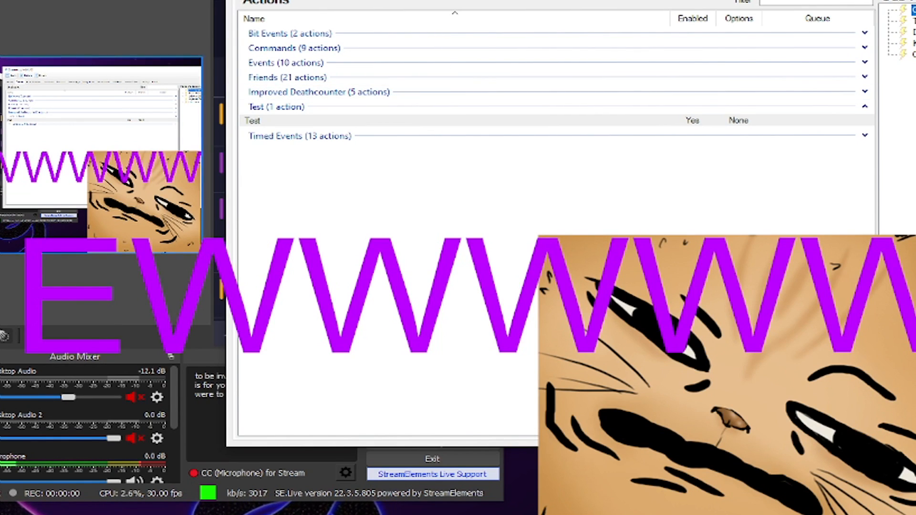
{"action": "key", "text": "alt+Tab"}
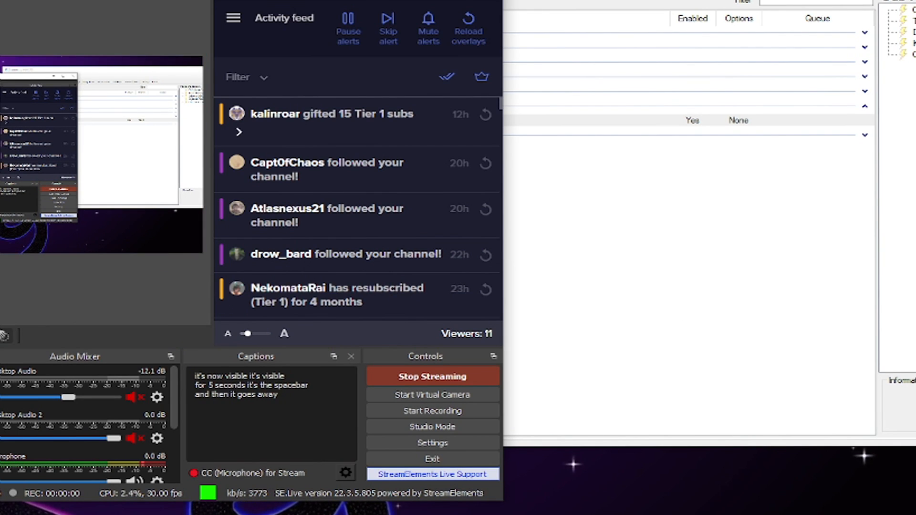
{"action": "left_click_drag", "start_coordinate": [609, 0], "coordinate": [324, 1]}
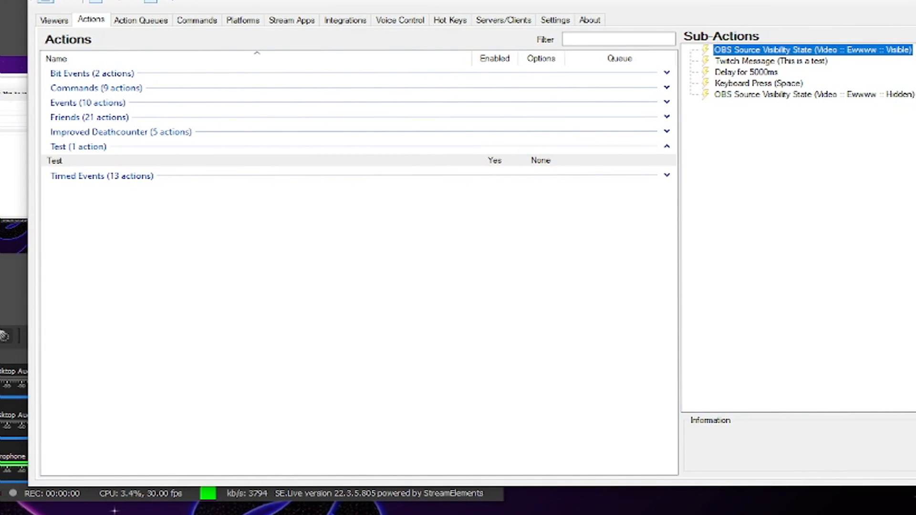
{"action": "left_click_drag", "start_coordinate": [344, 1], "coordinate": [399, 0]}
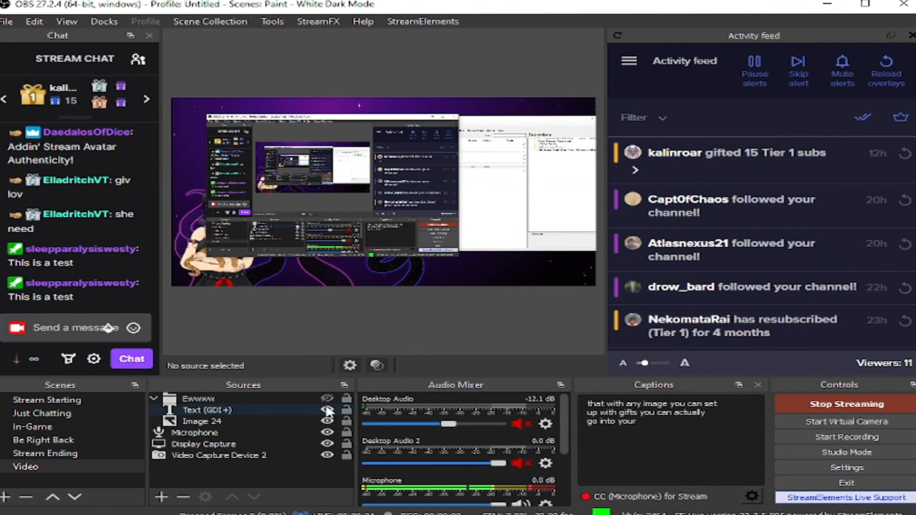
- Show the Ewwww group in OBS and add a Scroll filter to the Image 24 source
{"action": "left_click", "coordinate": [327, 398]}
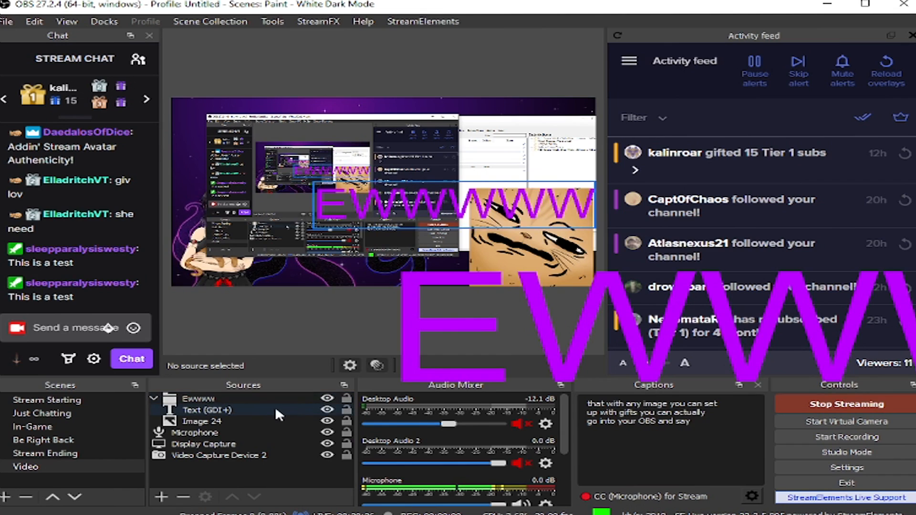
{"action": "left_click", "coordinate": [256, 417]}
{"action": "right_click", "coordinate": [255, 416]}
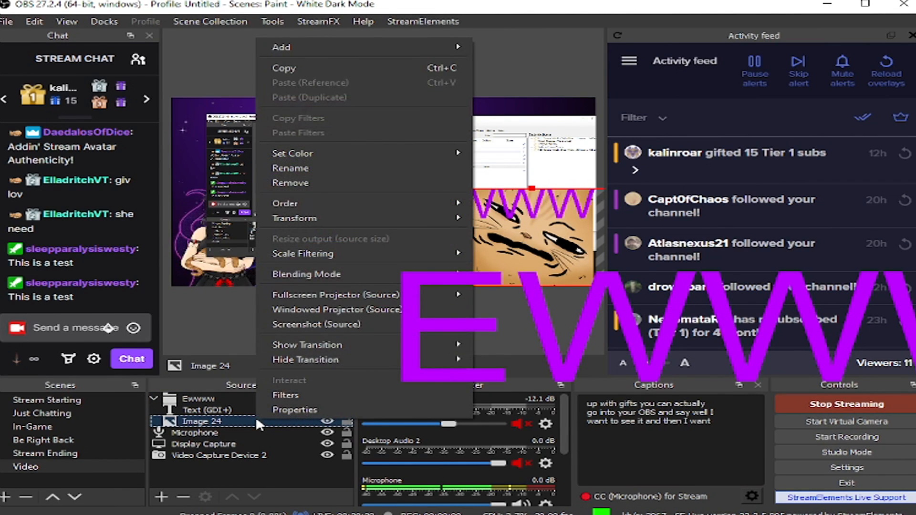
{"action": "left_click", "coordinate": [294, 391]}
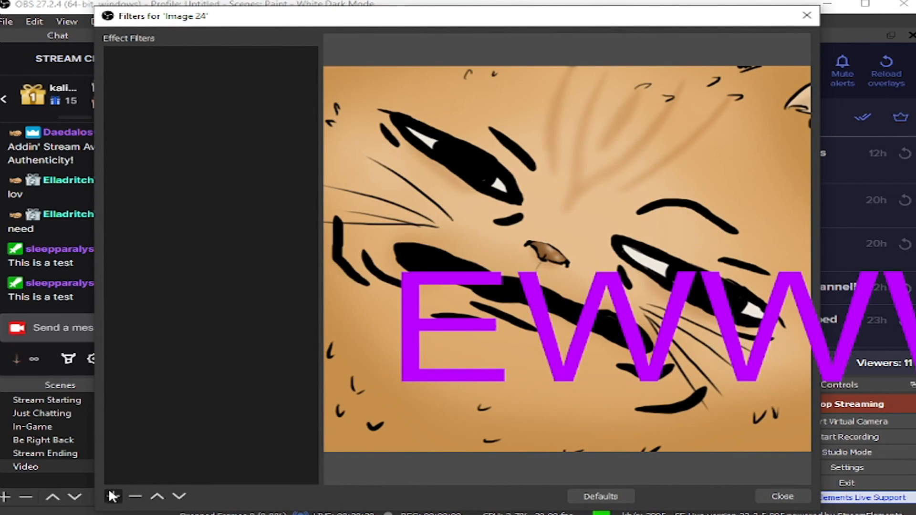
{"action": "left_click", "coordinate": [113, 496]}
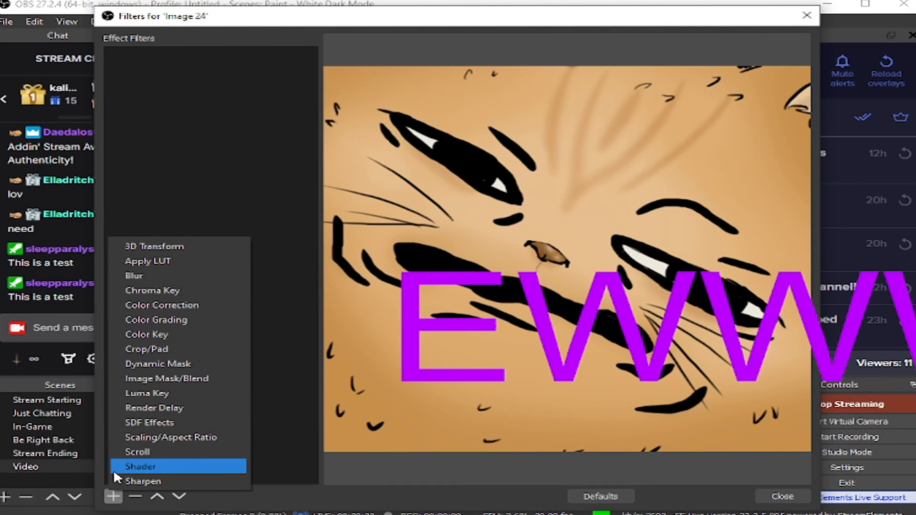
{"action": "left_click", "coordinate": [159, 451]}
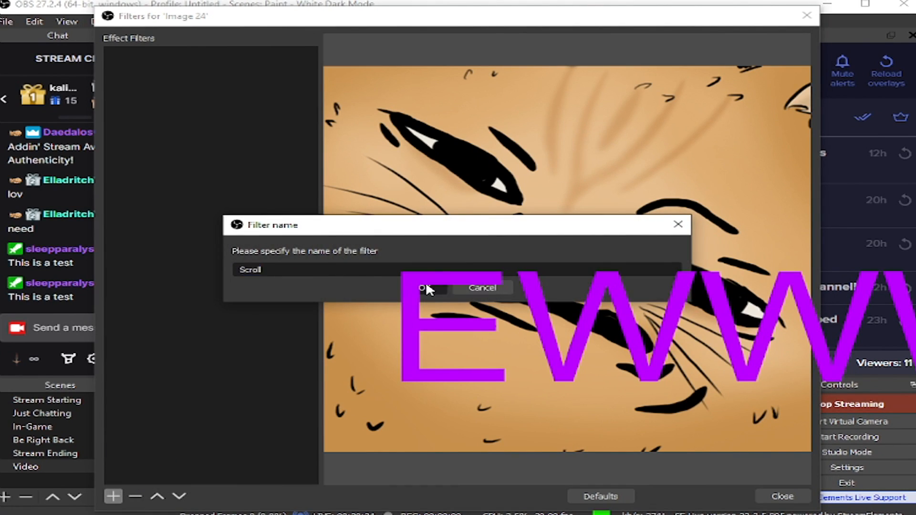
{"action": "left_click", "coordinate": [426, 289]}
- Set the Scroll filter's horizontal speed to 0 and vertical speed to -500, close the filters, and hide the Ewwww group
{"action": "mouse_move", "coordinate": [573, 276]}
{"action": "left_mouse_down"}
{"action": "mouse_move", "coordinate": [593, 274]}
{"action": "mouse_move", "coordinate": [580, 276]}
{"action": "left_mouse_up"}
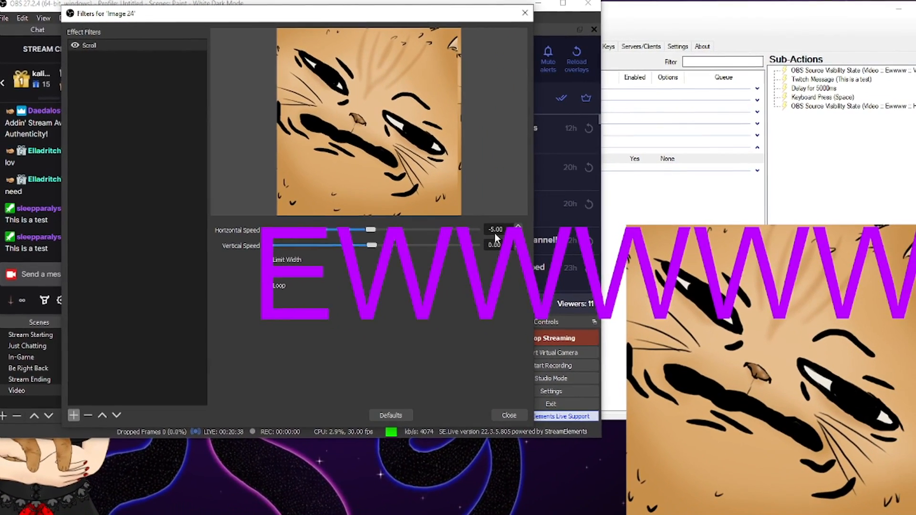
{"action": "left_click_drag", "start_coordinate": [629, 254], "coordinate": [566, 255]}
{"action": "type", "text": "0"}
{"action": "left_click_drag", "start_coordinate": [375, 246], "coordinate": [274, 243]}
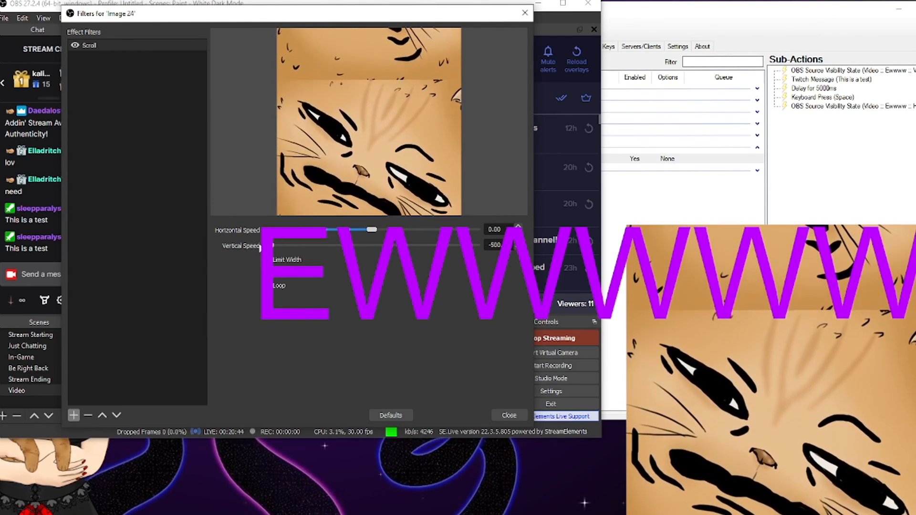
{"action": "left_click", "coordinate": [506, 416]}
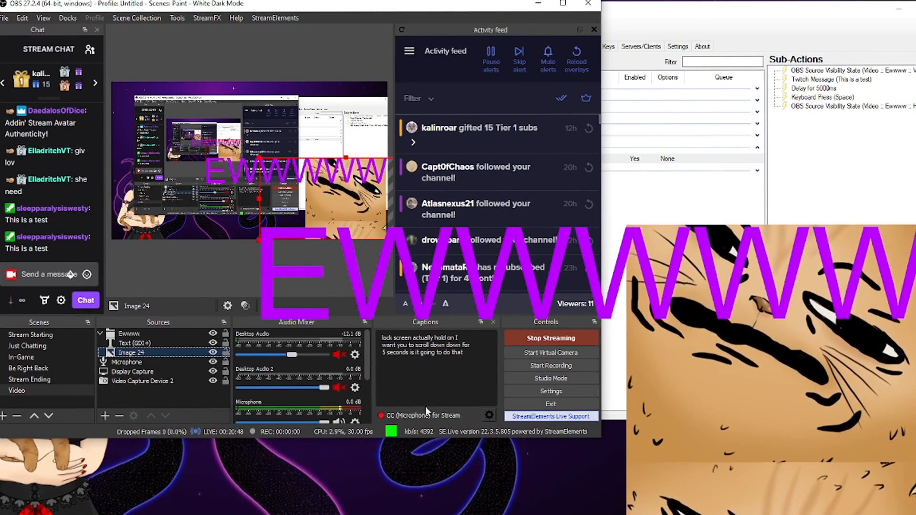
{"action": "left_click", "coordinate": [213, 333]}
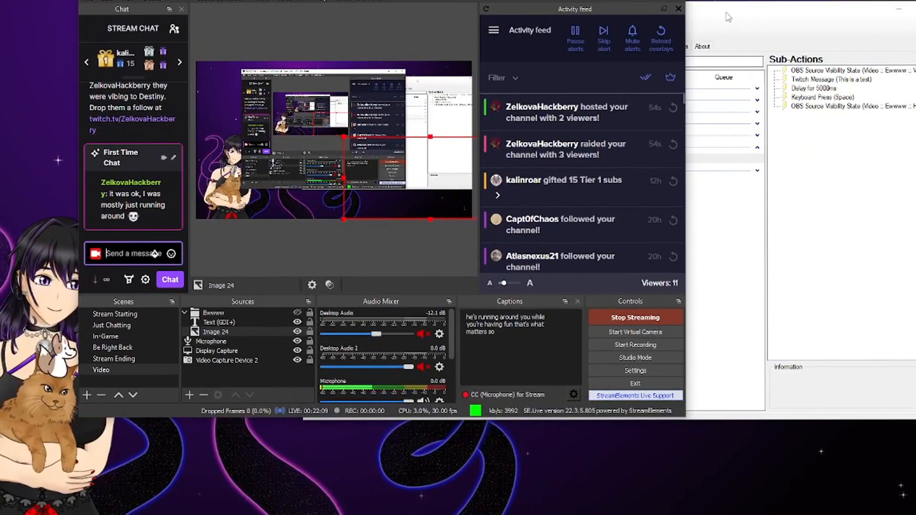
- Switch to Streamer.bot and review the Test voice command's phrase, location and linked action
{"action": "left_click", "coordinate": [725, 19]}
{"action": "left_click_drag", "start_coordinate": [680, 13], "coordinate": [702, 0]}
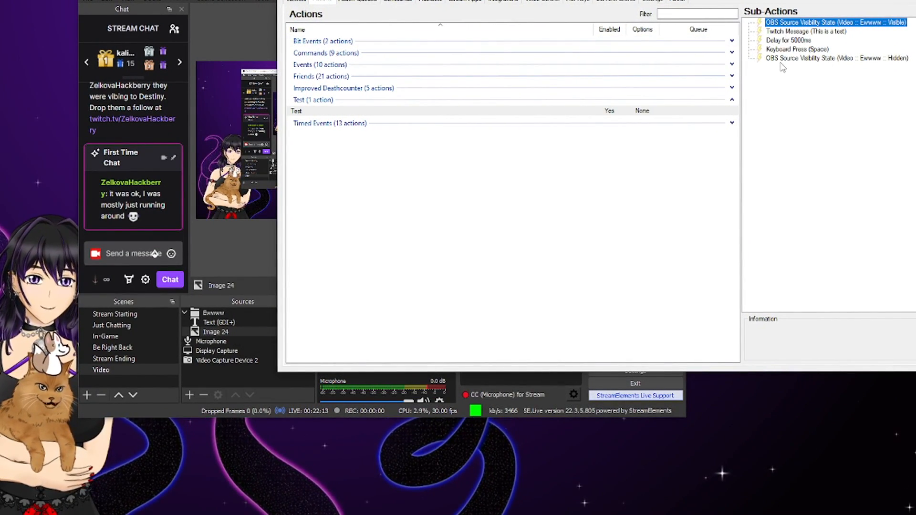
{"action": "left_click", "coordinate": [550, 3]}
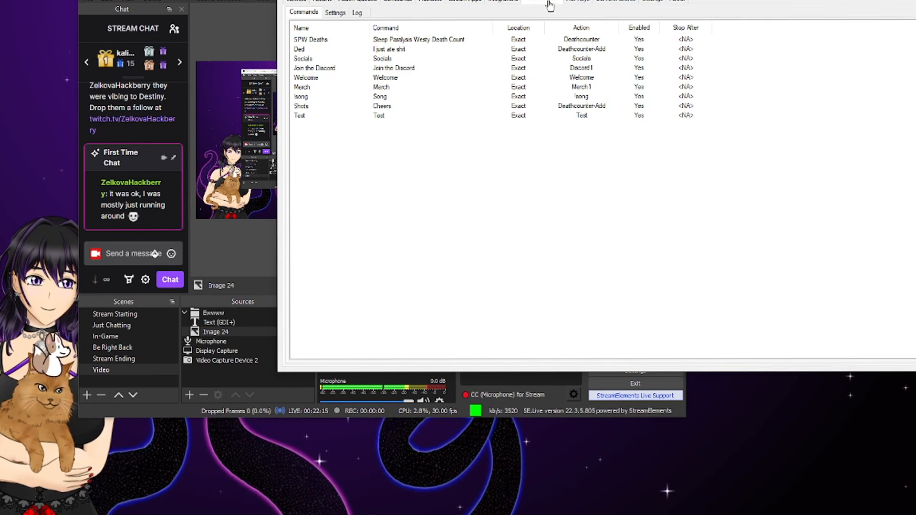
{"action": "double_click", "coordinate": [313, 117]}
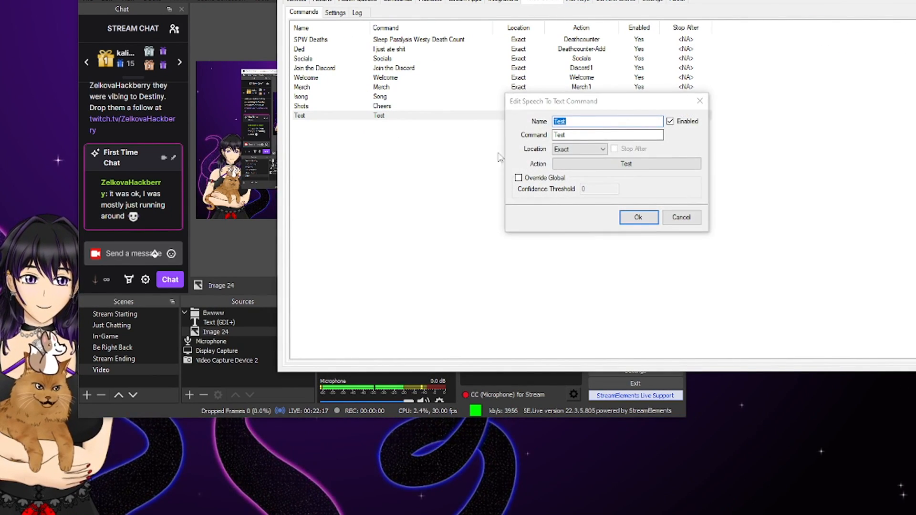
{"action": "key", "text": "Tab"}
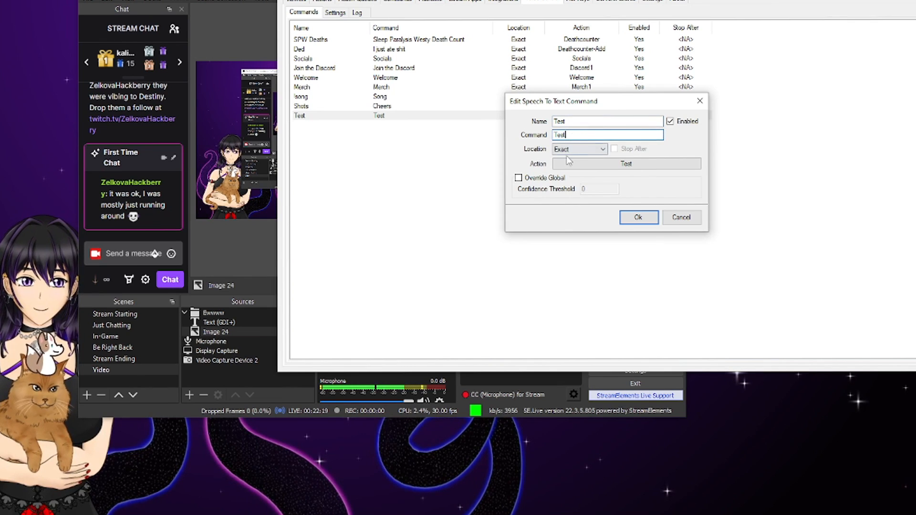
{"action": "left_click", "coordinate": [665, 215]}
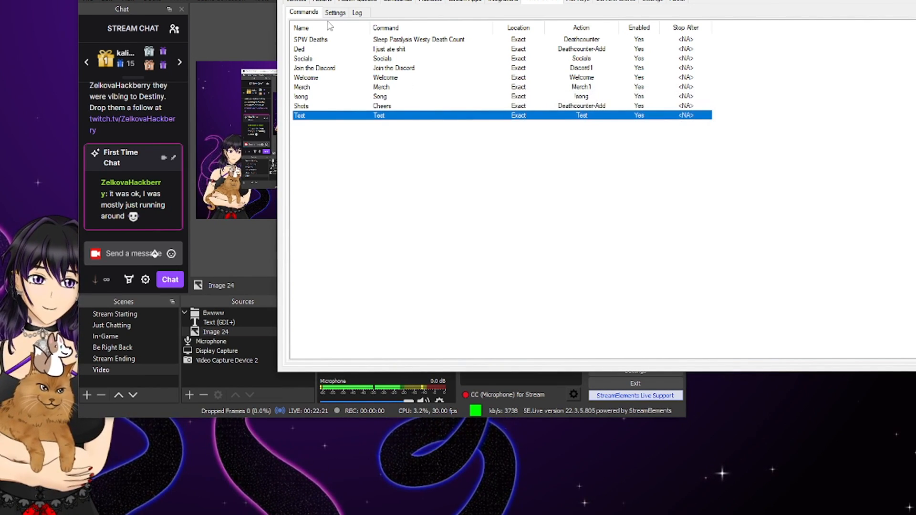
- Return to the Actions list, try the Test action with the OBS chat message field focused, and clear the inserted space
{"action": "left_click", "coordinate": [323, 1]}
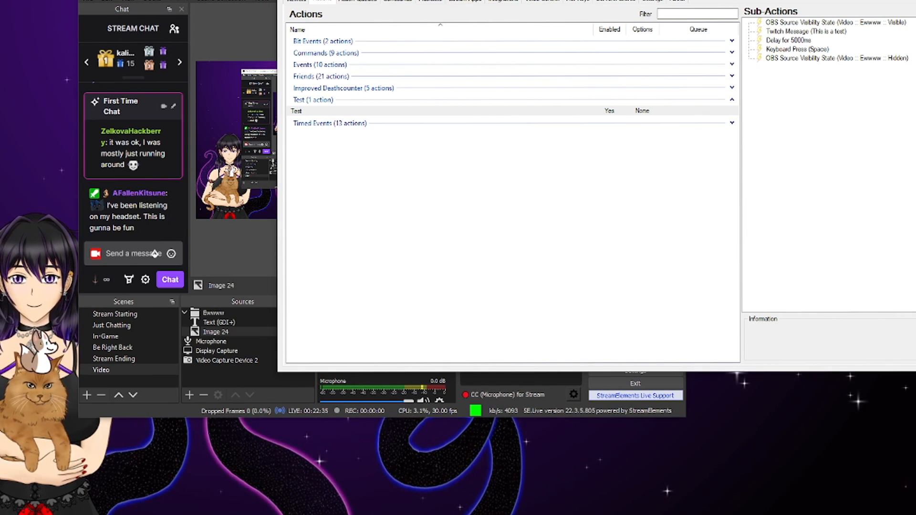
{"action": "left_click", "coordinate": [155, 254]}
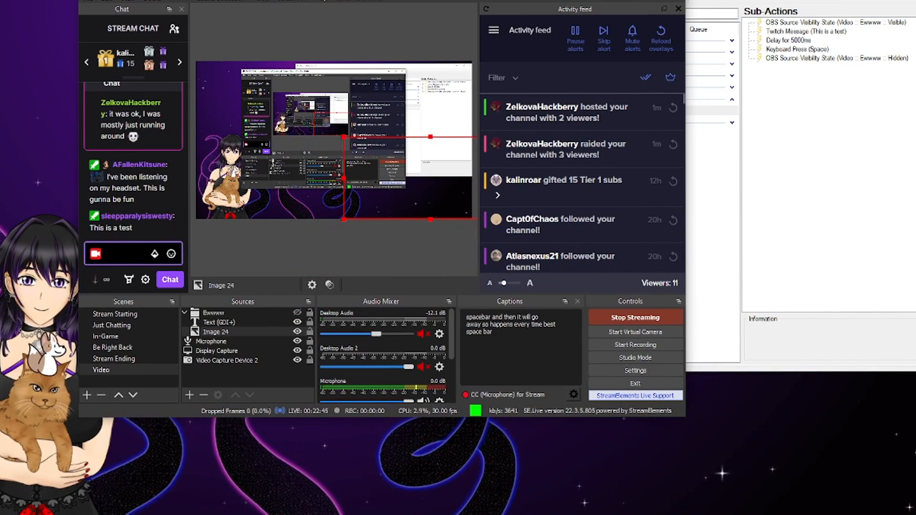
{"action": "key", "text": "BackSpace"}
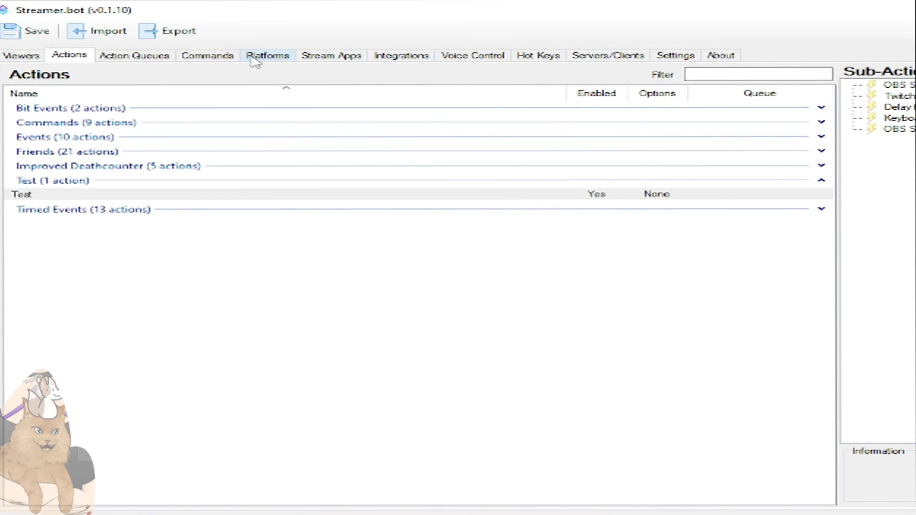
- View Streamer.bot's general Twitch events and check the variables available for the Follow event
{"action": "left_click", "coordinate": [268, 57]}
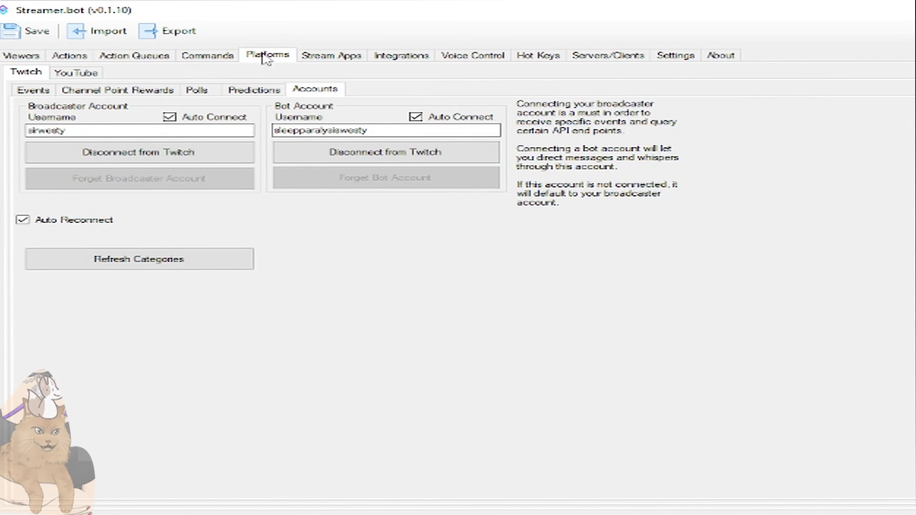
{"action": "left_click", "coordinate": [33, 90]}
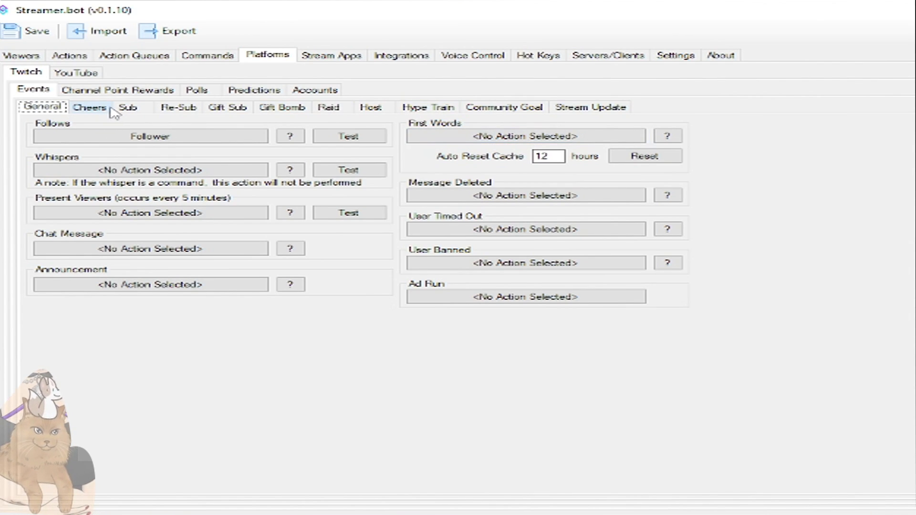
{"action": "left_click", "coordinate": [290, 136]}
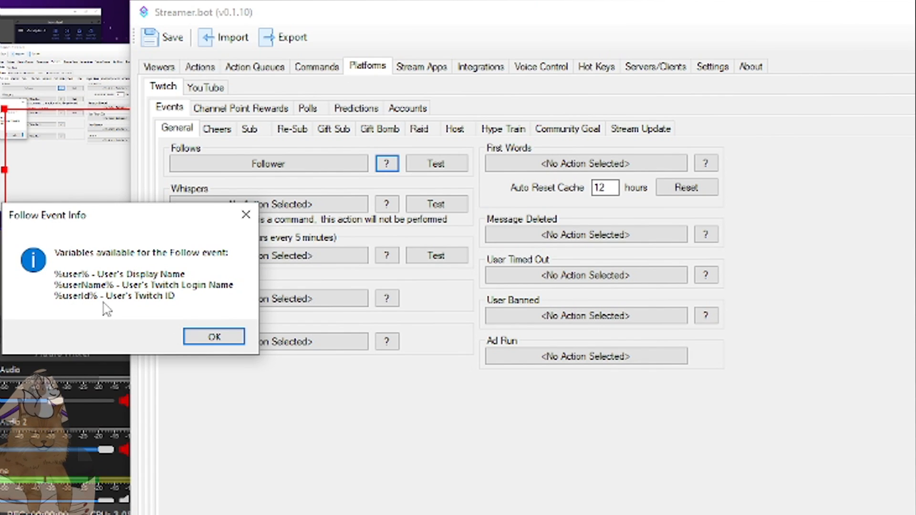
{"action": "left_click", "coordinate": [245, 216]}
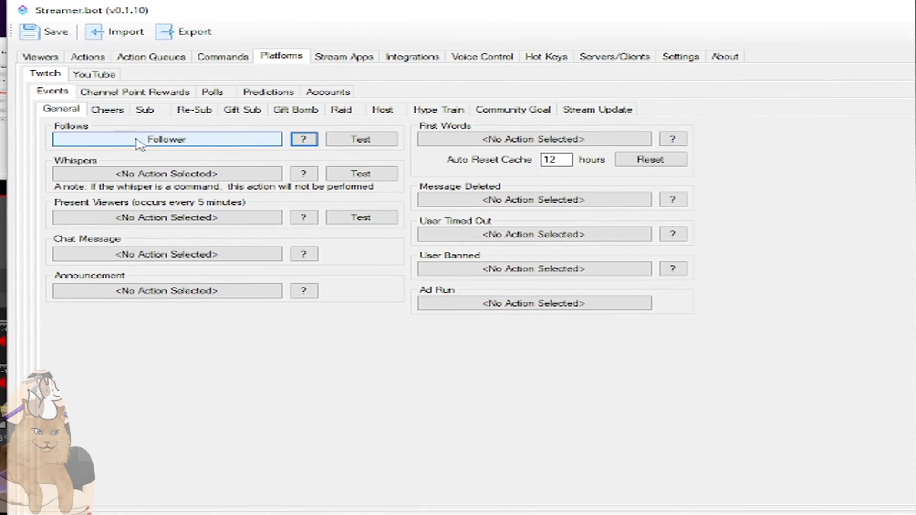
- Assign the Test action to the Twitch Follows event
{"action": "left_click", "coordinate": [138, 143]}
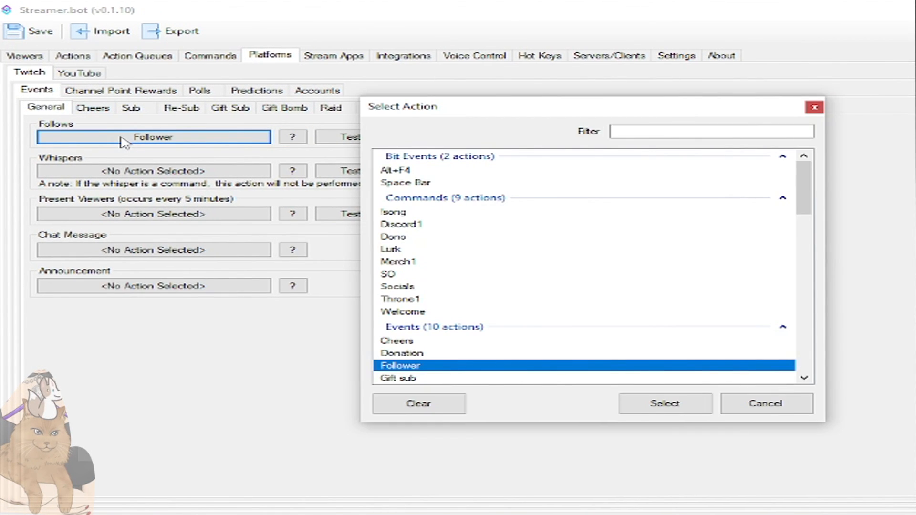
{"action": "scroll", "coordinate": [527, 368], "scroll_direction": "down", "scroll_amount": 14}
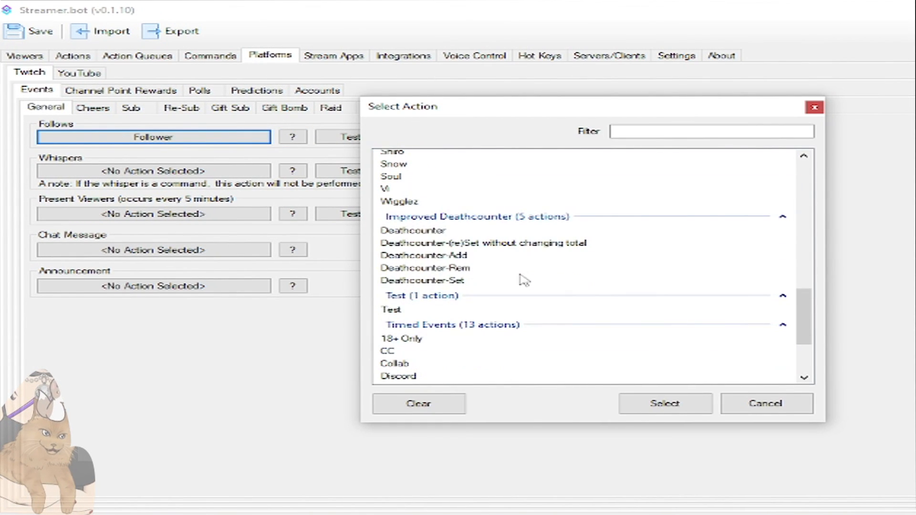
{"action": "left_click", "coordinate": [429, 310]}
{"action": "left_click", "coordinate": [664, 403]}
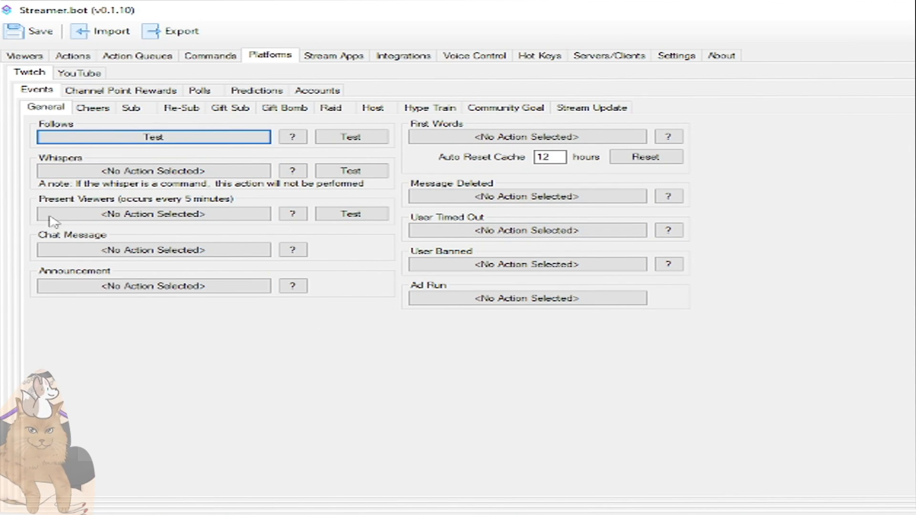
- Set the Twitch Follows event's action back to Follower from the Events group
{"action": "left_click", "coordinate": [180, 139]}
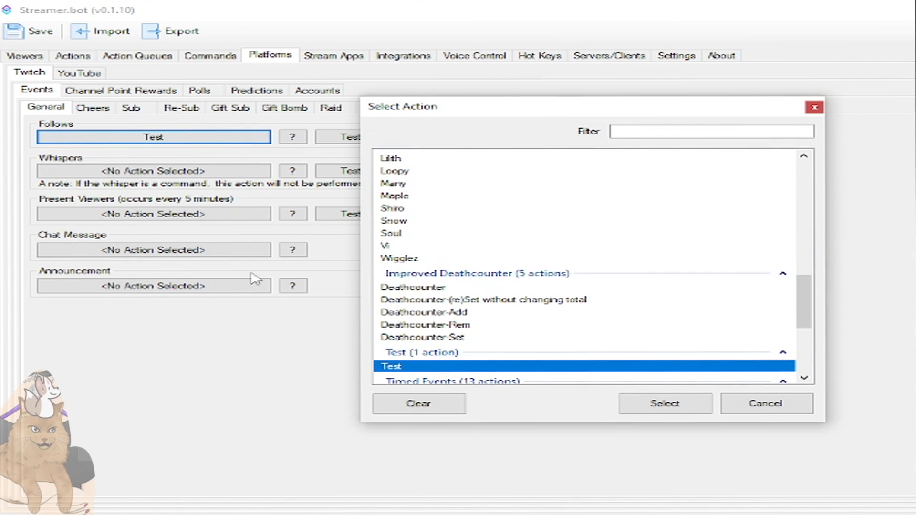
{"action": "scroll", "coordinate": [542, 280], "scroll_direction": "up", "scroll_amount": 12}
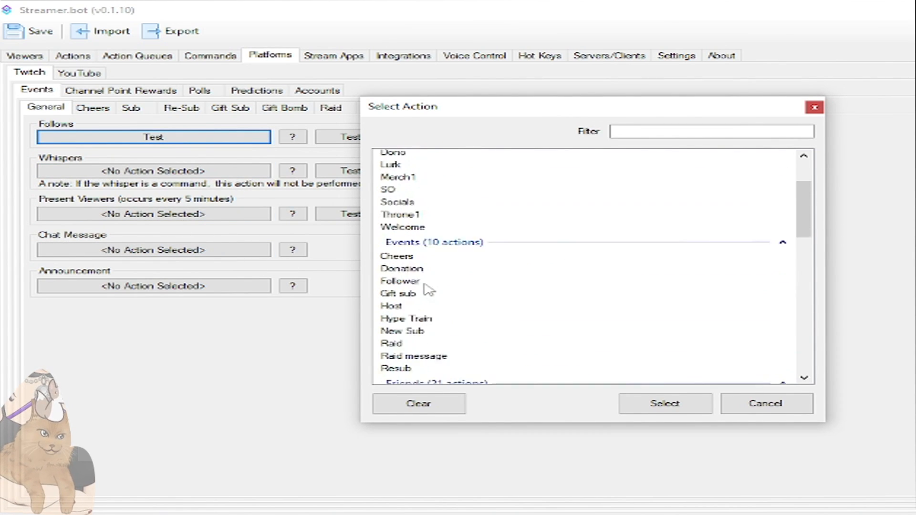
{"action": "scroll", "coordinate": [443, 303], "scroll_direction": "up", "scroll_amount": 1}
{"action": "scroll", "coordinate": [436, 299], "scroll_direction": "down", "scroll_amount": 4}
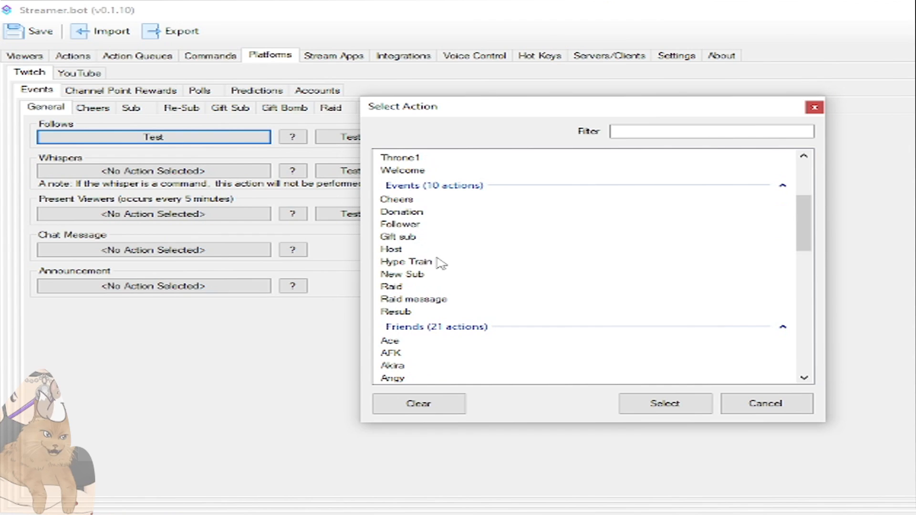
{"action": "left_click", "coordinate": [453, 226]}
{"action": "left_click", "coordinate": [663, 403]}
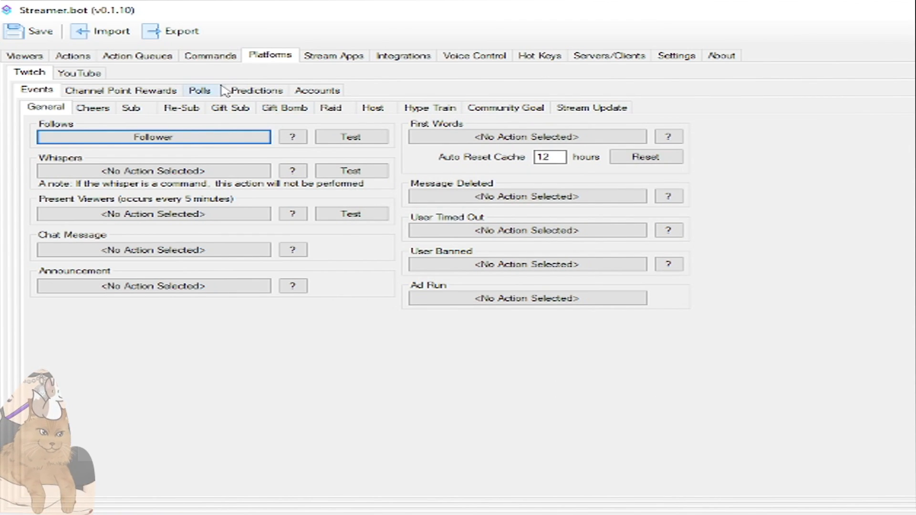
- View the Cheers and Sub event settings, and open and cancel the action selection for the generic Sub event
{"action": "left_click", "coordinate": [93, 108]}
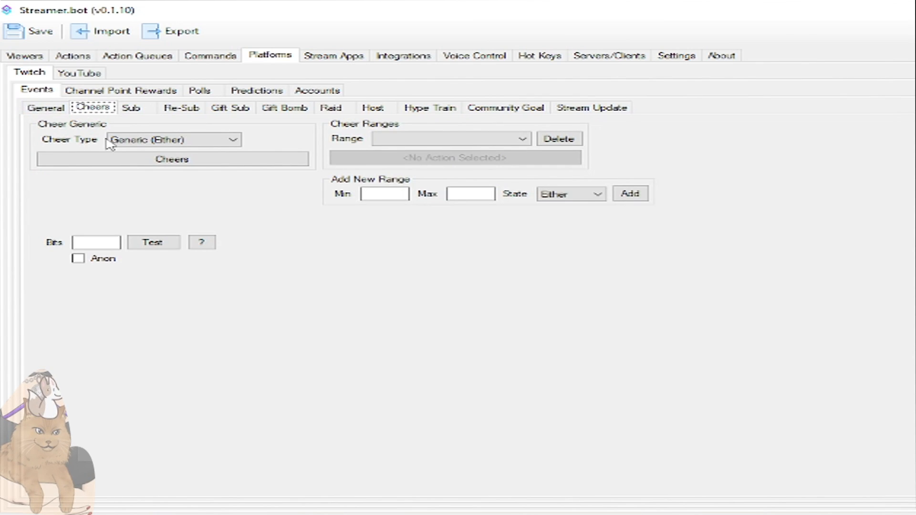
{"action": "left_click", "coordinate": [136, 109]}
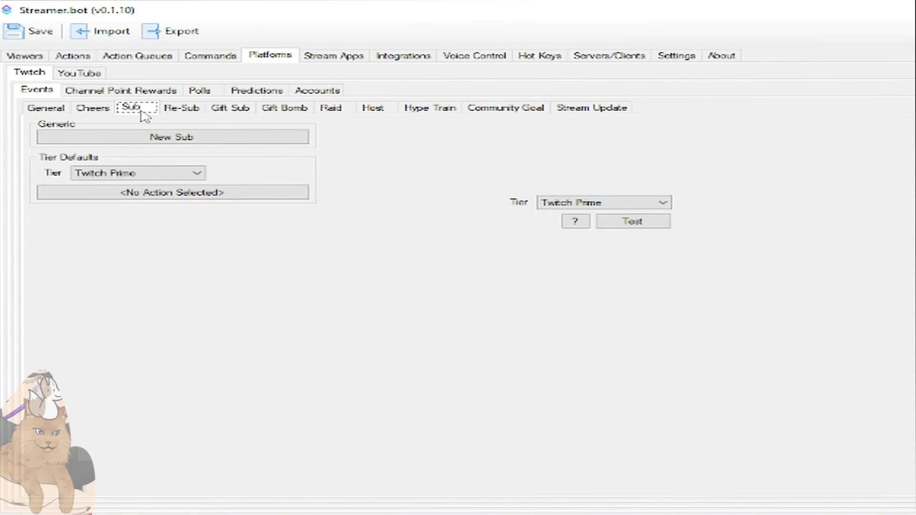
{"action": "left_click", "coordinate": [146, 138]}
{"action": "left_click", "coordinate": [764, 404]}
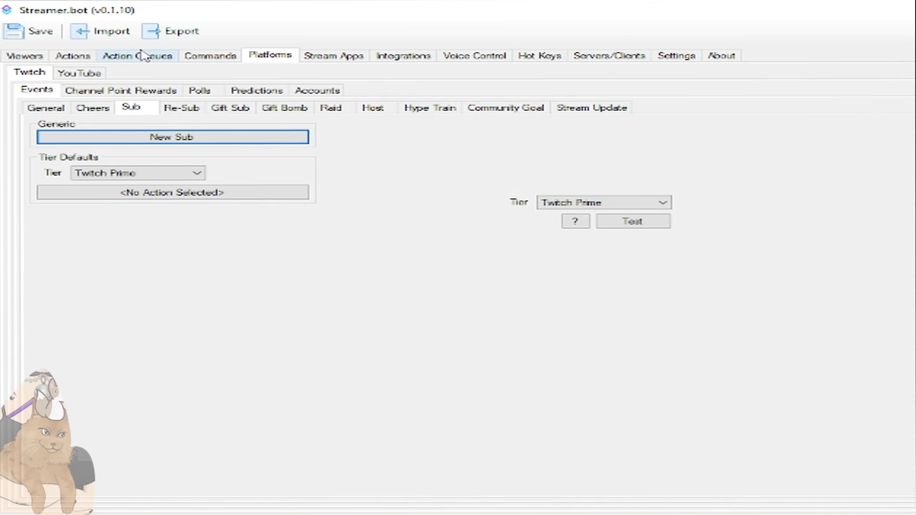
- Expand the Events group in the Actions list and view the New Sub action's settings without changing them
{"action": "left_click", "coordinate": [74, 57]}
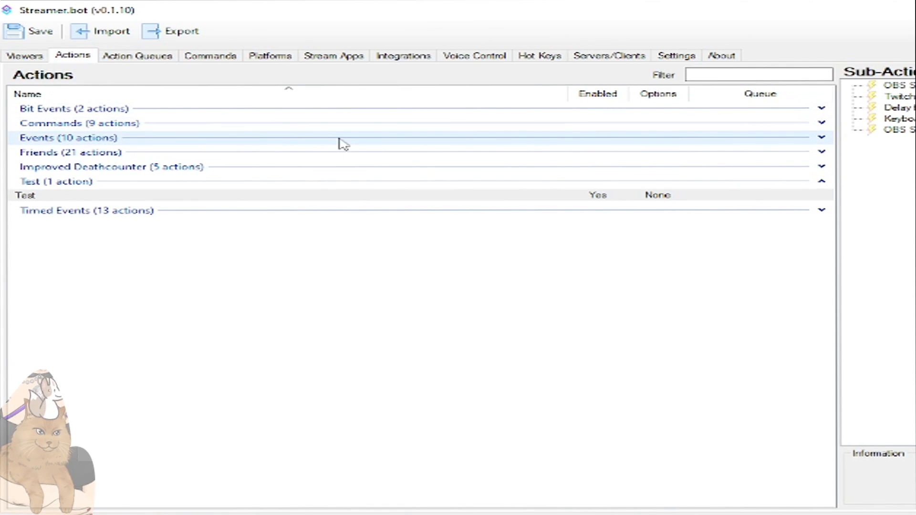
{"action": "left_click", "coordinate": [821, 138]}
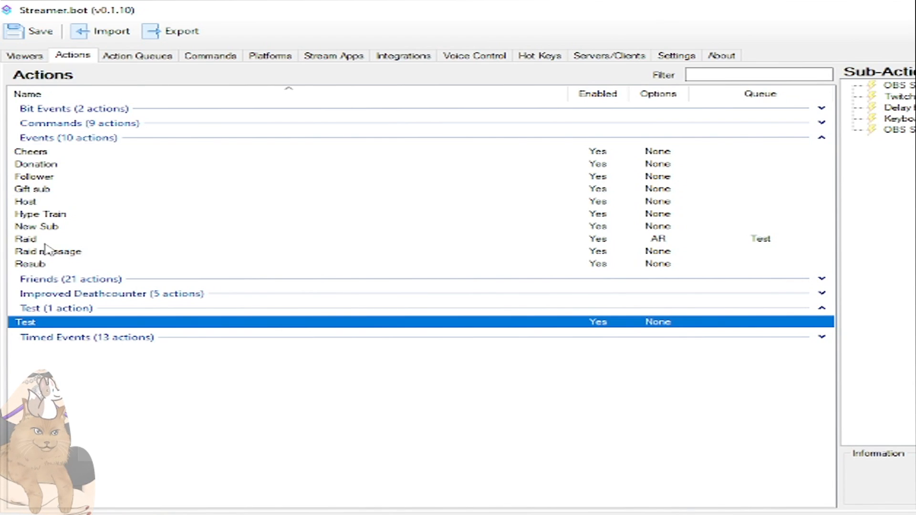
{"action": "double_click", "coordinate": [57, 228]}
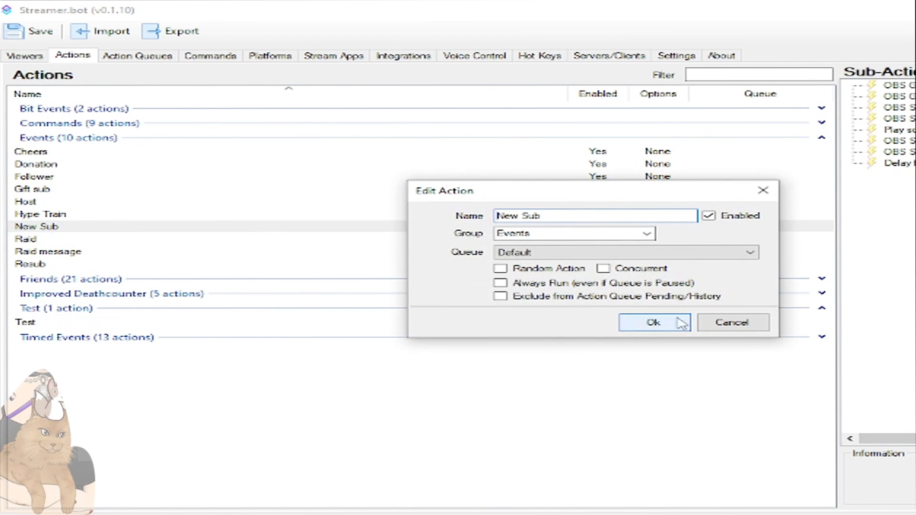
{"action": "left_click", "coordinate": [725, 322]}
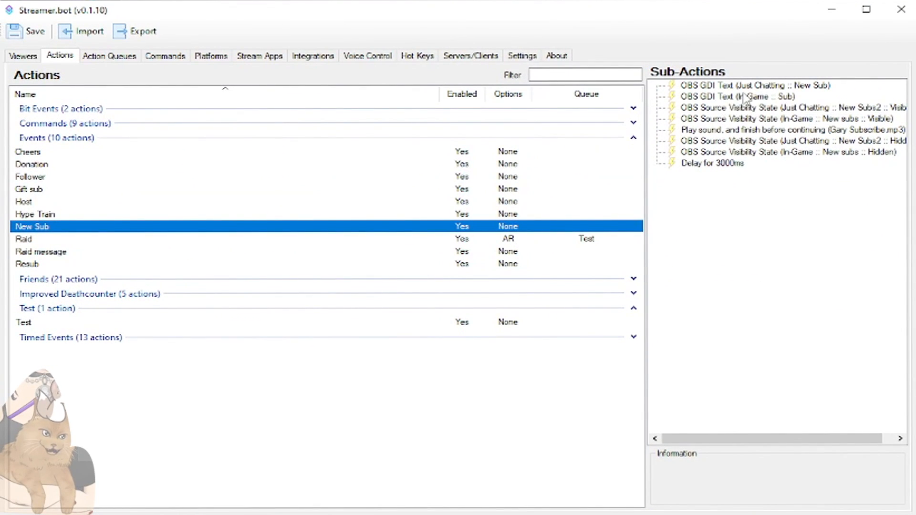
- Review the New Sub action's OBS GDI text sub-actions for Just Chatting and In-Game, highlighting the %user% variable
{"action": "double_click", "coordinate": [751, 86]}
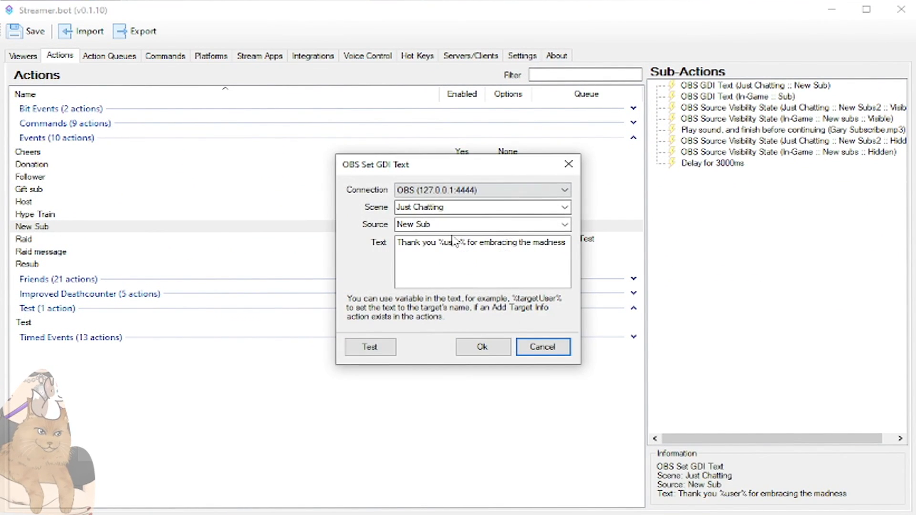
{"action": "left_click_drag", "start_coordinate": [440, 244], "coordinate": [466, 244]}
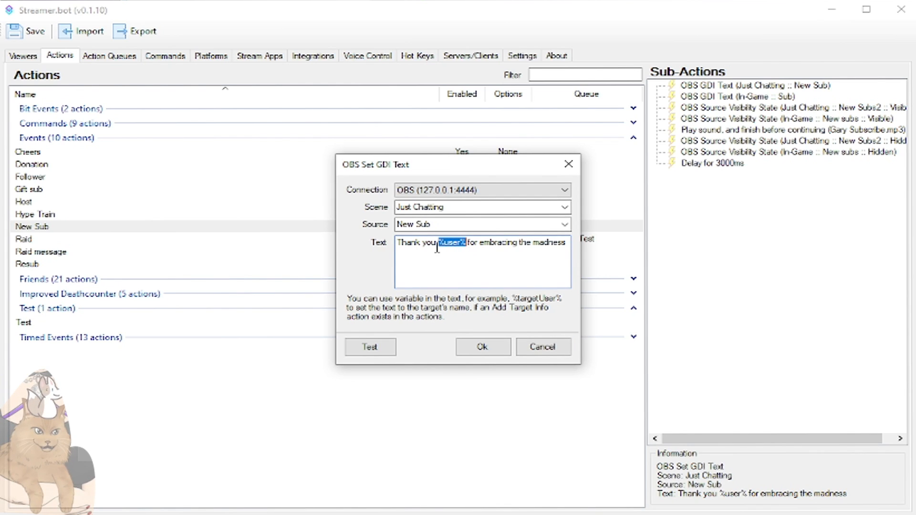
{"action": "left_click", "coordinate": [540, 347]}
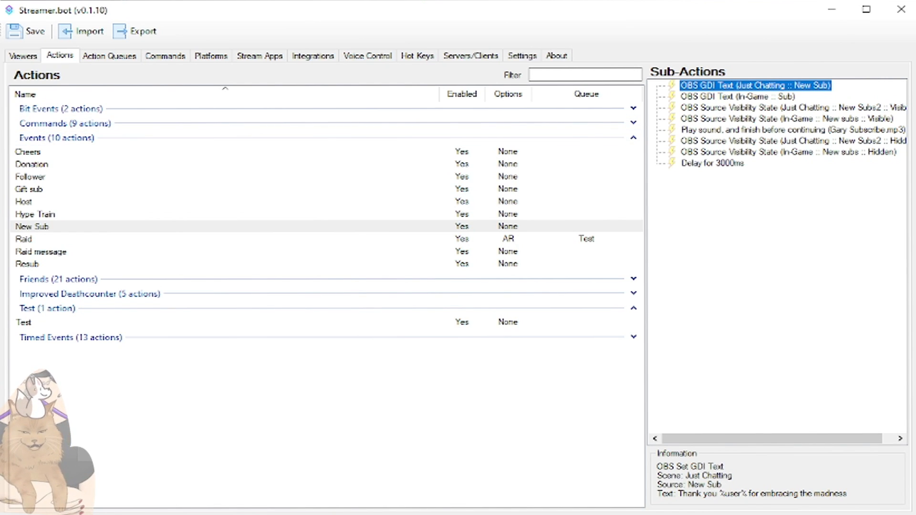
{"action": "left_click", "coordinate": [774, 97]}
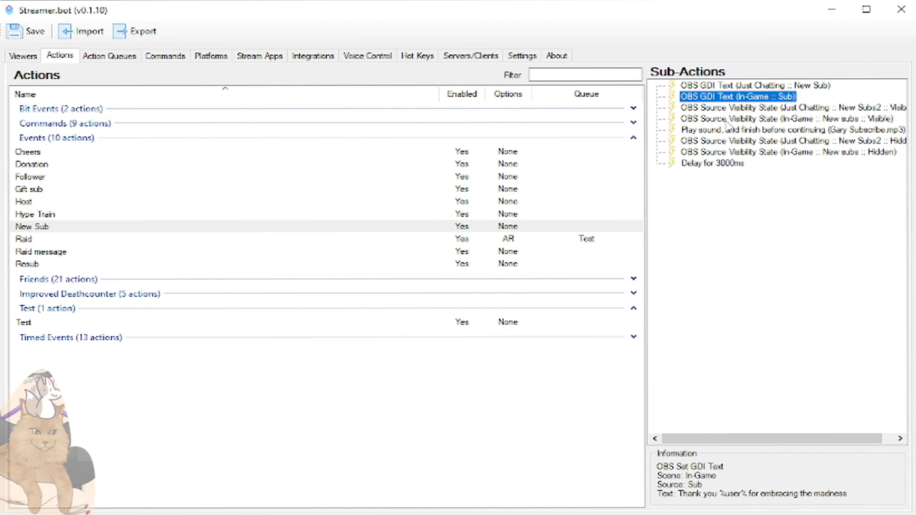
{"action": "double_click", "coordinate": [737, 97]}
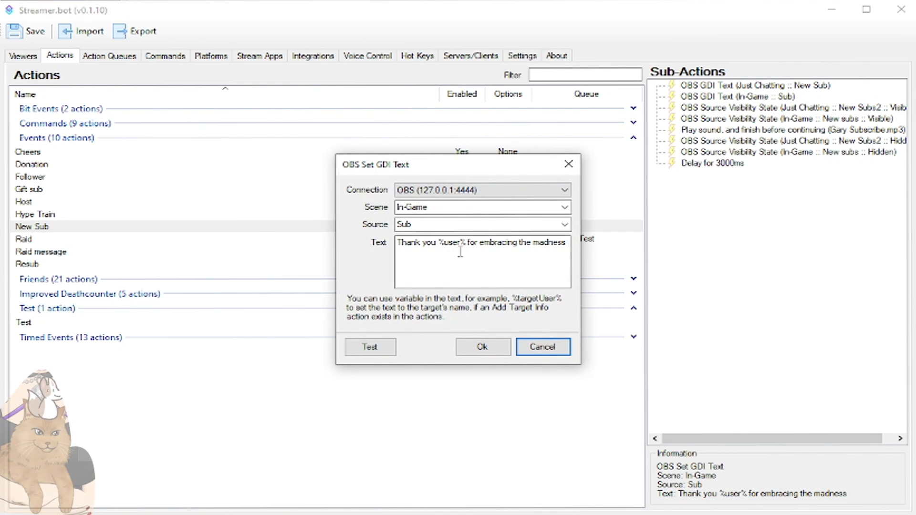
{"action": "left_click", "coordinate": [564, 343]}
- Review the New Sub action's text and Just Chatting visibility sub-actions, and view its Gary Subscribe.mp3 sound settings
{"action": "left_click", "coordinate": [748, 85]}
{"action": "left_click", "coordinate": [751, 97]}
{"action": "left_click", "coordinate": [759, 108]}
{"action": "left_click", "coordinate": [768, 109]}
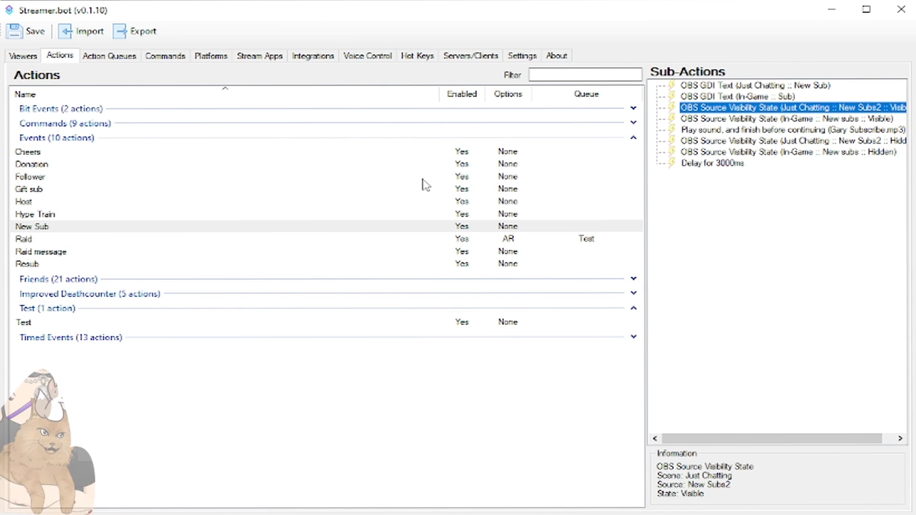
{"action": "double_click", "coordinate": [808, 132]}
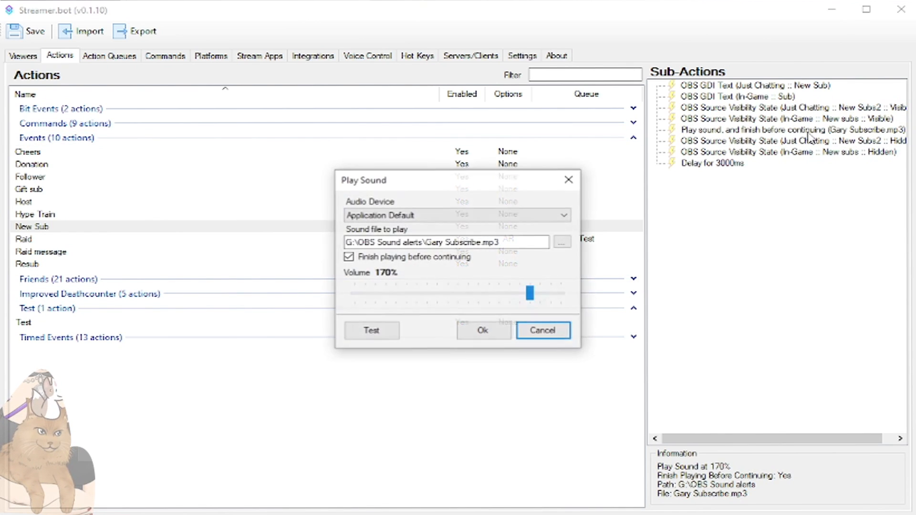
{"action": "left_click", "coordinate": [569, 179]}
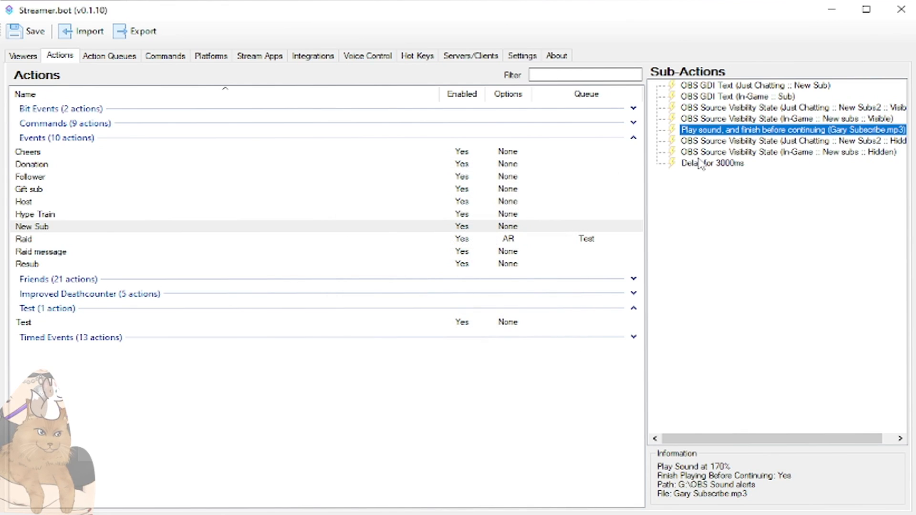
- Check the New Sub action's two source-hiding sub-actions and delete its final 3000 ms delay
{"action": "left_click", "coordinate": [741, 143]}
{"action": "left_click", "coordinate": [744, 152]}
{"action": "left_click", "coordinate": [728, 164]}
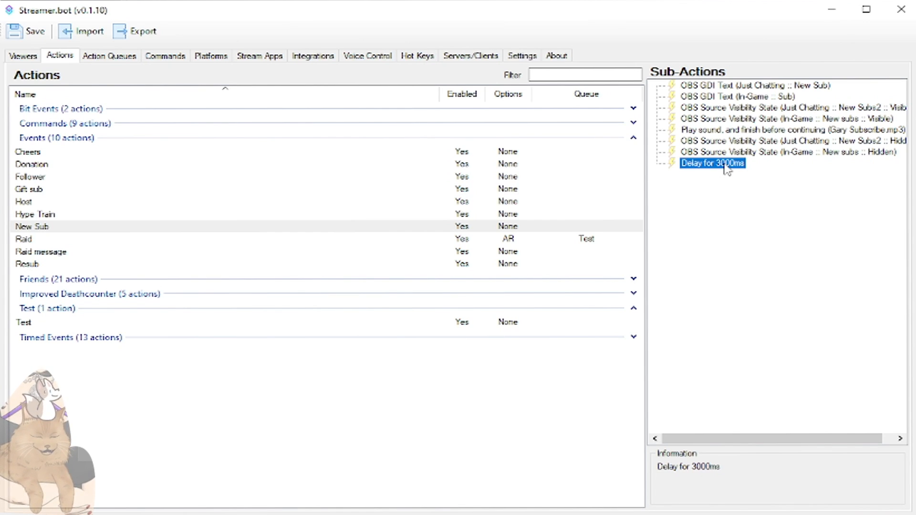
{"action": "key", "text": "Delete"}
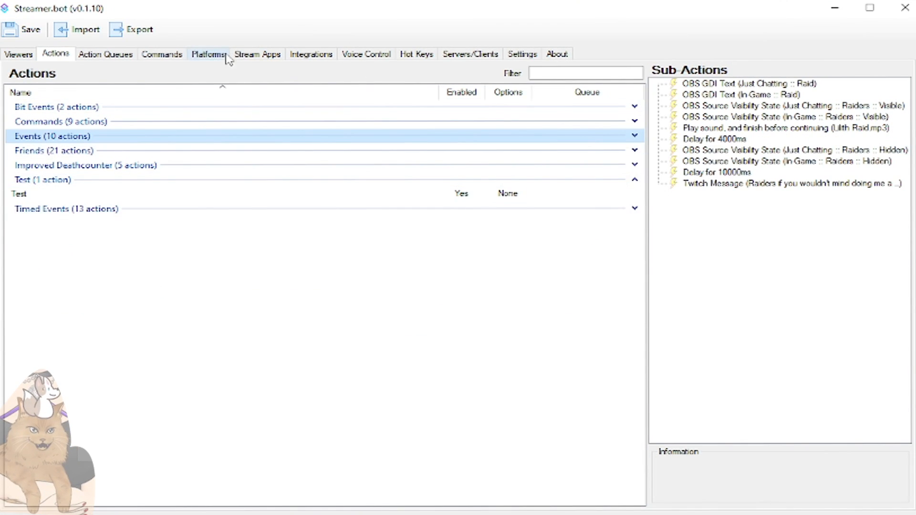
- View the Twitch Re-Sub event settings and switch the specific tier through Tier 1, Tier 2 and Tier 3
{"action": "left_click", "coordinate": [218, 58]}
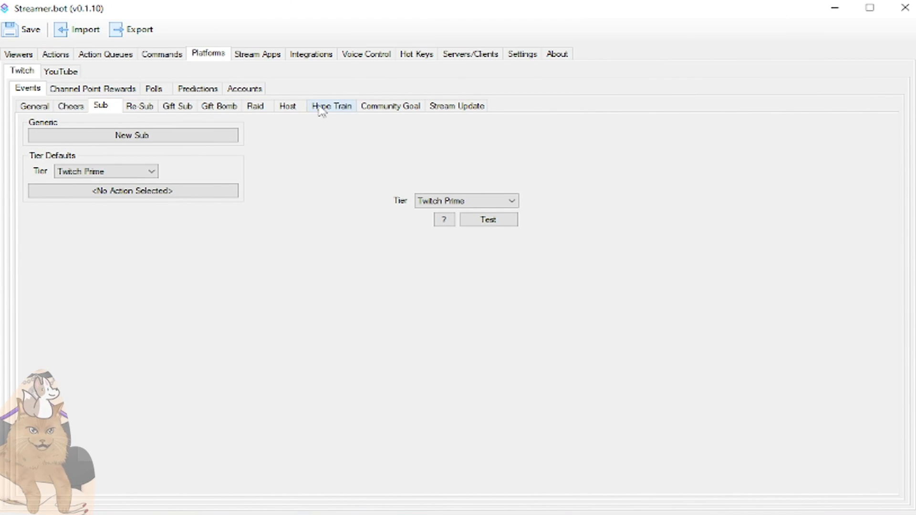
{"action": "left_click", "coordinate": [139, 108]}
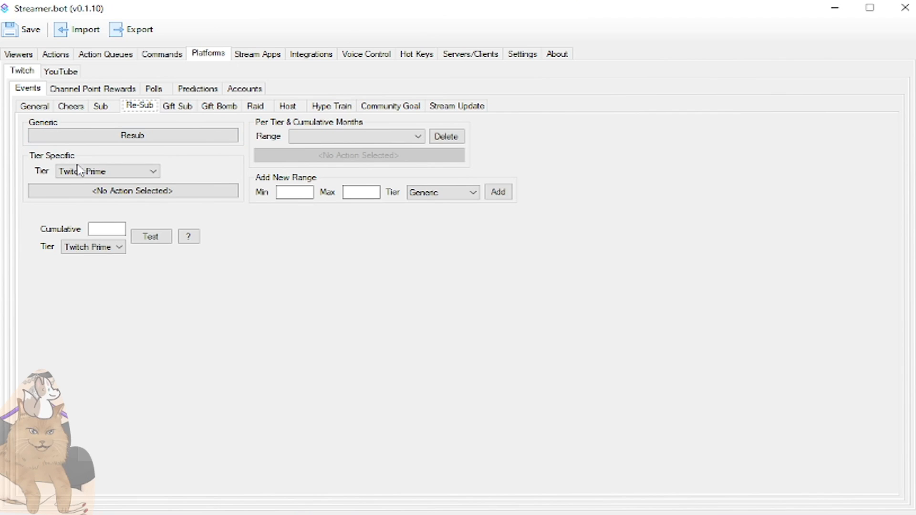
{"action": "left_click", "coordinate": [91, 177]}
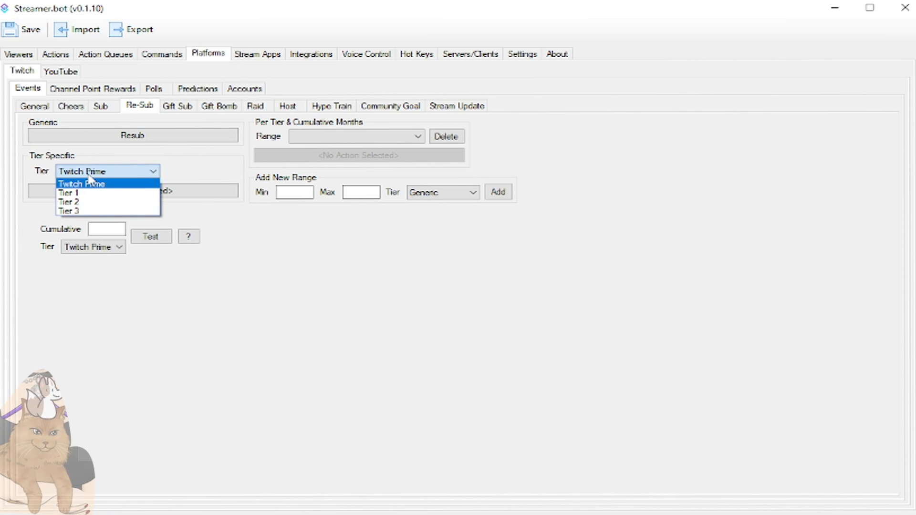
{"action": "left_click", "coordinate": [89, 174]}
{"action": "left_click", "coordinate": [129, 172]}
{"action": "left_click", "coordinate": [74, 193]}
{"action": "left_click", "coordinate": [111, 174]}
{"action": "left_click", "coordinate": [109, 202]}
{"action": "left_click", "coordinate": [110, 173]}
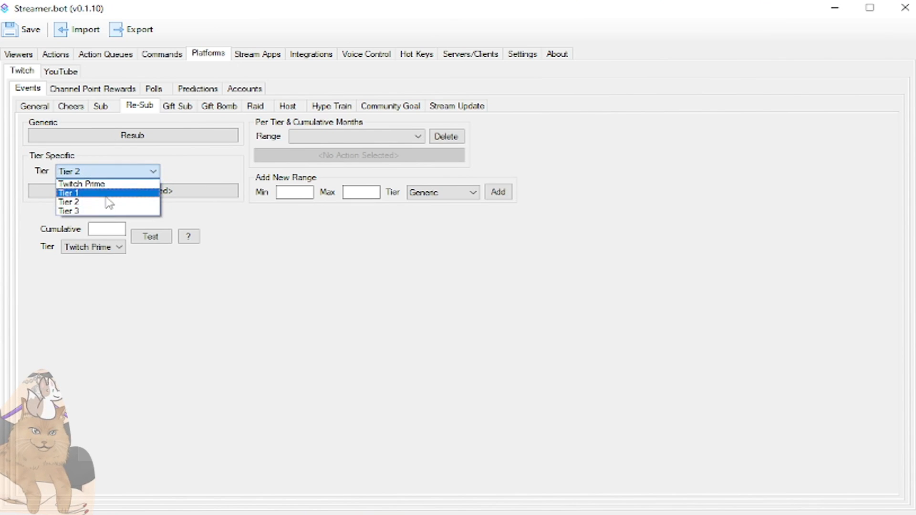
{"action": "left_click", "coordinate": [111, 212]}
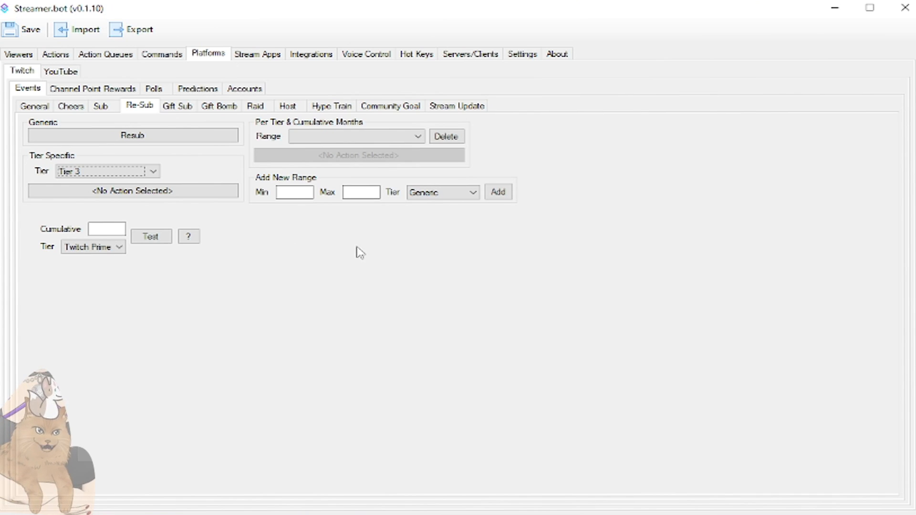
- Review the Resub action's Just Chatting OBS GDI text, highlighting the %user% and %cumulative% variables
{"action": "left_click", "coordinate": [69, 54]}
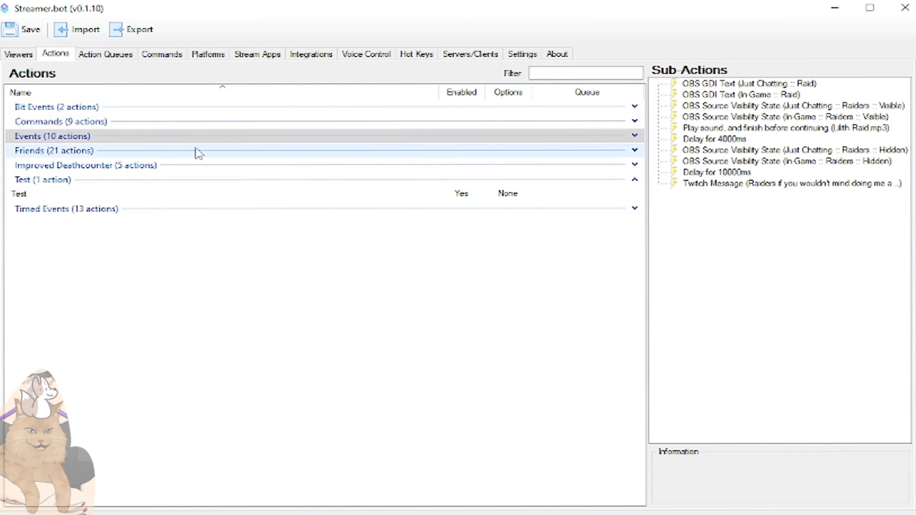
{"action": "left_click", "coordinate": [634, 136]}
{"action": "left_click", "coordinate": [63, 264]}
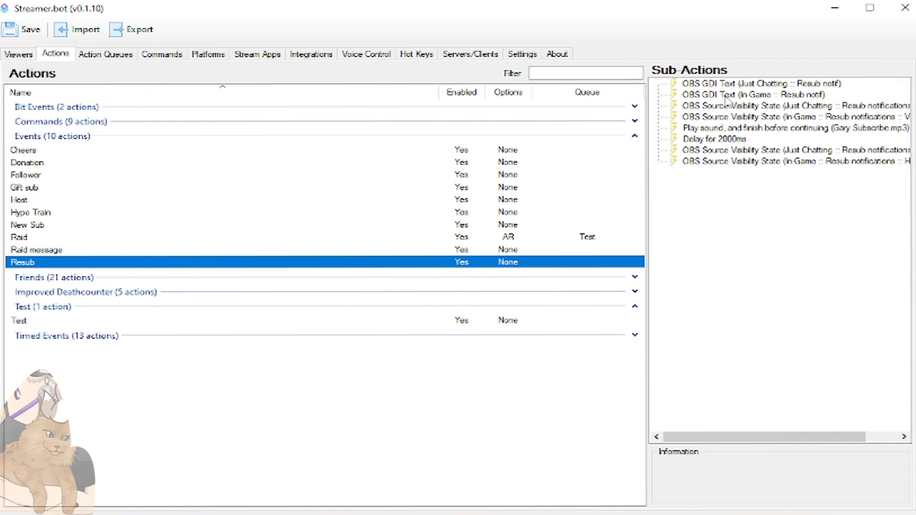
{"action": "double_click", "coordinate": [753, 87]}
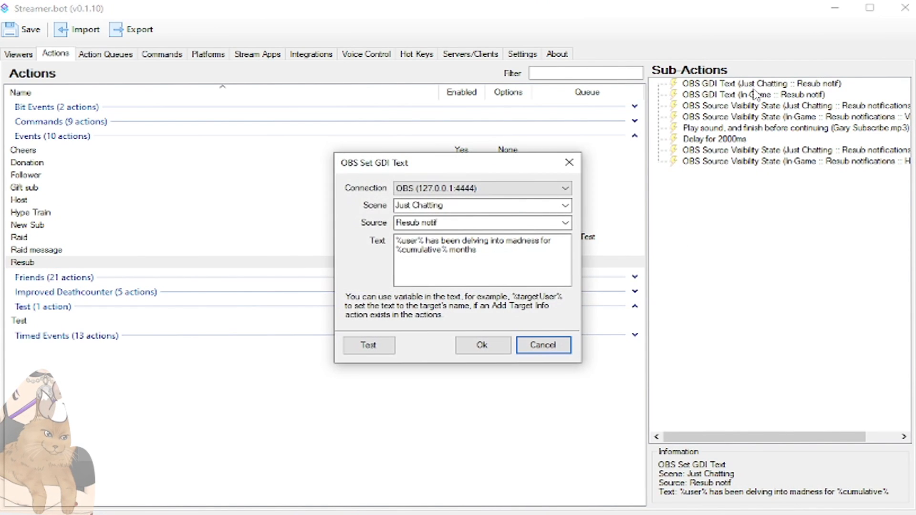
{"action": "left_click_drag", "start_coordinate": [413, 163], "coordinate": [242, 142]}
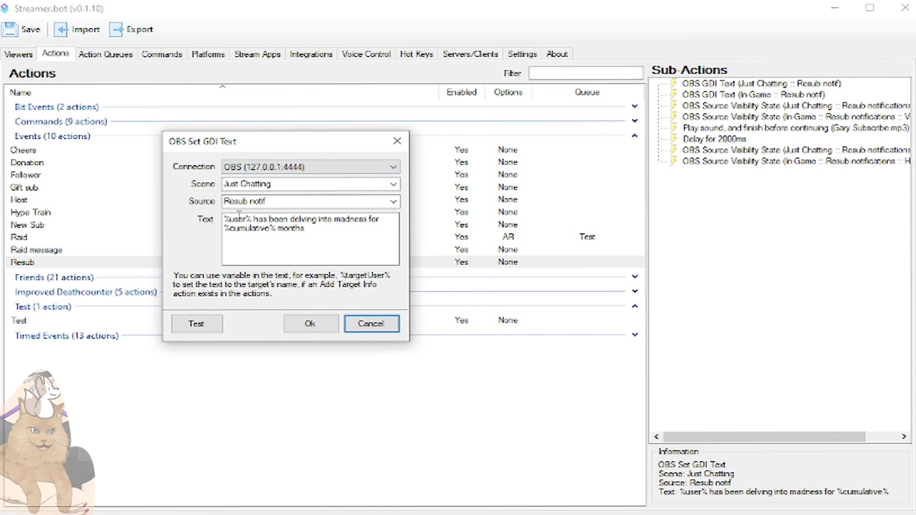
{"action": "left_click_drag", "start_coordinate": [224, 219], "coordinate": [321, 223]}
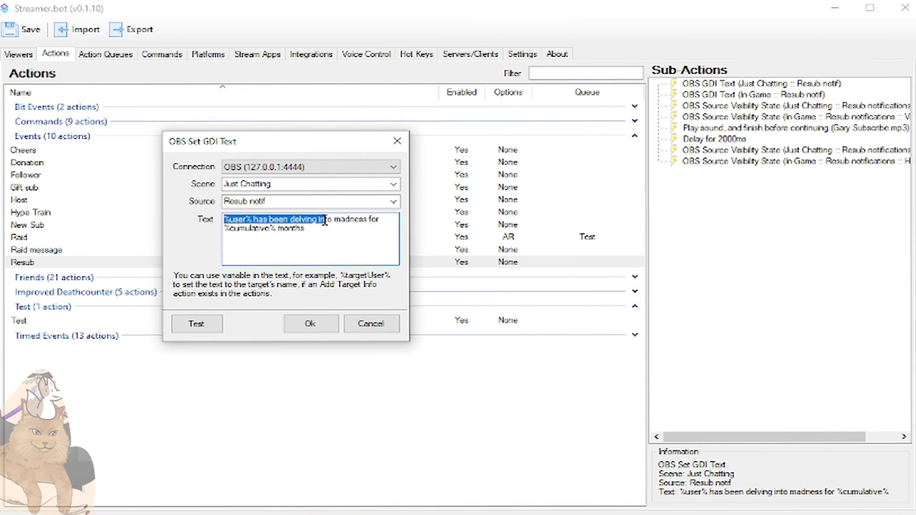
{"action": "left_click", "coordinate": [287, 232]}
{"action": "double_click", "coordinate": [258, 232]}
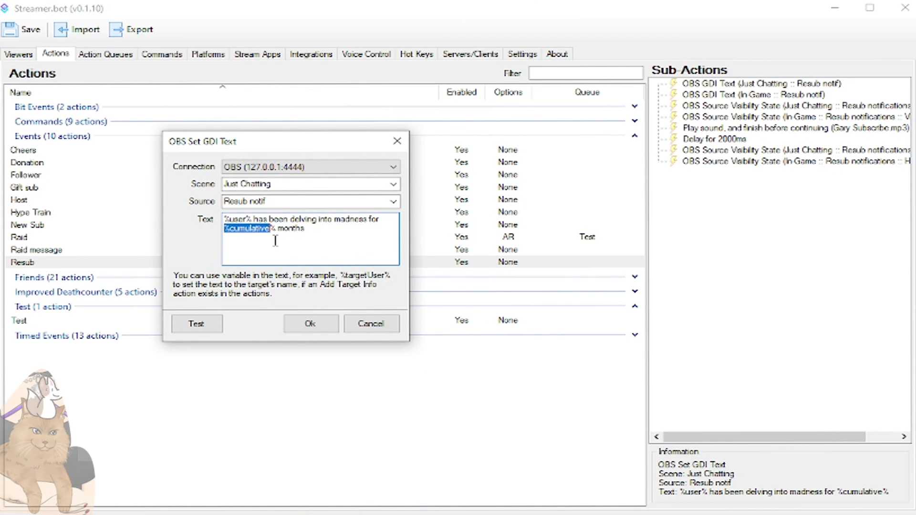
{"action": "left_click", "coordinate": [312, 228]}
{"action": "left_click", "coordinate": [371, 323]}
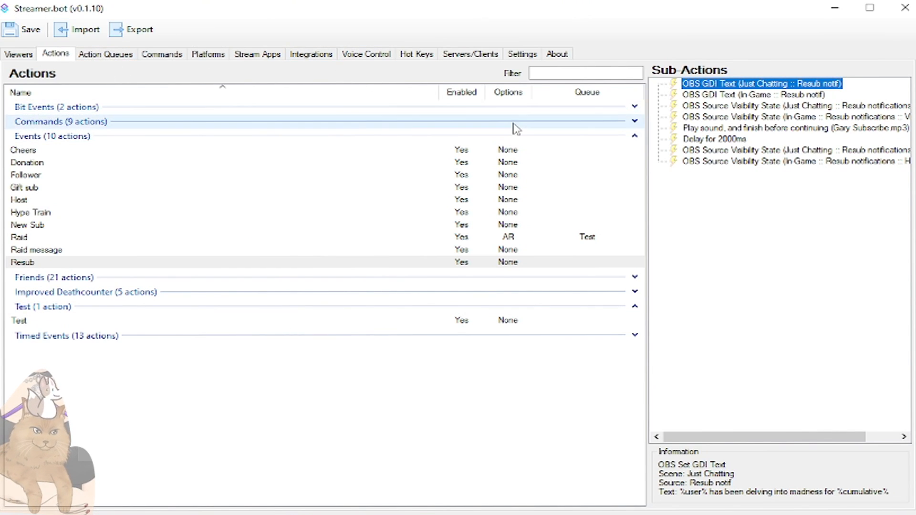
- View the Twitch Cheers event settings, checking the actions for the exact 100 and 2000 bit ranges and the new range's state options
{"action": "left_click", "coordinate": [214, 54]}
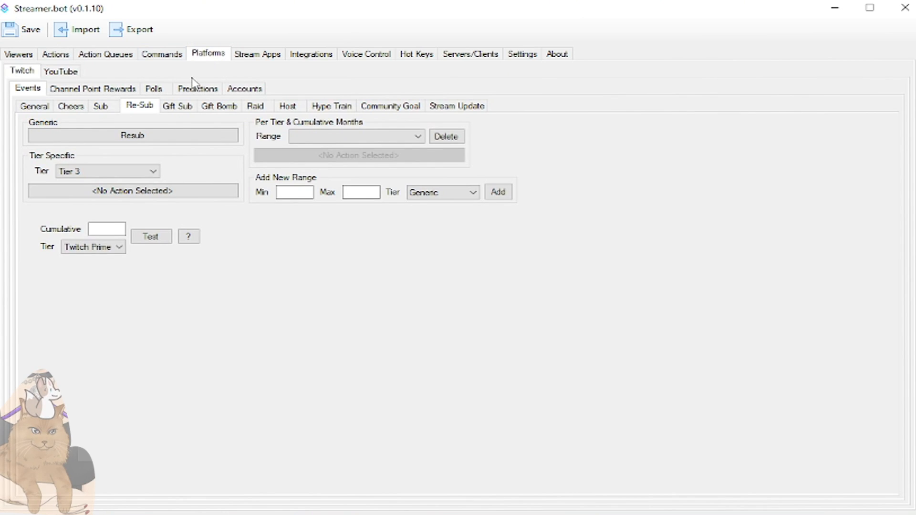
{"action": "left_click", "coordinate": [73, 107]}
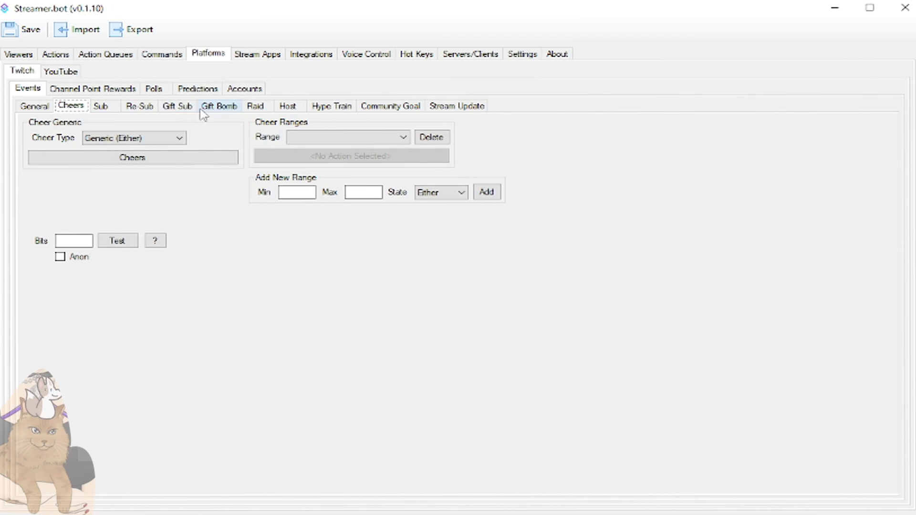
{"action": "left_click", "coordinate": [354, 140]}
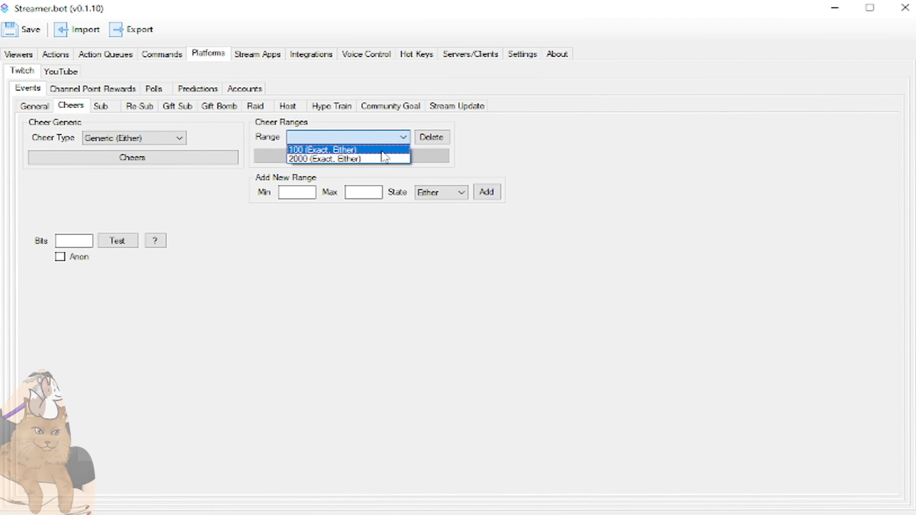
{"action": "left_click", "coordinate": [381, 151]}
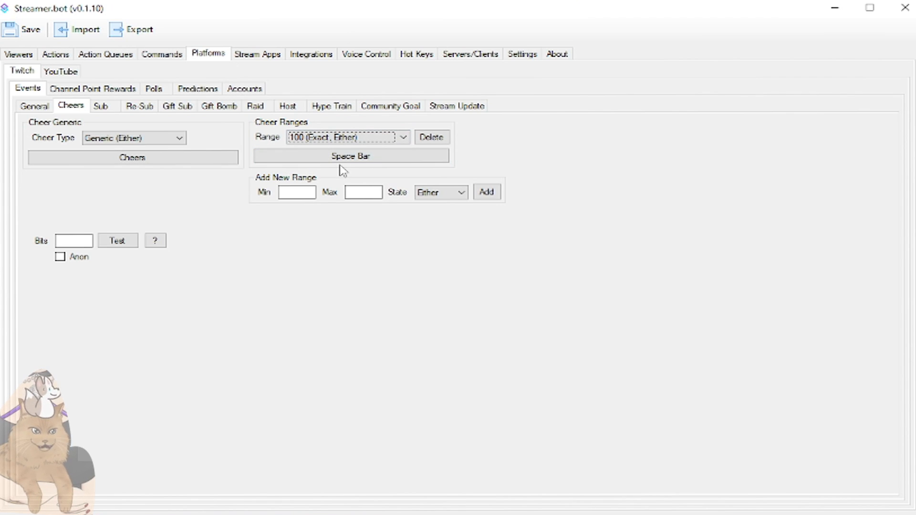
{"action": "left_click", "coordinate": [355, 140]}
{"action": "left_click", "coordinate": [340, 159]}
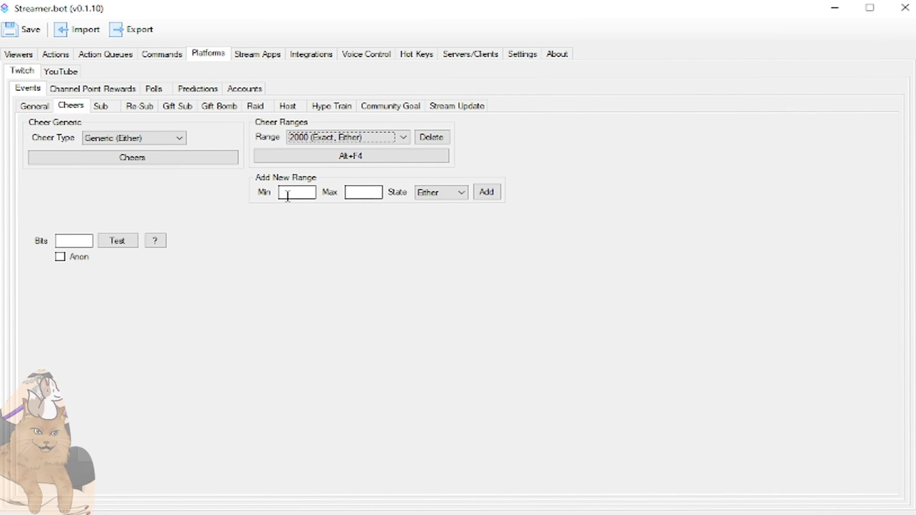
{"action": "left_click", "coordinate": [429, 194]}
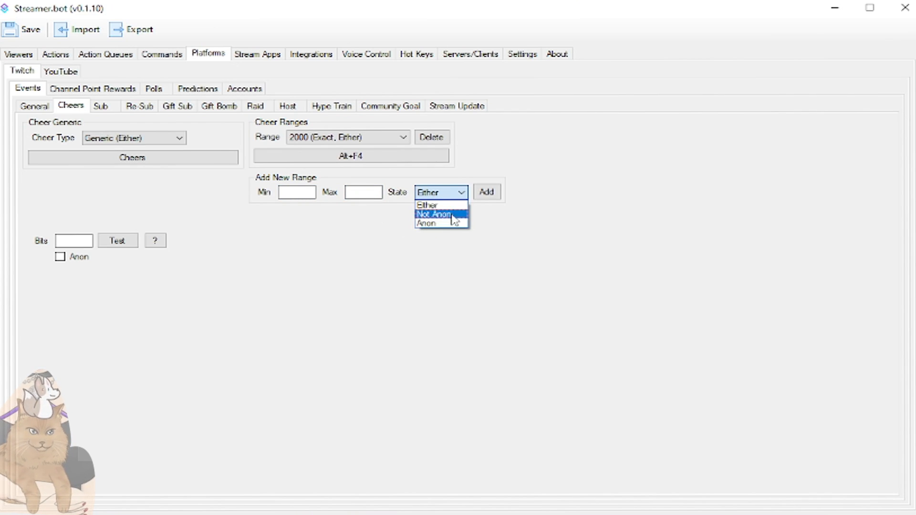
{"action": "left_click", "coordinate": [315, 298]}
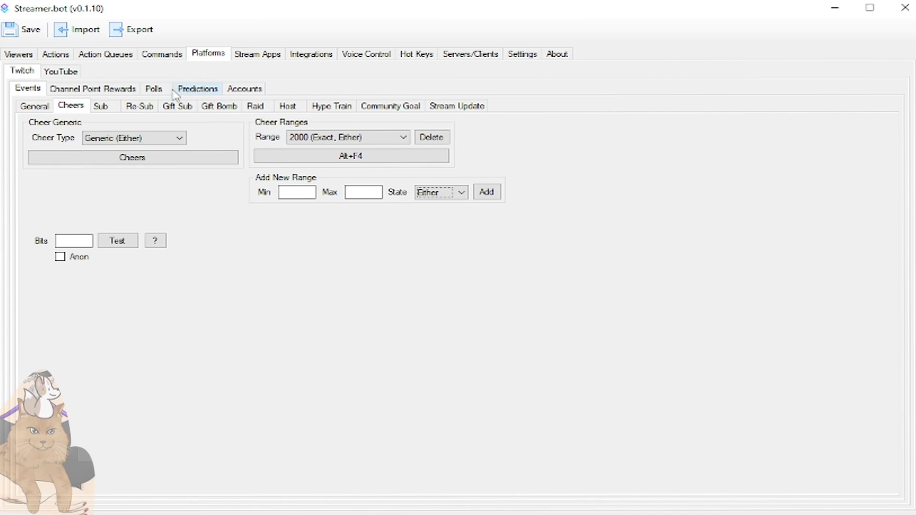
- Look through the Twitch channel point rewards list, examining the rewards' enabled, paused, action and owned columns
{"action": "left_click", "coordinate": [127, 95]}
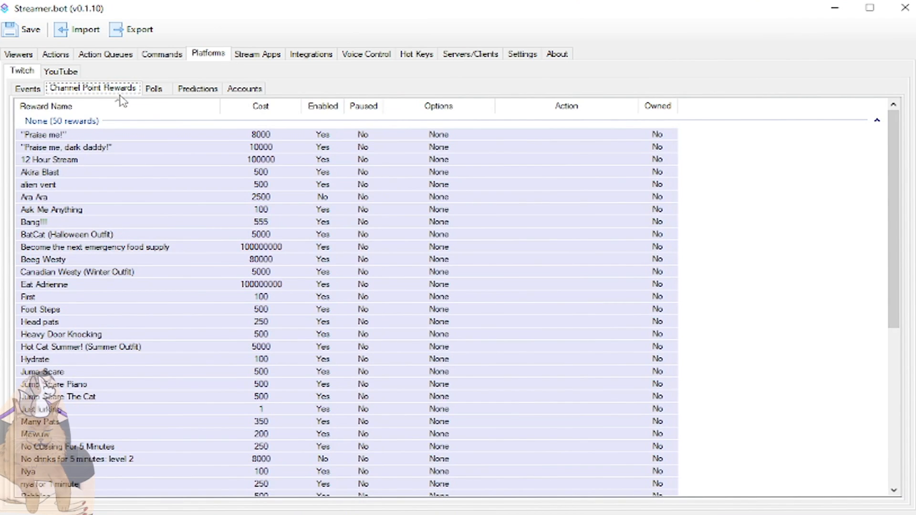
{"action": "scroll", "coordinate": [217, 196], "scroll_direction": "down", "scroll_amount": 7}
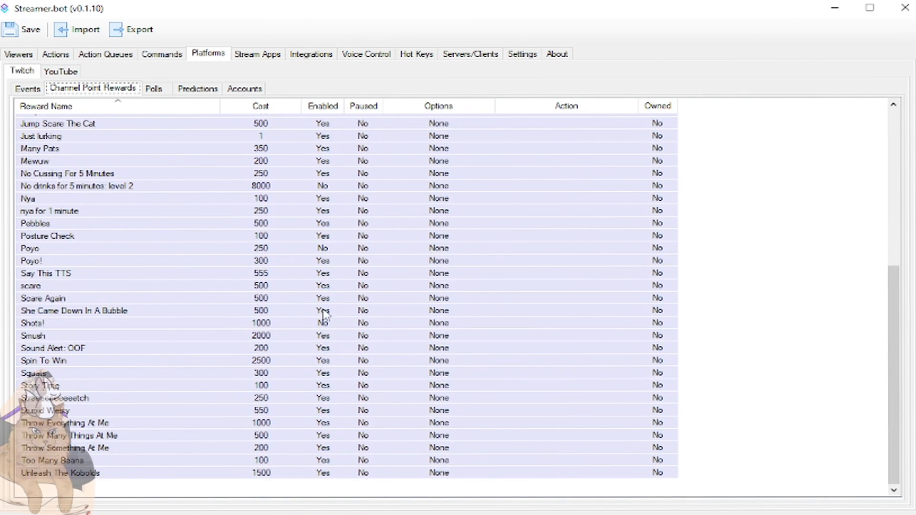
{"action": "scroll", "coordinate": [312, 295], "scroll_direction": "up", "scroll_amount": 8}
{"action": "scroll", "coordinate": [389, 198], "scroll_direction": "down", "scroll_amount": 4}
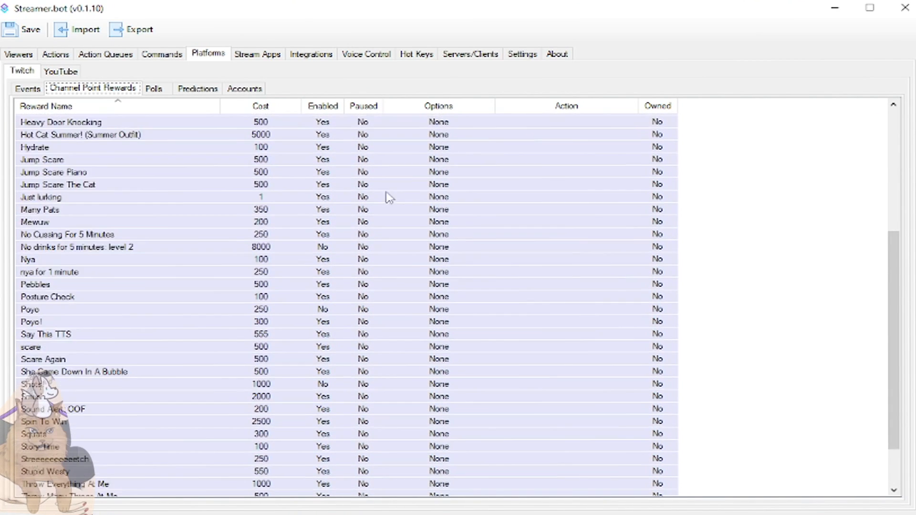
{"action": "scroll", "coordinate": [389, 198], "scroll_direction": "down", "scroll_amount": 4}
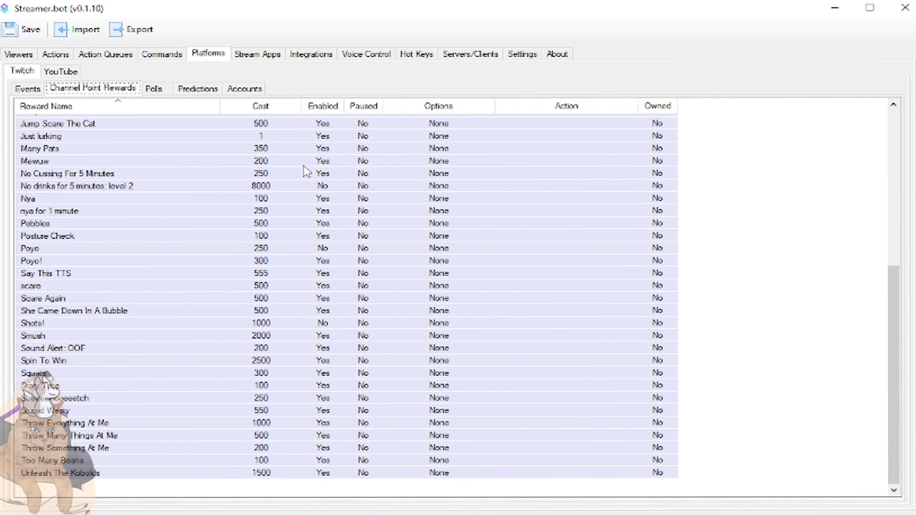
{"action": "scroll", "coordinate": [733, 359], "scroll_direction": "up", "scroll_amount": 4}
{"action": "scroll", "coordinate": [706, 334], "scroll_direction": "up", "scroll_amount": 3}
{"action": "scroll", "coordinate": [677, 262], "scroll_direction": "down", "scroll_amount": 6}
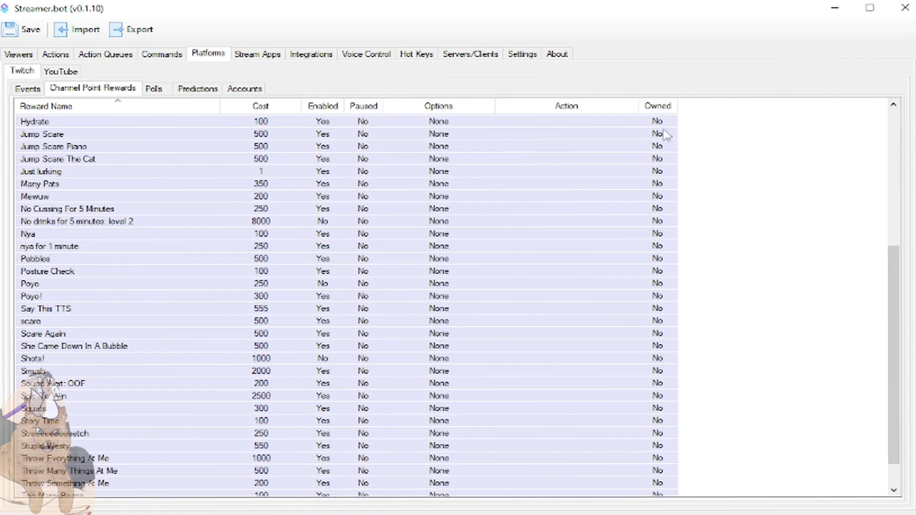
{"action": "left_click", "coordinate": [674, 294]}
{"action": "left_click", "coordinate": [657, 225]}
{"action": "left_click", "coordinate": [637, 345]}
{"action": "left_click", "coordinate": [603, 224]}
{"action": "scroll", "coordinate": [711, 330], "scroll_direction": "down", "scroll_amount": 1}
- Open the form for a new channel point reward and examine its settings, switching User Input Required back off and checking the group options
{"action": "right_click", "coordinate": [695, 314]}
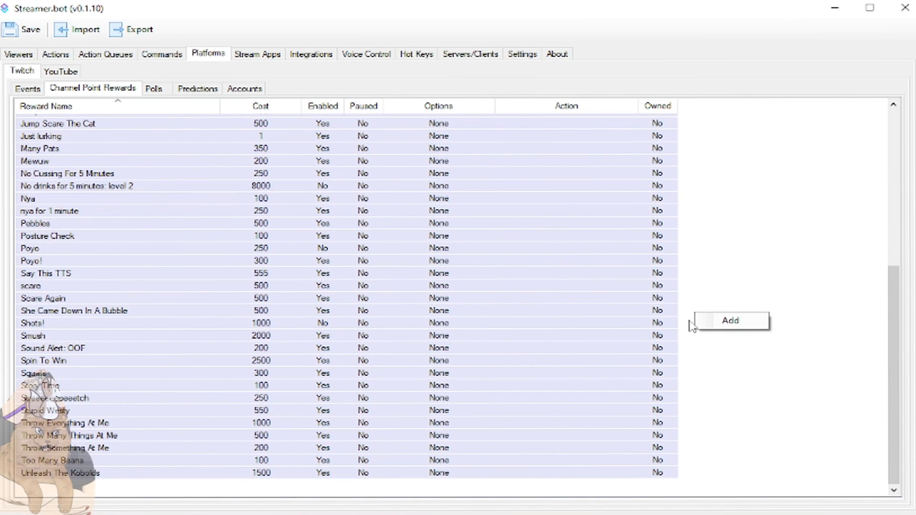
{"action": "left_click", "coordinate": [730, 320]}
{"action": "left_click_drag", "start_coordinate": [444, 107], "coordinate": [237, 132]}
{"action": "left_click", "coordinate": [224, 151]}
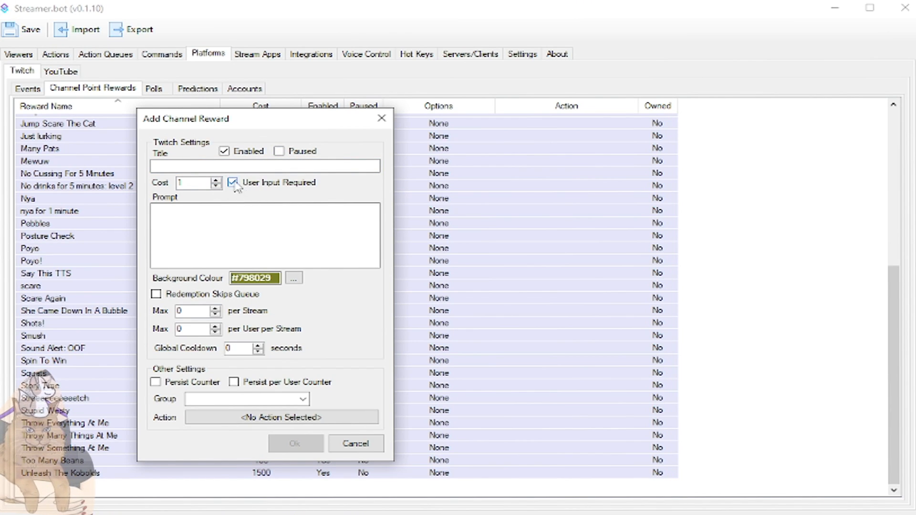
{"action": "left_click", "coordinate": [244, 187]}
{"action": "left_click", "coordinate": [227, 210]}
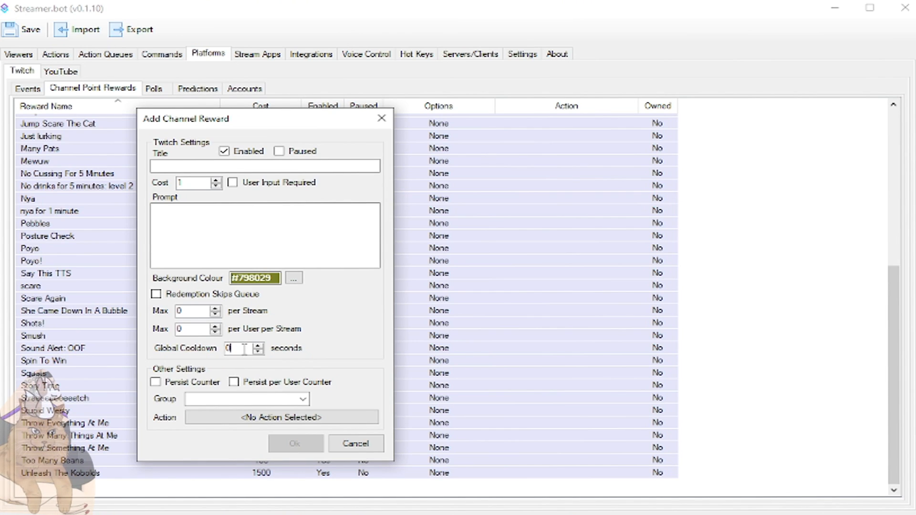
{"action": "left_click", "coordinate": [303, 399]}
{"action": "left_click", "coordinate": [304, 401]}
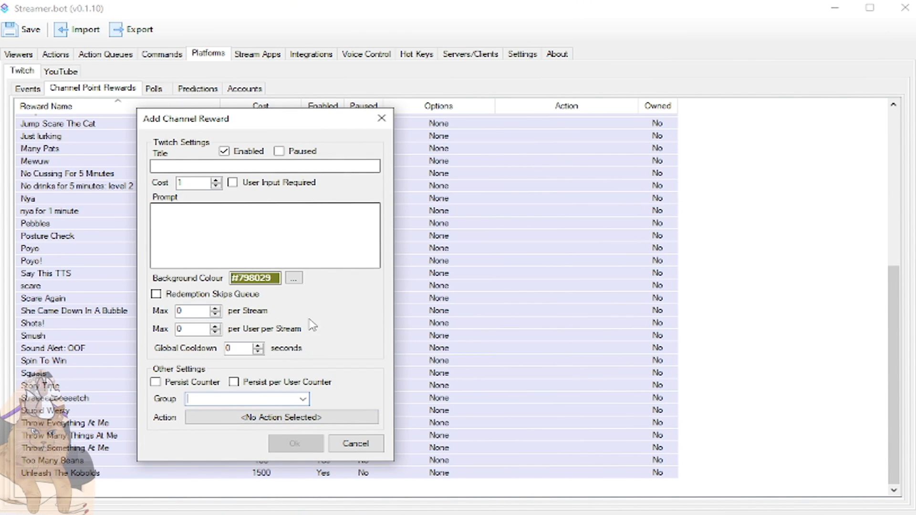
- View the actions assignable to the new reward, highlighting Space Bar, and cancel both the selection and the reward
{"action": "left_click", "coordinate": [270, 423]}
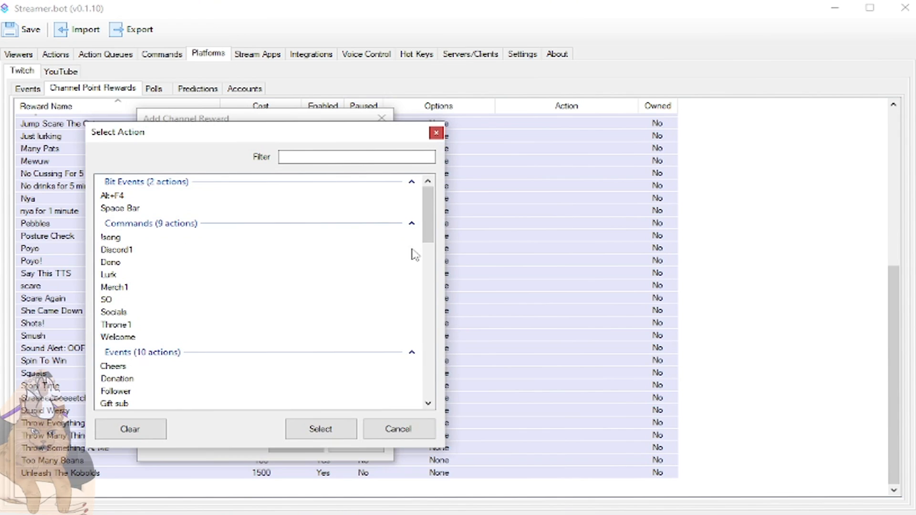
{"action": "left_click", "coordinate": [167, 210]}
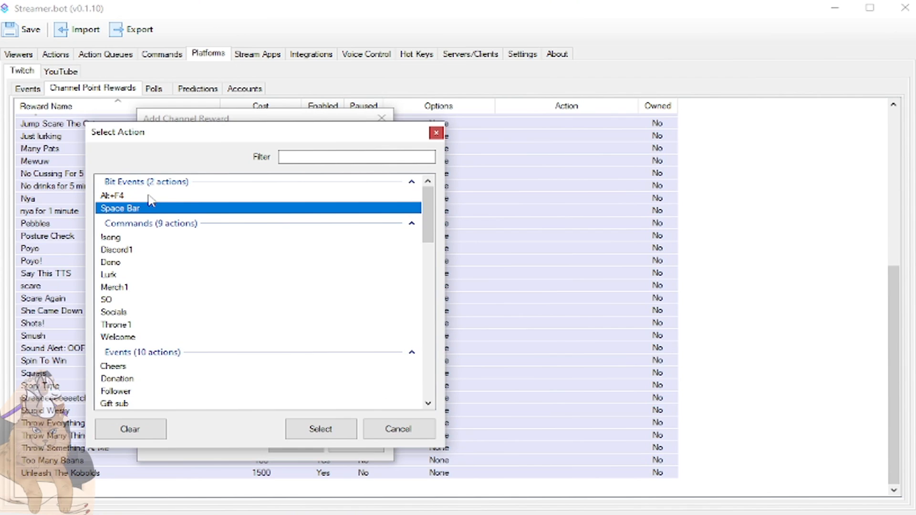
{"action": "left_click", "coordinate": [389, 429]}
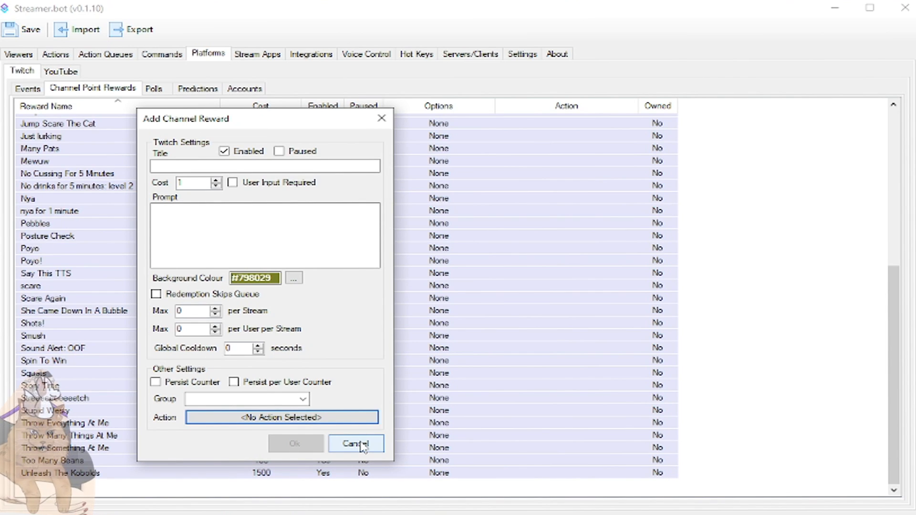
{"action": "left_click", "coordinate": [361, 444]}
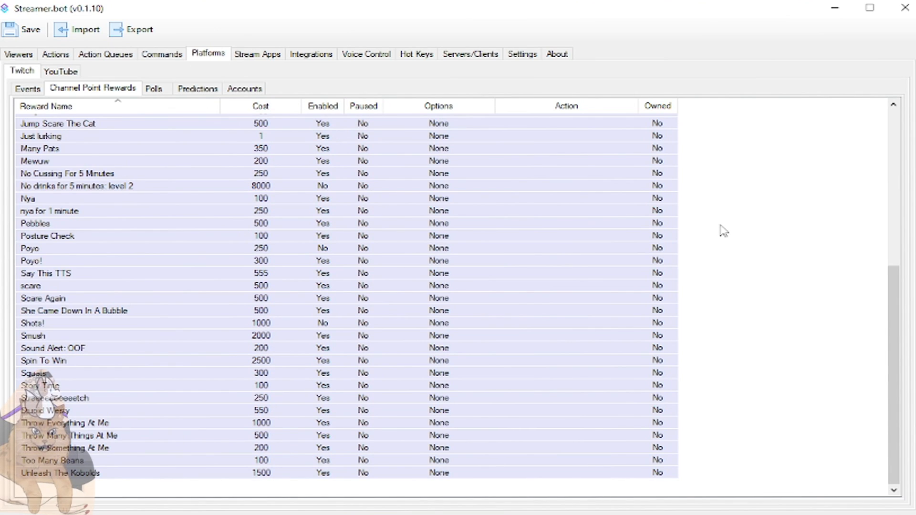
- Examine the Nya reward's settings and its assignable actions, and close them without choosing an action
{"action": "left_click", "coordinate": [656, 126]}
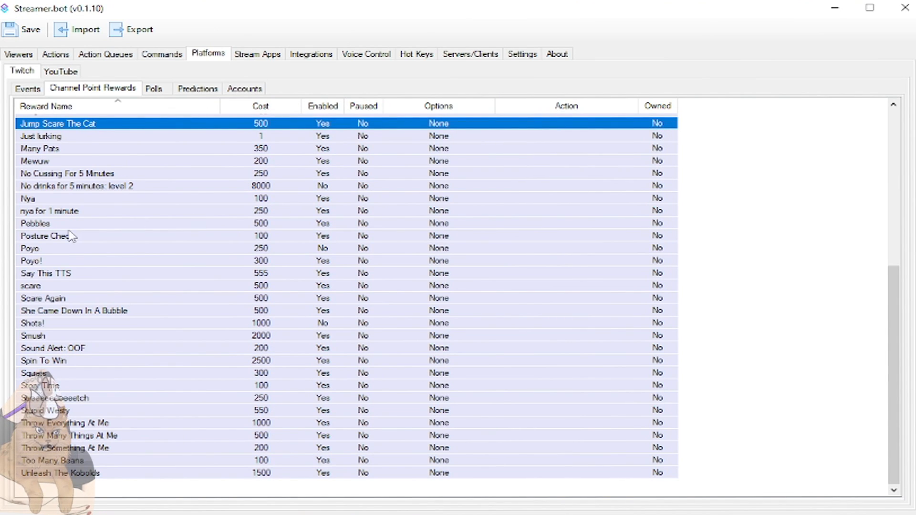
{"action": "double_click", "coordinate": [96, 199]}
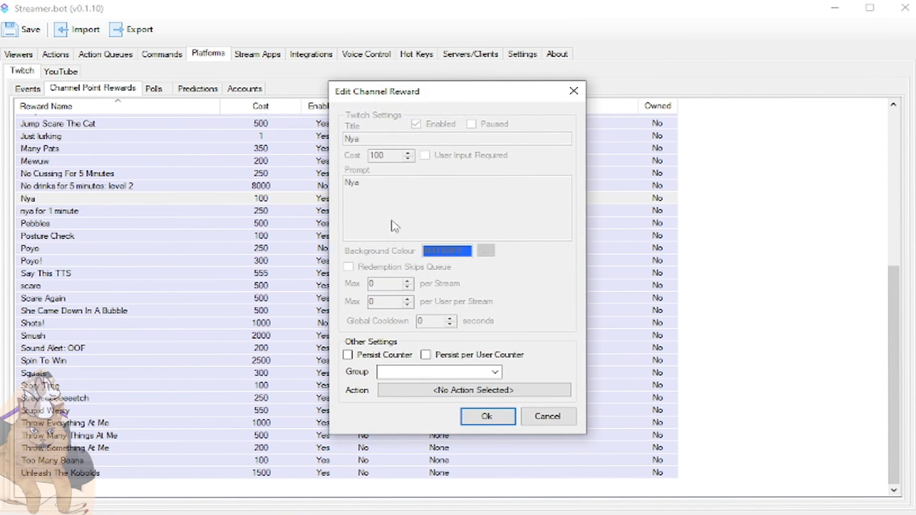
{"action": "left_click_drag", "start_coordinate": [433, 91], "coordinate": [116, 114]}
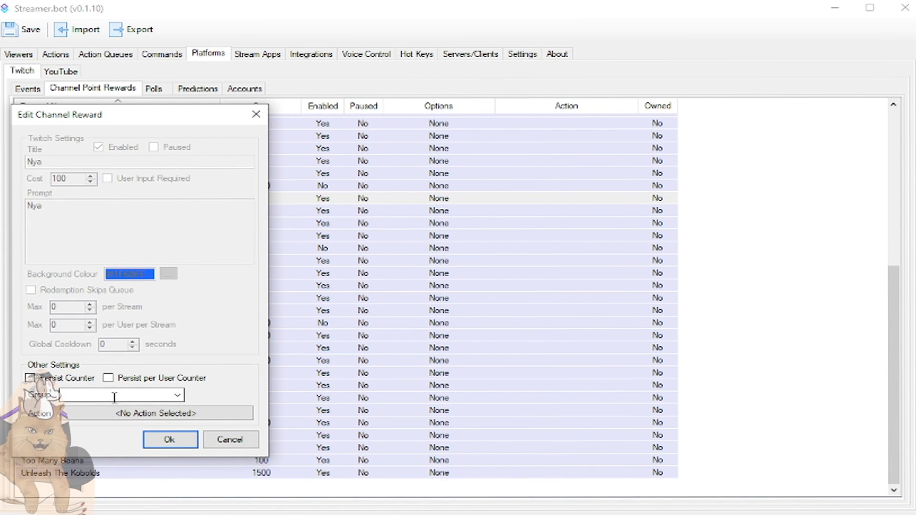
{"action": "left_click", "coordinate": [125, 413]}
{"action": "left_click", "coordinate": [5, 206]}
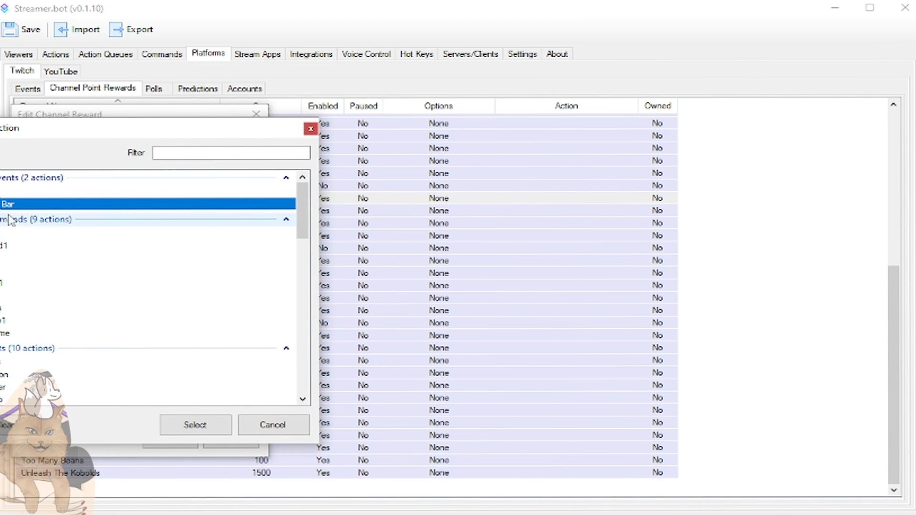
{"action": "left_click_drag", "start_coordinate": [108, 138], "coordinate": [413, 112]}
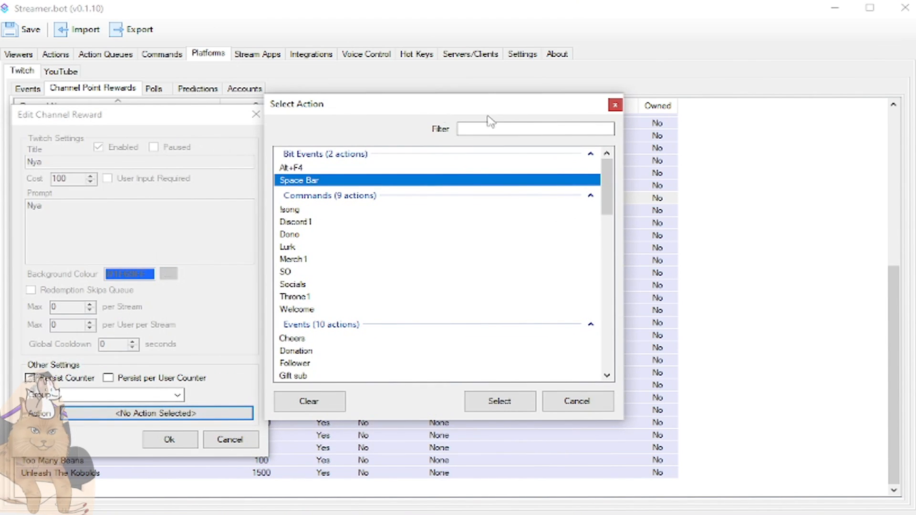
{"action": "left_click", "coordinate": [615, 105]}
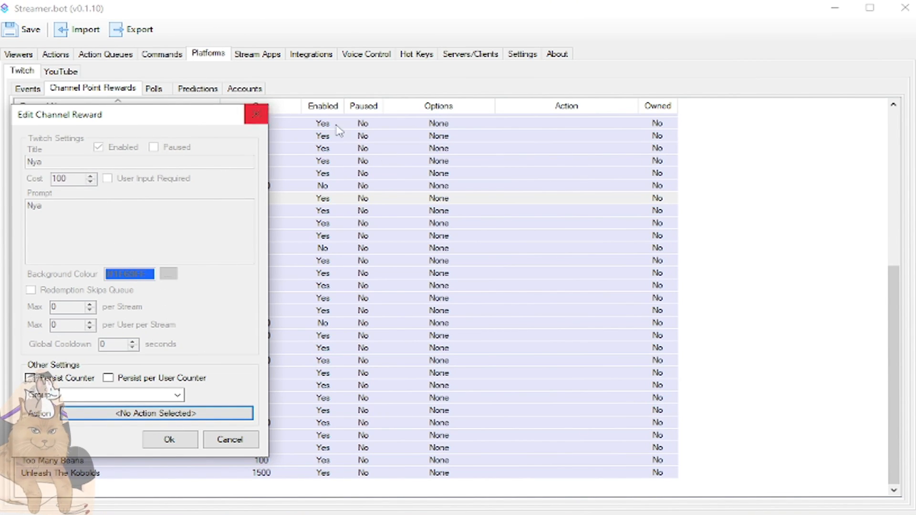
{"action": "left_click", "coordinate": [256, 115]}
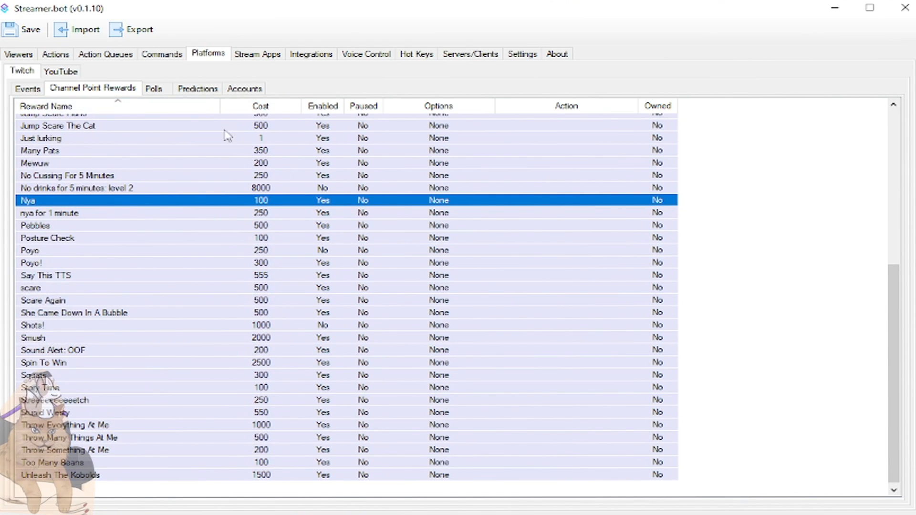
- View the Twitch Polls and Predictions settings
{"action": "left_click", "coordinate": [153, 88]}
{"action": "left_click", "coordinate": [188, 91]}
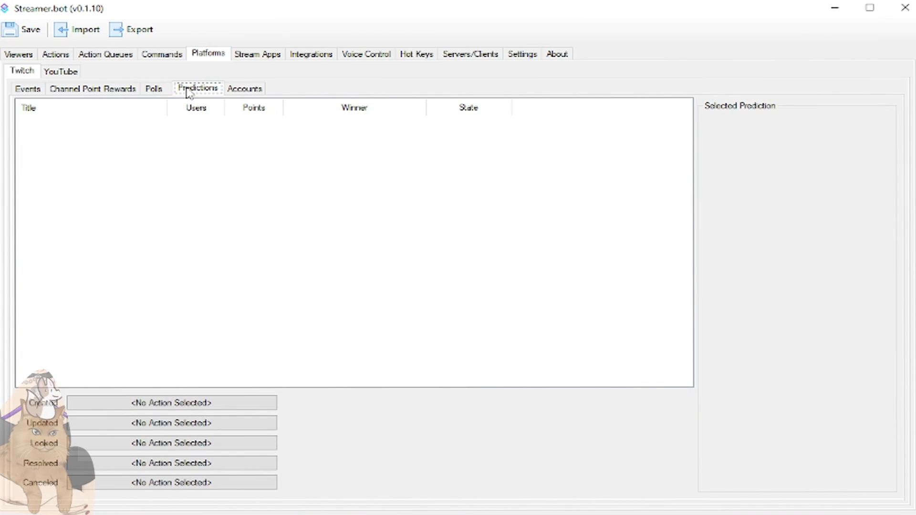
- View the pending actions and the list of action queues, and examine the options available for the Default queue
{"action": "left_click", "coordinate": [69, 74]}
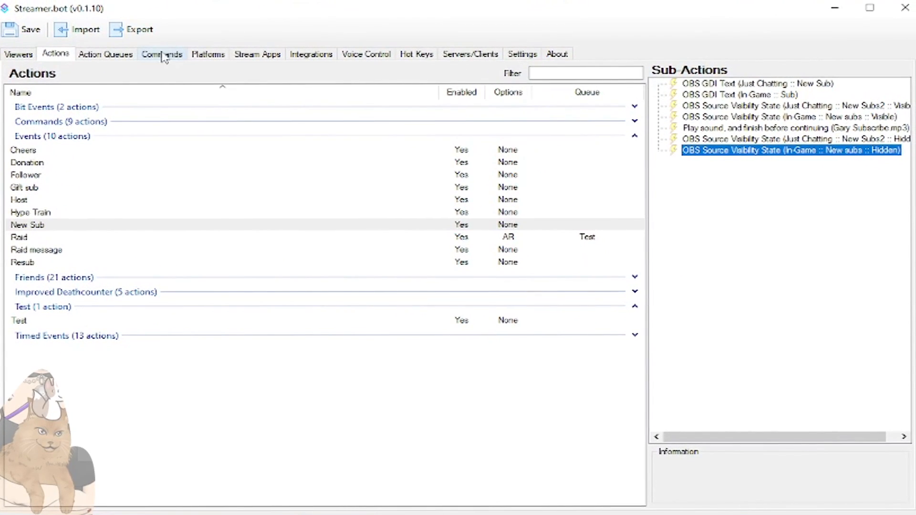
{"action": "left_click", "coordinate": [123, 58]}
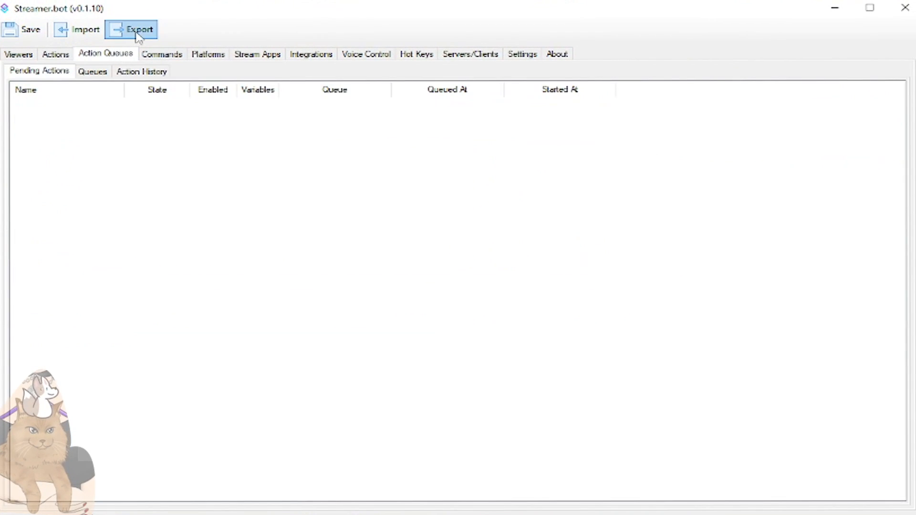
{"action": "left_click", "coordinate": [104, 75]}
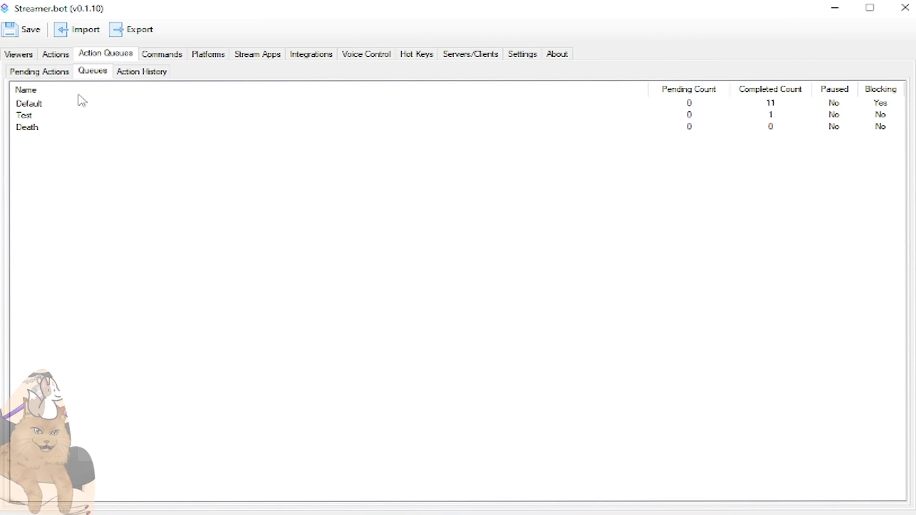
{"action": "left_click", "coordinate": [30, 107]}
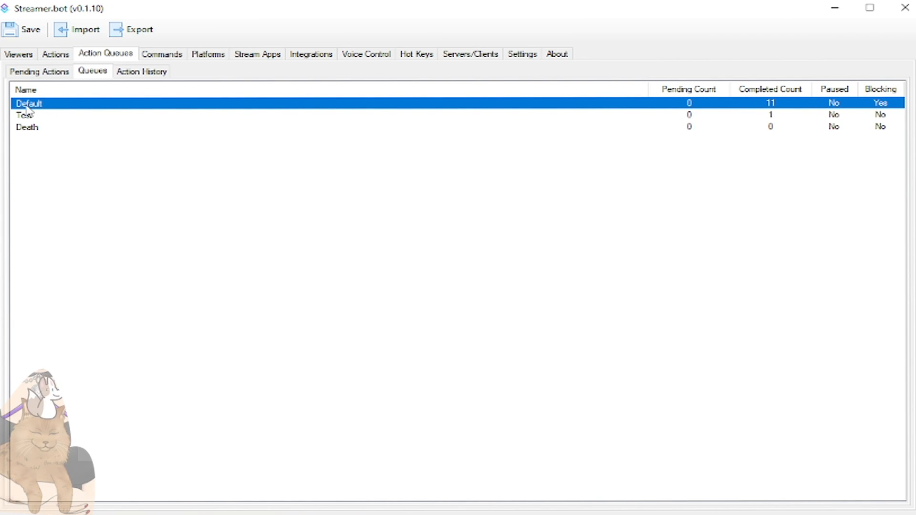
{"action": "right_click", "coordinate": [27, 109]}
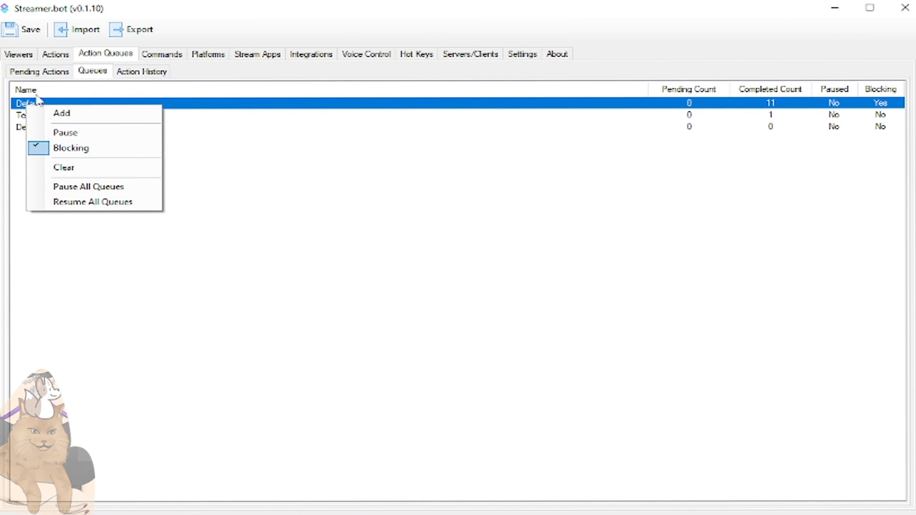
{"action": "left_click", "coordinate": [43, 101]}
- Check the queue assignment and run options of the New Sub action, closing its settings without changes
{"action": "left_click", "coordinate": [56, 54]}
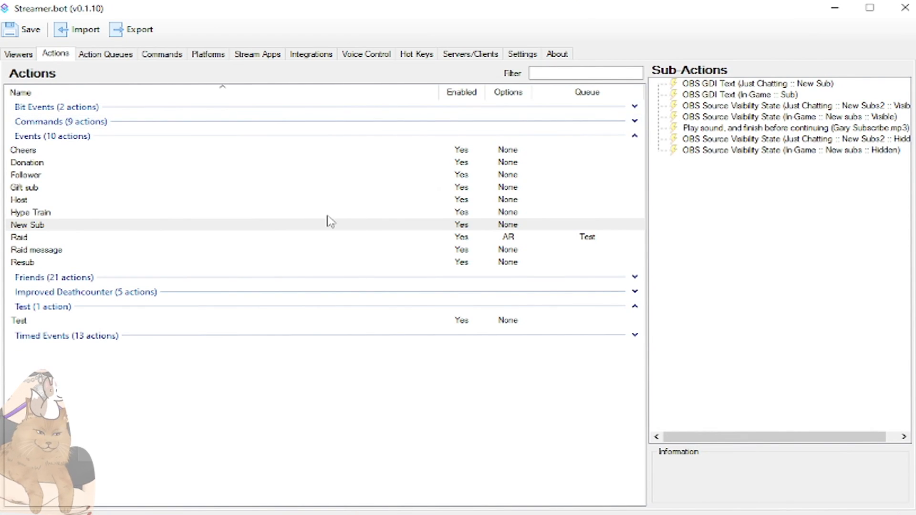
{"action": "double_click", "coordinate": [293, 224]}
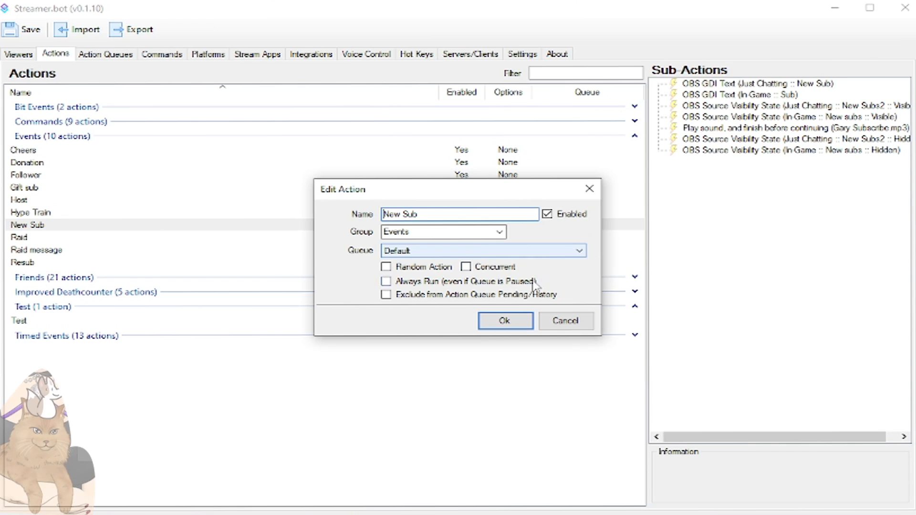
{"action": "left_click", "coordinate": [567, 321]}
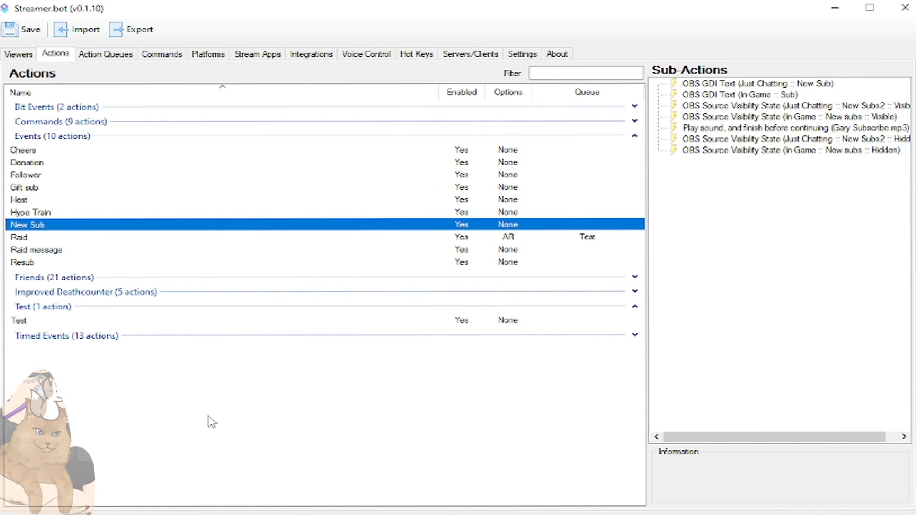
- Return to the action queues and inspect the Blocking option of the Default queue
{"action": "left_click", "coordinate": [119, 57]}
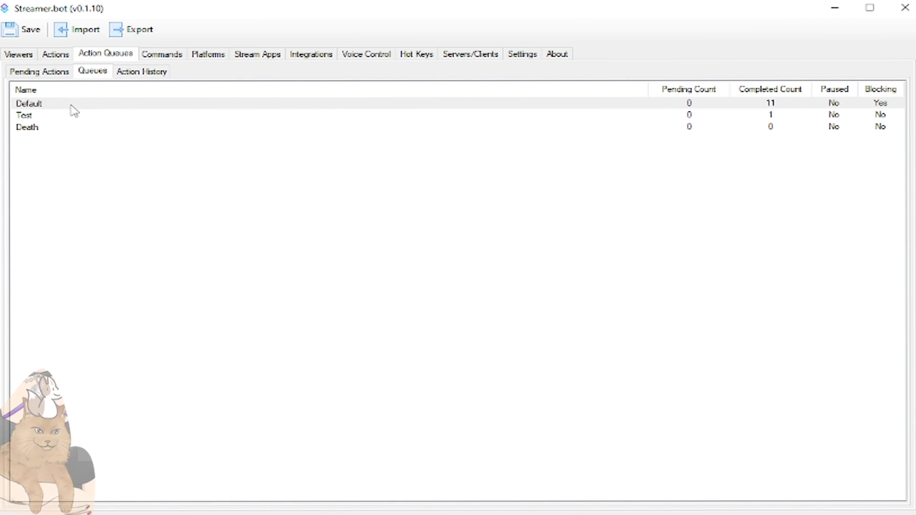
{"action": "right_click", "coordinate": [34, 106]}
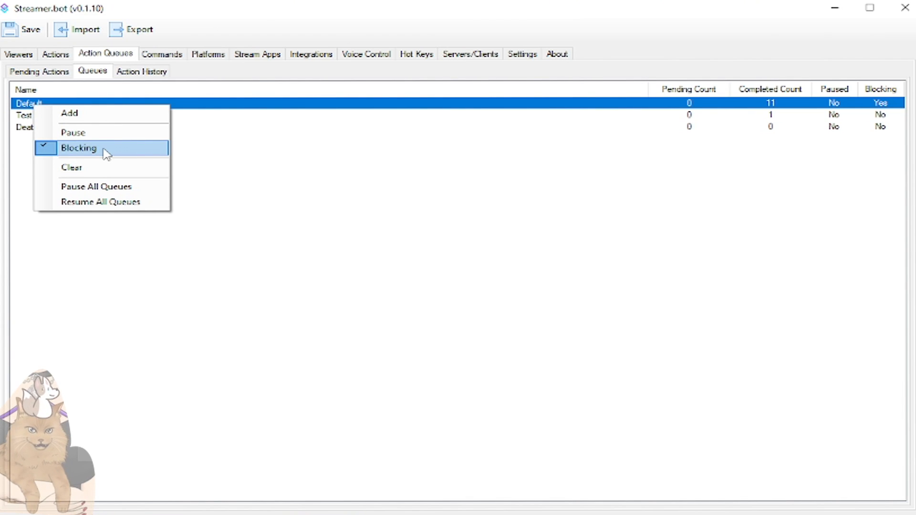
- Examine the Default and Test action queues and check the list of pending actions
{"action": "left_click", "coordinate": [603, 213]}
{"action": "left_click", "coordinate": [692, 114]}
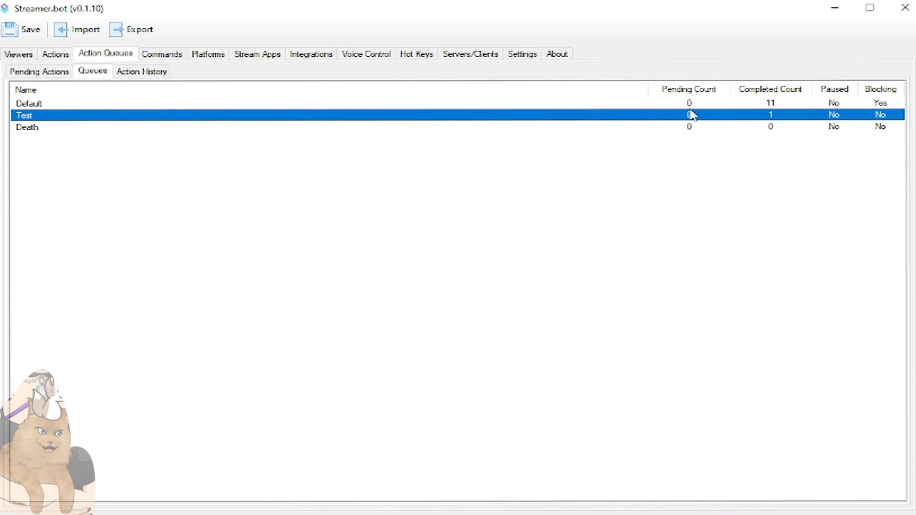
{"action": "left_click", "coordinate": [692, 107]}
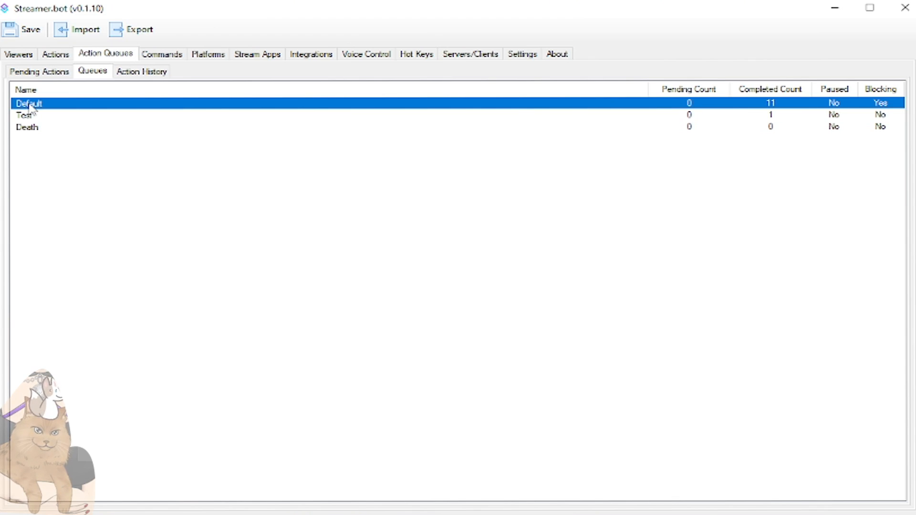
{"action": "left_click", "coordinate": [61, 71]}
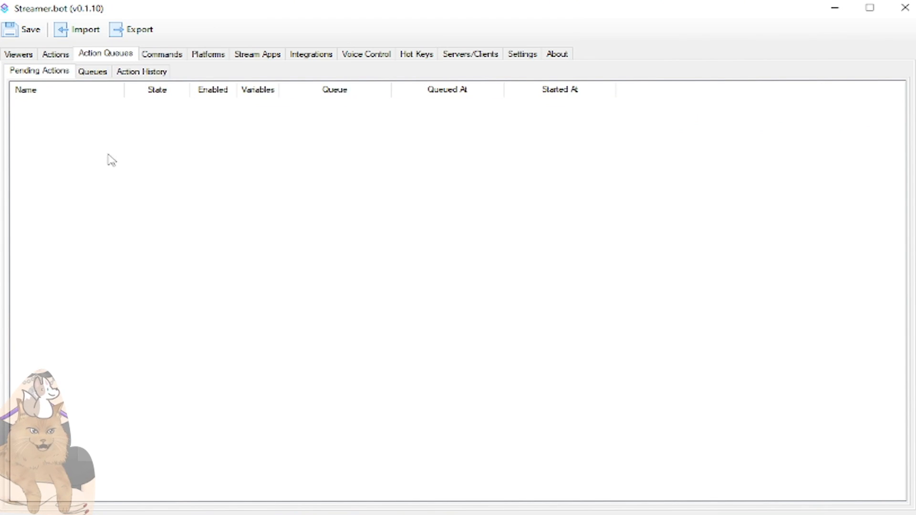
{"action": "left_click", "coordinate": [82, 70]}
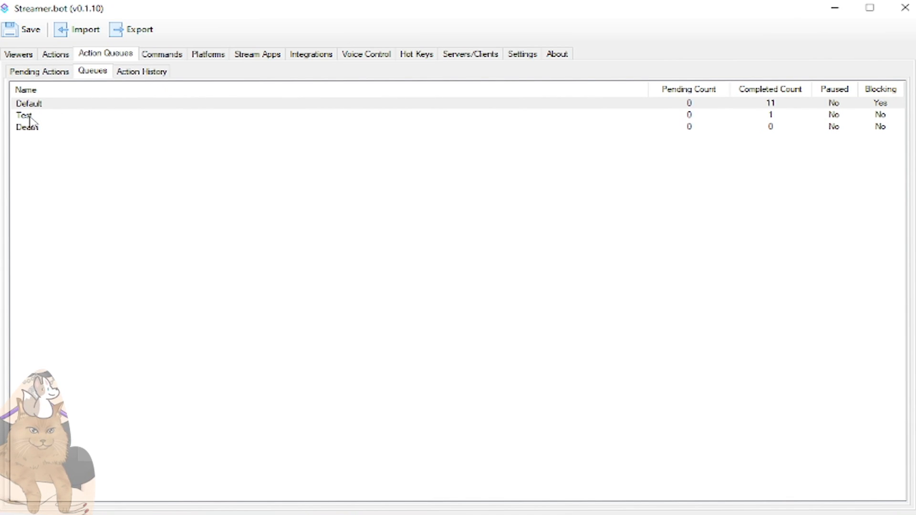
{"action": "right_click", "coordinate": [45, 147]}
{"action": "left_click", "coordinate": [38, 149]}
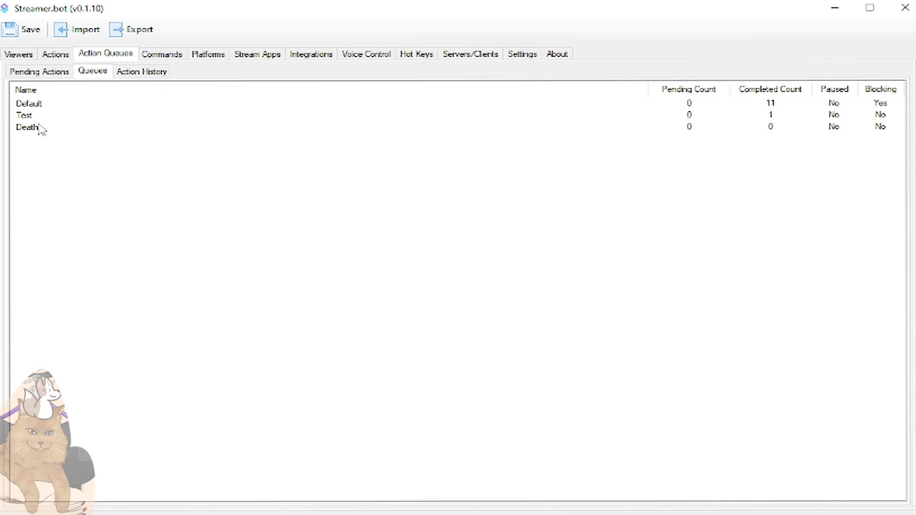
{"action": "left_click", "coordinate": [41, 117]}
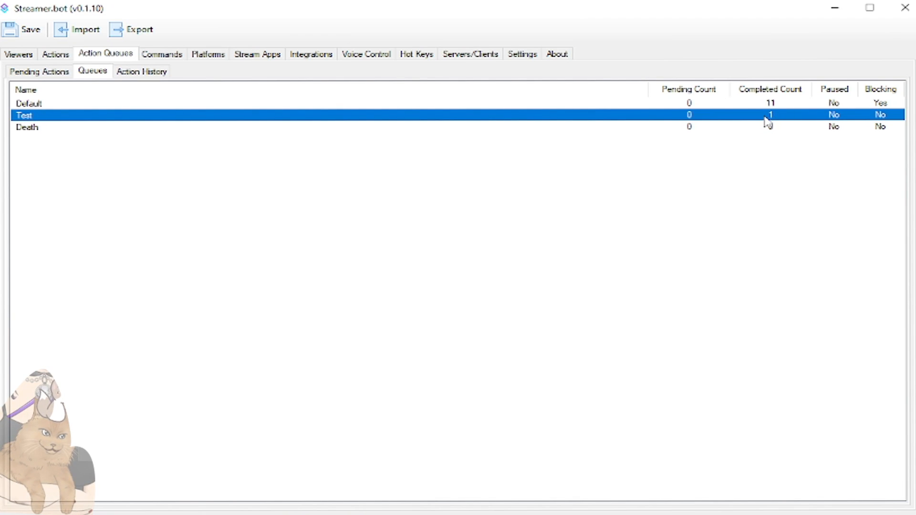
- Open the Raid action from the Events group to review its queue settings, closing it without changes
{"action": "left_click", "coordinate": [53, 55]}
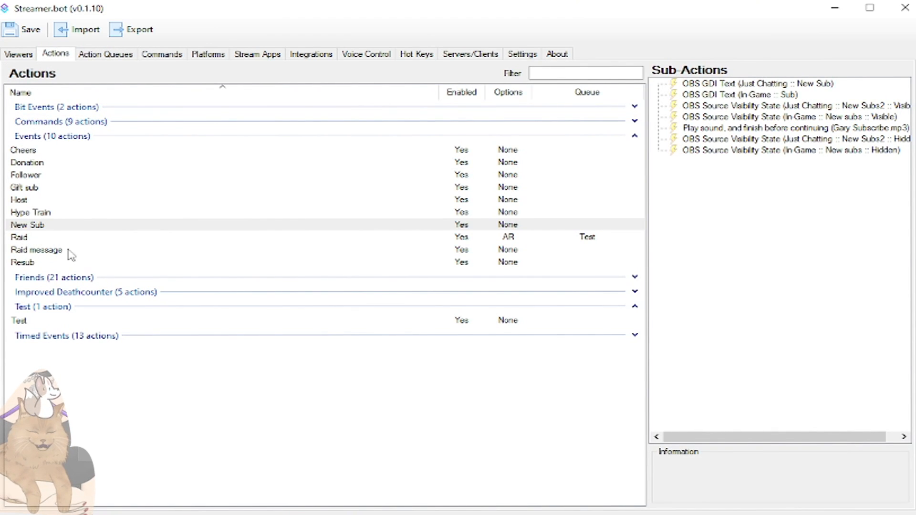
{"action": "left_click", "coordinate": [44, 240]}
{"action": "double_click", "coordinate": [44, 240]}
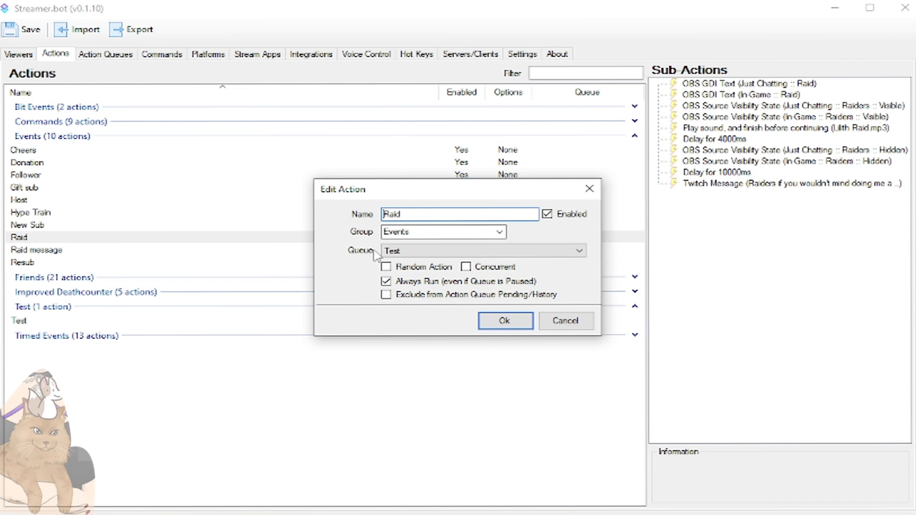
{"action": "left_click", "coordinate": [561, 326]}
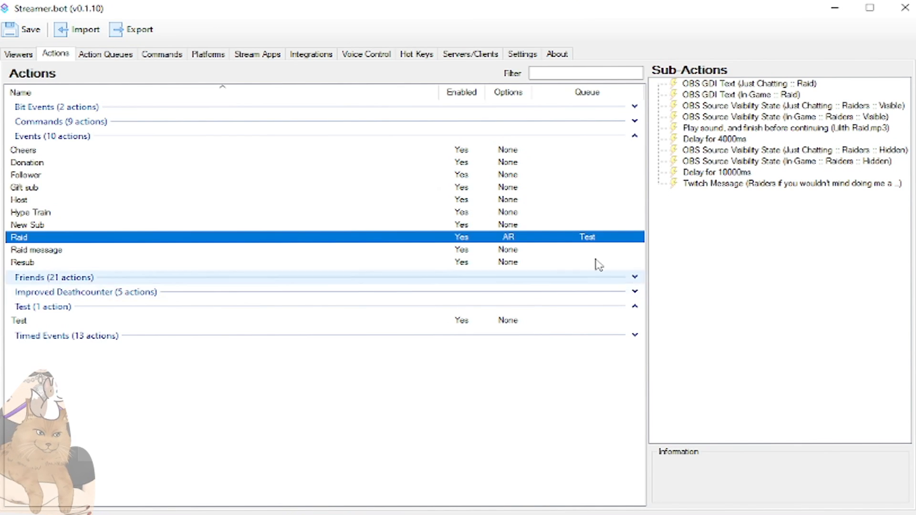
- Examine the Death and Default queues in the action queue list, including the options available for the Default queue
{"action": "left_click", "coordinate": [102, 54]}
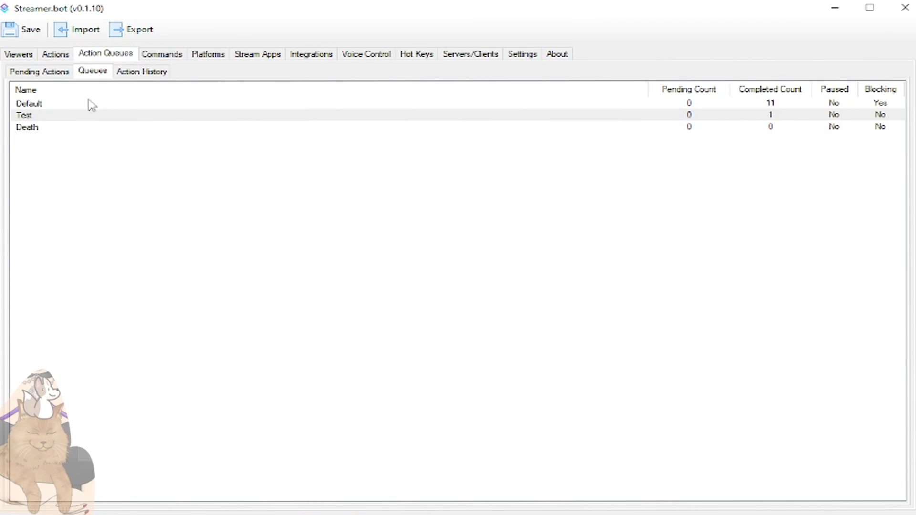
{"action": "left_click", "coordinate": [63, 128]}
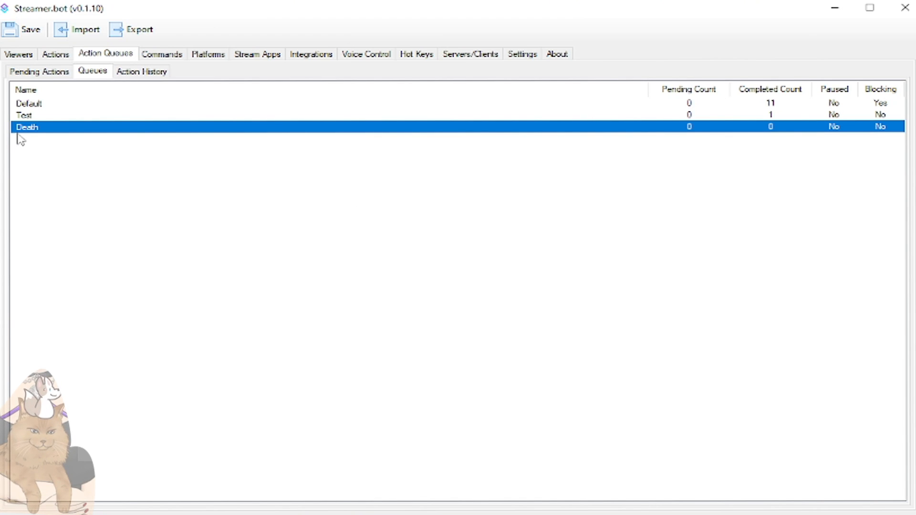
{"action": "left_click", "coordinate": [41, 105]}
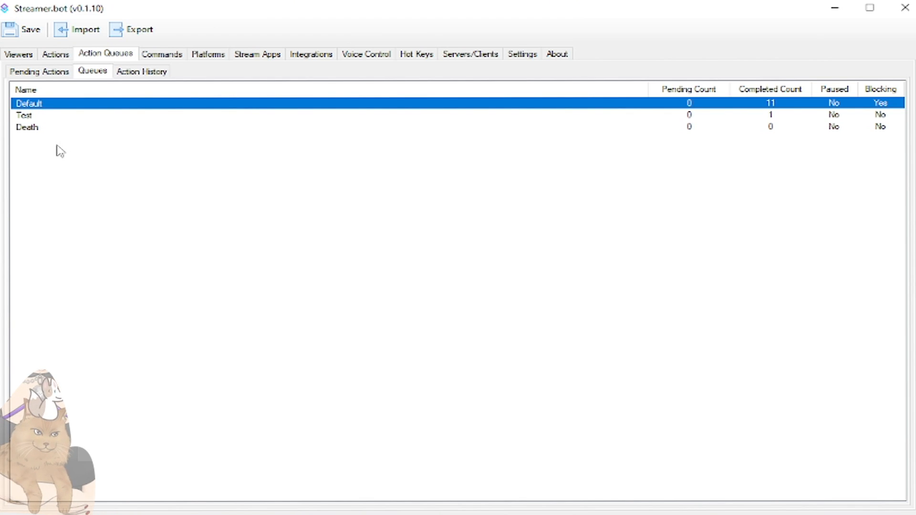
{"action": "right_click", "coordinate": [76, 106]}
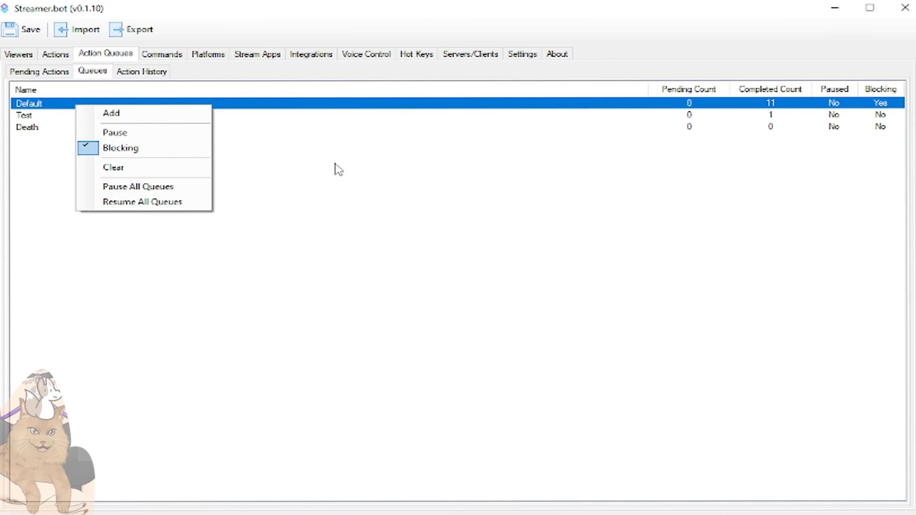
{"action": "left_click", "coordinate": [712, 245]}
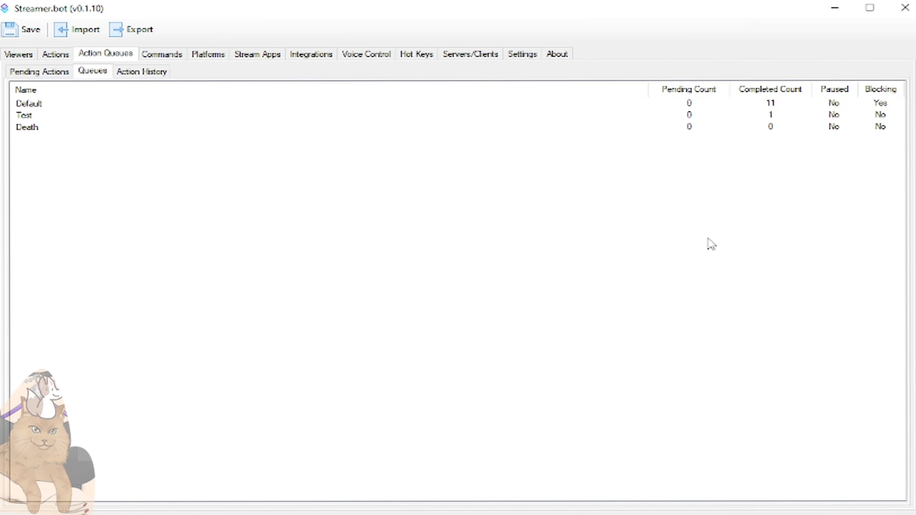
- Return to the list of actions and collapse the Events group
{"action": "left_click", "coordinate": [43, 53]}
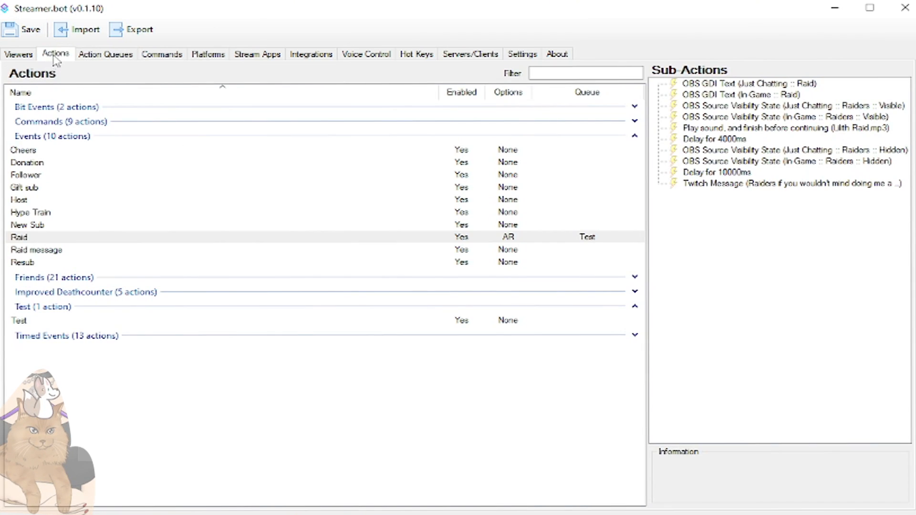
{"action": "left_click", "coordinate": [634, 136]}
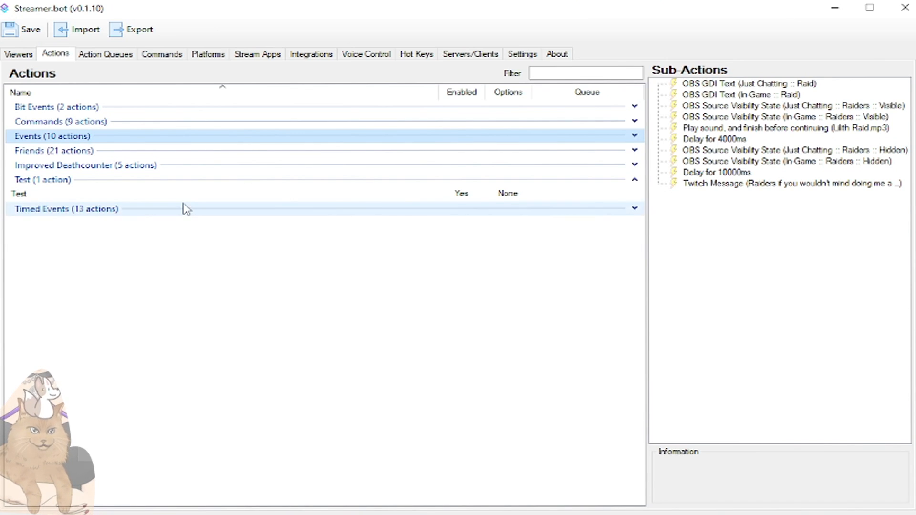
- Look through the integration pages from Streamlabs, StreamElements and VoiceMod to HypeRate.io, TipeeeStream and TreatStream
{"action": "left_click", "coordinate": [325, 55]}
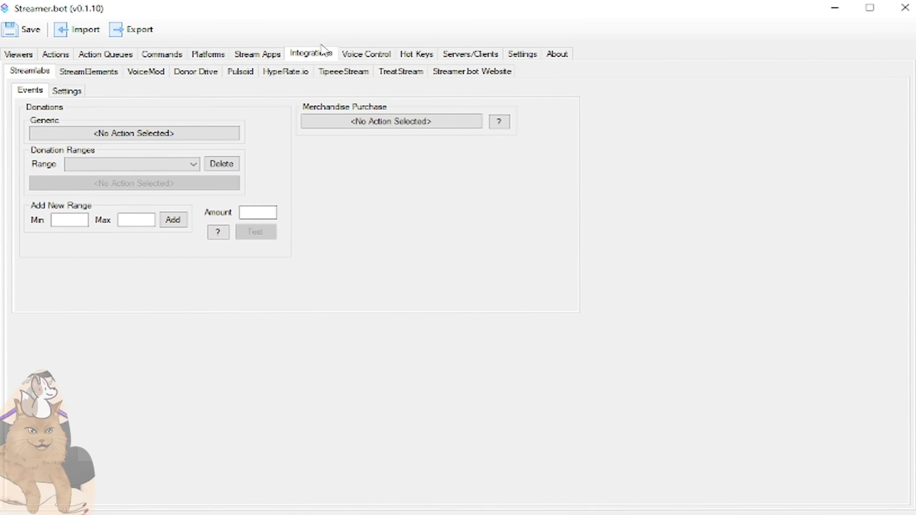
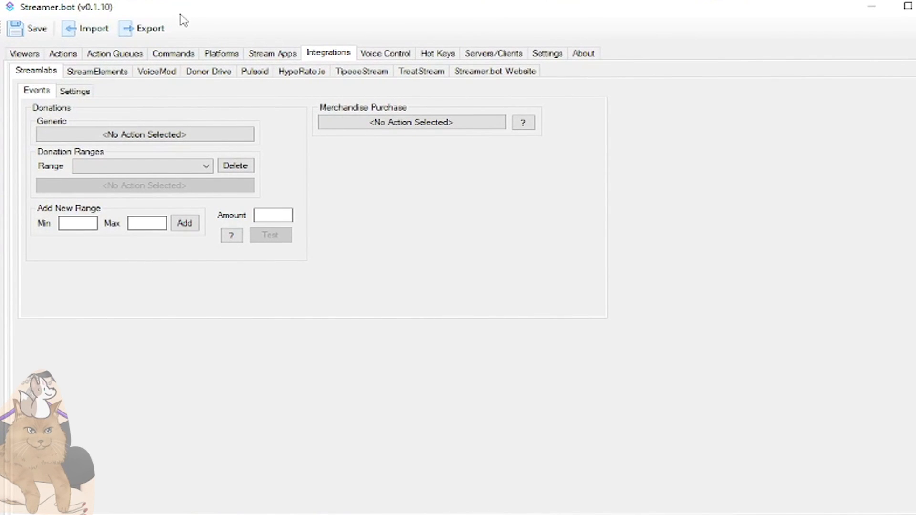
{"action": "left_click", "coordinate": [102, 58]}
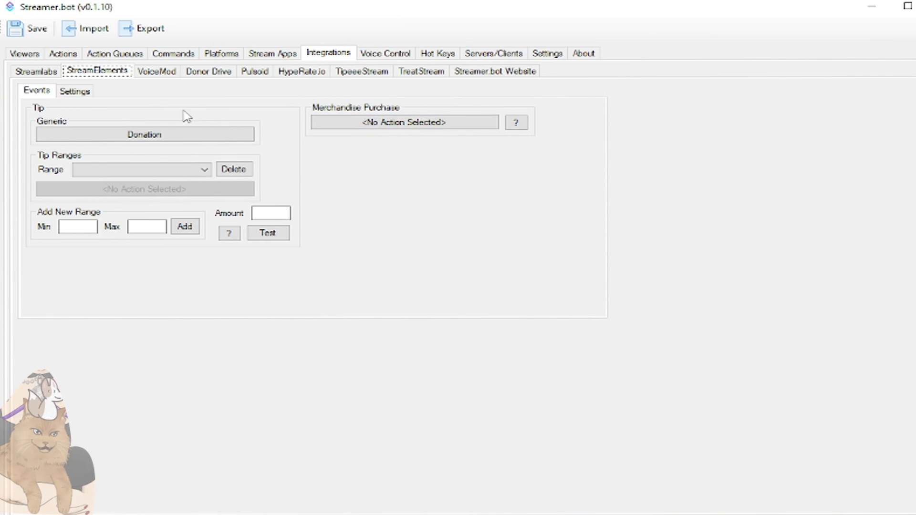
{"action": "left_click", "coordinate": [167, 75]}
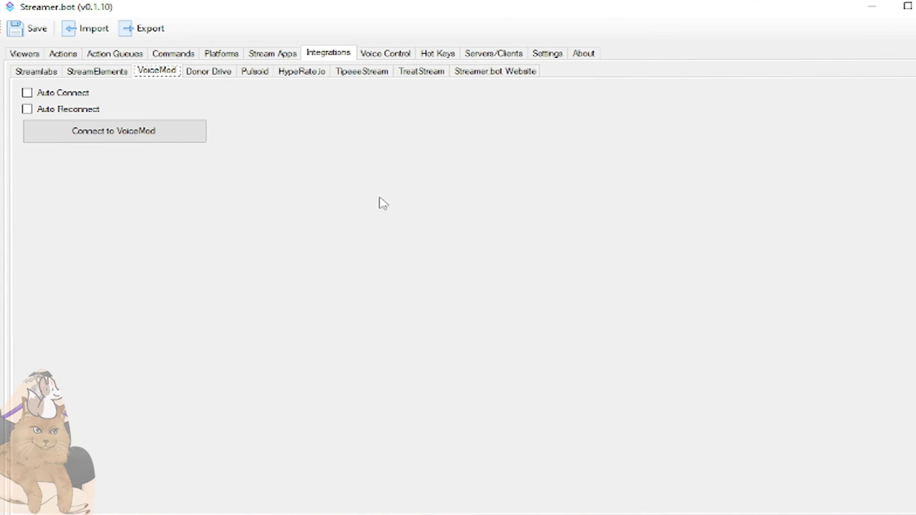
{"action": "left_click", "coordinate": [206, 75]}
{"action": "left_click", "coordinate": [255, 72]}
{"action": "left_click", "coordinate": [301, 73]}
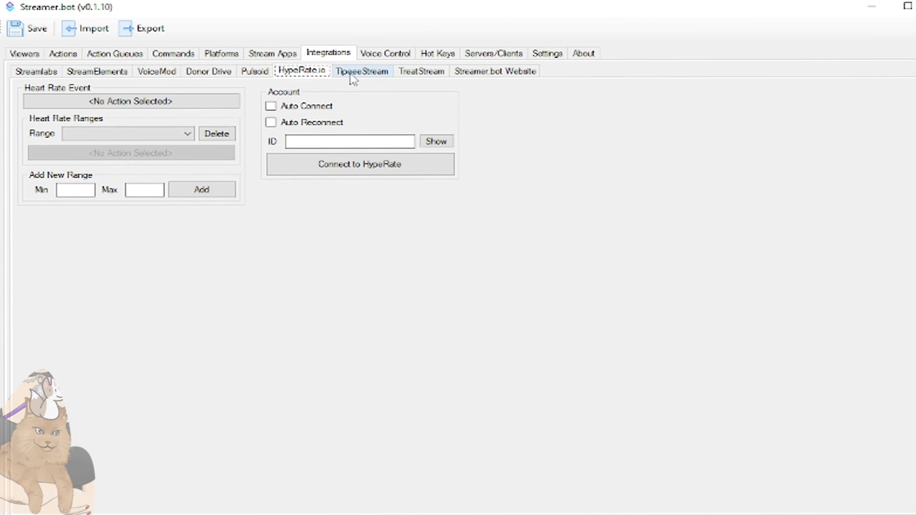
{"action": "left_click", "coordinate": [361, 73]}
{"action": "left_click", "coordinate": [444, 76]}
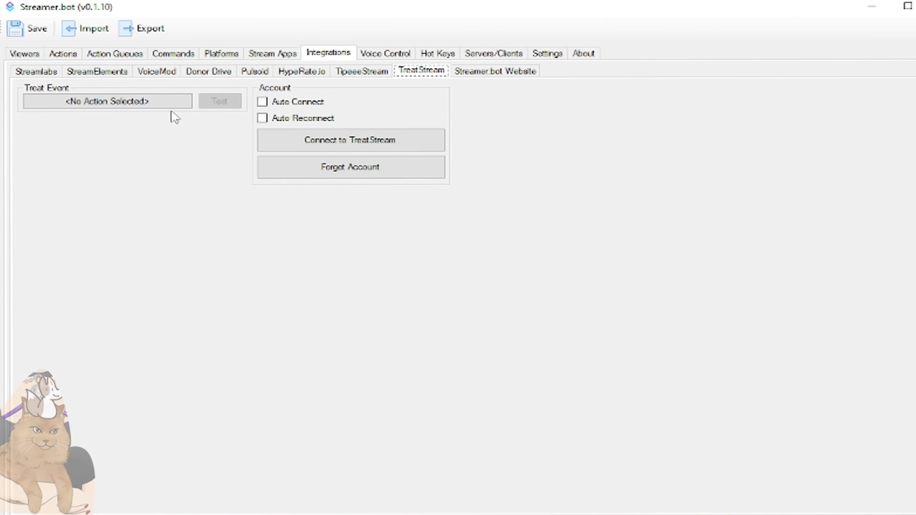
- Review the Sub Counter settings, including the output file path
{"action": "left_click", "coordinate": [546, 54]}
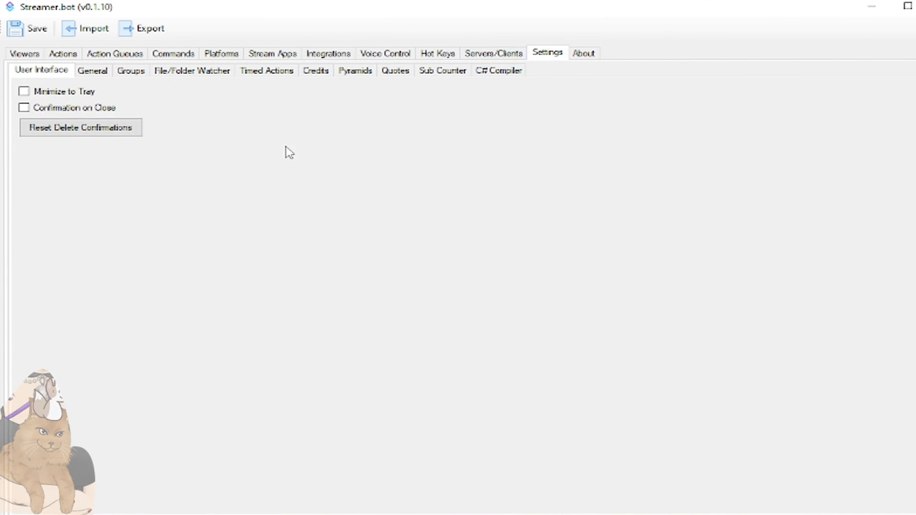
{"action": "left_click", "coordinate": [431, 72]}
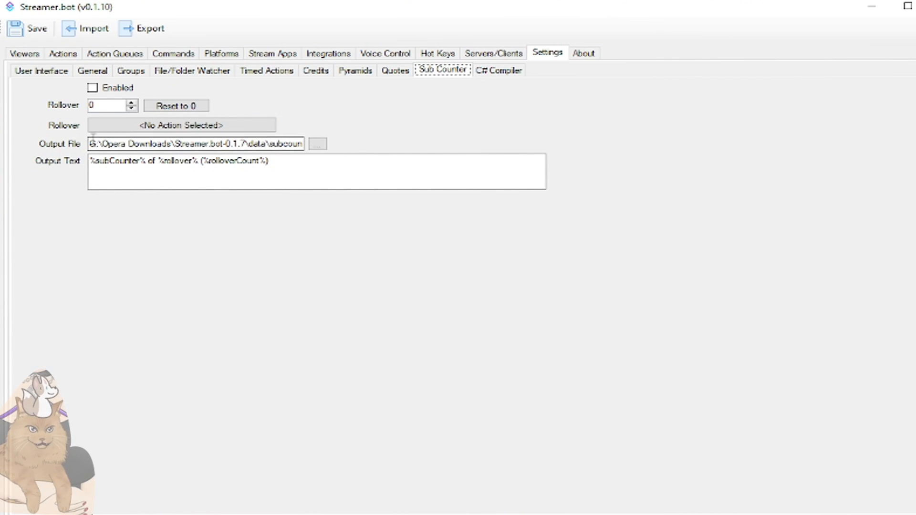
{"action": "double_click", "coordinate": [109, 145]}
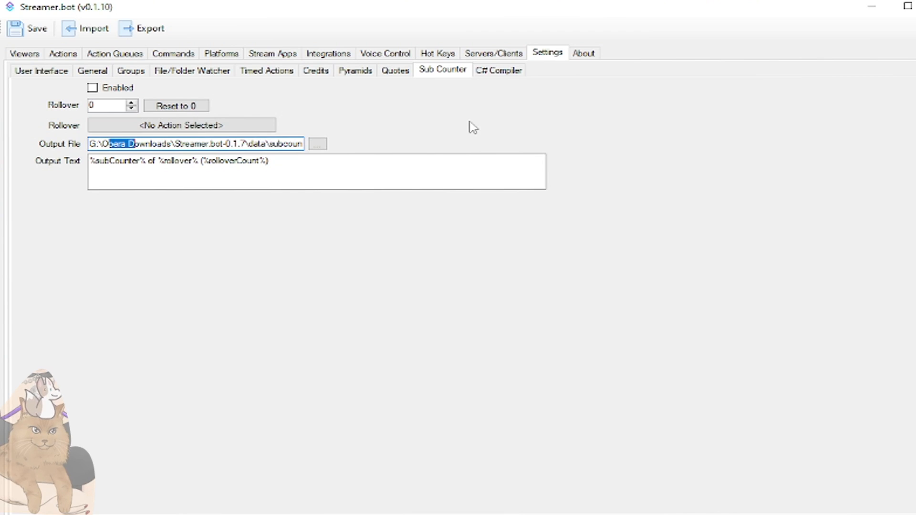
{"action": "left_click", "coordinate": [207, 140]}
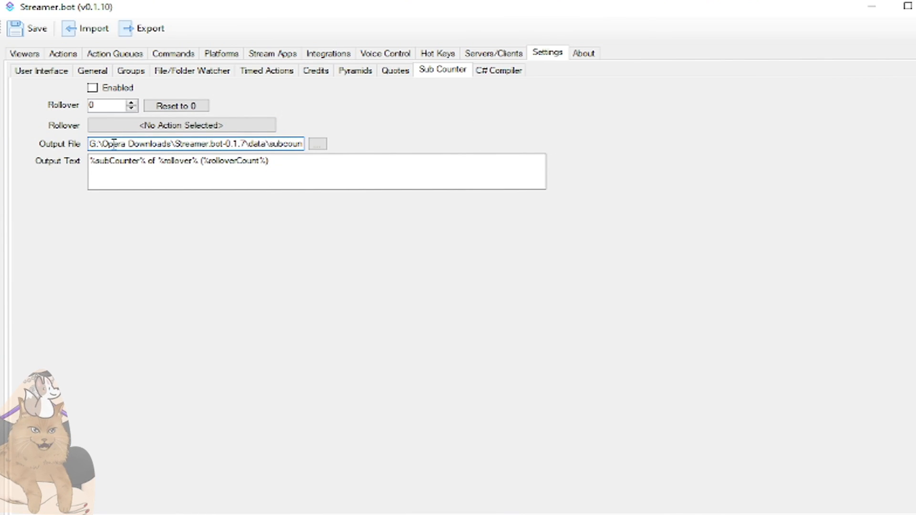
{"action": "left_click", "coordinate": [61, 54]}
{"action": "right_click", "coordinate": [149, 412]}
{"action": "left_click", "coordinate": [185, 420]}
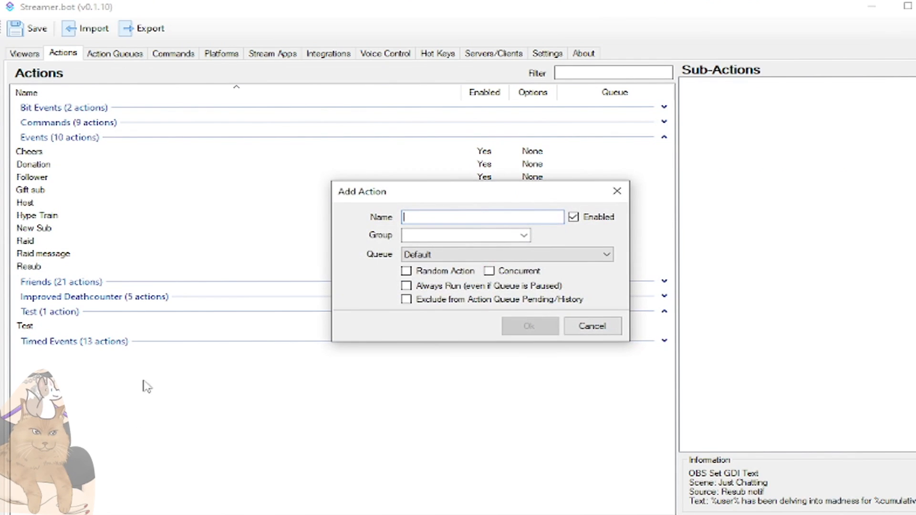
{"action": "left_click", "coordinate": [592, 326]}
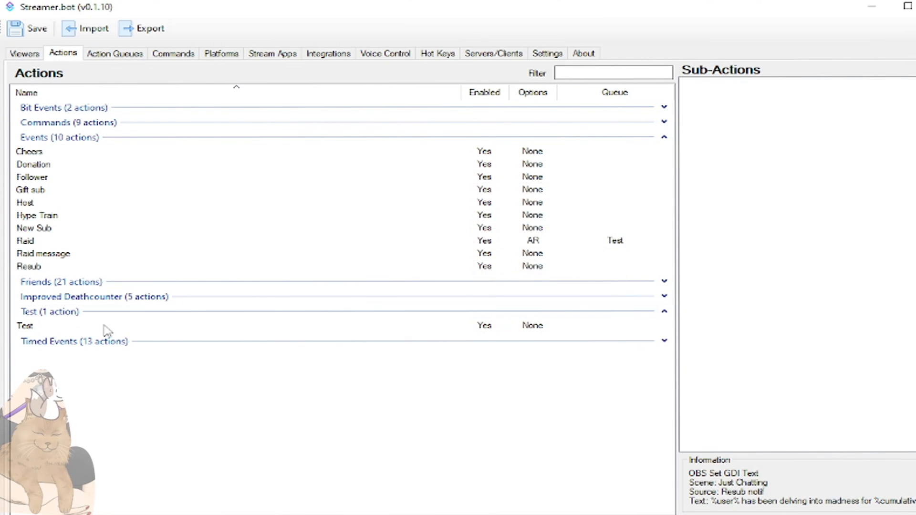
- Examine the File sub-action types that can be added to the Test action, leaving without adding one
{"action": "left_click", "coordinate": [109, 326]}
{"action": "right_click", "coordinate": [698, 192]}
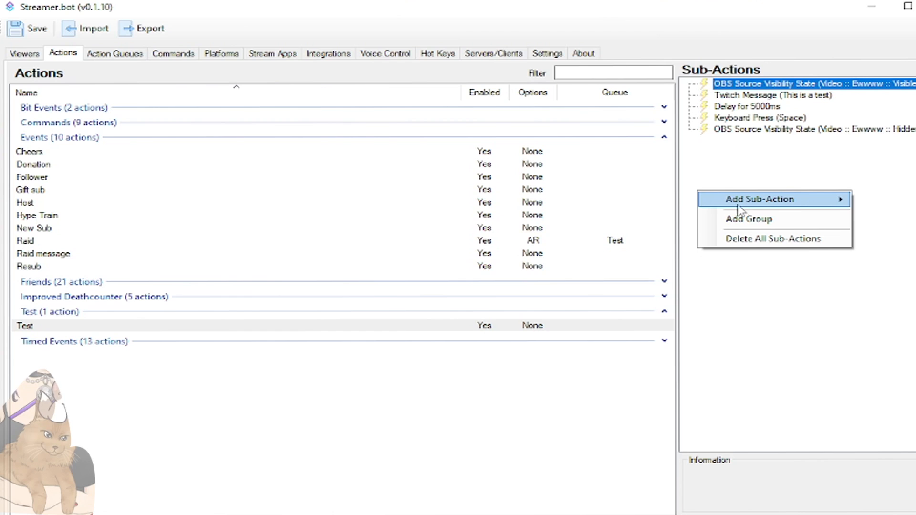
{"action": "left_click_drag", "start_coordinate": [538, 5], "coordinate": [168, 0]}
{"action": "right_click", "coordinate": [387, 140]}
{"action": "mouse_move", "coordinate": [469, 152]}
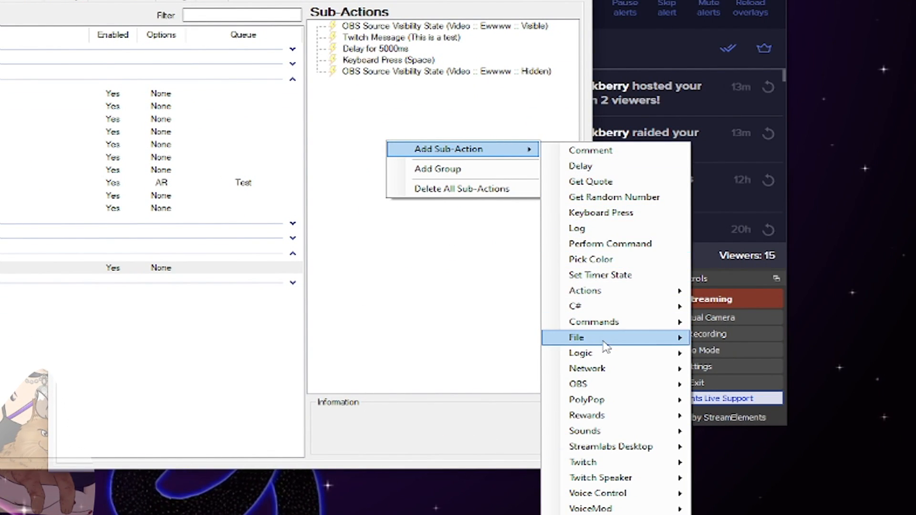
{"action": "mouse_move", "coordinate": [607, 345]}
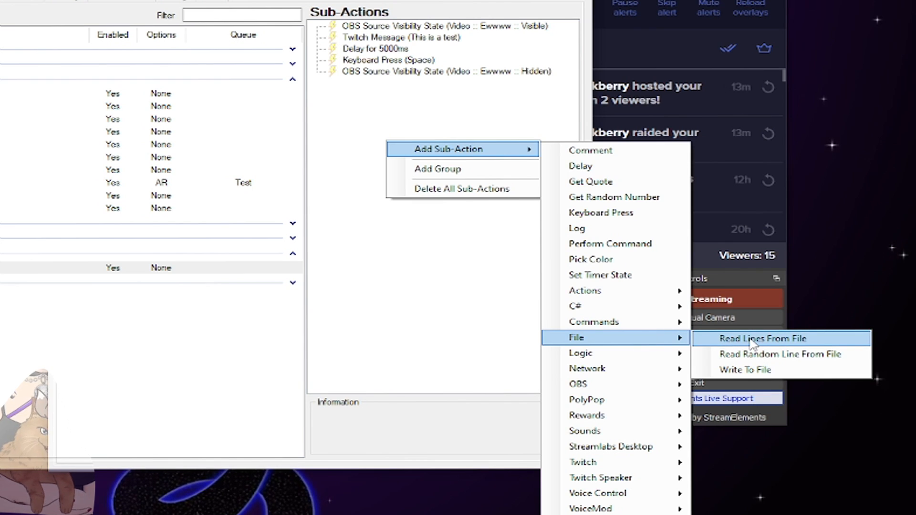
{"action": "left_click", "coordinate": [196, 387]}
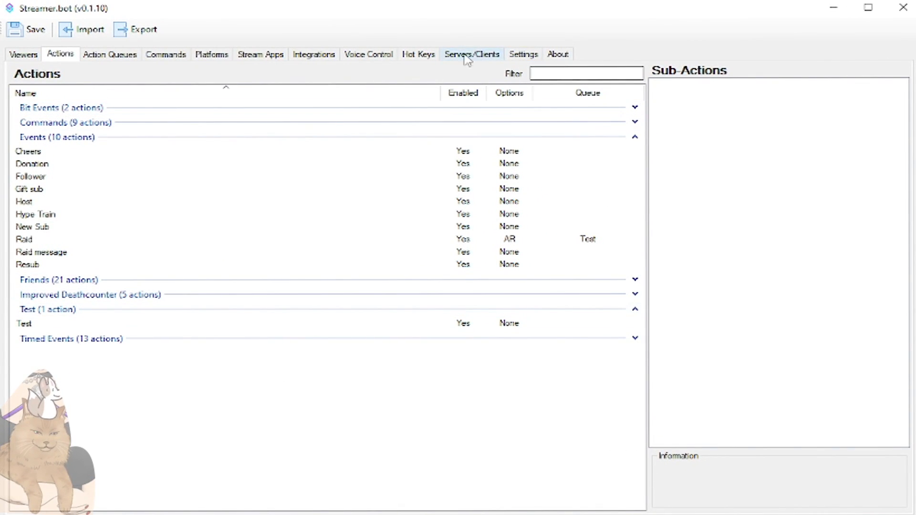
- Review the Pyramids settings and the Credits settings for recorded events, present users and top tracking
{"action": "left_click", "coordinate": [525, 55]}
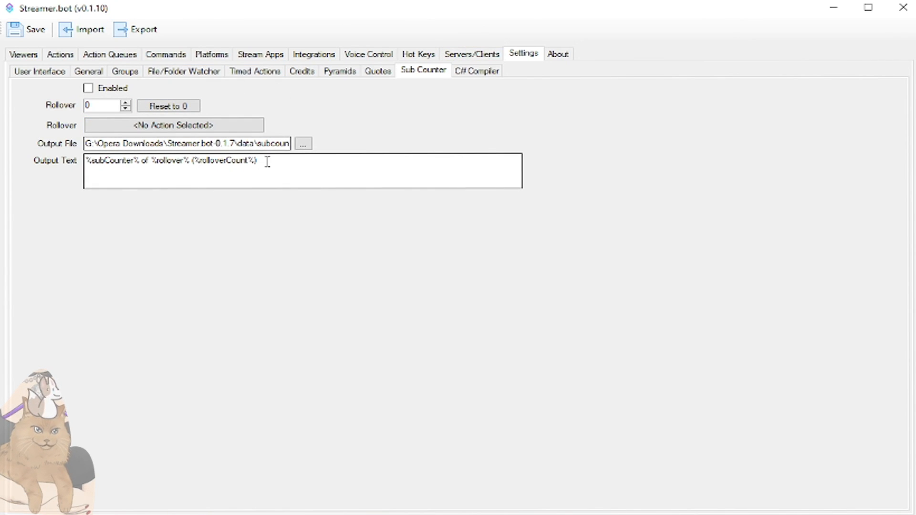
{"action": "left_click", "coordinate": [357, 73]}
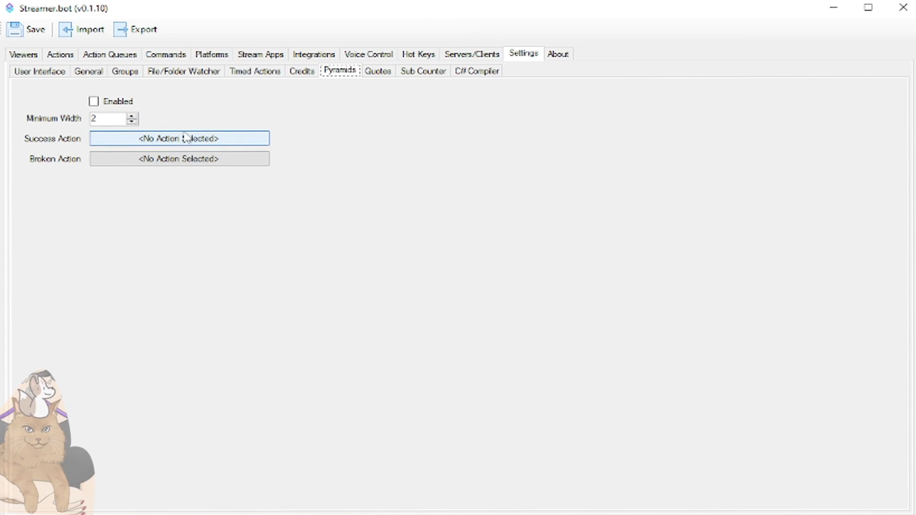
{"action": "left_click", "coordinate": [303, 70]}
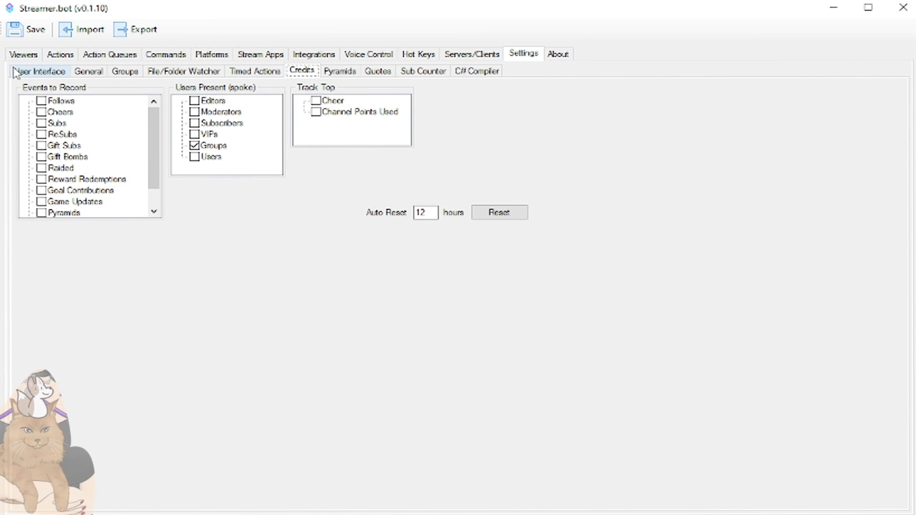
- Review the 18+ timed action's interval, line count and action selection, leaving its settings as they are
{"action": "left_click", "coordinate": [257, 71]}
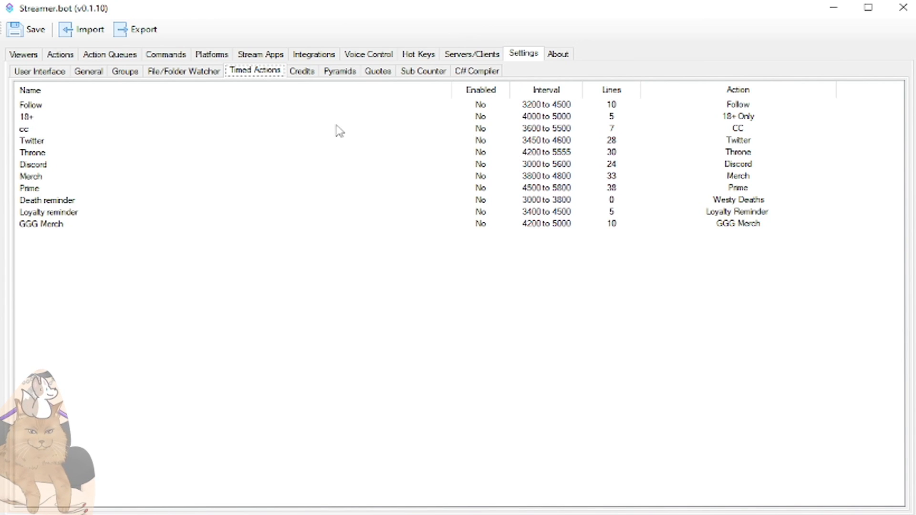
{"action": "mouse_move", "coordinate": [349, 19]}
{"action": "left_mouse_down"}
{"action": "mouse_move", "coordinate": [367, 17]}
{"action": "mouse_move", "coordinate": [346, 18]}
{"action": "left_mouse_up"}
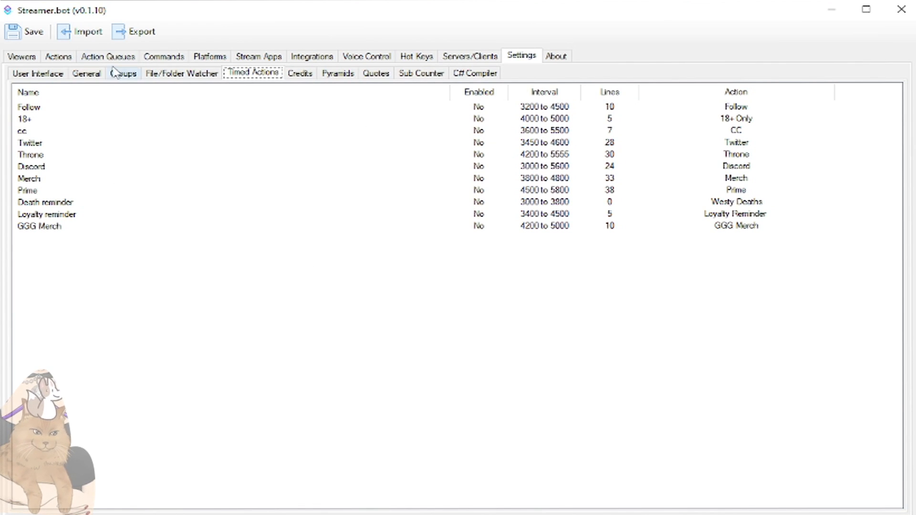
{"action": "double_click", "coordinate": [34, 119]}
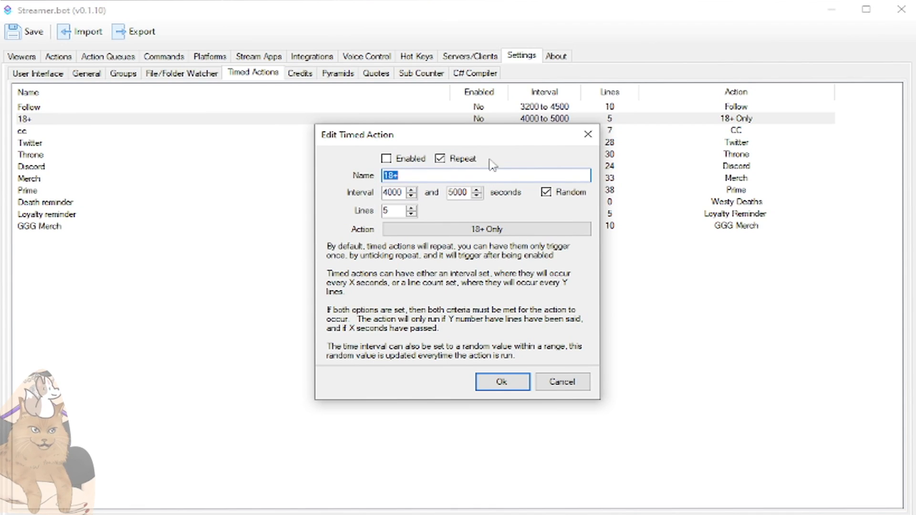
{"action": "left_click", "coordinate": [388, 212]}
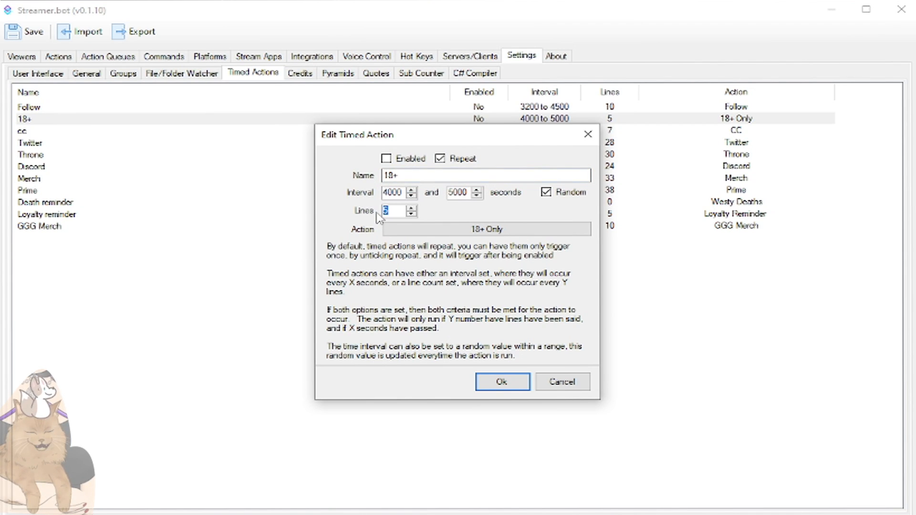
{"action": "left_click", "coordinate": [440, 227]}
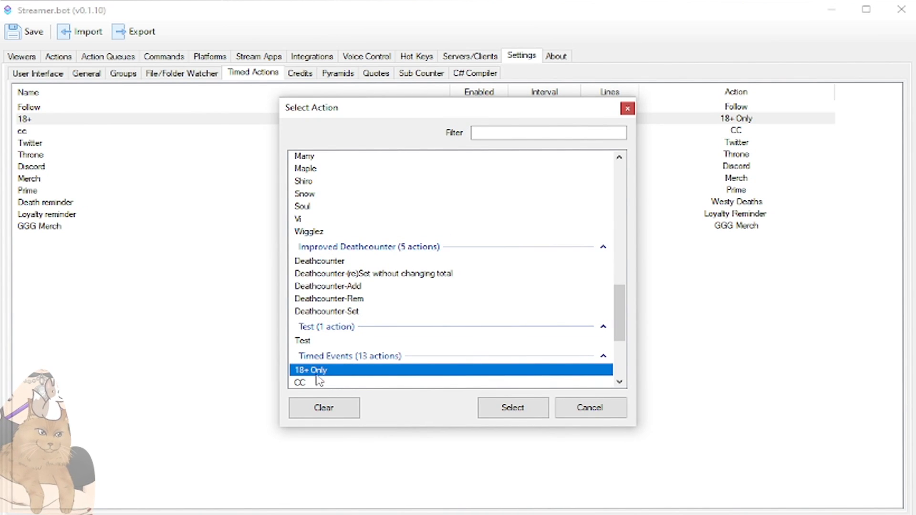
{"action": "left_click", "coordinate": [607, 408]}
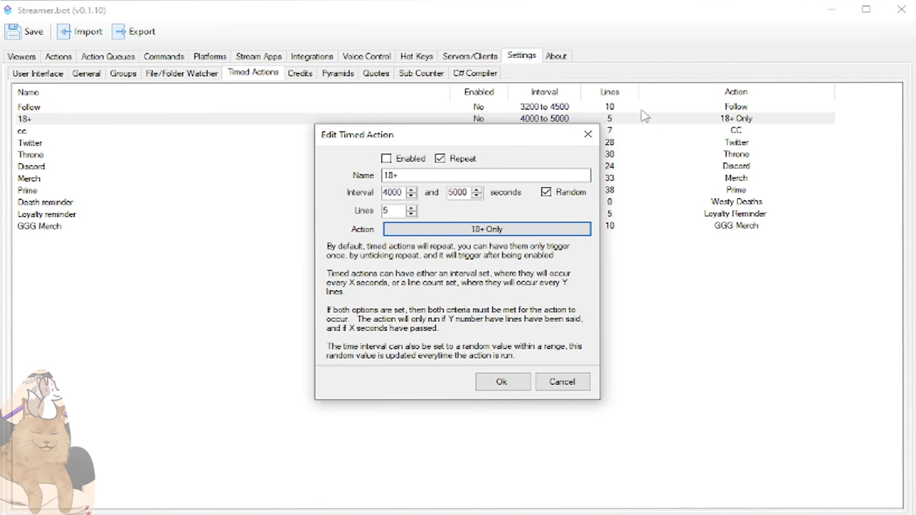
{"action": "left_click", "coordinate": [589, 139]}
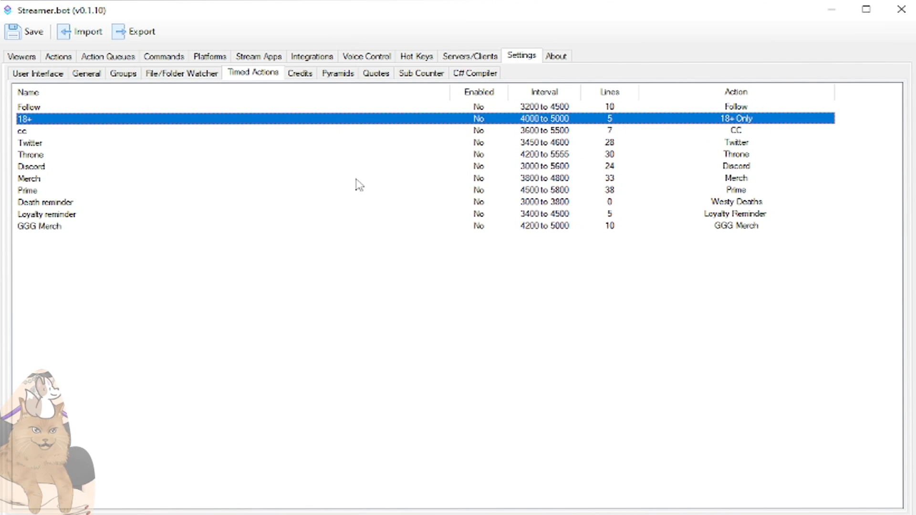
- Inspect the interval and line settings of the Death reminder and Merch timed actions, closing each without edits
{"action": "left_click", "coordinate": [90, 131]}
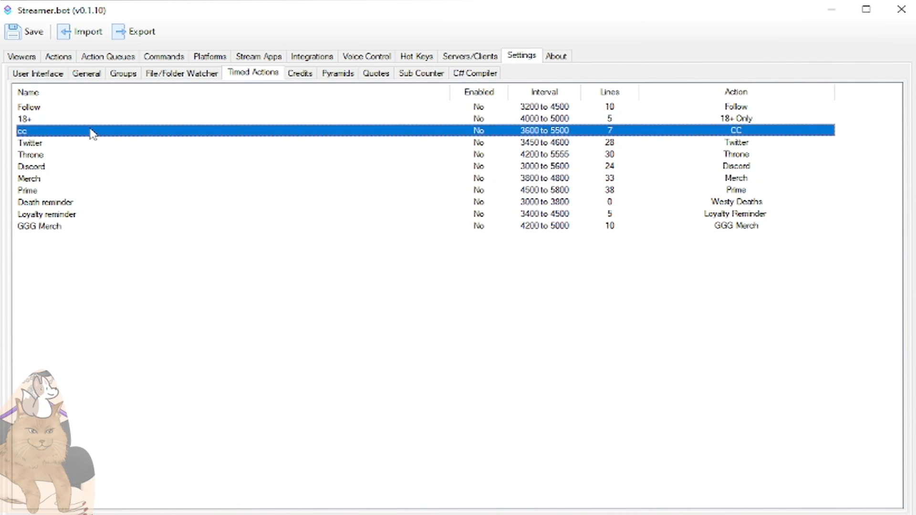
{"action": "double_click", "coordinate": [59, 203]}
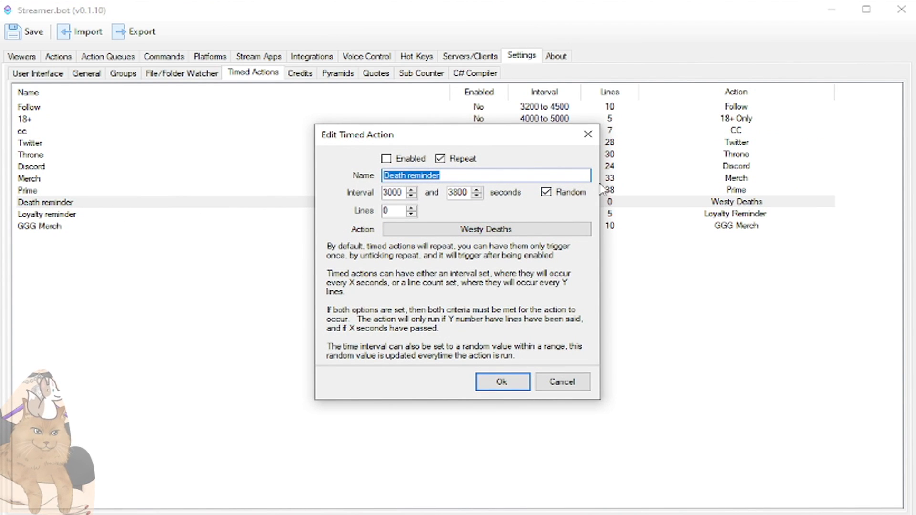
{"action": "left_click", "coordinate": [587, 134]}
{"action": "double_click", "coordinate": [88, 180]}
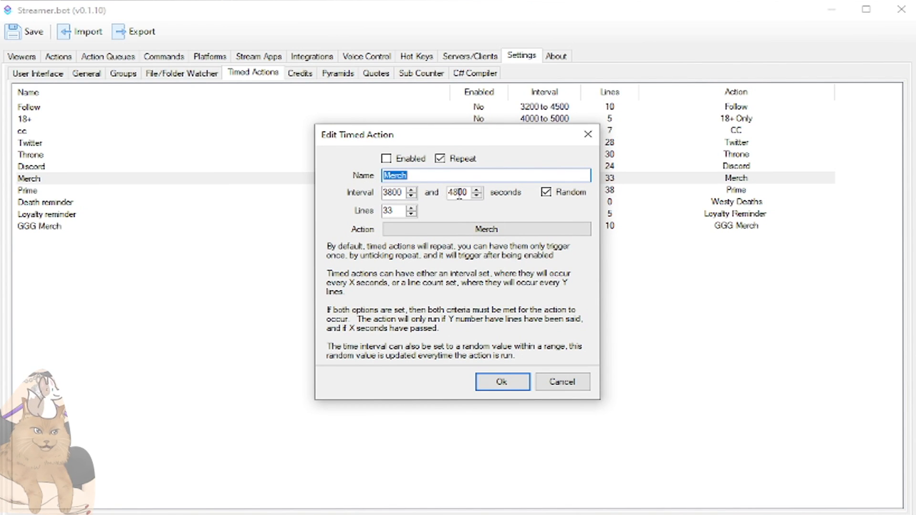
{"action": "left_click", "coordinate": [402, 211]}
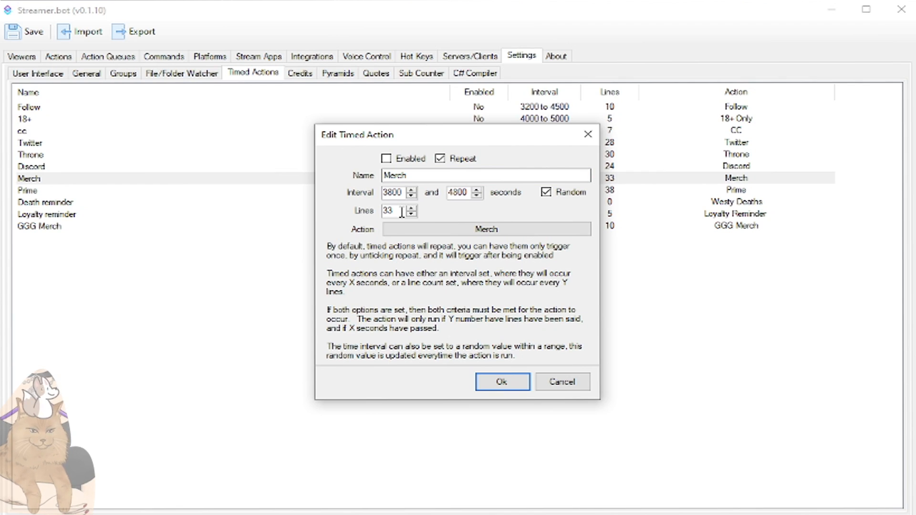
{"action": "left_click", "coordinate": [587, 135]}
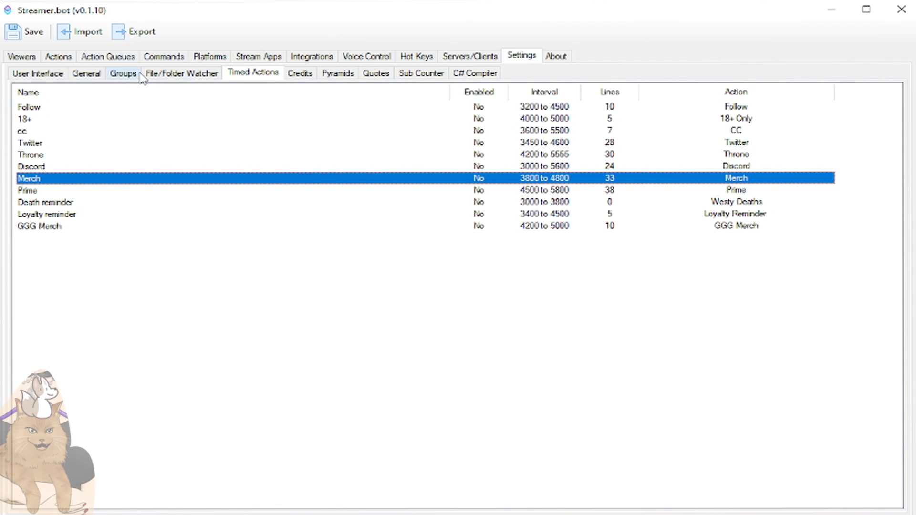
- Look over the Groups and General settings, the Hot Keys page and the Voice Control commands
{"action": "left_click", "coordinate": [119, 76]}
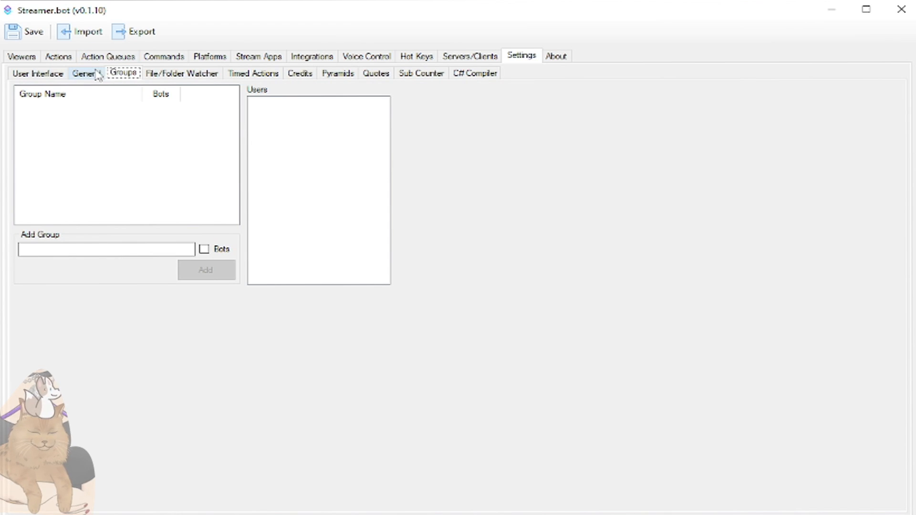
{"action": "left_click", "coordinate": [96, 75]}
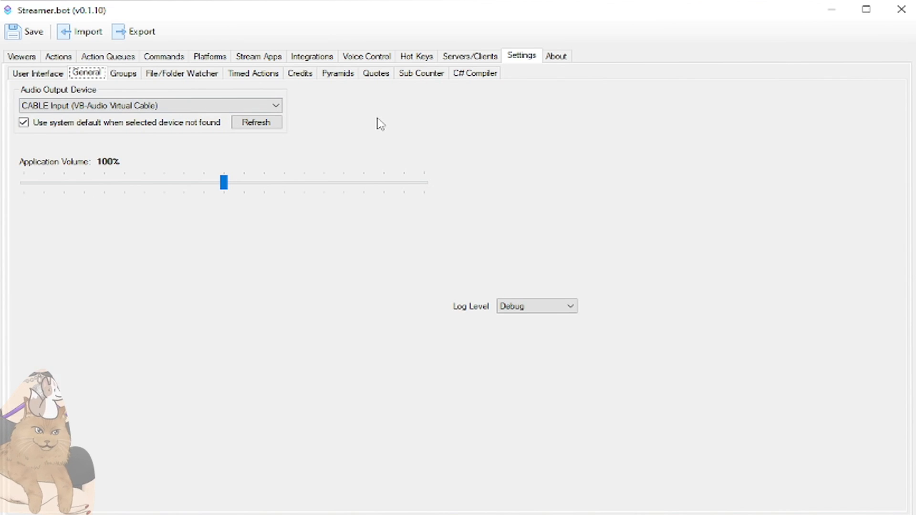
{"action": "left_click", "coordinate": [437, 62]}
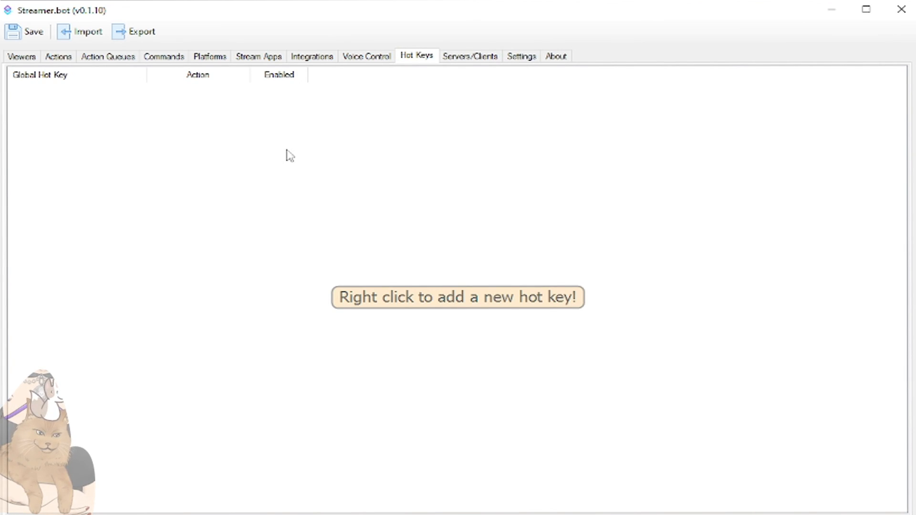
{"action": "left_click", "coordinate": [381, 63]}
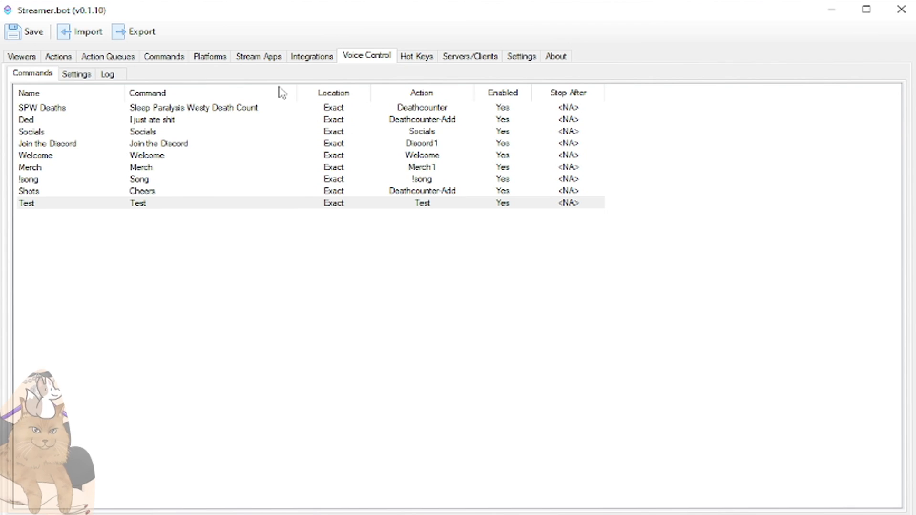
- Expand the Commands group of actions and view the sub-actions of Lurk, Throne1 and SO
{"action": "left_click", "coordinate": [61, 59]}
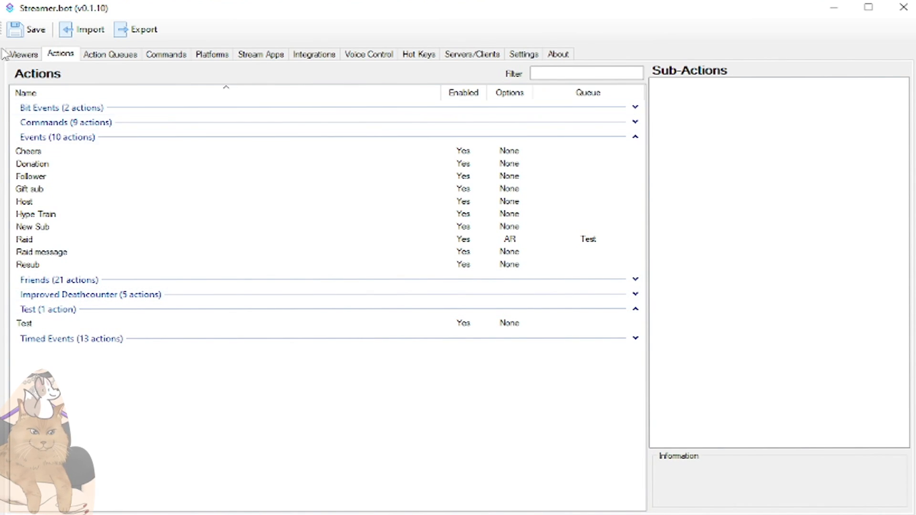
{"action": "left_click", "coordinate": [625, 121]}
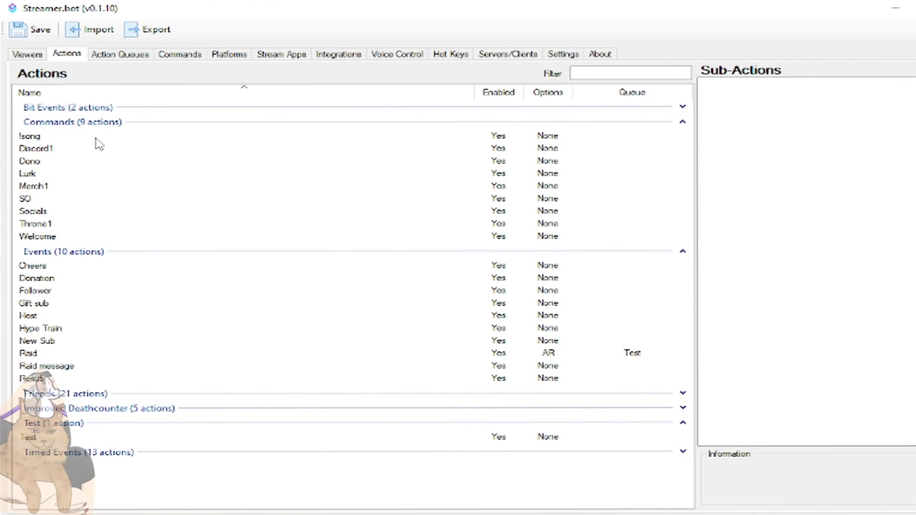
{"action": "left_click", "coordinate": [96, 138]}
{"action": "left_click", "coordinate": [61, 175]}
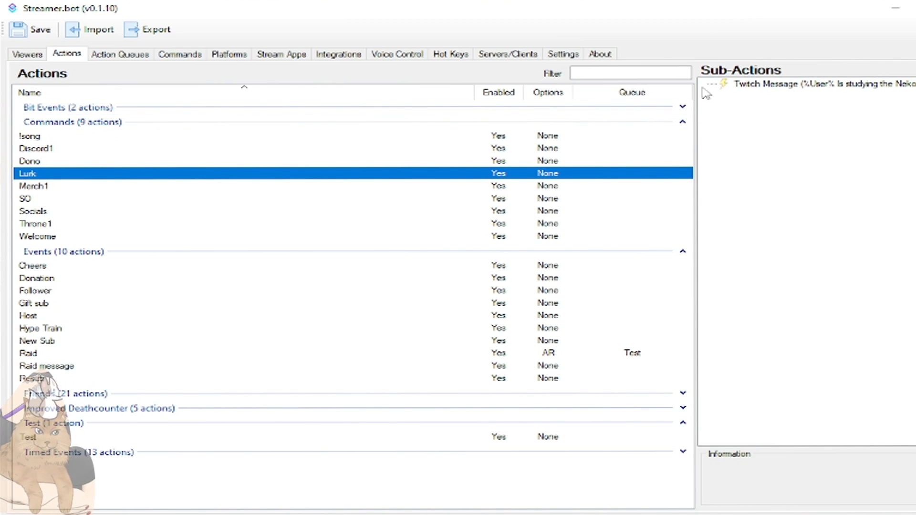
{"action": "left_click", "coordinate": [78, 225]}
{"action": "left_click", "coordinate": [75, 200]}
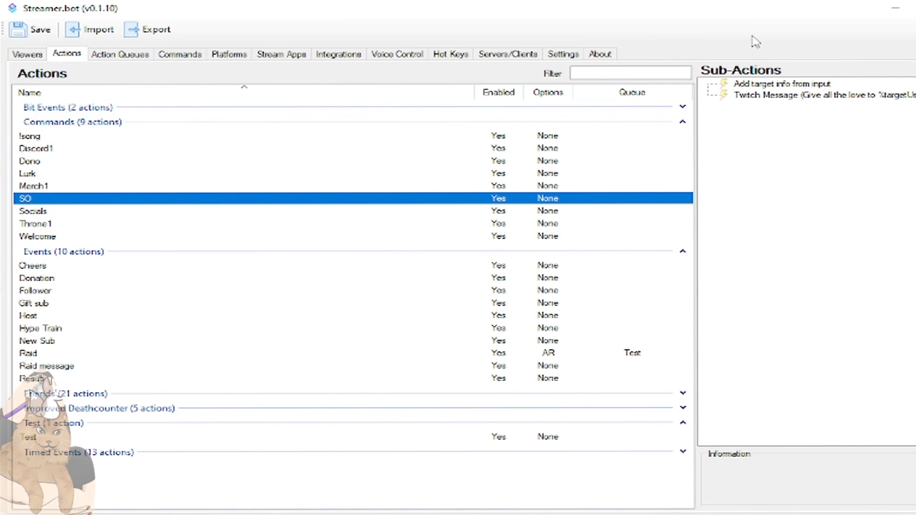
- Check which sub-action types the SO action offers and view its Add Target Info sub-action, cancelling without changes
{"action": "right_click", "coordinate": [731, 125]}
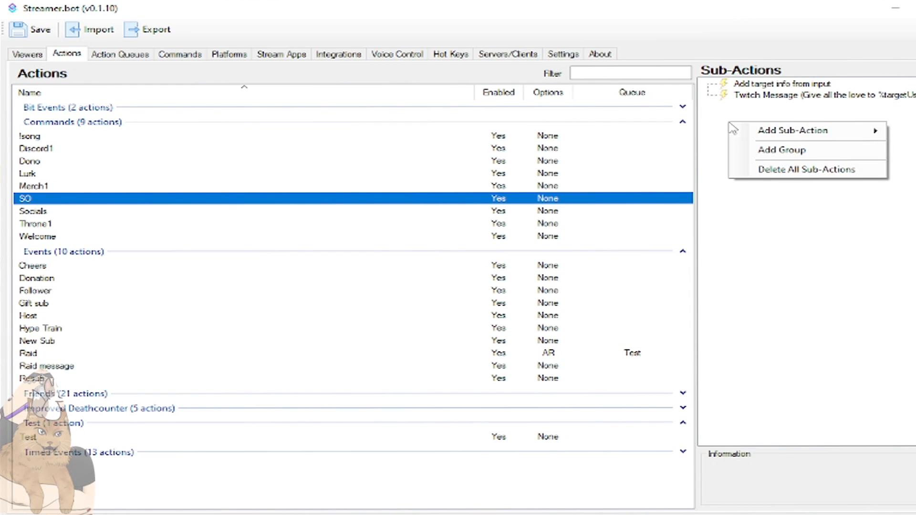
{"action": "mouse_move", "coordinate": [763, 130]}
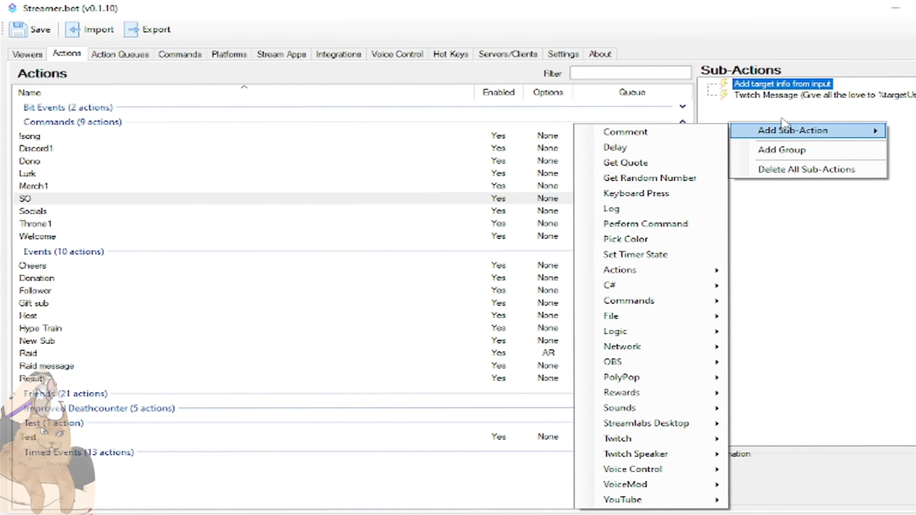
{"action": "left_click", "coordinate": [901, 126]}
{"action": "double_click", "coordinate": [830, 85]}
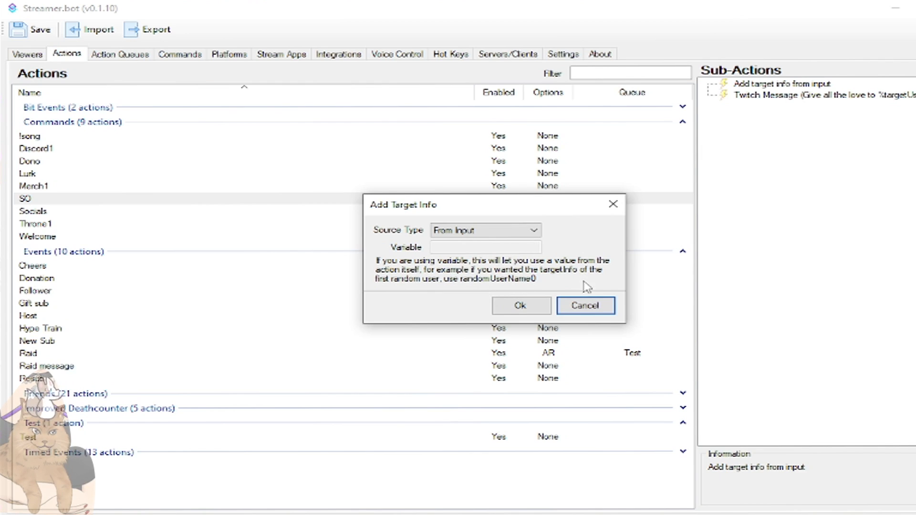
{"action": "left_click", "coordinate": [587, 306]}
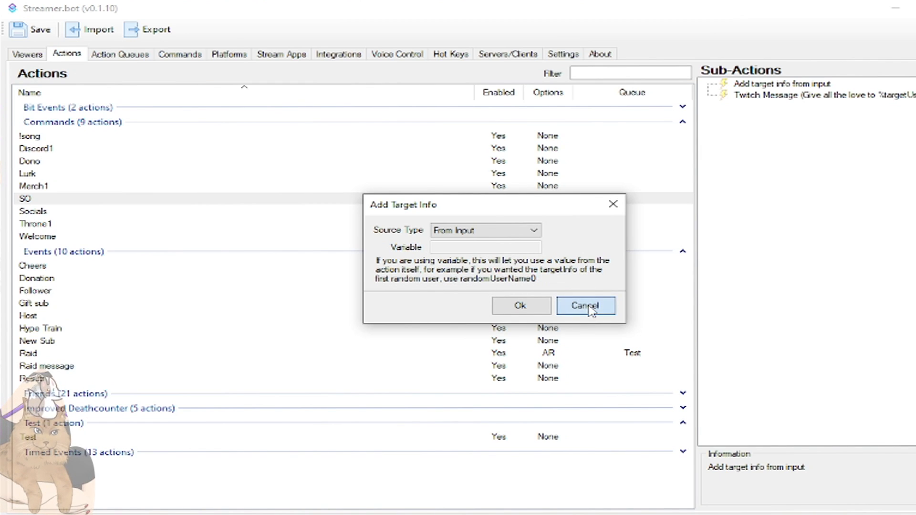
- Examine the SO action's Twitch message, highlighting the %targetUser% and %game% variables and the twitch.tv link, without saving changes
{"action": "double_click", "coordinate": [837, 96]}
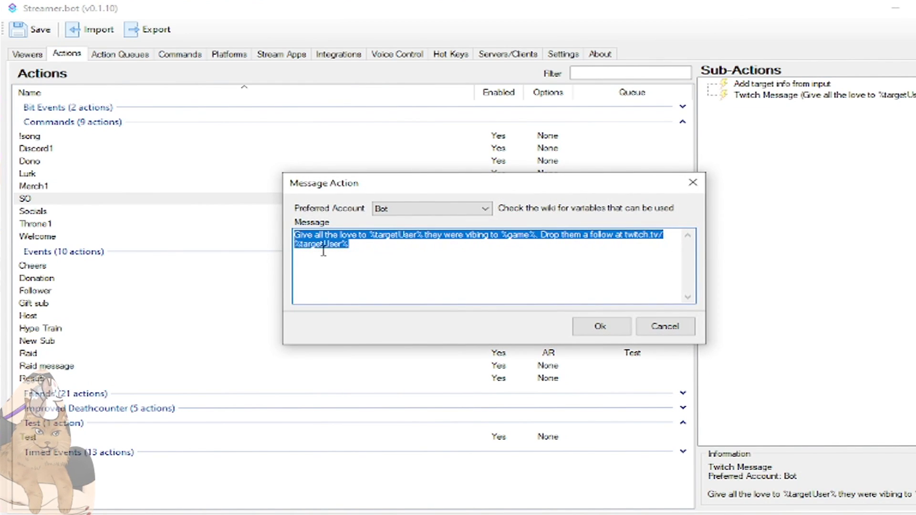
{"action": "left_click", "coordinate": [315, 244]}
{"action": "left_click_drag", "start_coordinate": [374, 234], "coordinate": [418, 231]}
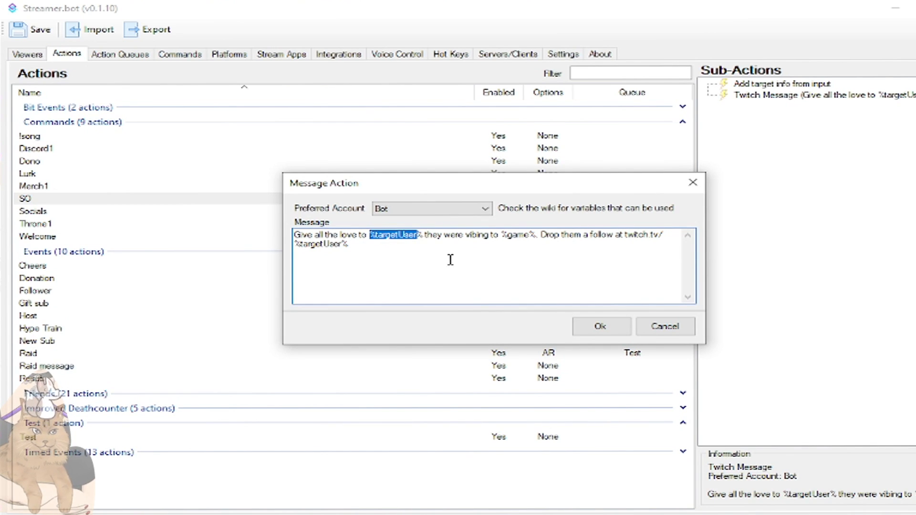
{"action": "left_click_drag", "start_coordinate": [502, 235], "coordinate": [537, 234]}
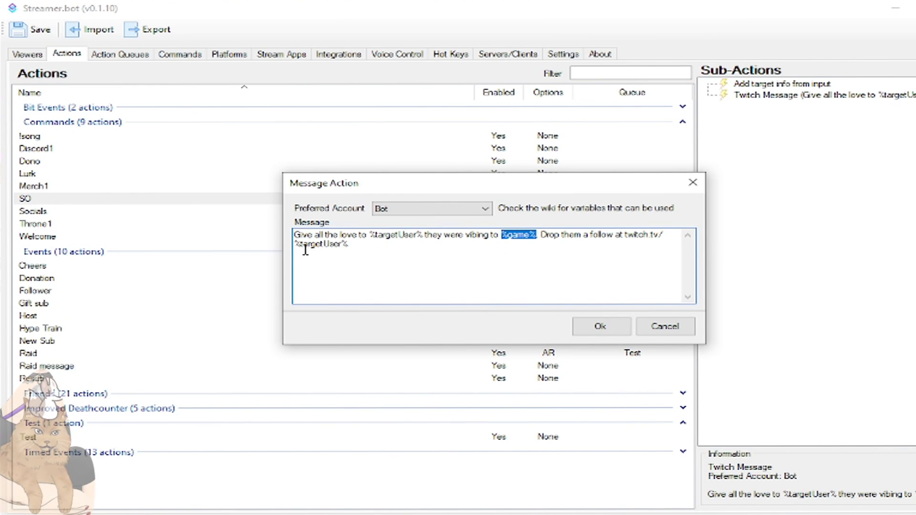
{"action": "left_click_drag", "start_coordinate": [625, 235], "coordinate": [642, 251]}
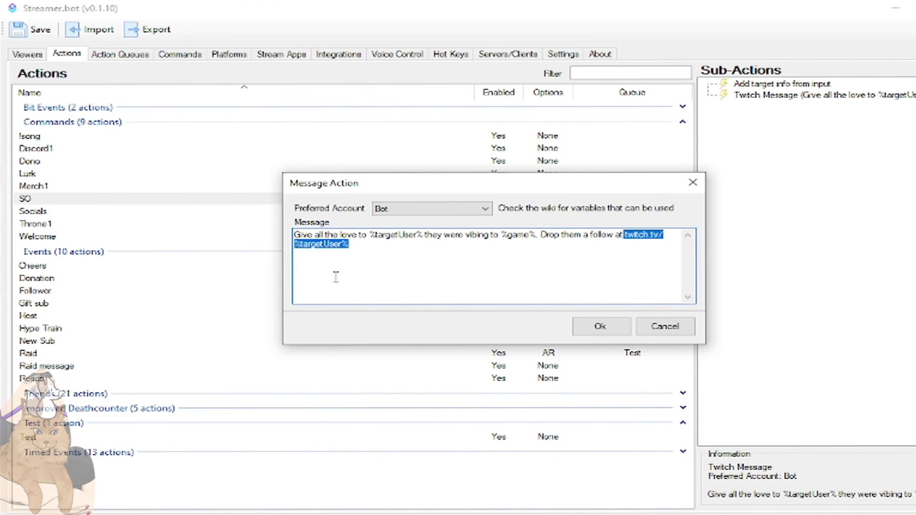
{"action": "left_click", "coordinate": [664, 324]}
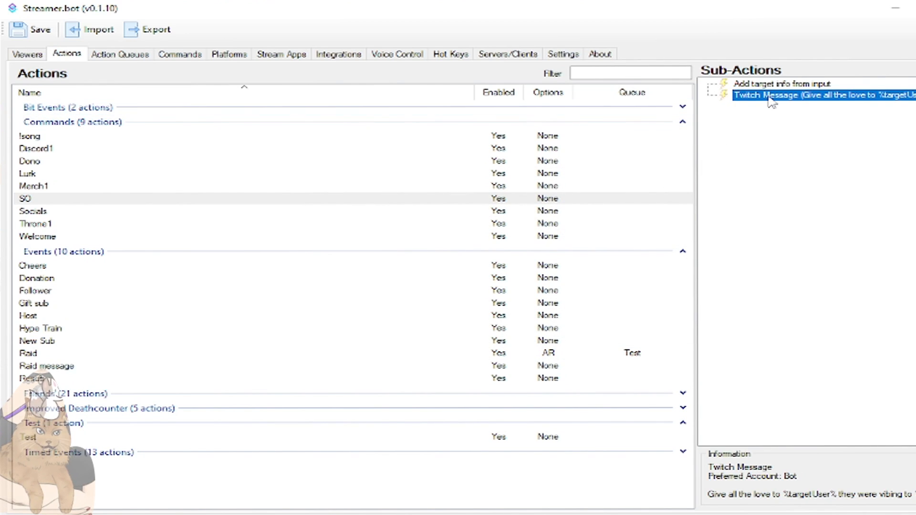
- Check the Hot Keys page, then return to the actions and show the Improved Deathcounter group with Commands and Events collapsed
{"action": "left_click", "coordinate": [453, 56]}
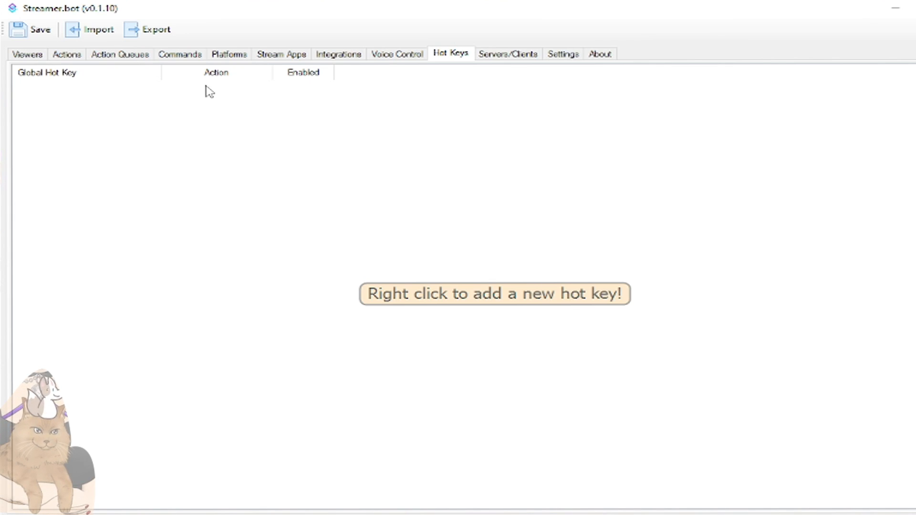
{"action": "left_click", "coordinate": [68, 57]}
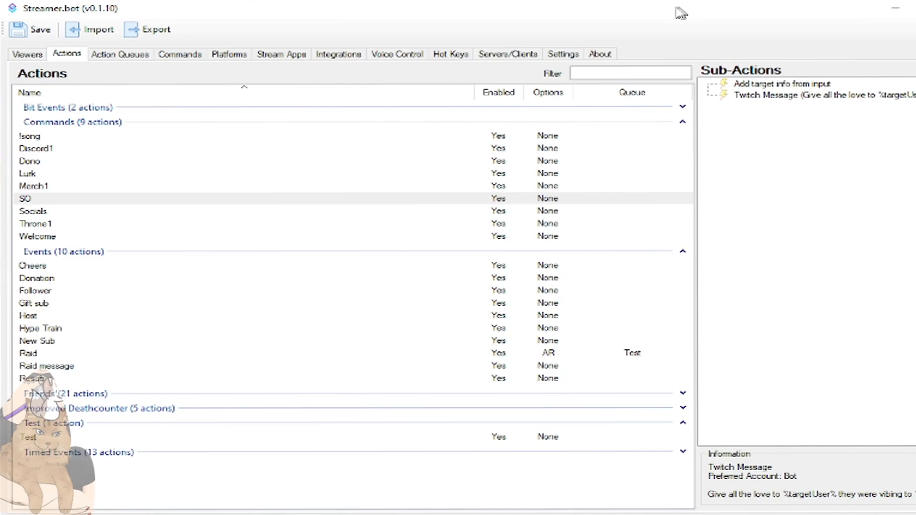
{"action": "left_click_drag", "start_coordinate": [682, 13], "coordinate": [614, 13]}
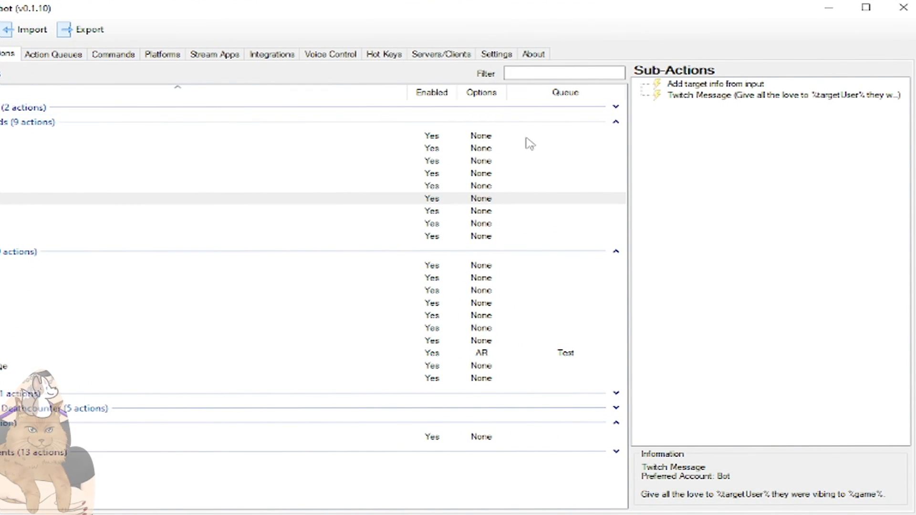
{"action": "left_click", "coordinate": [616, 122]}
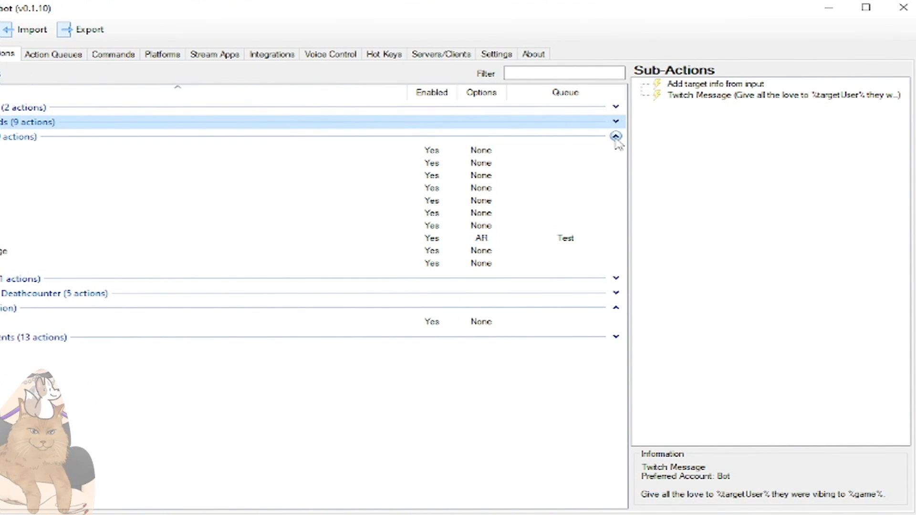
{"action": "left_click", "coordinate": [616, 137]}
{"action": "key", "text": "super+Up"}
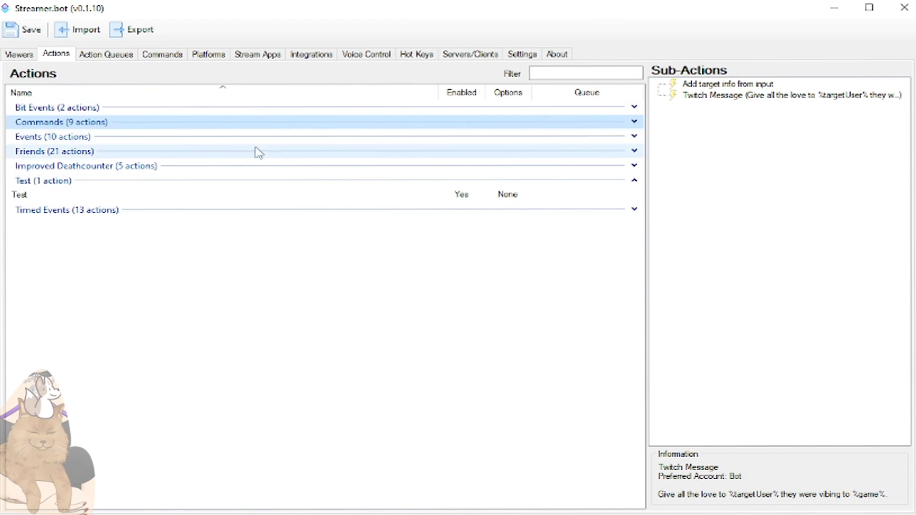
{"action": "left_click", "coordinate": [635, 166]}
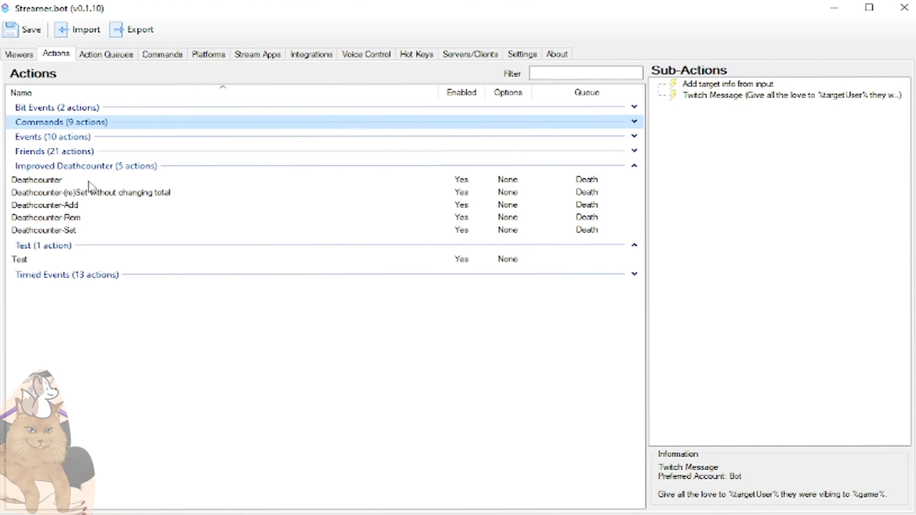
- Examine the Deathcounter action's Add Target Info settings and its Execute C# Code sub-action, cancelling both without changes
{"action": "left_click", "coordinate": [65, 181]}
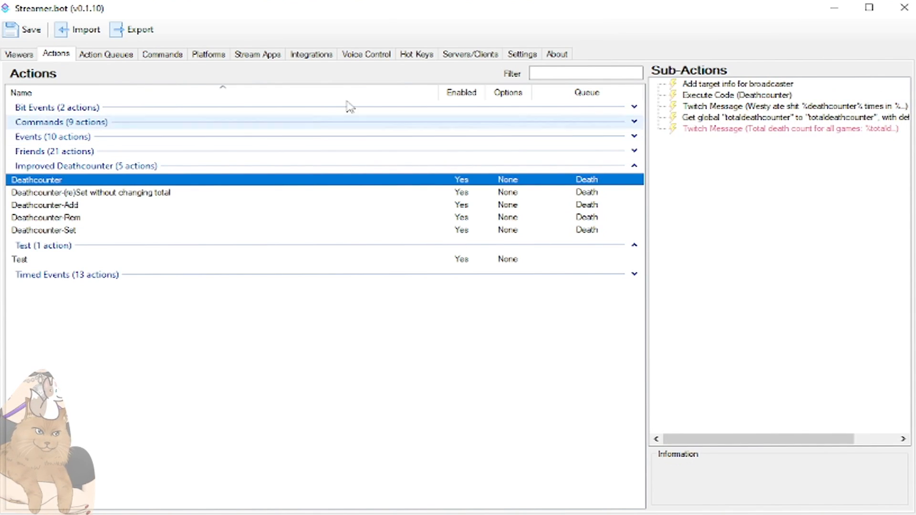
{"action": "double_click", "coordinate": [735, 86]}
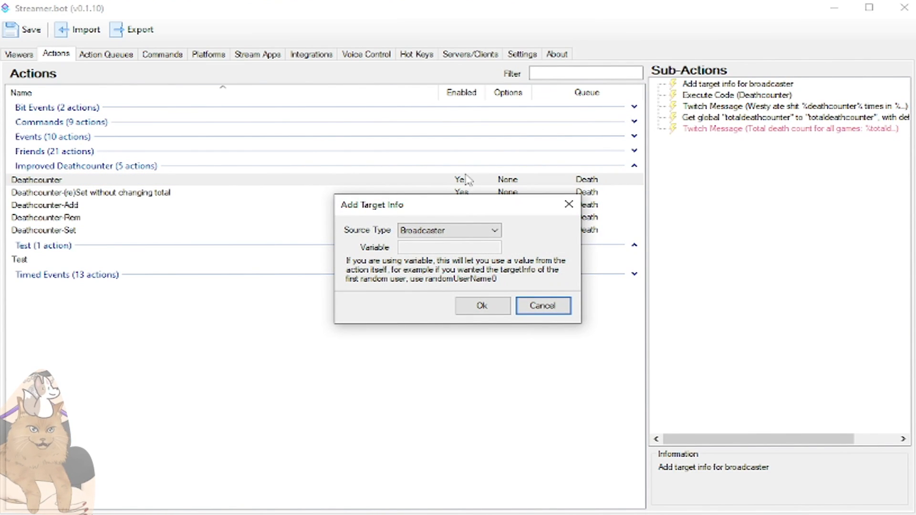
{"action": "left_click_drag", "start_coordinate": [413, 211], "coordinate": [287, 204]}
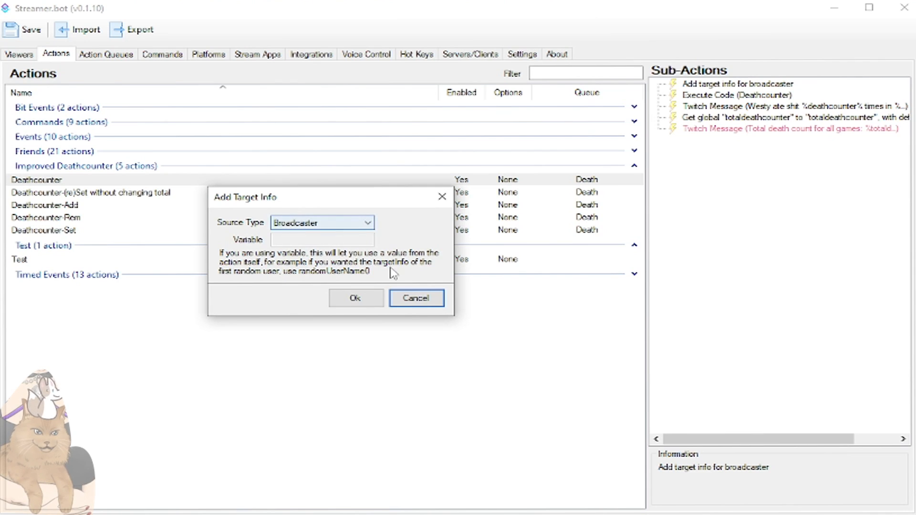
{"action": "left_click", "coordinate": [392, 298]}
{"action": "double_click", "coordinate": [739, 95]}
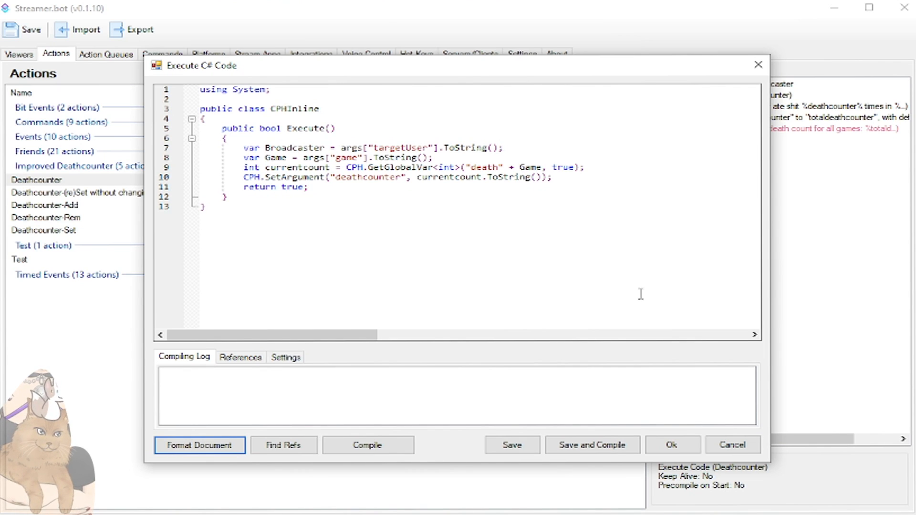
{"action": "left_click", "coordinate": [744, 446]}
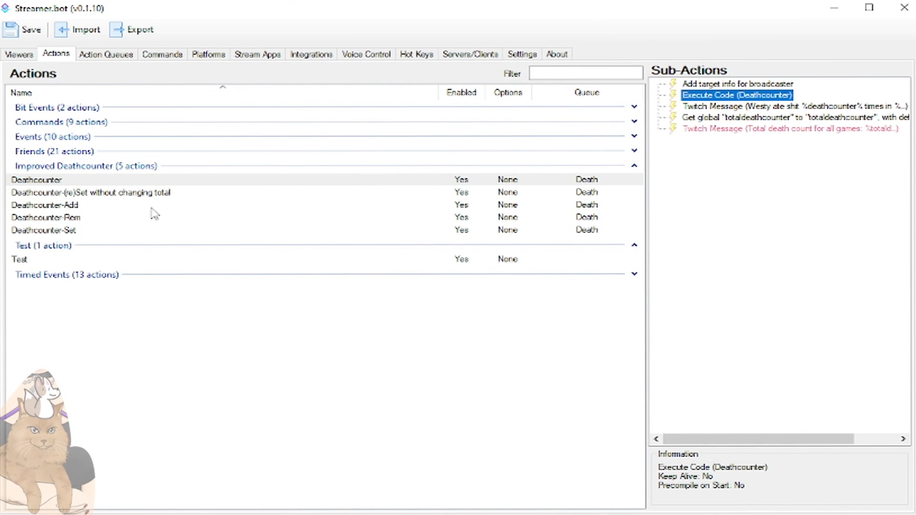
- Examine the C# code and the Twitch message of the Deathcounter-Add action without saving changes
{"action": "left_click", "coordinate": [158, 206]}
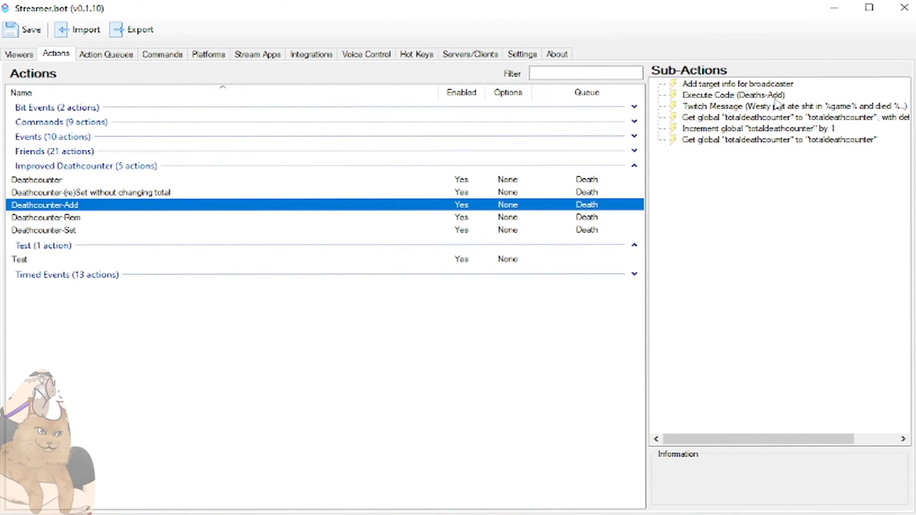
{"action": "double_click", "coordinate": [775, 97]}
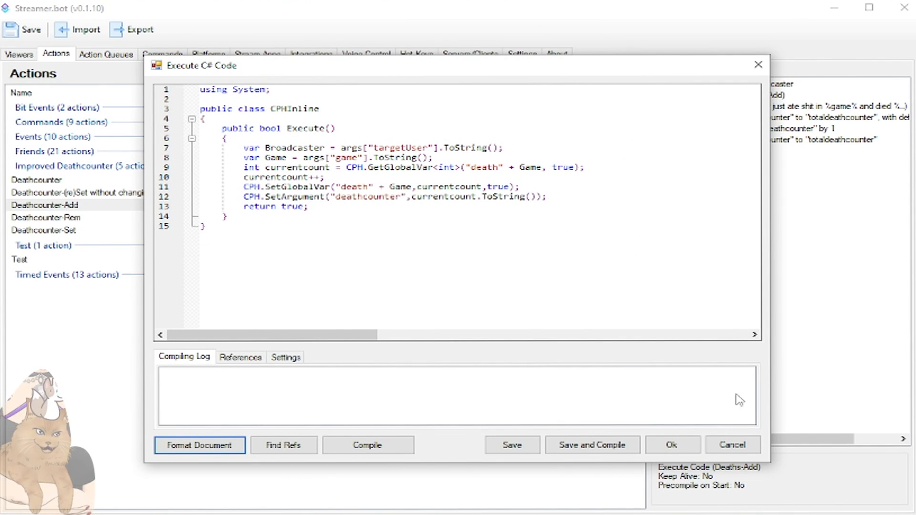
{"action": "left_click", "coordinate": [733, 445]}
{"action": "double_click", "coordinate": [730, 106]}
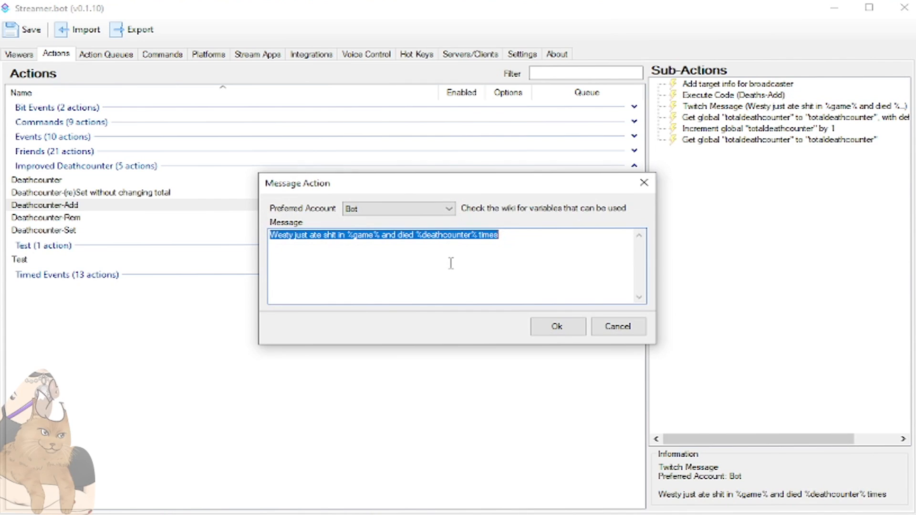
{"action": "left_click", "coordinate": [505, 243]}
{"action": "left_click", "coordinate": [618, 327]}
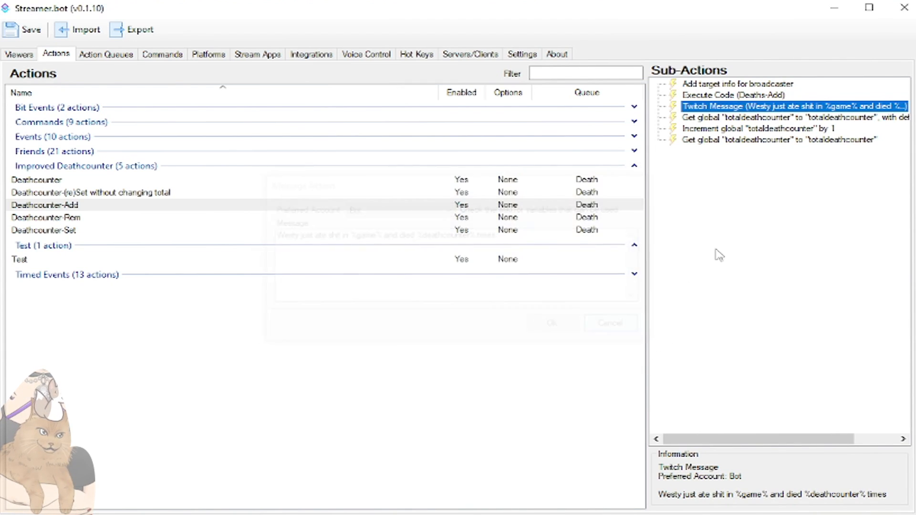
- Inspect Deathcounter-Add's sub-actions that get and increment the global variable totaldeathcounter, cancelling each without changes
{"action": "double_click", "coordinate": [730, 118]}
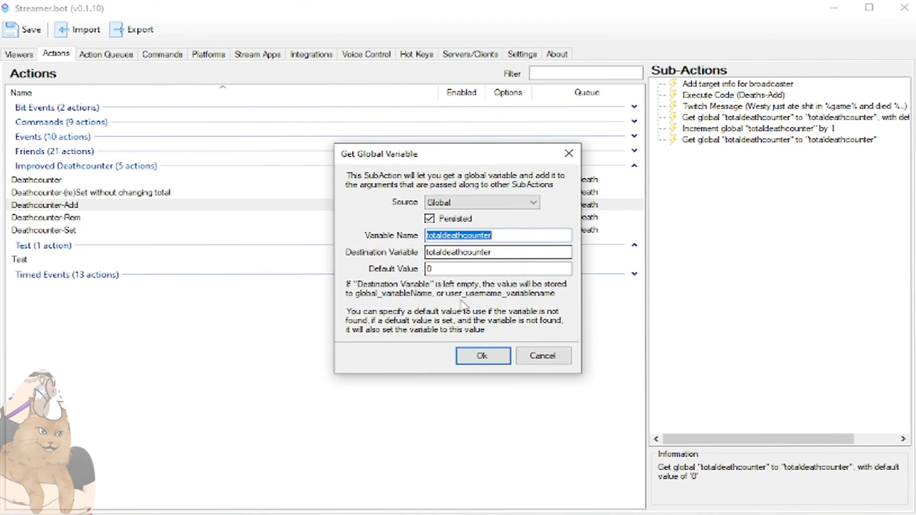
{"action": "left_click", "coordinate": [540, 354]}
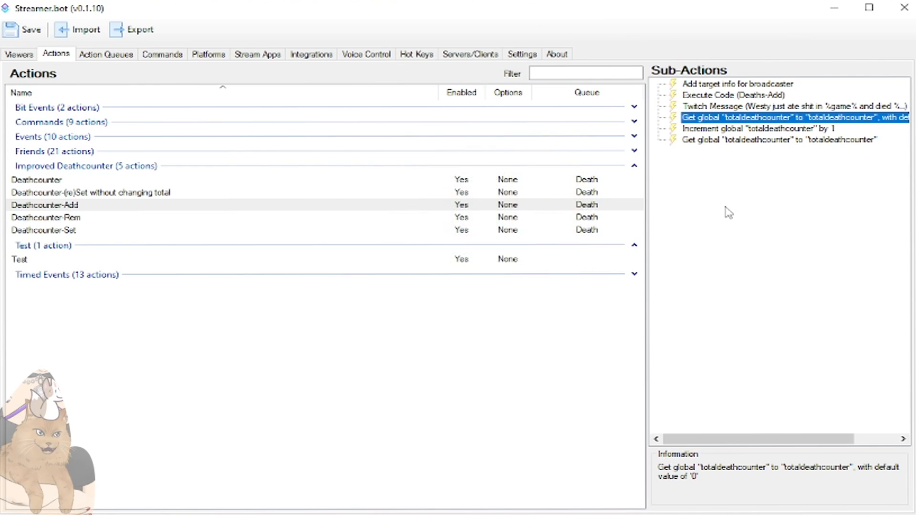
{"action": "double_click", "coordinate": [787, 129]}
{"action": "left_click", "coordinate": [543, 332]}
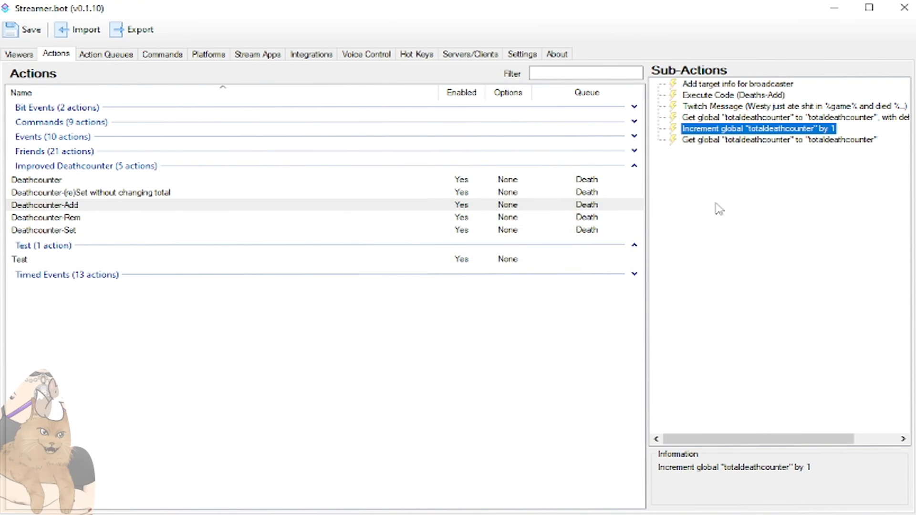
{"action": "double_click", "coordinate": [781, 140]}
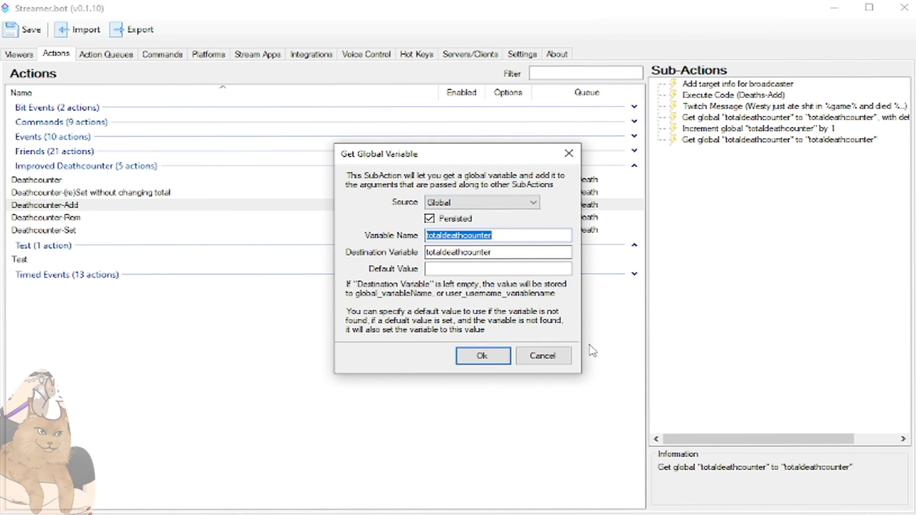
{"action": "left_click", "coordinate": [555, 358]}
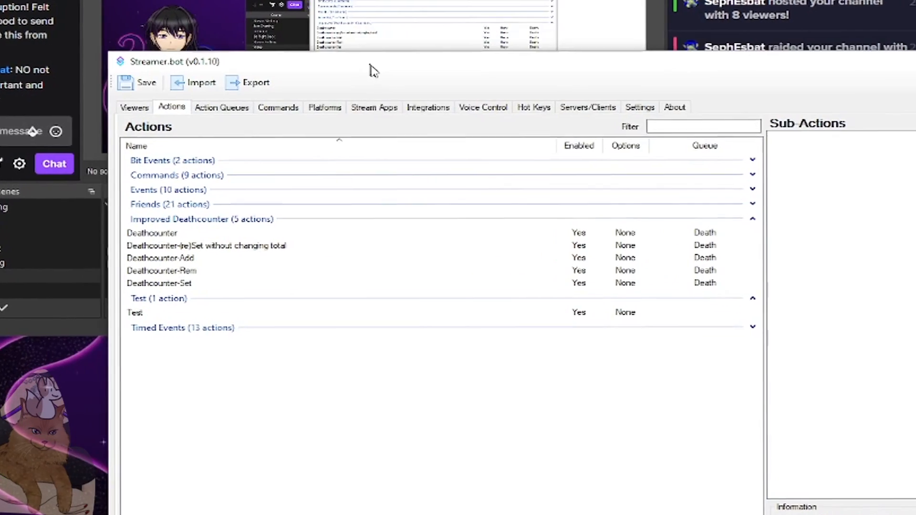
- Examine the C# code of the Deathcounter-Rem action and close it without changes
{"action": "left_click_drag", "start_coordinate": [371, 63], "coordinate": [262, 12]}
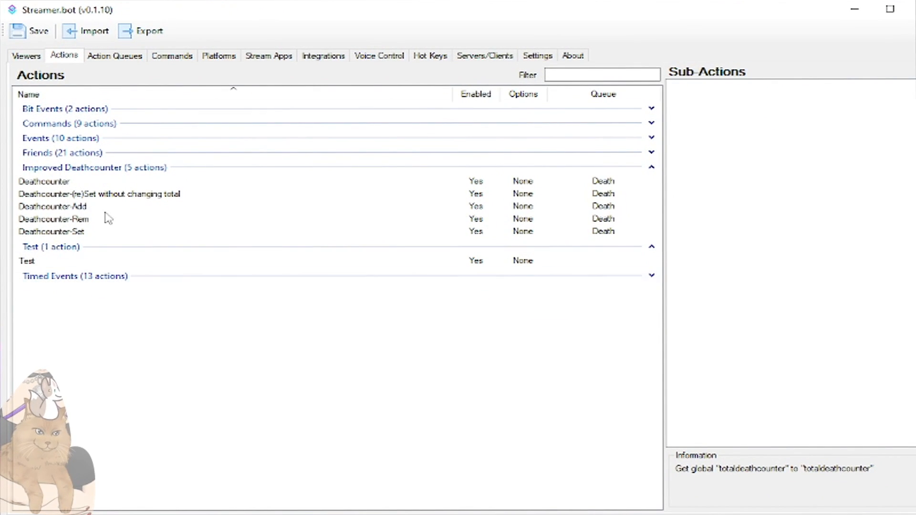
{"action": "left_click", "coordinate": [72, 220]}
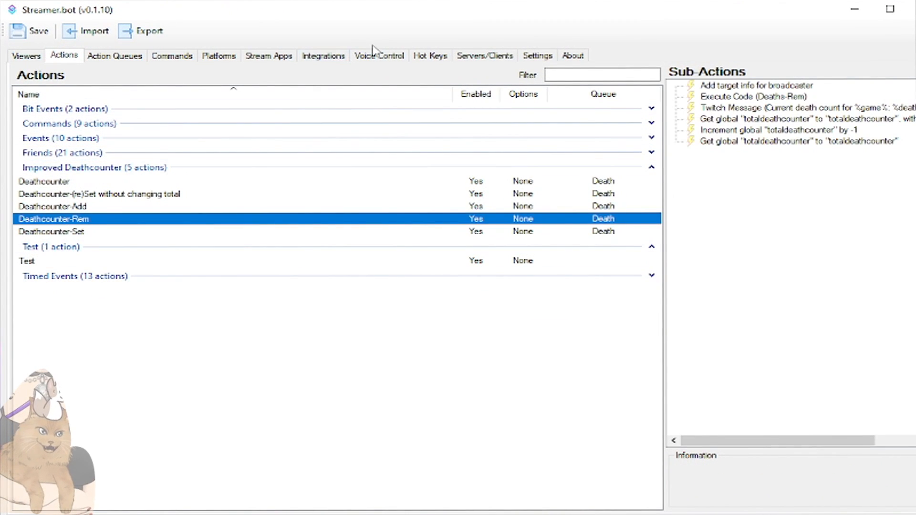
{"action": "double_click", "coordinate": [744, 97]}
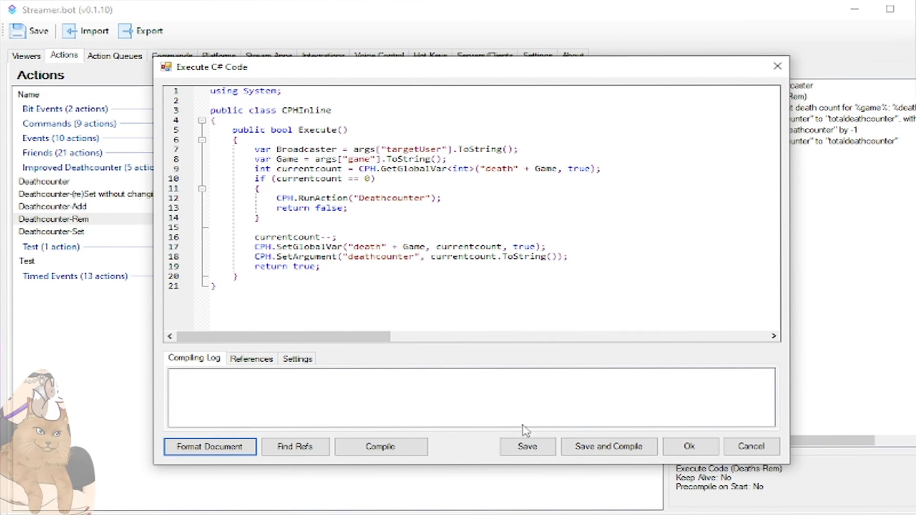
{"action": "left_click", "coordinate": [751, 447]}
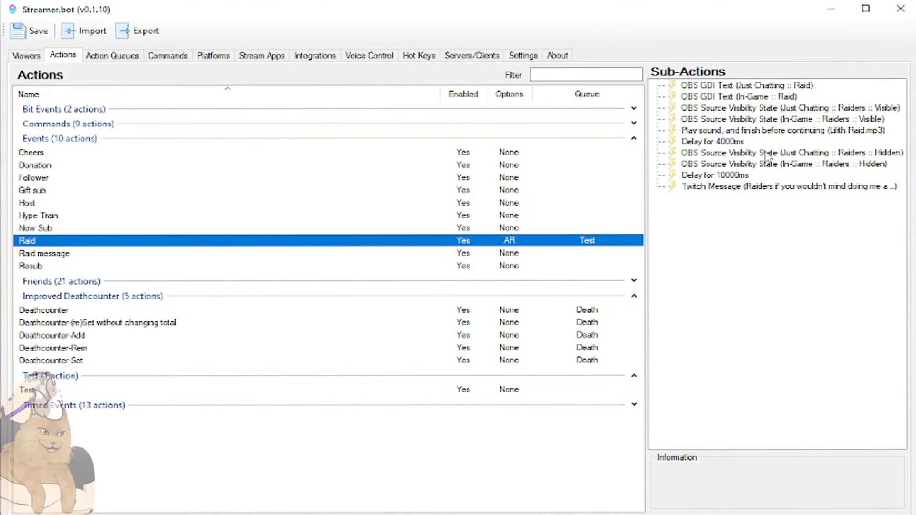
- Move the Streamer.bot window aside to view the OBS scenes and sources, then return to the Raid action
{"action": "left_click_drag", "start_coordinate": [705, 13], "coordinate": [911, 41]}
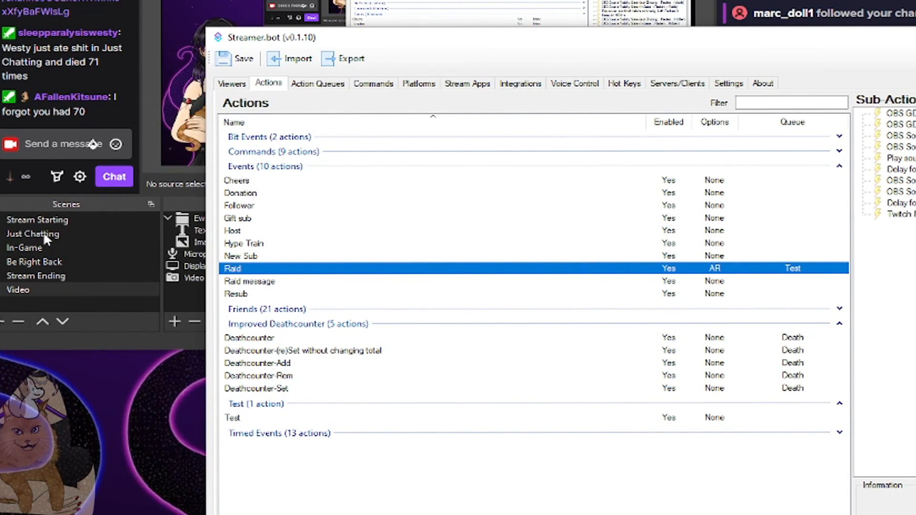
{"action": "left_click", "coordinate": [82, 141]}
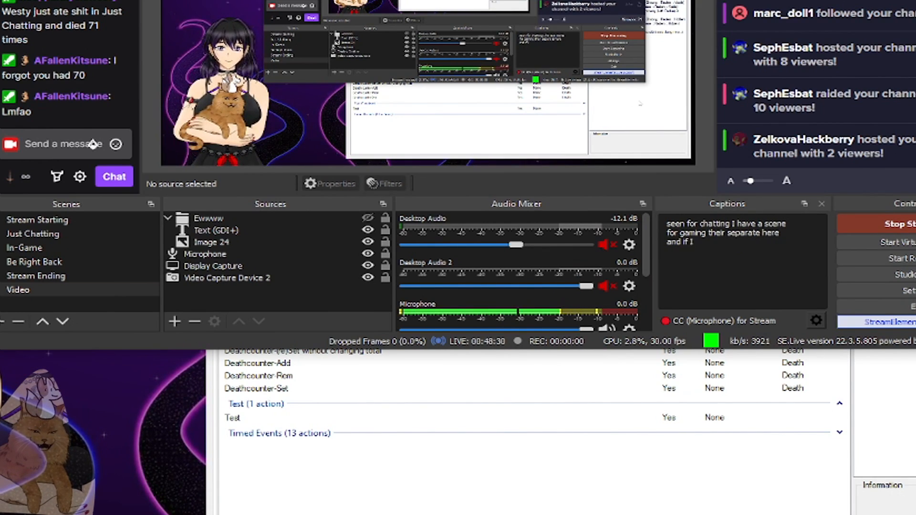
{"action": "left_click", "coordinate": [914, 401]}
{"action": "left_click", "coordinate": [247, 272]}
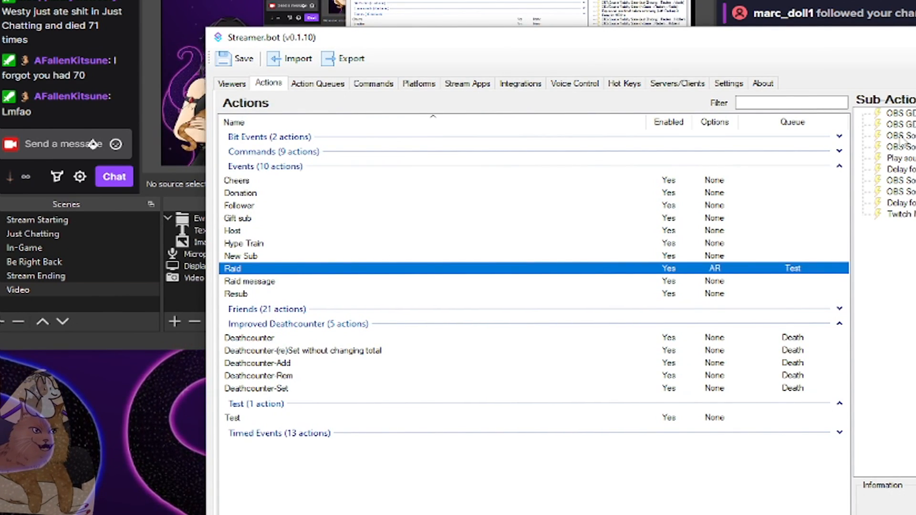
{"action": "left_click_drag", "start_coordinate": [915, 35], "coordinate": [915, 121]}
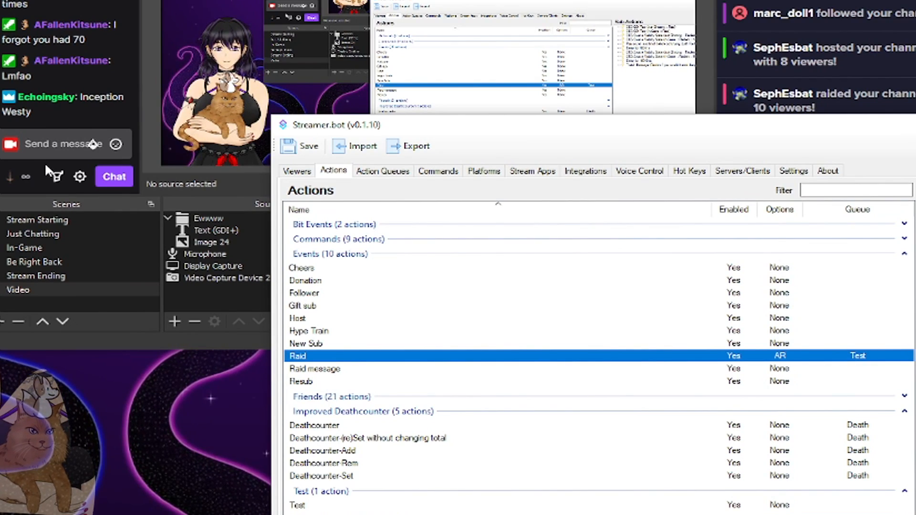
{"action": "left_click_drag", "start_coordinate": [381, 127], "coordinate": [280, 0]}
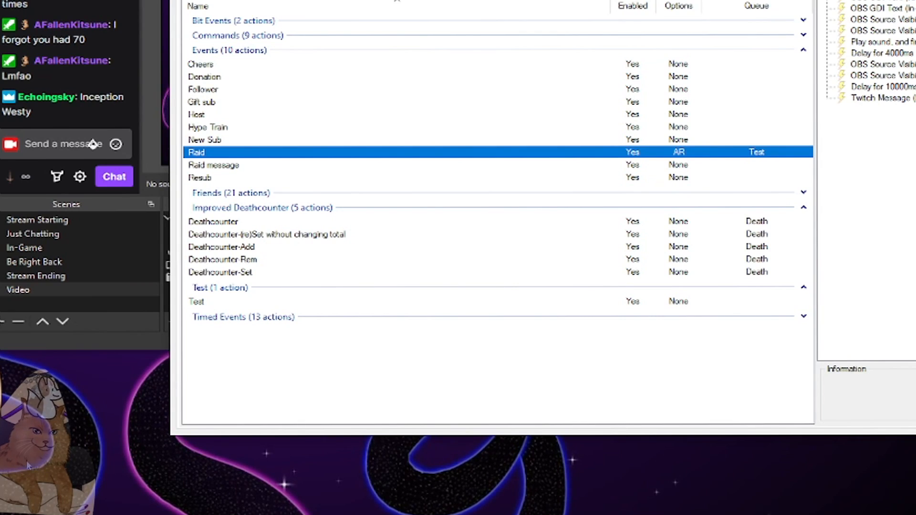
- Switch to OBS, collapse the Ewwww source group, and return to Streamer.bot
{"action": "left_click_drag", "start_coordinate": [348, 0], "coordinate": [632, 60]}
{"action": "left_click", "coordinate": [204, 218]}
{"action": "left_click", "coordinate": [168, 219]}
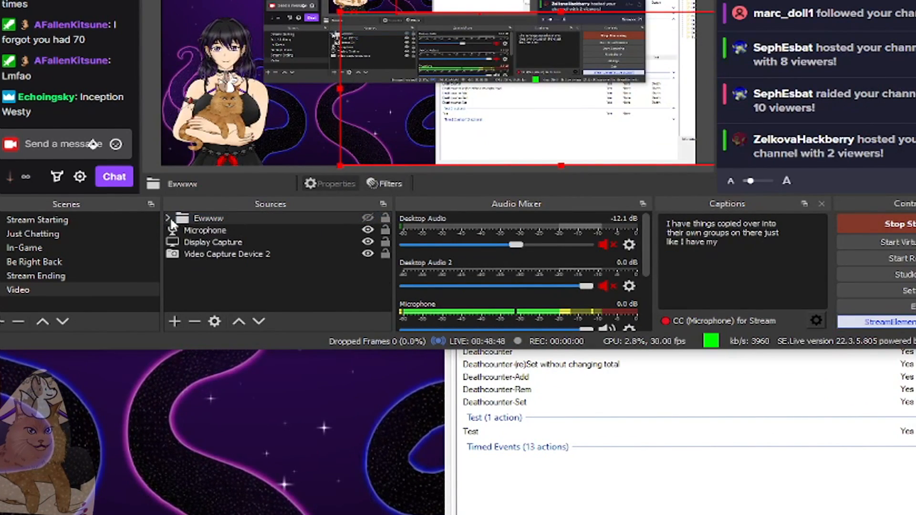
{"action": "left_click", "coordinate": [589, 501]}
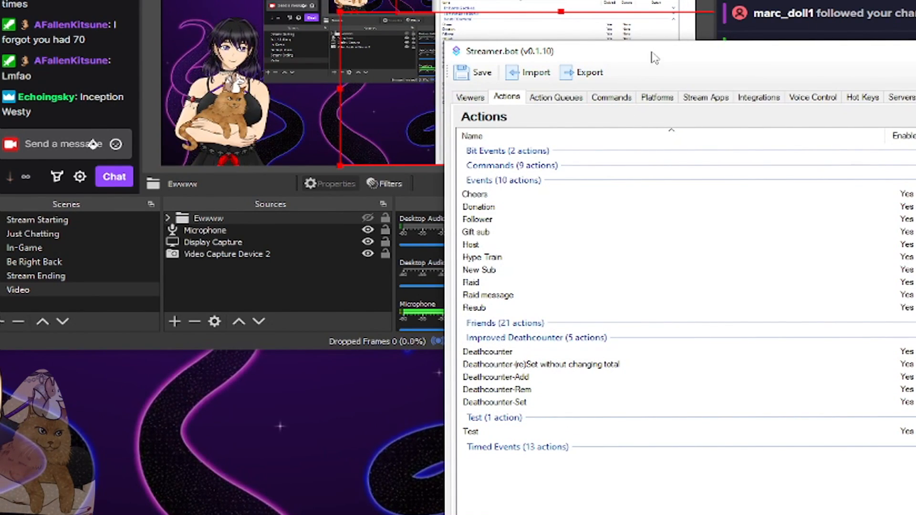
- Examine the Raid action's OBS GDI Text sub-action for the Just Chatting scene, highlighting its text, without saving changes
{"action": "left_click_drag", "start_coordinate": [653, 52], "coordinate": [336, 0]}
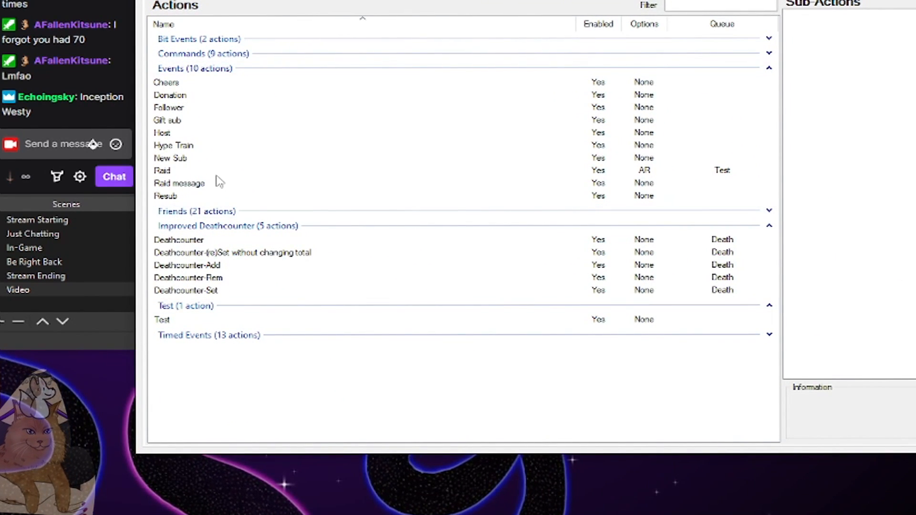
{"action": "left_click", "coordinate": [217, 173]}
{"action": "double_click", "coordinate": [840, 14]}
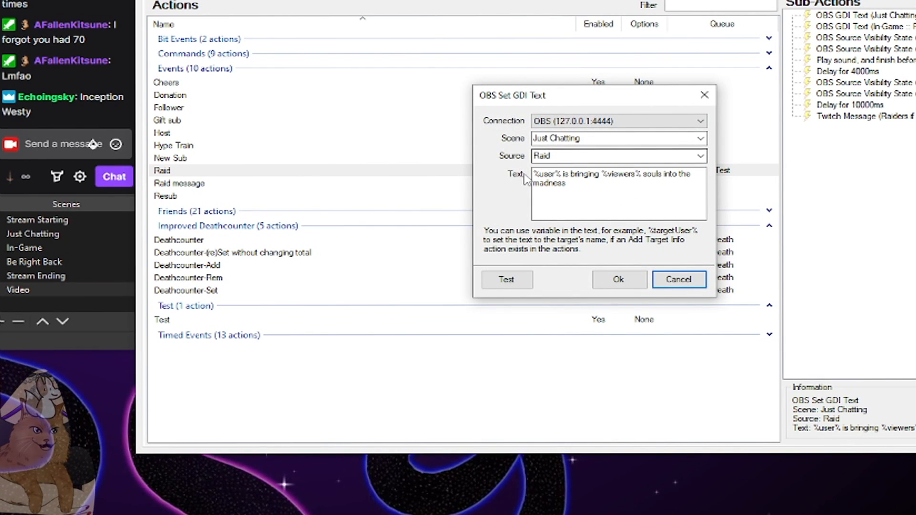
{"action": "left_click_drag", "start_coordinate": [535, 175], "coordinate": [595, 189]}
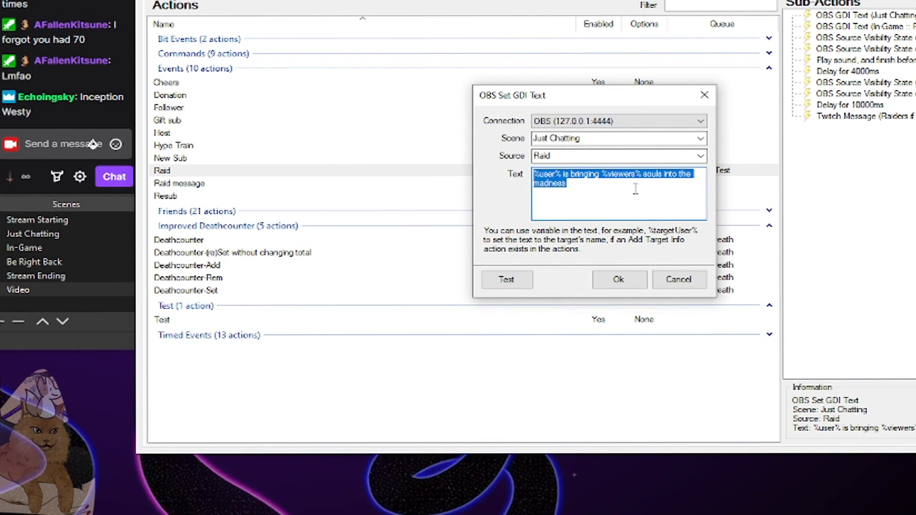
{"action": "left_click", "coordinate": [673, 280]}
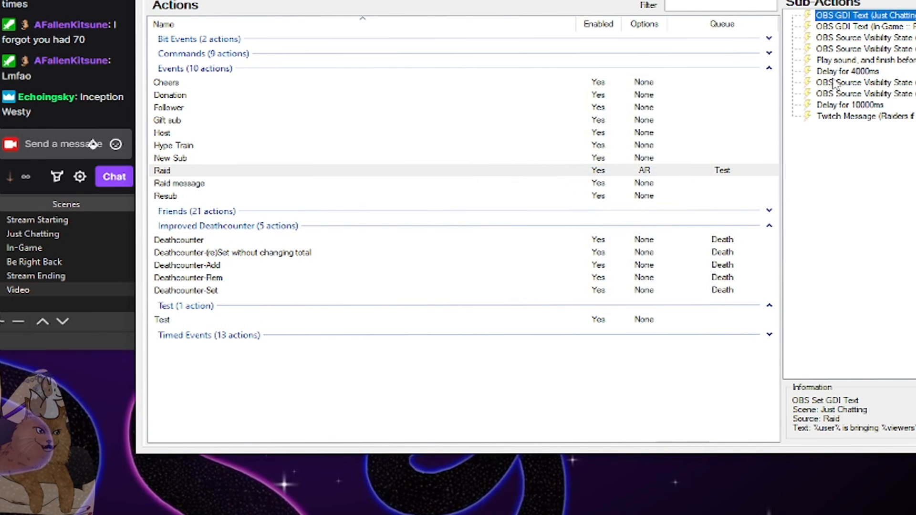
- Examine the Raid action's OBS GDI Text sub-action for the In-Game scene, highlighting its text, and cancel
{"action": "left_click", "coordinate": [861, 28]}
{"action": "double_click", "coordinate": [862, 28]}
{"action": "left_click_drag", "start_coordinate": [611, 218], "coordinate": [534, 155]}
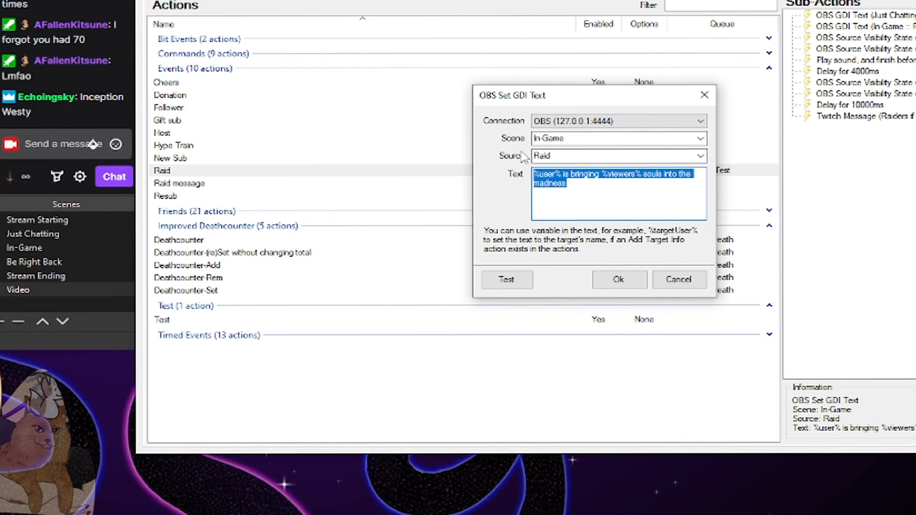
{"action": "left_click", "coordinate": [678, 280]}
- Check the Raid action's visibility sub-action for the Raiders source in the Just Chatting scene, cancelling without changes
{"action": "left_click", "coordinate": [860, 39]}
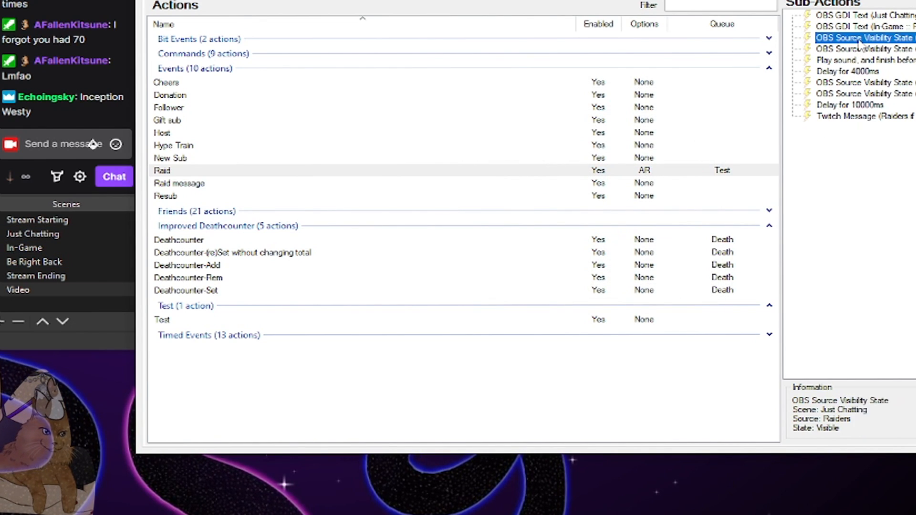
{"action": "double_click", "coordinate": [859, 38]}
{"action": "left_click", "coordinate": [558, 215]}
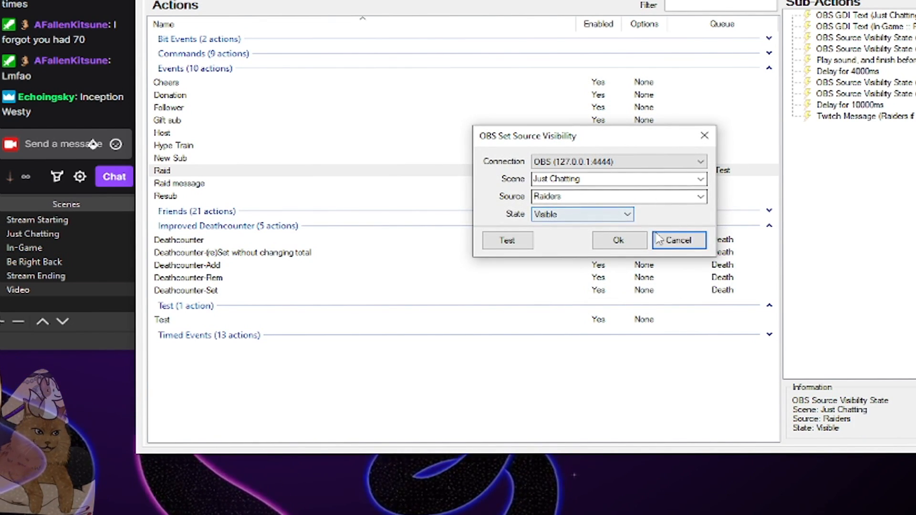
{"action": "left_click", "coordinate": [678, 240]}
- Recheck the text of the Raid action's OBS GDI Text sub-action for the Just Chatting scene, cancelling without changes
{"action": "left_click", "coordinate": [864, 15]}
{"action": "double_click", "coordinate": [866, 19]}
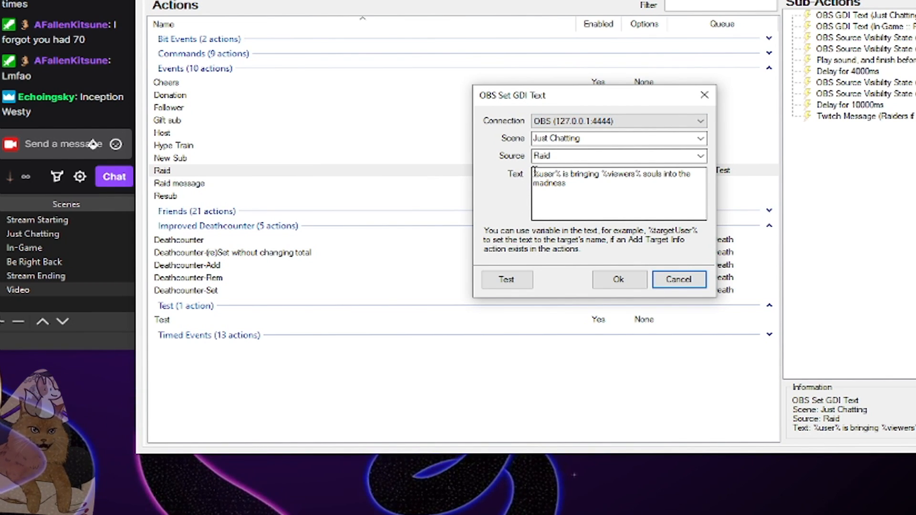
{"action": "left_click", "coordinate": [677, 280]}
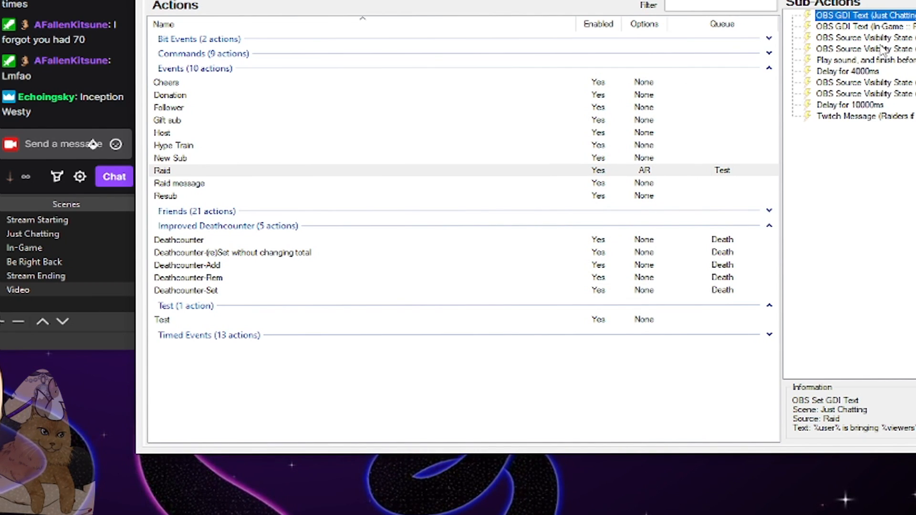
- Check the Raid action's sub-actions that make the Raiders source visible in the In-Game and Just Chatting scenes, cancelling each
{"action": "double_click", "coordinate": [884, 49]}
{"action": "left_click", "coordinate": [678, 240]}
{"action": "key", "text": "Up"}
{"action": "key", "text": "Return"}
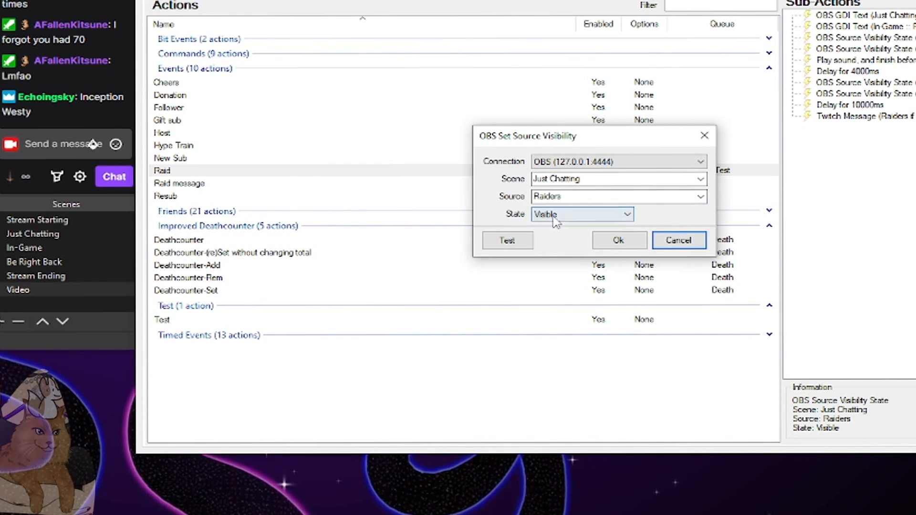
{"action": "left_click", "coordinate": [677, 240]}
- Review the Raid action's sound, 4000 ms delay and the two sub-actions hiding the Raiders source, without changing them
{"action": "left_click", "coordinate": [836, 60]}
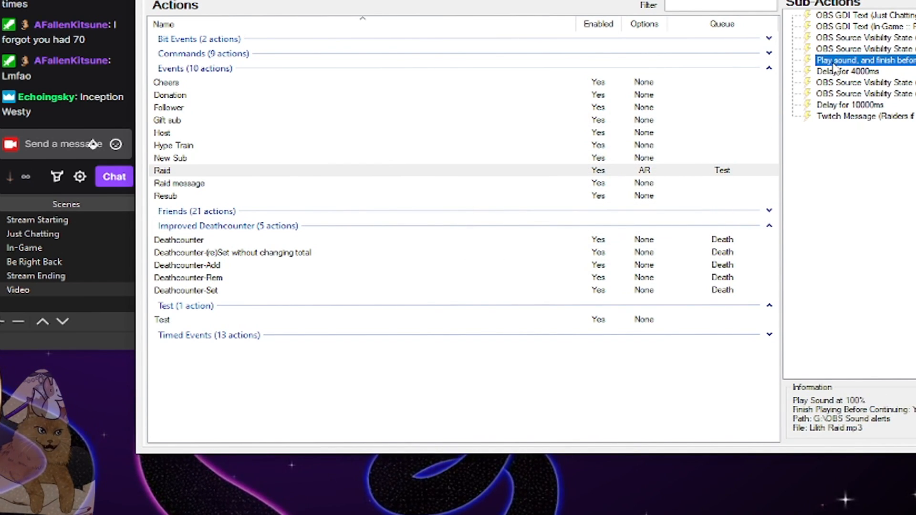
{"action": "left_click", "coordinate": [842, 74]}
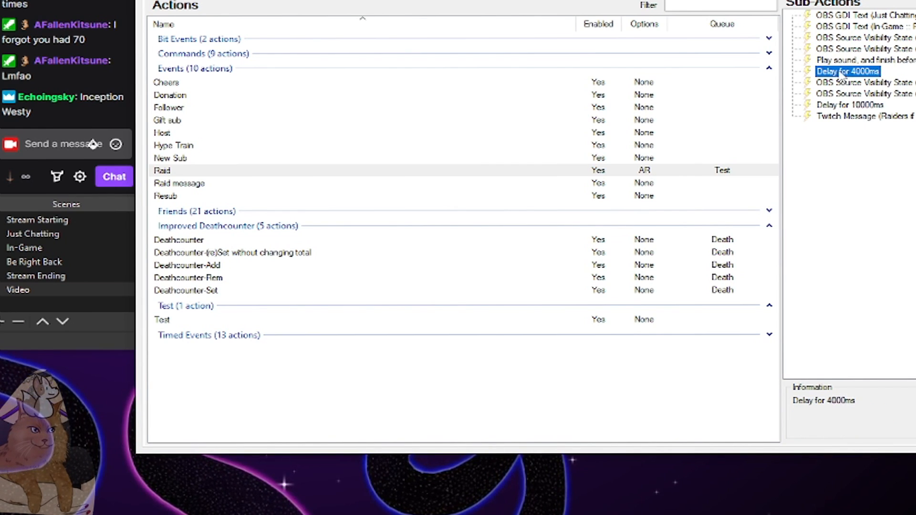
{"action": "double_click", "coordinate": [871, 84]}
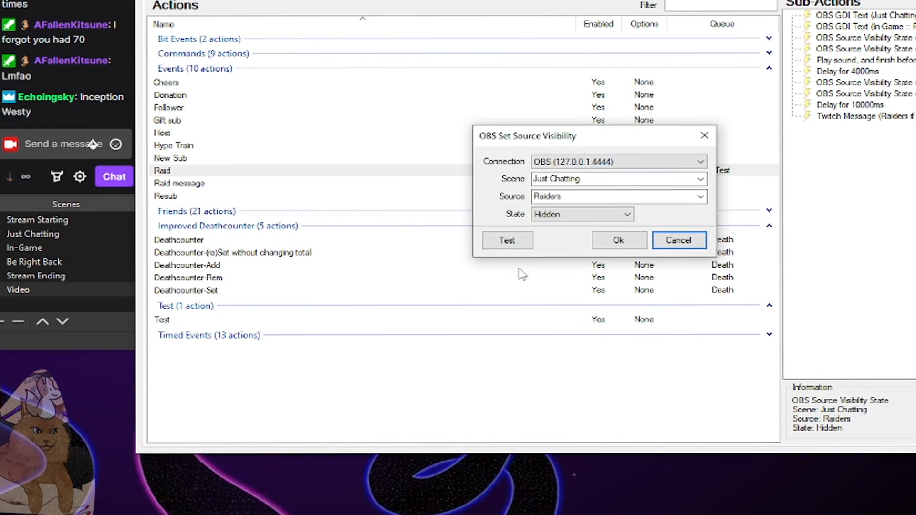
{"action": "left_click", "coordinate": [678, 240]}
{"action": "double_click", "coordinate": [864, 94]}
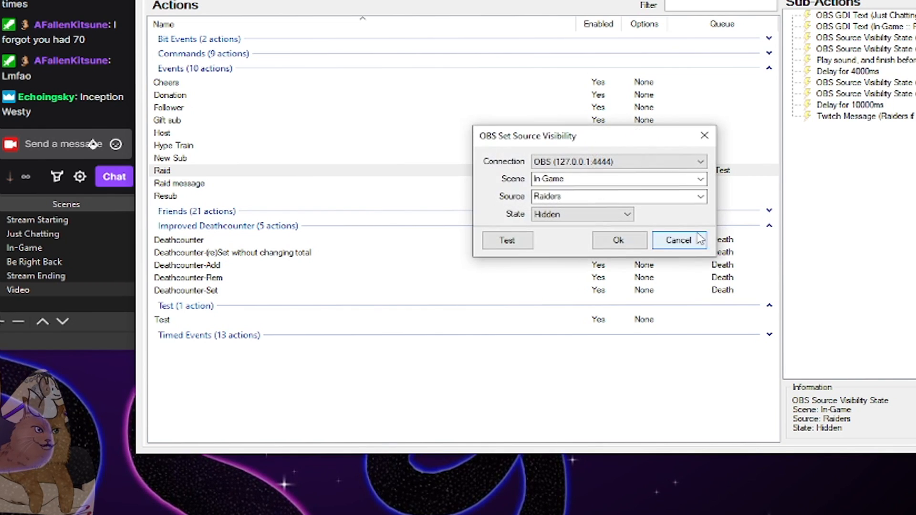
{"action": "left_click", "coordinate": [679, 240]}
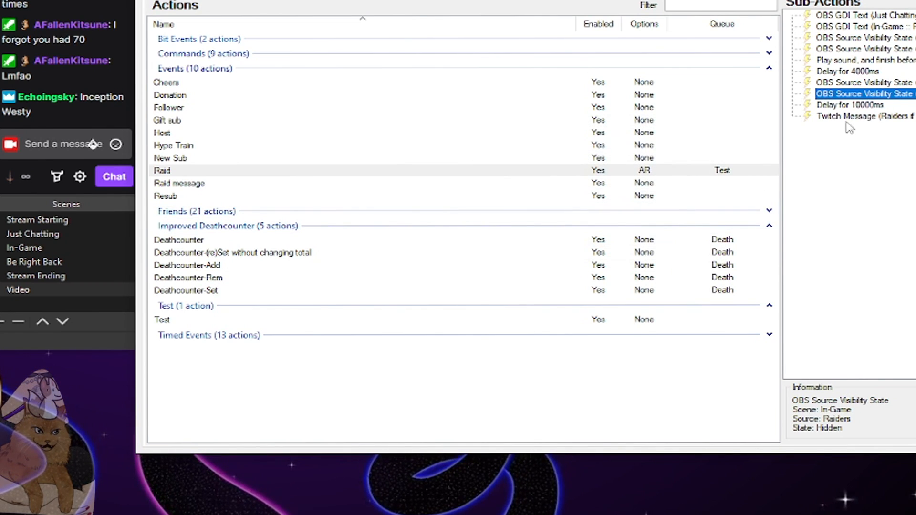
- Examine the Raid action's 10000 ms delay and its final Twitch message, cancelling without changes
{"action": "left_click", "coordinate": [854, 106]}
{"action": "double_click", "coordinate": [877, 116]}
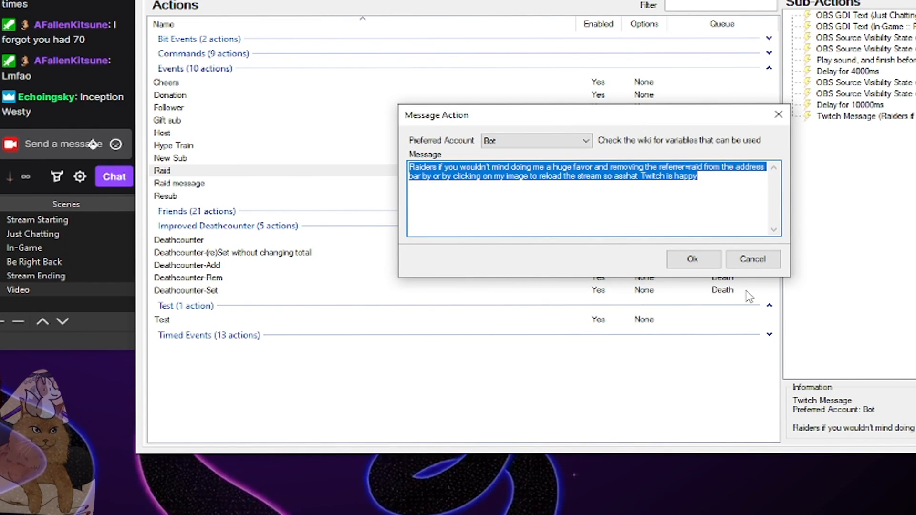
{"action": "left_click", "coordinate": [753, 259]}
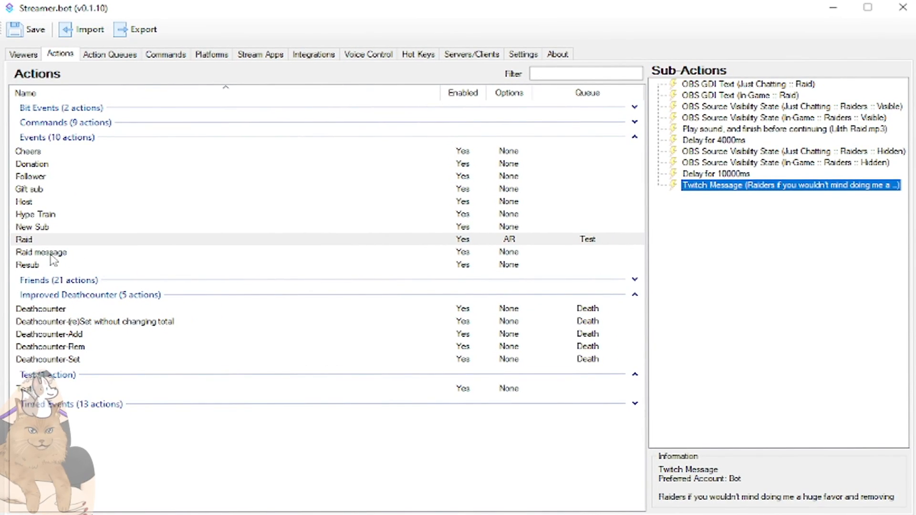
- Examine the first Twitch message in the Raid message action, cancelling without changes
{"action": "left_click", "coordinate": [52, 253]}
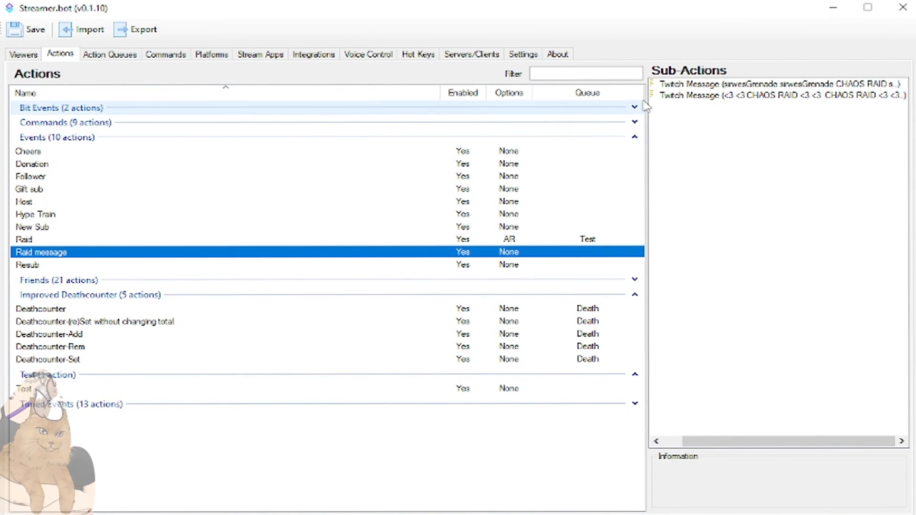
{"action": "double_click", "coordinate": [683, 85]}
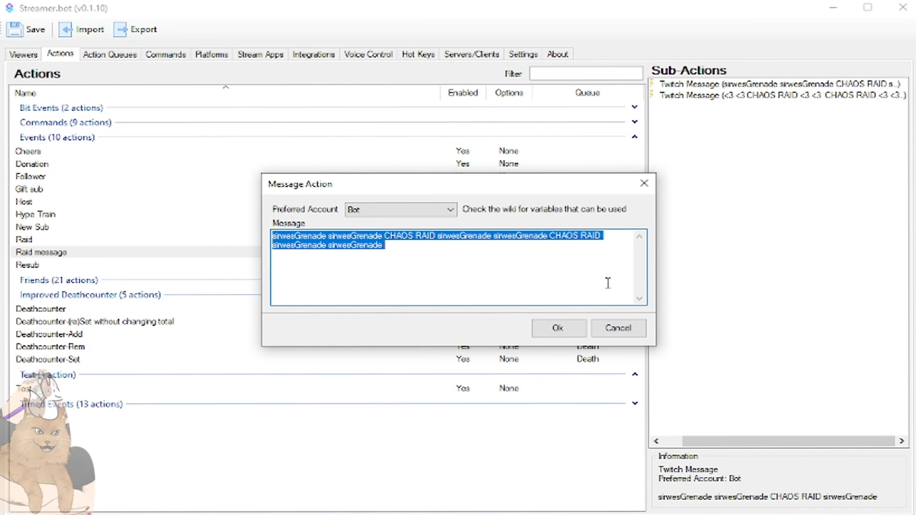
{"action": "left_click", "coordinate": [643, 330]}
- Assign the Raid message action to the Send trigger for outgoing raids in the Twitch raid events
{"action": "left_click", "coordinate": [217, 55]}
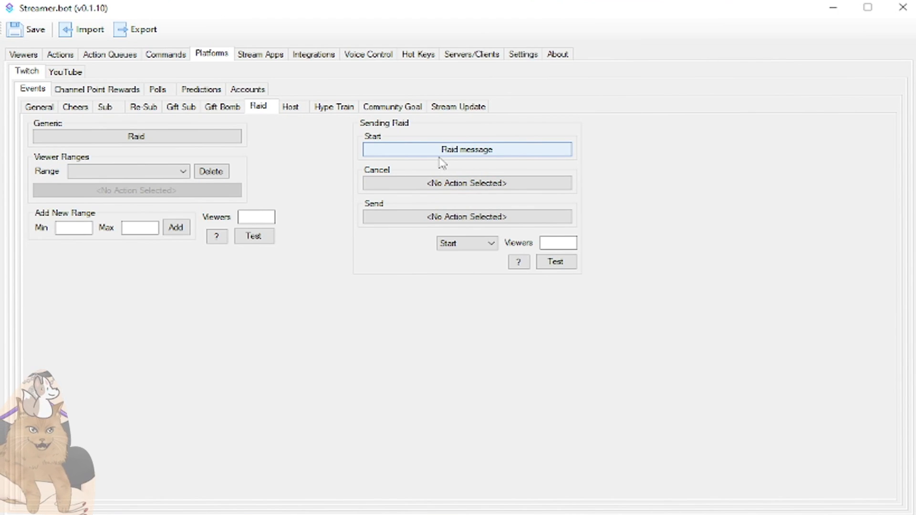
{"action": "left_click", "coordinate": [449, 221]}
{"action": "left_click_drag", "start_coordinate": [621, 213], "coordinate": [630, 255]}
{"action": "left_click", "coordinate": [342, 269]}
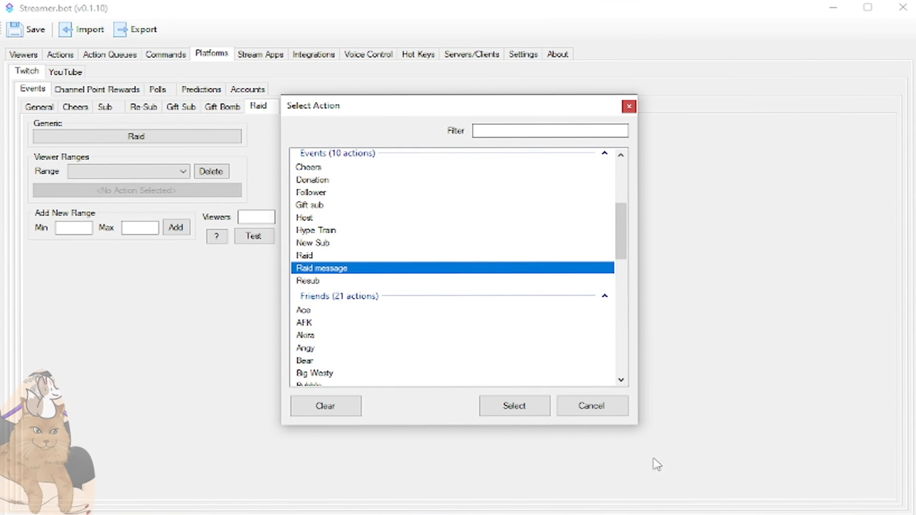
{"action": "left_click", "coordinate": [525, 411]}
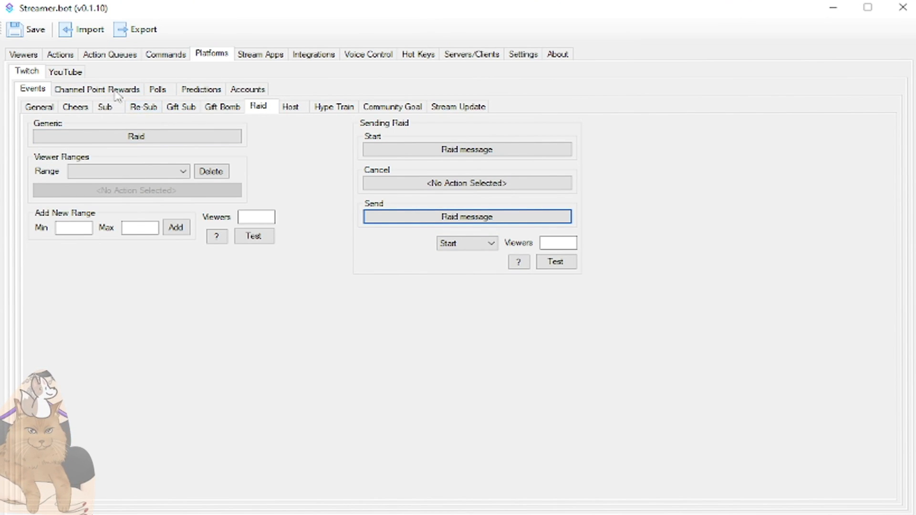
- Check the Twitch Host event, and examine the Host action's message, highlighting its %user% variable, without saving changes
{"action": "left_click", "coordinate": [292, 108]}
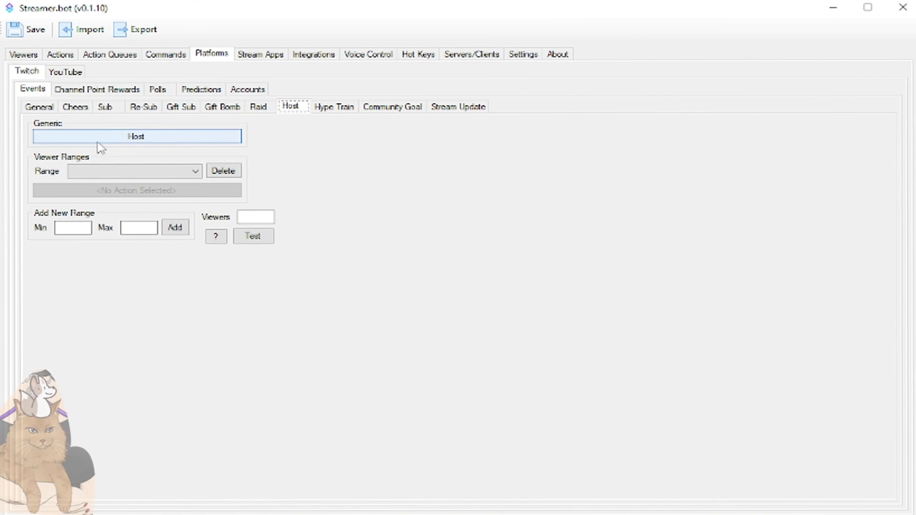
{"action": "left_click", "coordinate": [67, 53]}
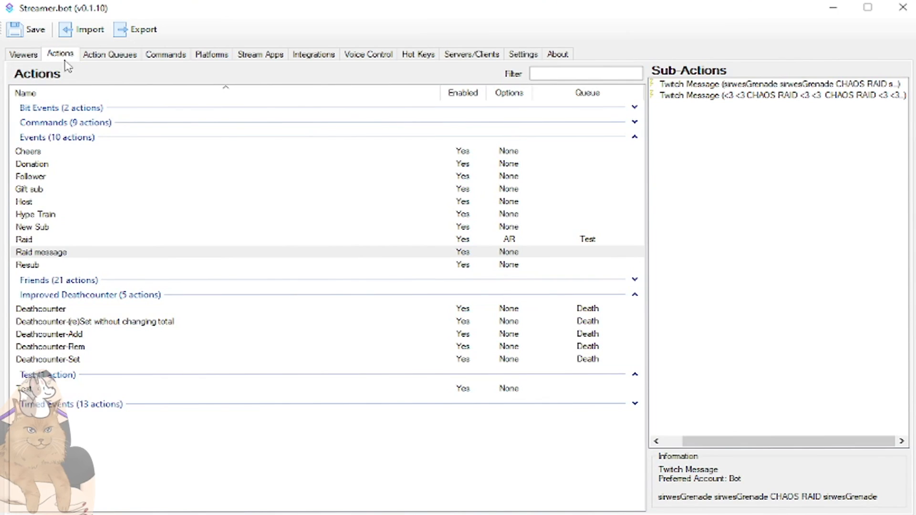
{"action": "left_click", "coordinate": [35, 202]}
{"action": "left_click", "coordinate": [717, 86]}
{"action": "double_click", "coordinate": [717, 87]}
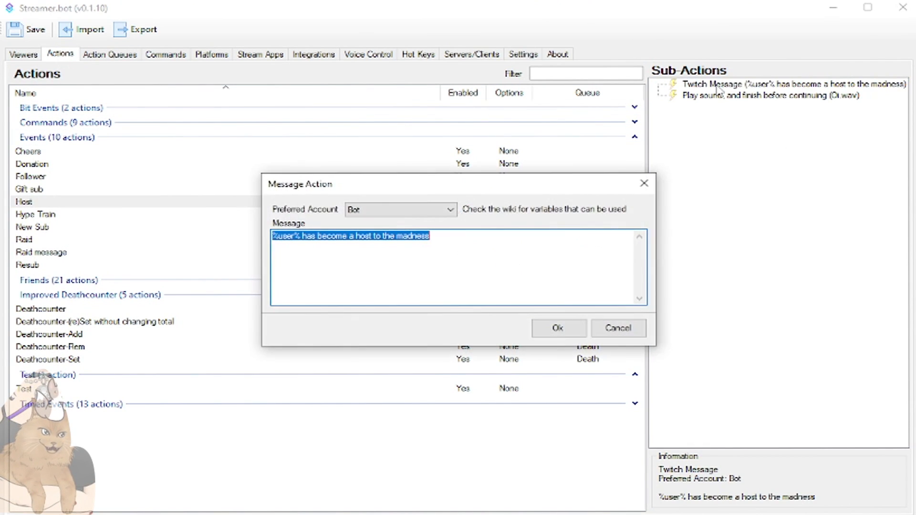
{"action": "left_click", "coordinate": [300, 236]}
{"action": "left_click_drag", "start_coordinate": [299, 236], "coordinate": [269, 243]}
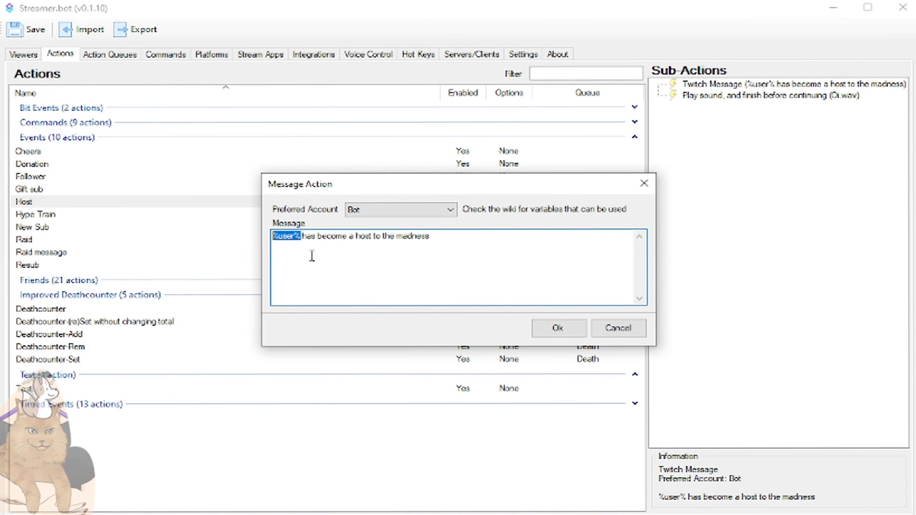
{"action": "left_click", "coordinate": [318, 236]}
{"action": "left_click", "coordinate": [642, 333]}
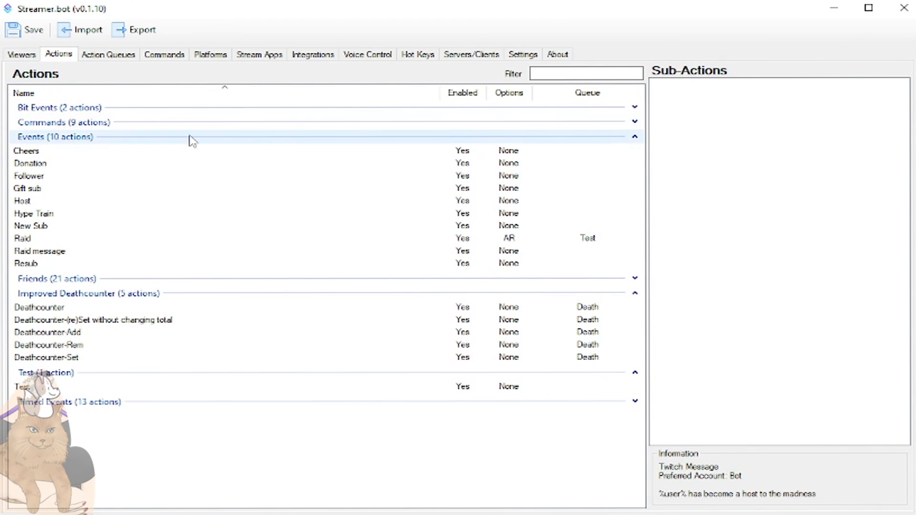
- Collapse the Events and Improved Deathcounter action groups, expand Commands, and select the !song action
{"action": "left_click", "coordinate": [635, 136]}
{"action": "left_click", "coordinate": [635, 165]}
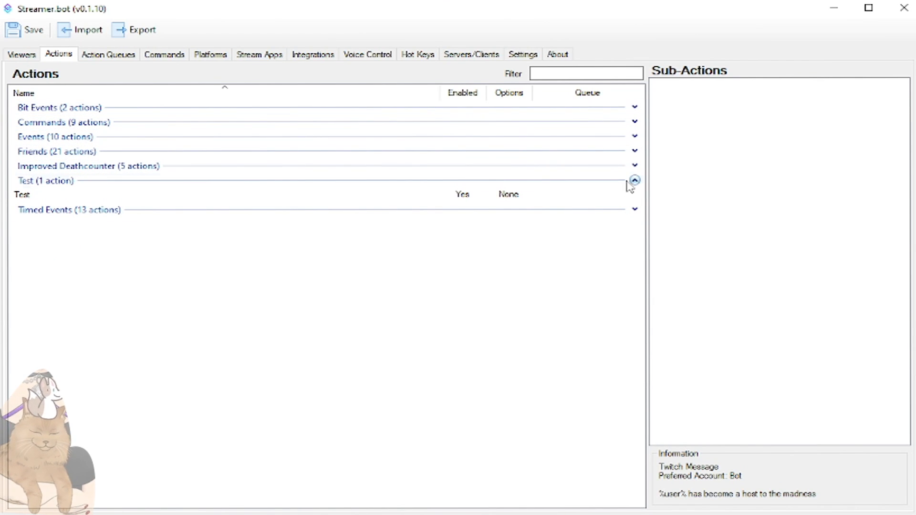
{"action": "left_click", "coordinate": [635, 107]}
{"action": "left_click", "coordinate": [635, 107]}
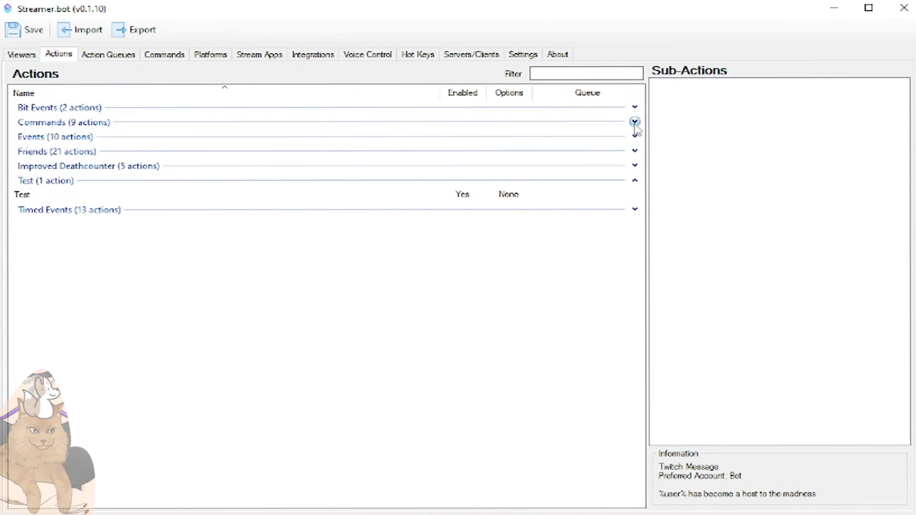
{"action": "left_click", "coordinate": [634, 122]}
{"action": "left_click", "coordinate": [33, 137]}
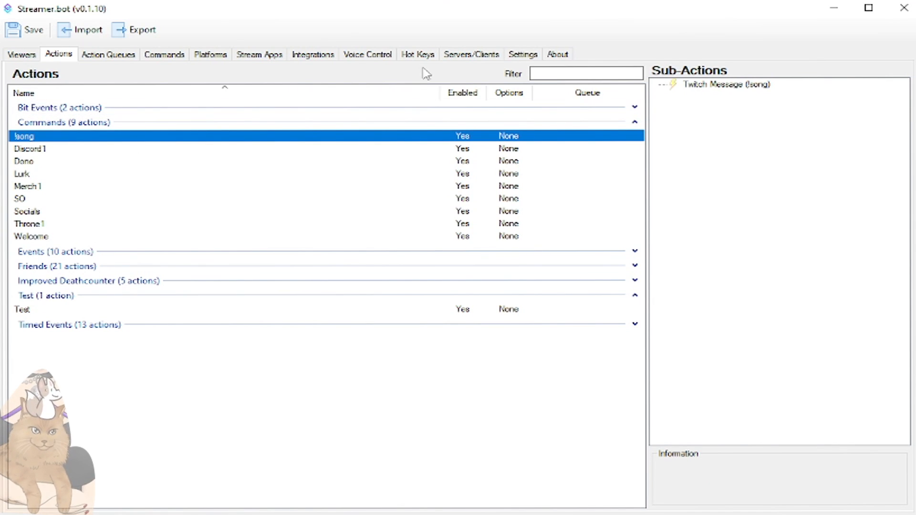
- Check the !song voice command, view the current song reply in the OBS stream chat, and return to Streamer.bot
{"action": "left_click", "coordinate": [375, 56]}
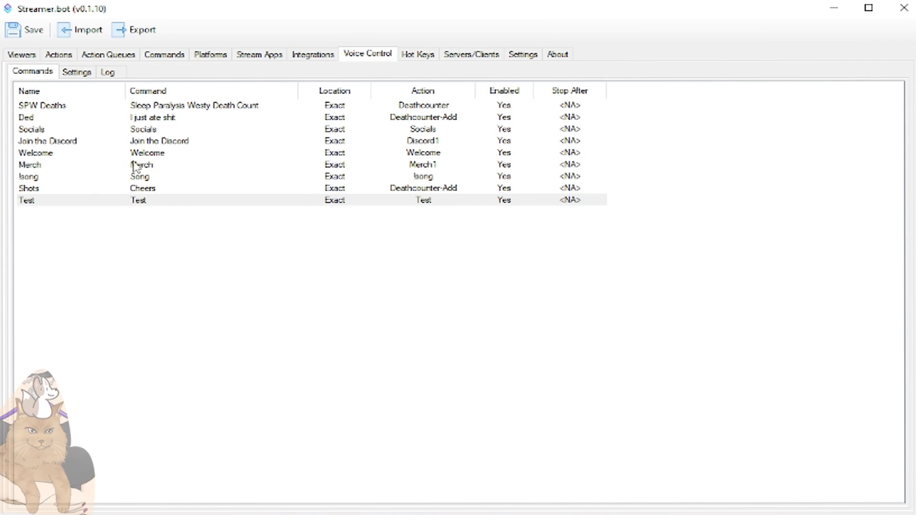
{"action": "left_click", "coordinate": [164, 177]}
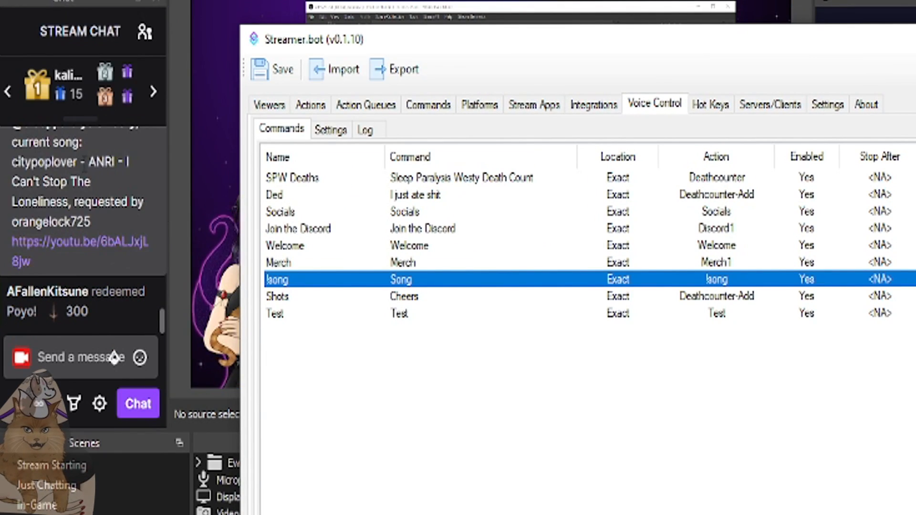
{"action": "left_click", "coordinate": [142, 159]}
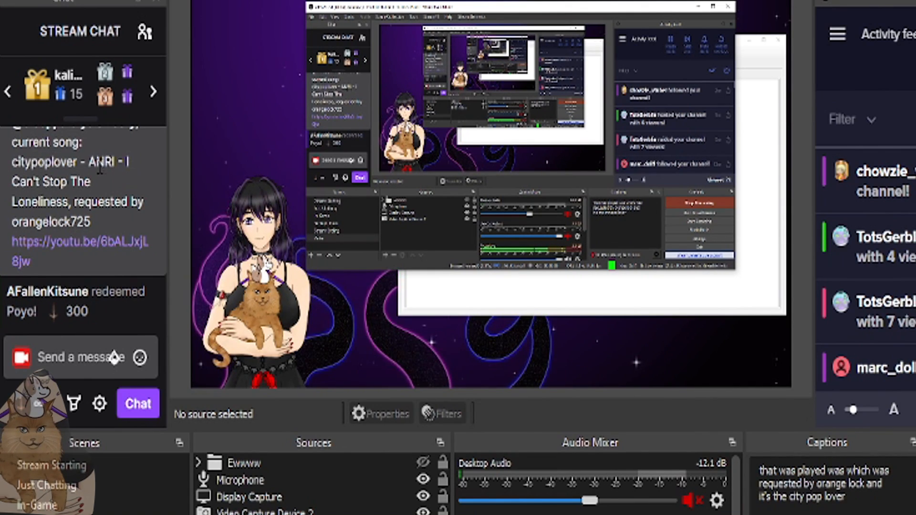
{"action": "left_click", "coordinate": [484, 299]}
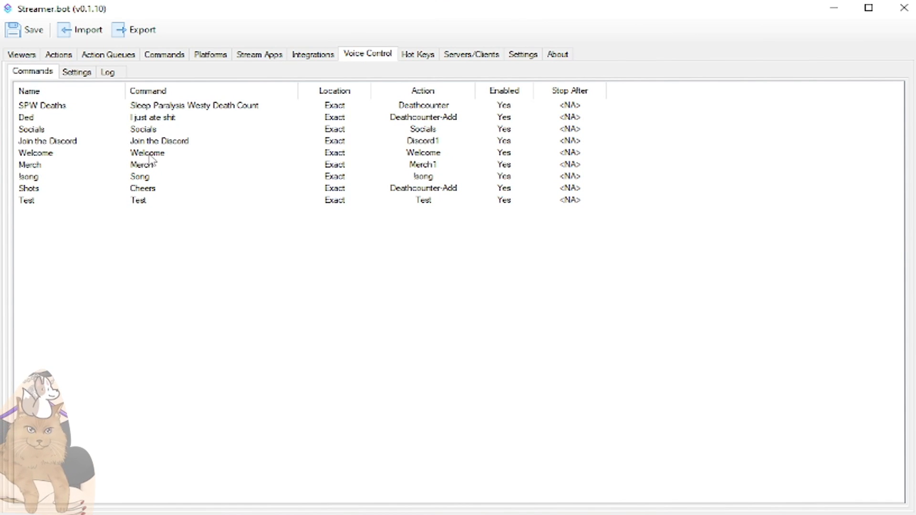
- Compare the !song action with the chat command and voice command lists, returning to the actions list
{"action": "left_click", "coordinate": [59, 56]}
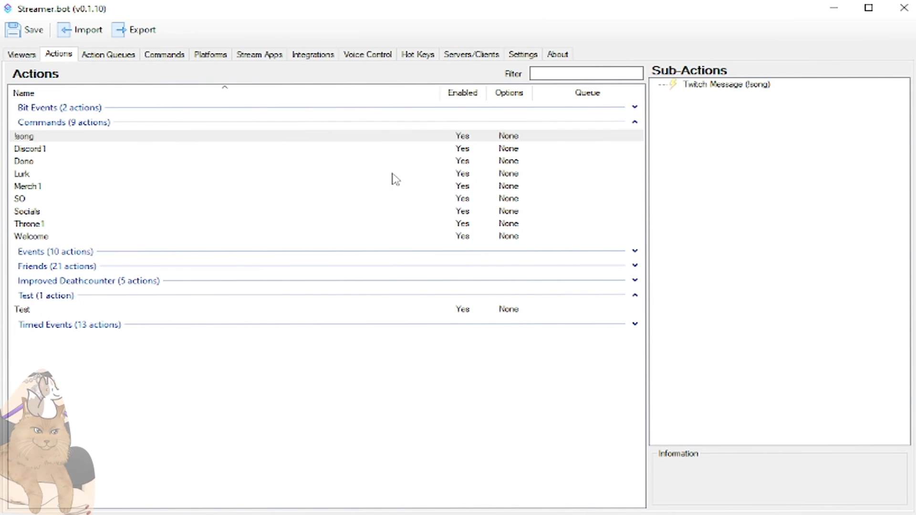
{"action": "left_click", "coordinate": [155, 59]}
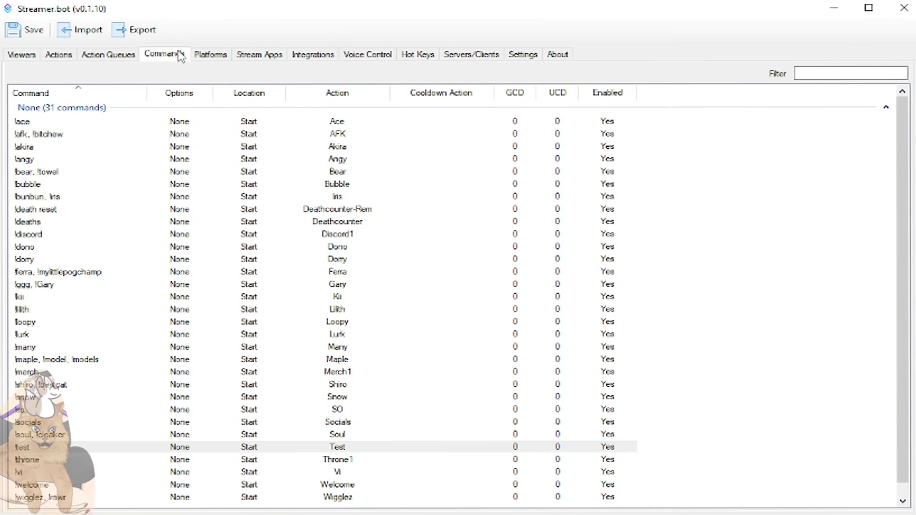
{"action": "left_click", "coordinate": [62, 57]}
{"action": "left_click", "coordinate": [364, 57]}
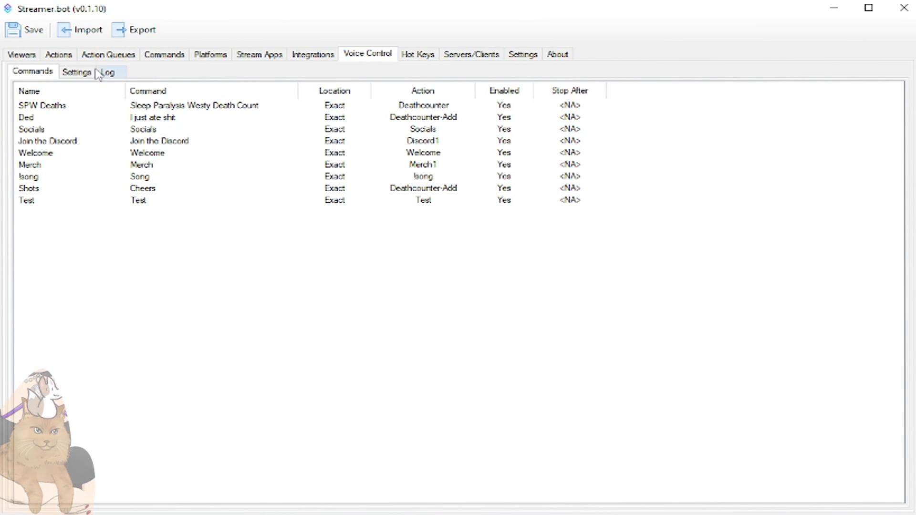
{"action": "left_click", "coordinate": [65, 59]}
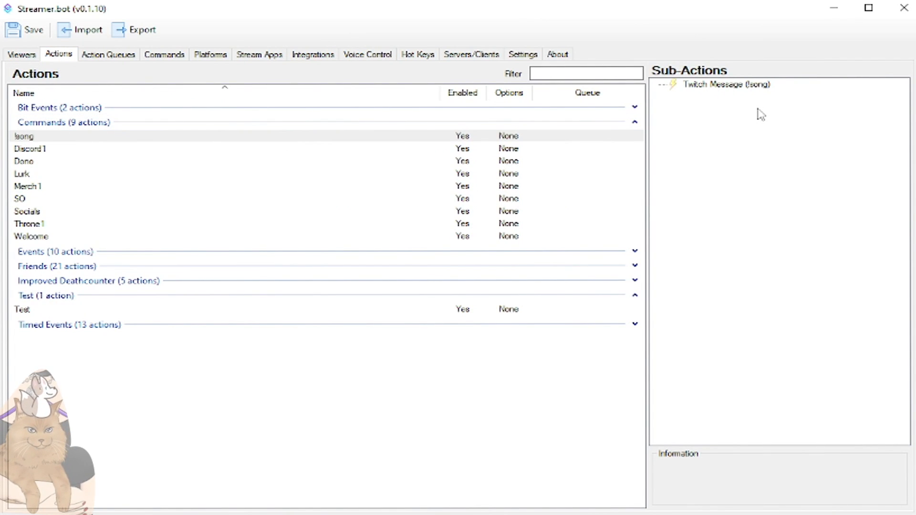
- Compare the chat commands list with the voice control commands list, ending on the voice commands
{"action": "left_click", "coordinate": [184, 58]}
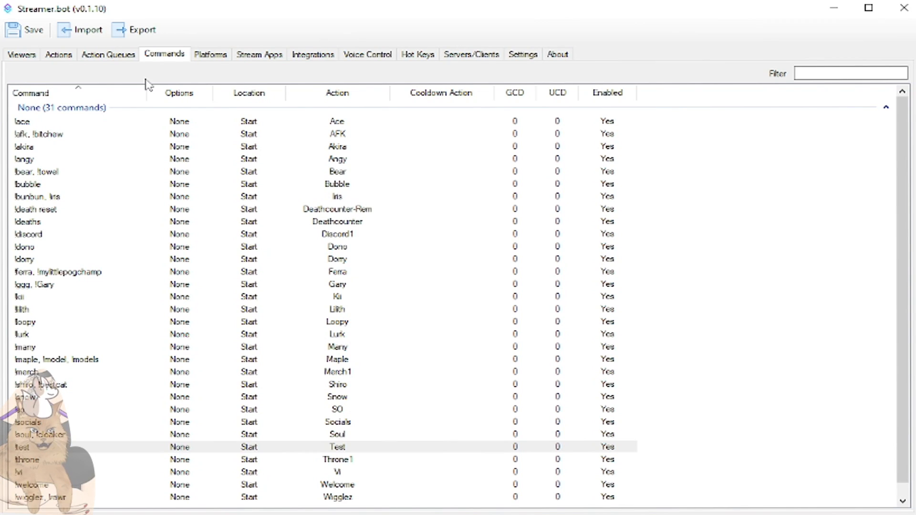
{"action": "left_click", "coordinate": [362, 54]}
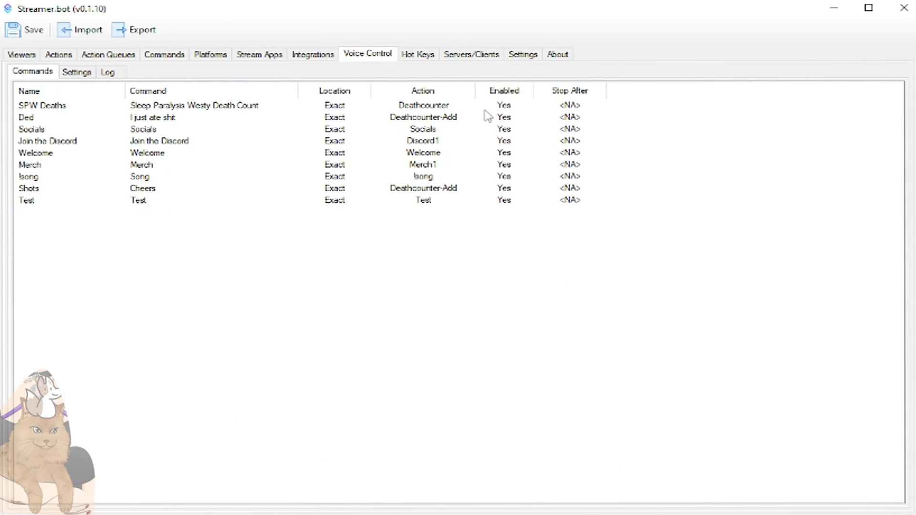
{"action": "left_click", "coordinate": [164, 56]}
{"action": "left_click", "coordinate": [365, 54]}
{"action": "left_click", "coordinate": [186, 54]}
{"action": "left_click", "coordinate": [369, 56]}
{"action": "left_click", "coordinate": [178, 56]}
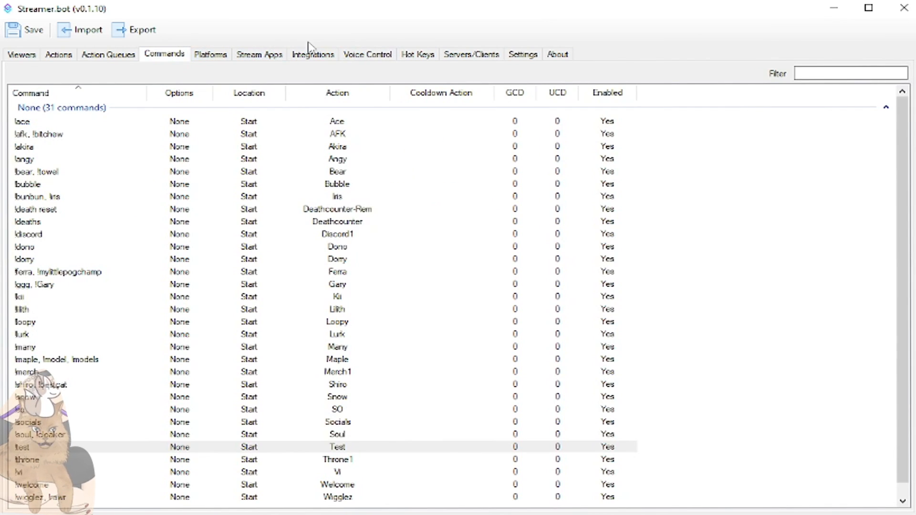
{"action": "left_click", "coordinate": [377, 57]}
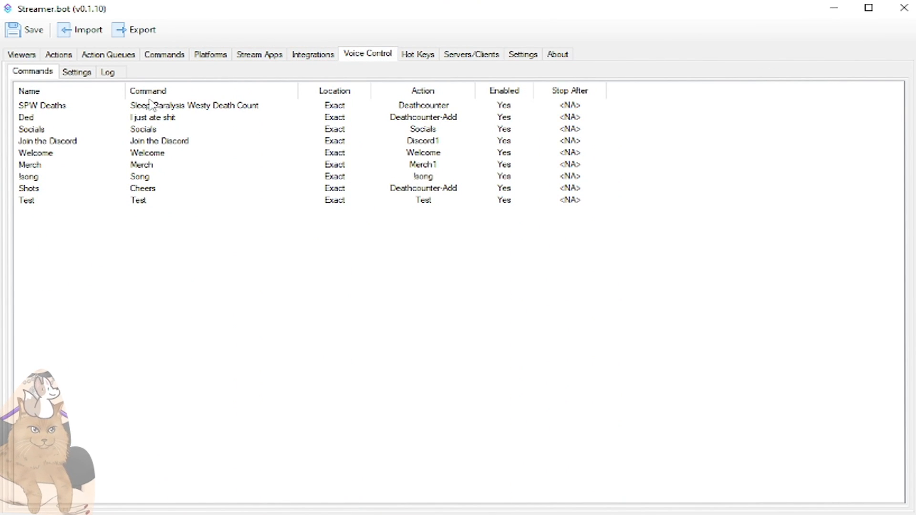
- Return to the actions list and collapse the Commands group
{"action": "left_click", "coordinate": [53, 56]}
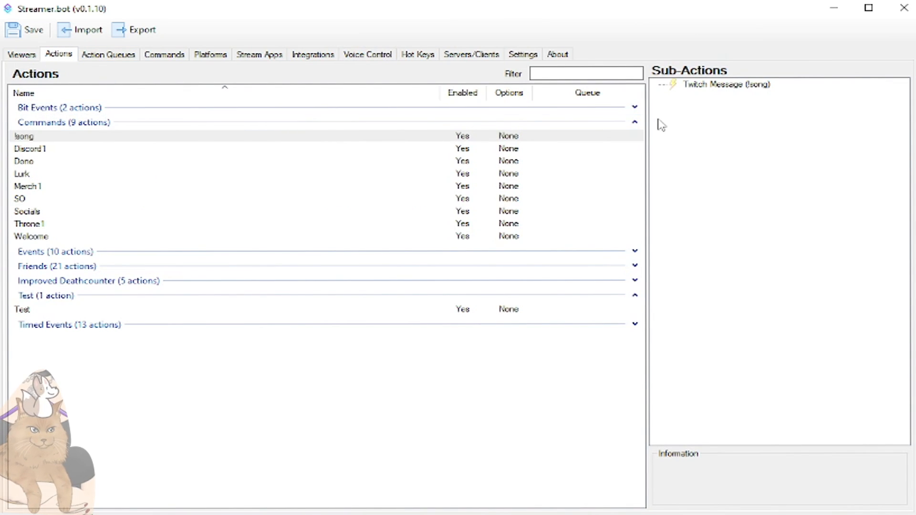
{"action": "left_click", "coordinate": [634, 122]}
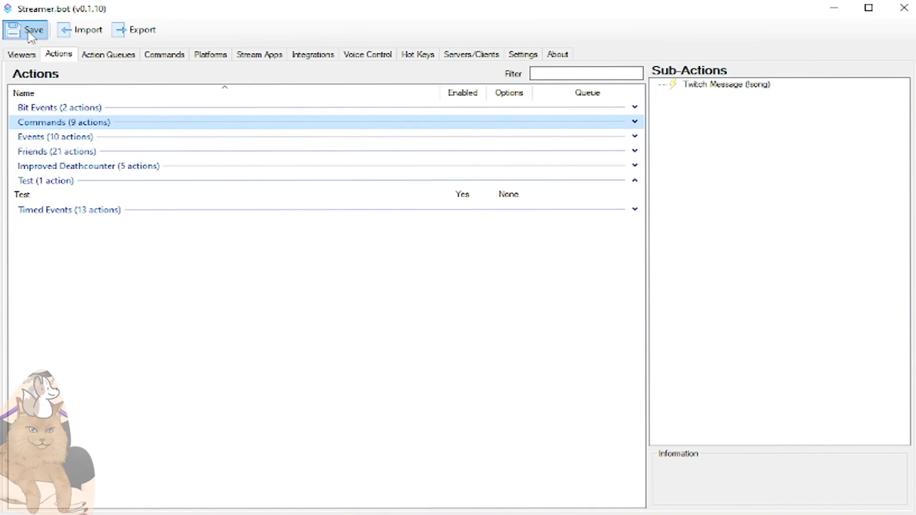
- Start an export and select every action in the list for it
{"action": "left_click", "coordinate": [119, 33]}
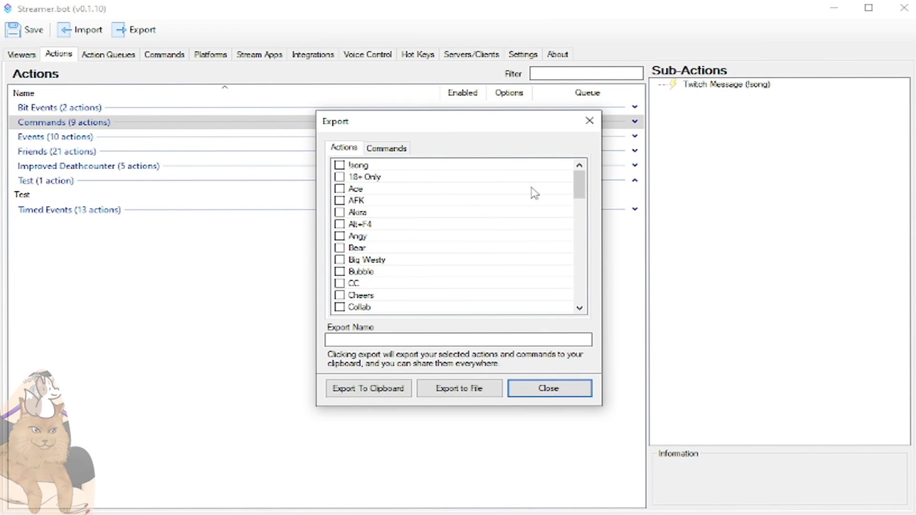
{"action": "mouse_move", "coordinate": [579, 184]}
{"action": "left_mouse_down"}
{"action": "mouse_move", "coordinate": [577, 277]}
{"action": "mouse_move", "coordinate": [574, 180]}
{"action": "left_mouse_up"}
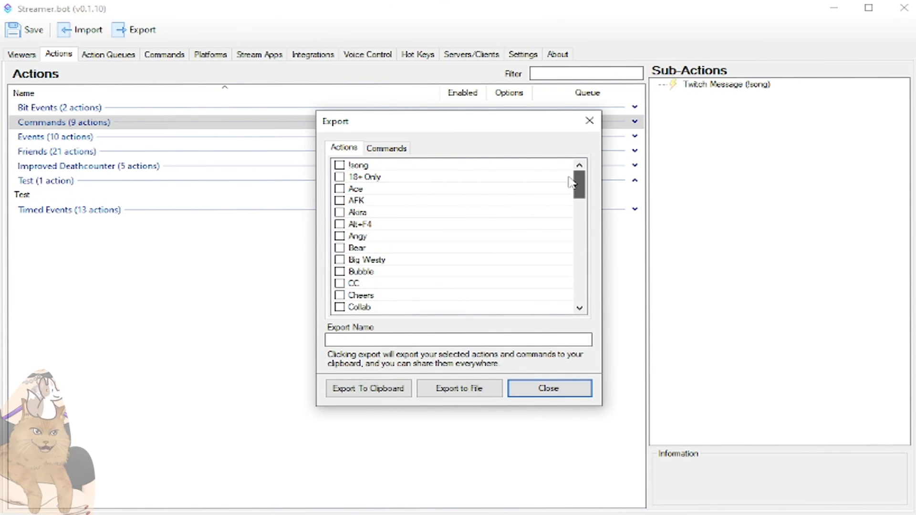
{"action": "right_click", "coordinate": [431, 211]}
{"action": "left_click", "coordinate": [453, 213]}
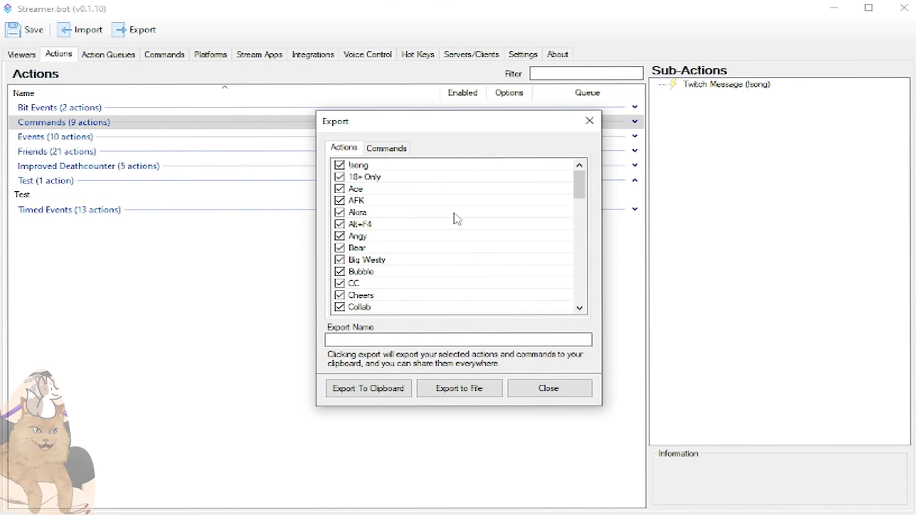
{"action": "left_click_drag", "start_coordinate": [580, 190], "coordinate": [586, 301]}
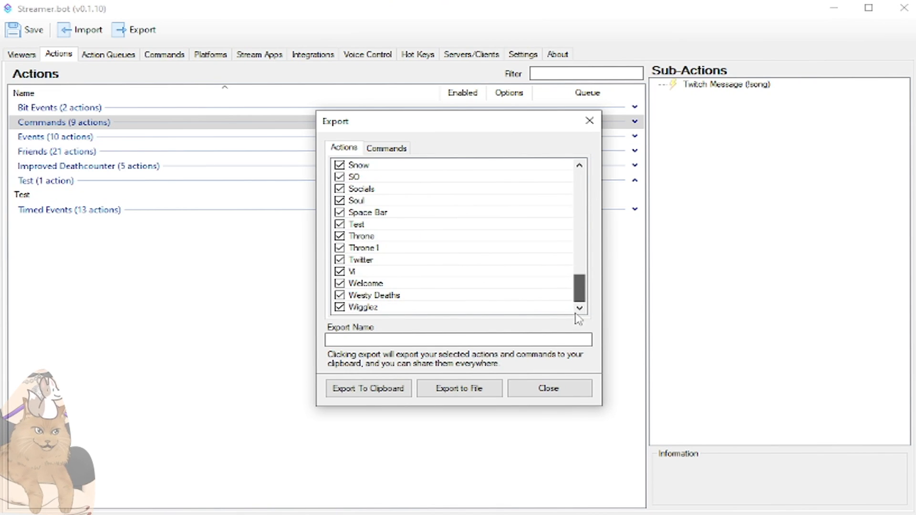
- Include all chat commands in the export as well and review both export lists
{"action": "left_click", "coordinate": [387, 148]}
{"action": "right_click", "coordinate": [431, 208]}
{"action": "left_click", "coordinate": [445, 216]}
{"action": "left_click", "coordinate": [344, 148]}
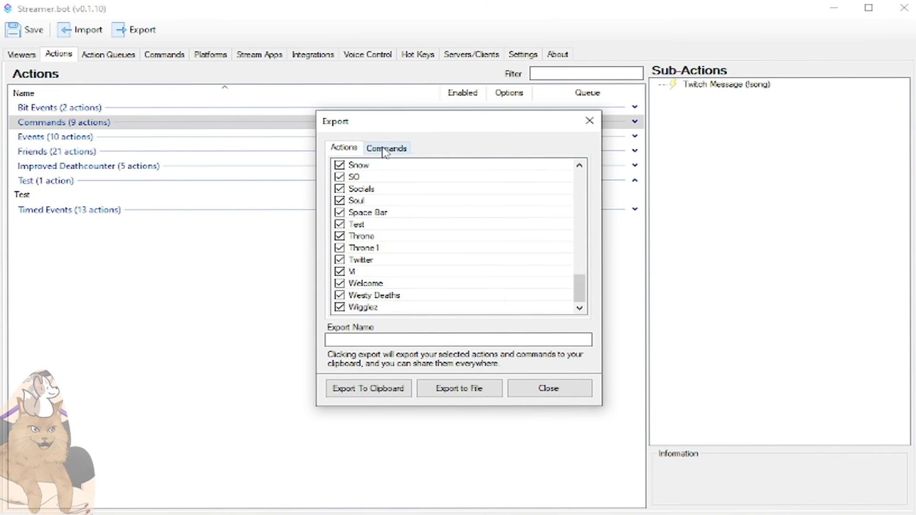
{"action": "left_click", "coordinate": [382, 149]}
{"action": "left_click", "coordinate": [343, 148]}
{"action": "mouse_move", "coordinate": [580, 288]}
{"action": "left_mouse_down"}
{"action": "mouse_move", "coordinate": [574, 143]}
{"action": "mouse_move", "coordinate": [580, 301]}
{"action": "left_mouse_up"}
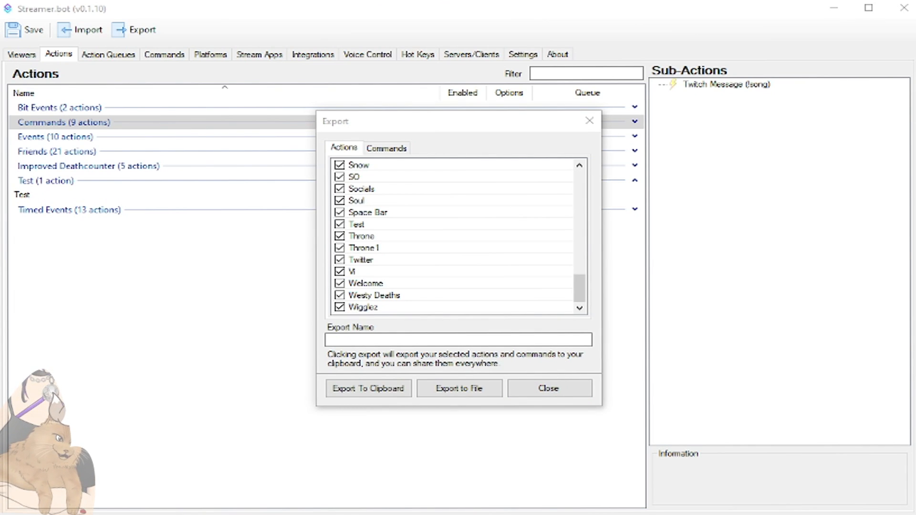
- View the saved export string in the Streamer Bot Settings file in Notepad, and close the export dialog in Streamer.bot
{"action": "key", "text": "alt+Tab"}
{"action": "left_click_drag", "start_coordinate": [520, 88], "coordinate": [334, 47]}
{"action": "left_click", "coordinate": [526, 174]}
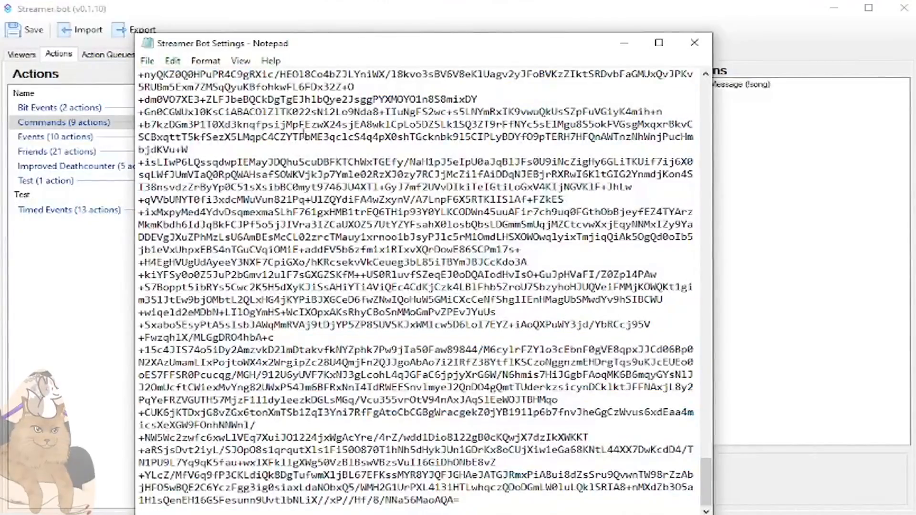
{"action": "left_click", "coordinate": [85, 235]}
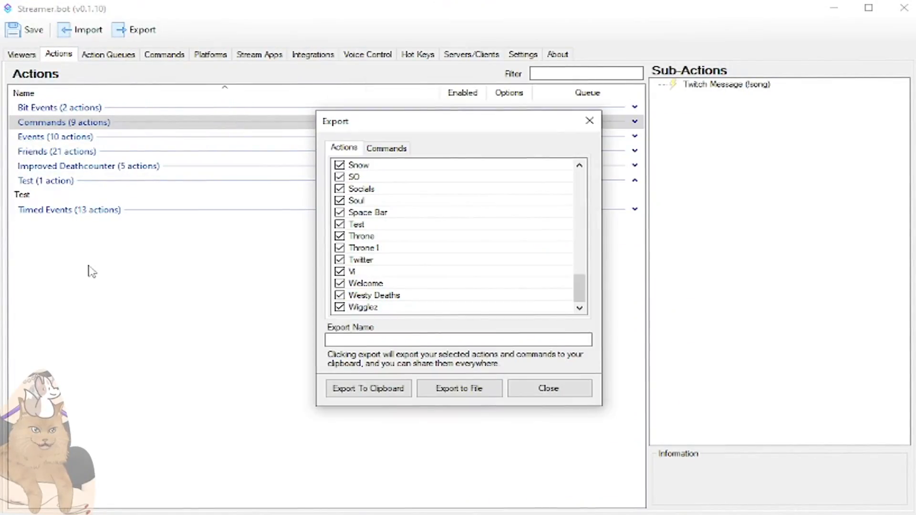
{"action": "left_click", "coordinate": [564, 389]}
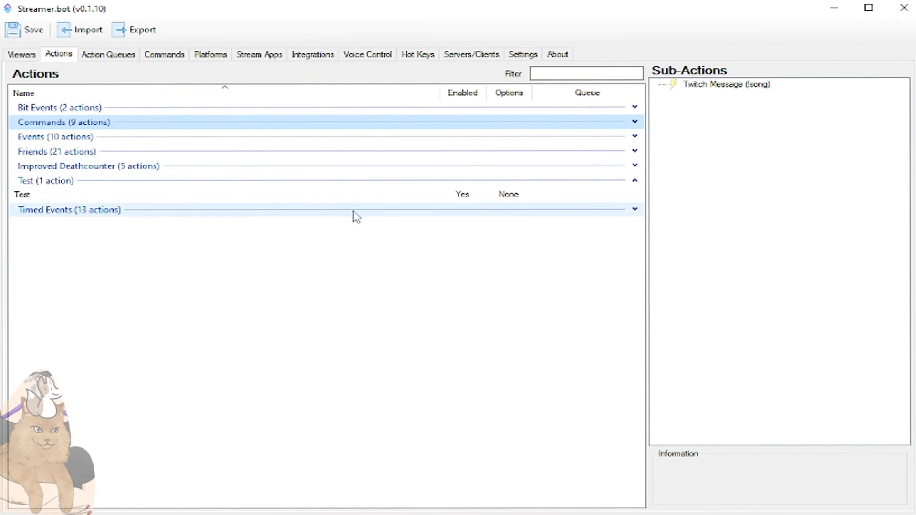
- Start an import and paste in the entire export string copied from the Streamer Bot Settings file in Notepad
{"action": "left_click", "coordinate": [72, 41]}
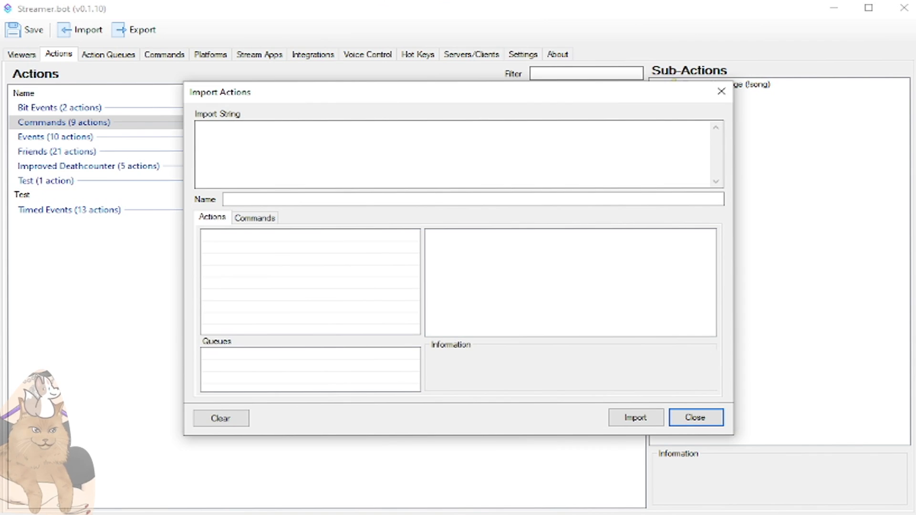
{"action": "key", "text": "alt+Tab"}
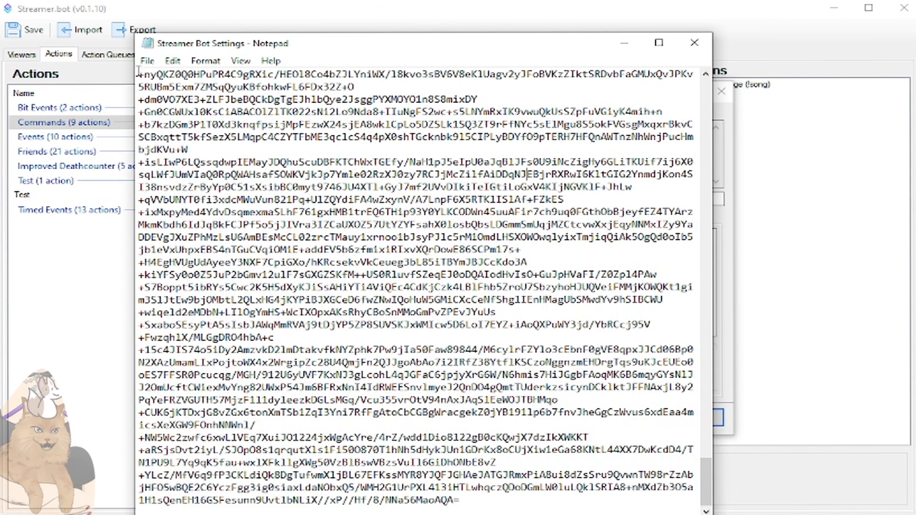
{"action": "key", "text": "ctrl+a"}
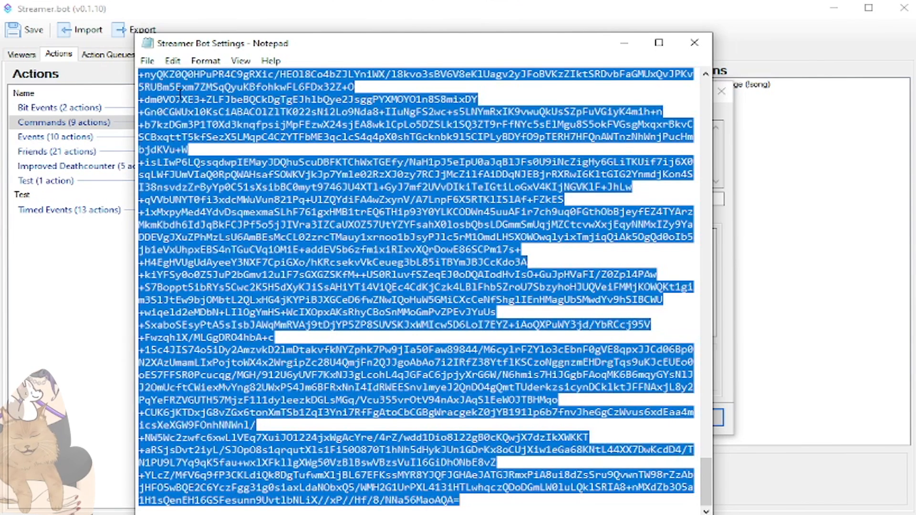
{"action": "key", "text": "ctrl+c"}
{"action": "key", "text": "alt+Tab"}
{"action": "left_click", "coordinate": [304, 152]}
{"action": "key", "text": "ctrl+v"}
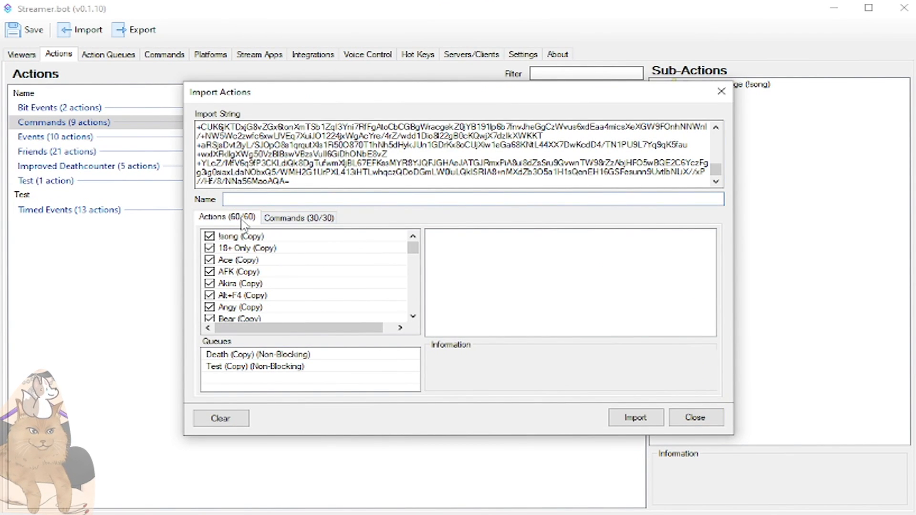
- Review the actions, commands and the Death and Test queues contained in the import, and close it without importing
{"action": "left_click", "coordinate": [319, 219]}
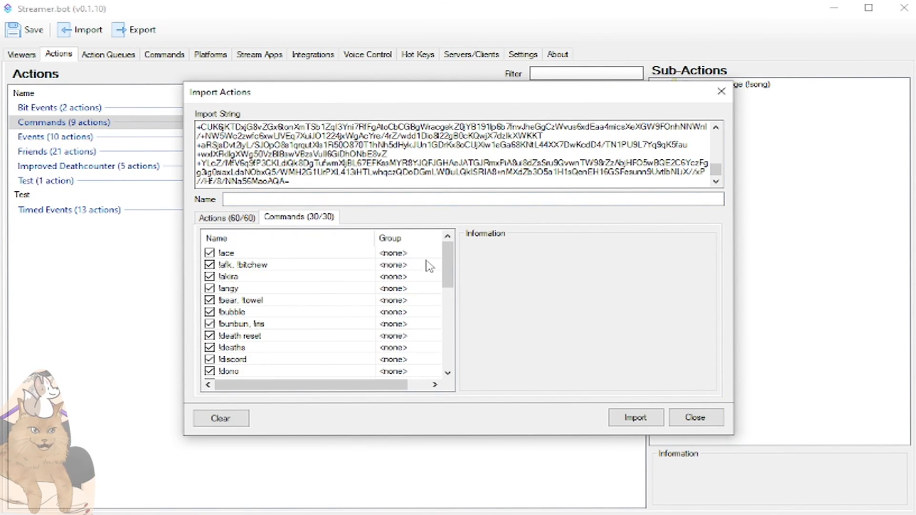
{"action": "left_click", "coordinate": [218, 217]}
{"action": "left_click_drag", "start_coordinate": [412, 251], "coordinate": [448, 253]}
{"action": "left_click", "coordinate": [299, 218]}
{"action": "left_click", "coordinate": [217, 218]}
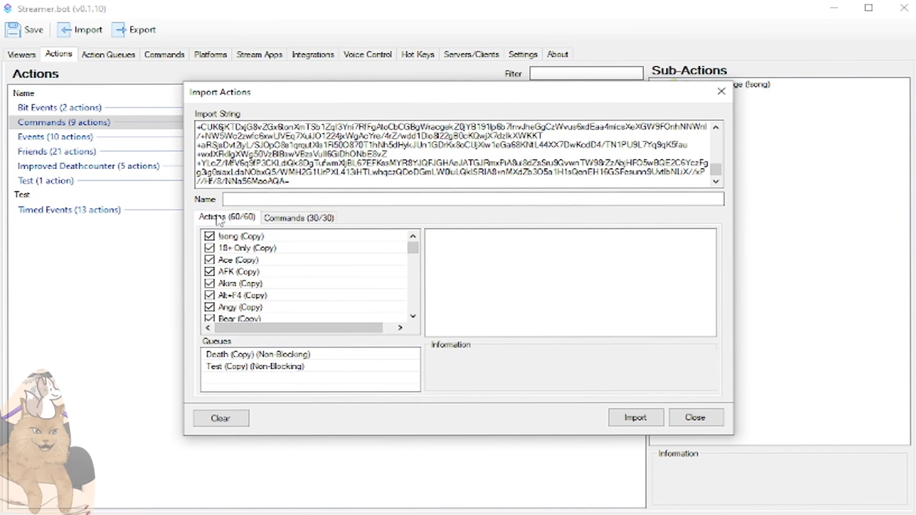
{"action": "mouse_move", "coordinate": [420, 249]}
{"action": "left_mouse_down"}
{"action": "mouse_move", "coordinate": [425, 286]}
{"action": "mouse_move", "coordinate": [419, 243]}
{"action": "left_mouse_up"}
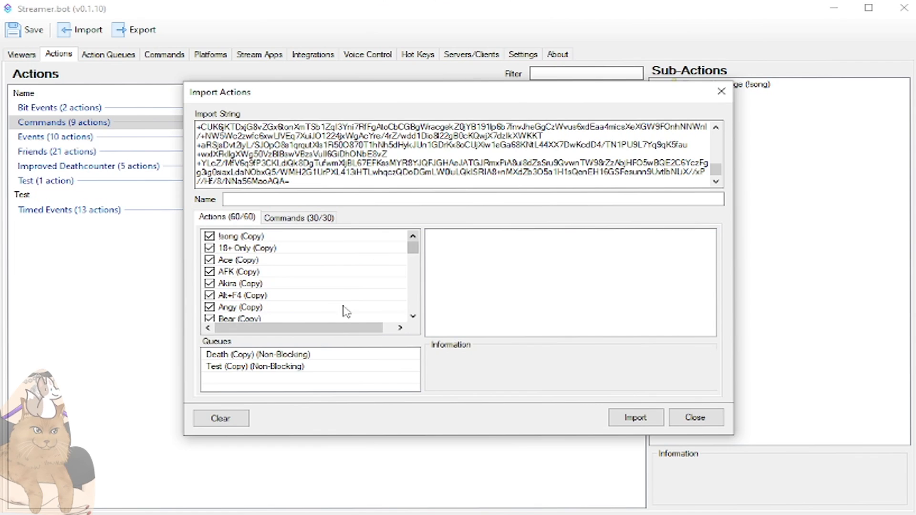
{"action": "left_click", "coordinate": [226, 355]}
{"action": "left_click", "coordinate": [228, 366]}
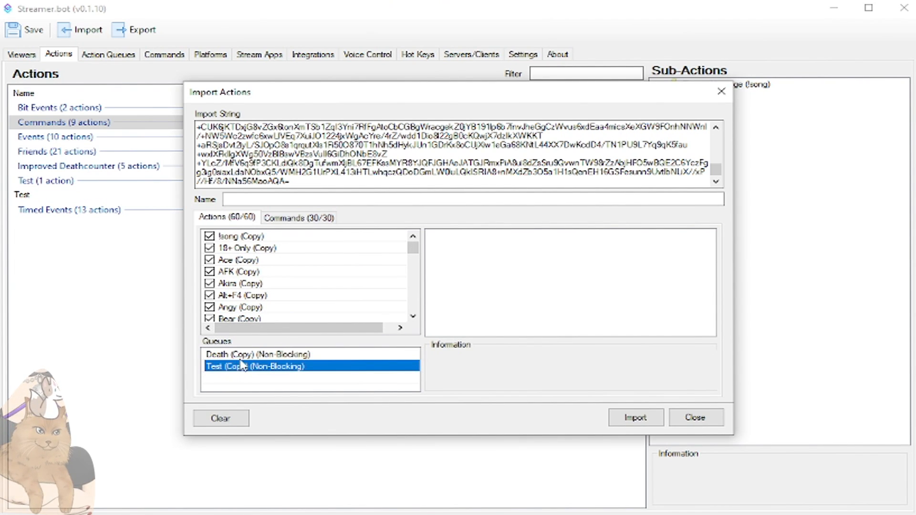
{"action": "left_click", "coordinate": [236, 356]}
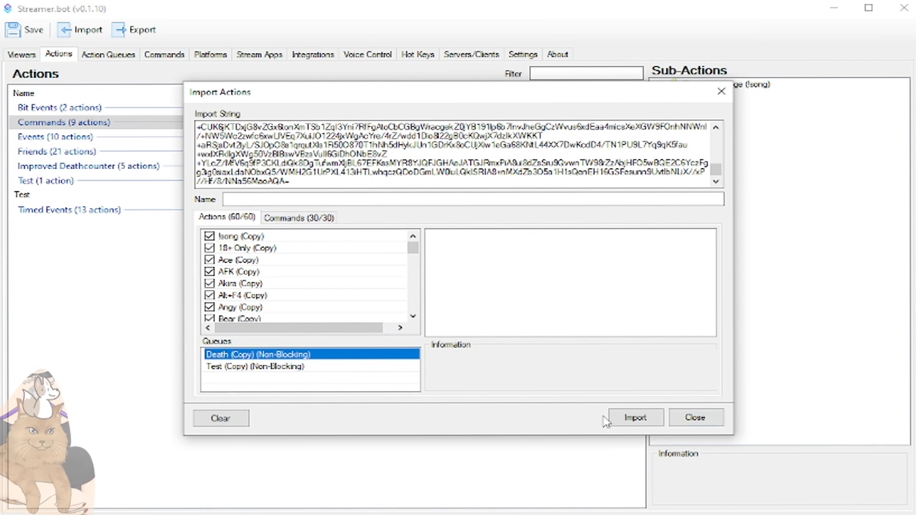
{"action": "left_click", "coordinate": [679, 425]}
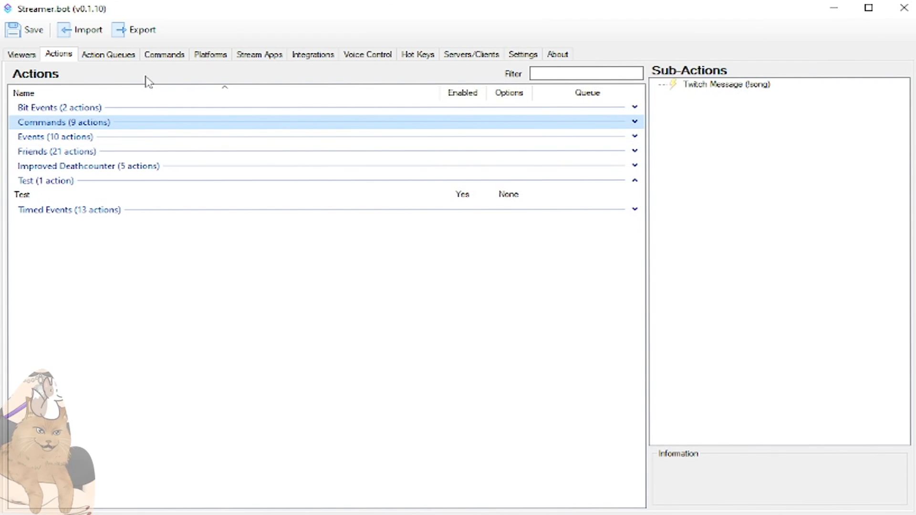
- Export the five Deathcounter actions, including Add, Rem, Set and (re)Set without changing total, to the clipboard
{"action": "left_click", "coordinate": [125, 30]}
{"action": "left_click_drag", "start_coordinate": [583, 185], "coordinate": [584, 205]}
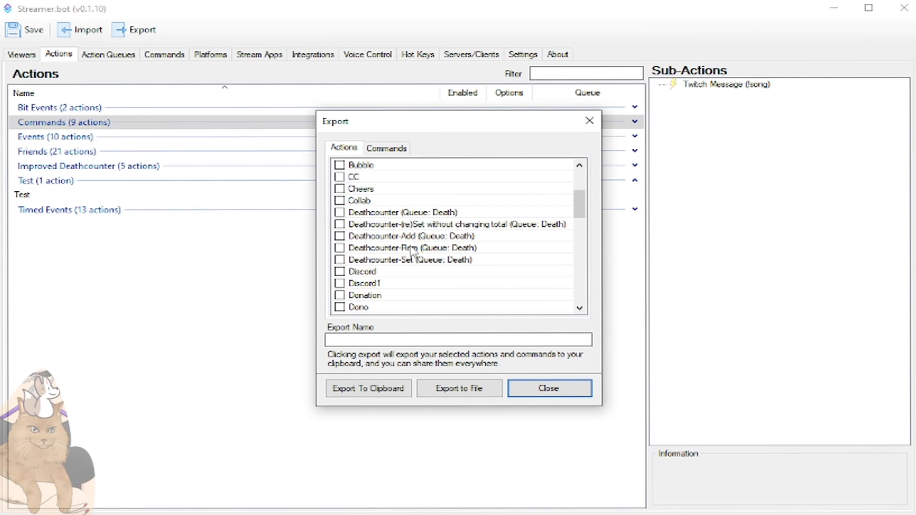
{"action": "left_click", "coordinate": [340, 213]}
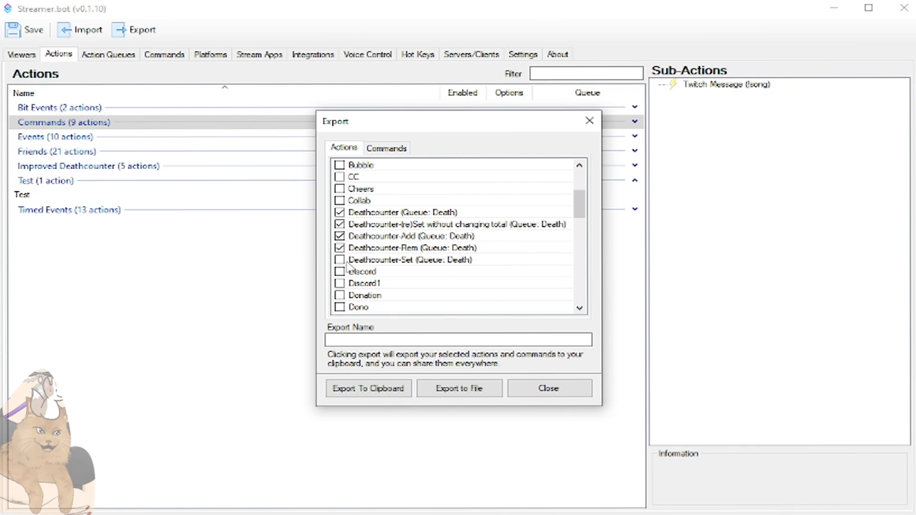
{"action": "left_click", "coordinate": [340, 261]}
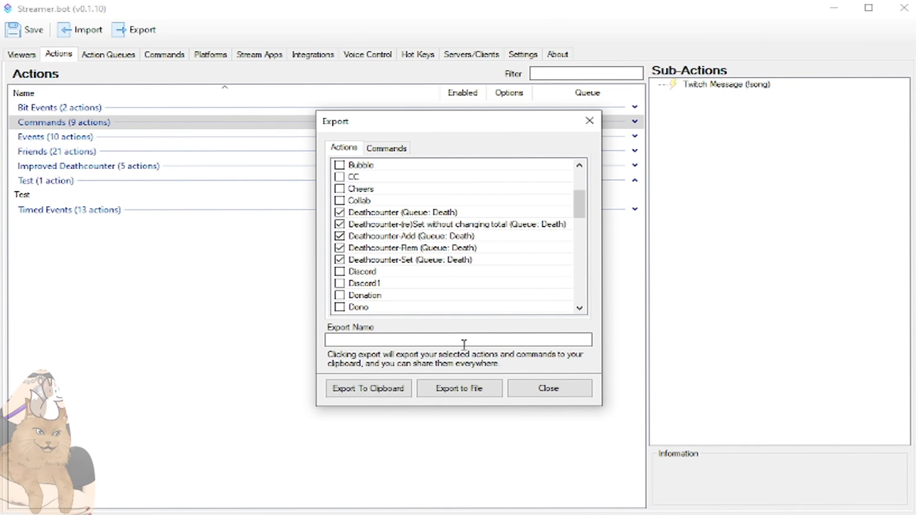
{"action": "left_click", "coordinate": [355, 390]}
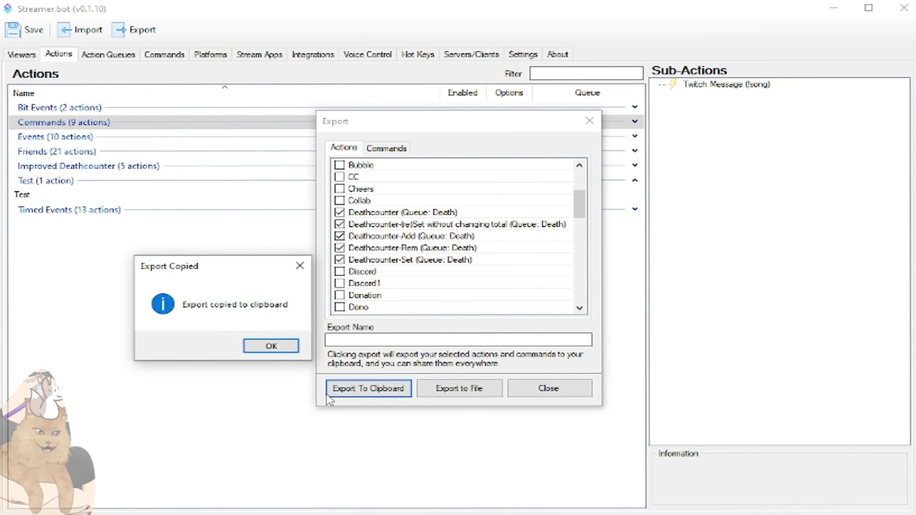
{"action": "left_click", "coordinate": [244, 348]}
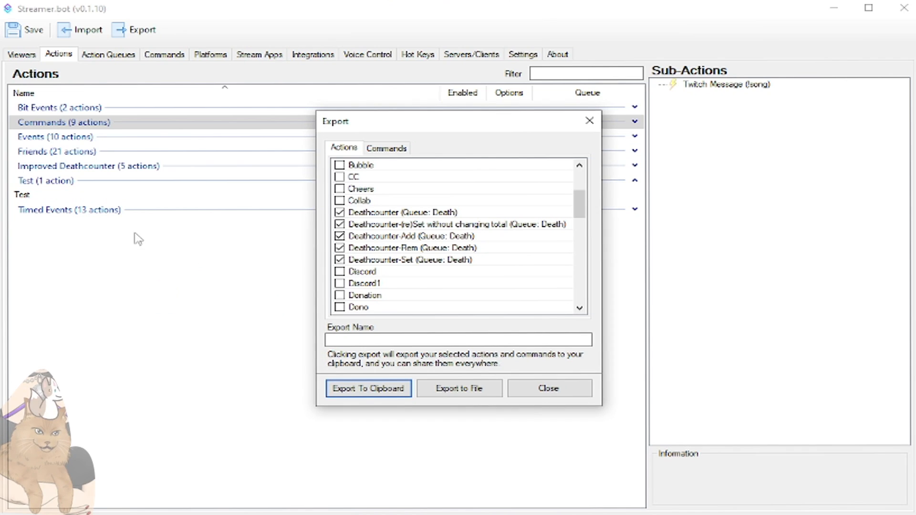
{"action": "left_click", "coordinate": [589, 120]}
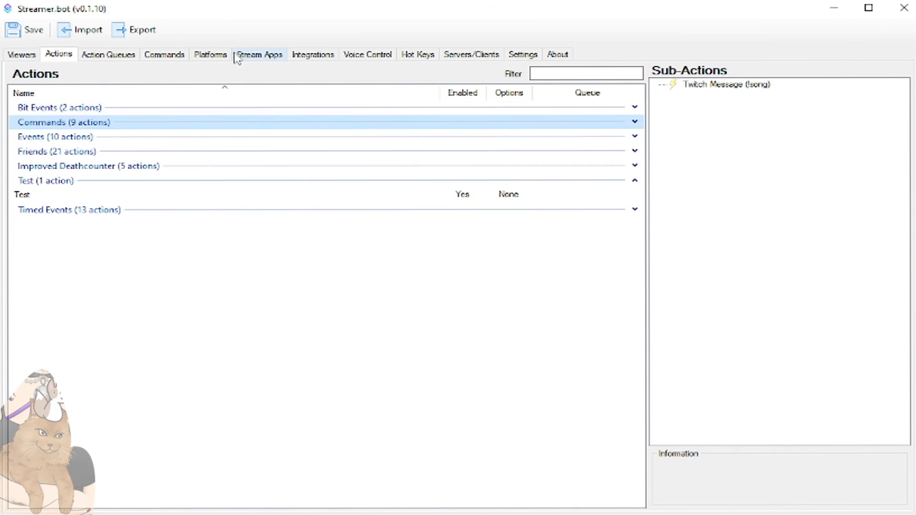
- Paste the copied Deathcounter export into a new import to preview its contents, and close without importing
{"action": "left_click", "coordinate": [84, 33]}
{"action": "right_click", "coordinate": [272, 144]}
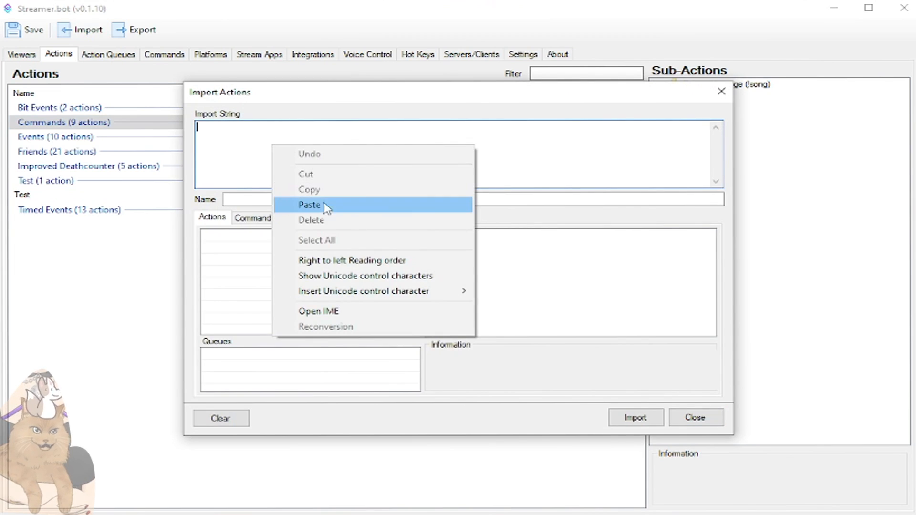
{"action": "left_click", "coordinate": [315, 205]}
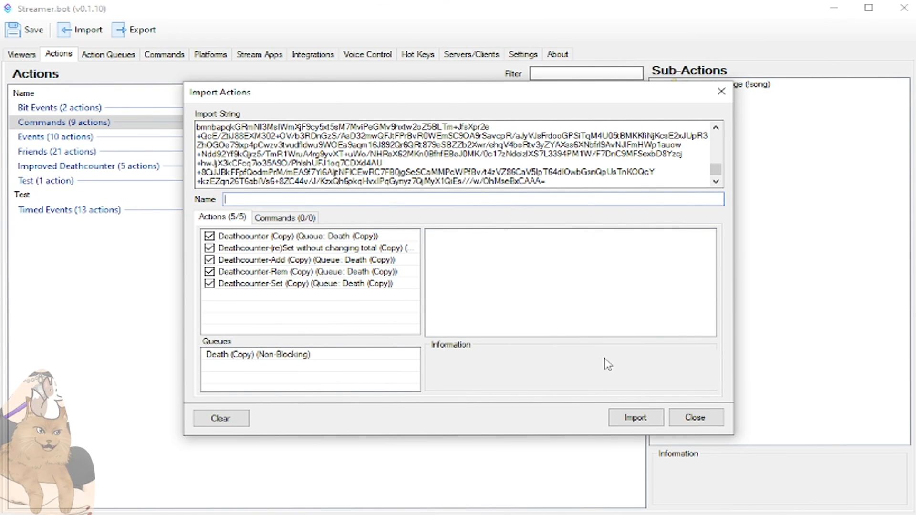
{"action": "left_click", "coordinate": [695, 418]}
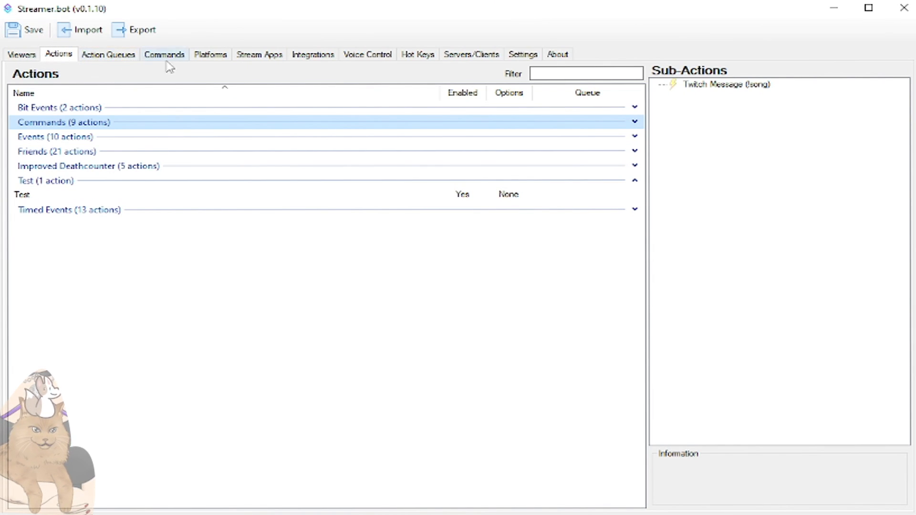
- Look over the StreamElements integration and the websocket server and client pages, and return to the actions list
{"action": "left_click", "coordinate": [313, 54]}
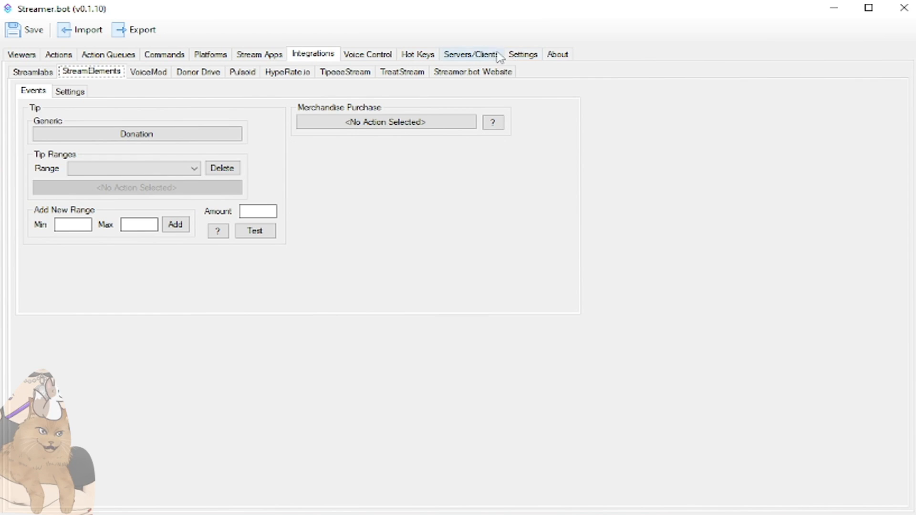
{"action": "left_click", "coordinate": [479, 54]}
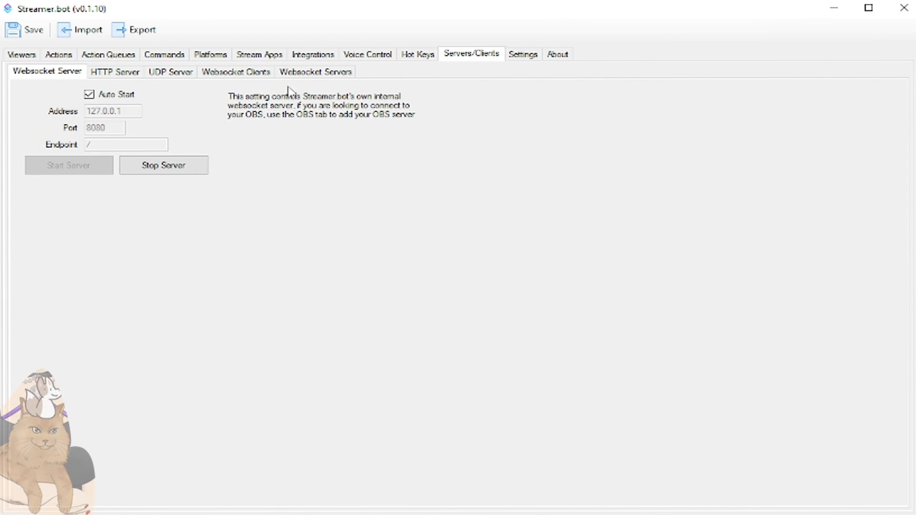
{"action": "left_click", "coordinate": [312, 73]}
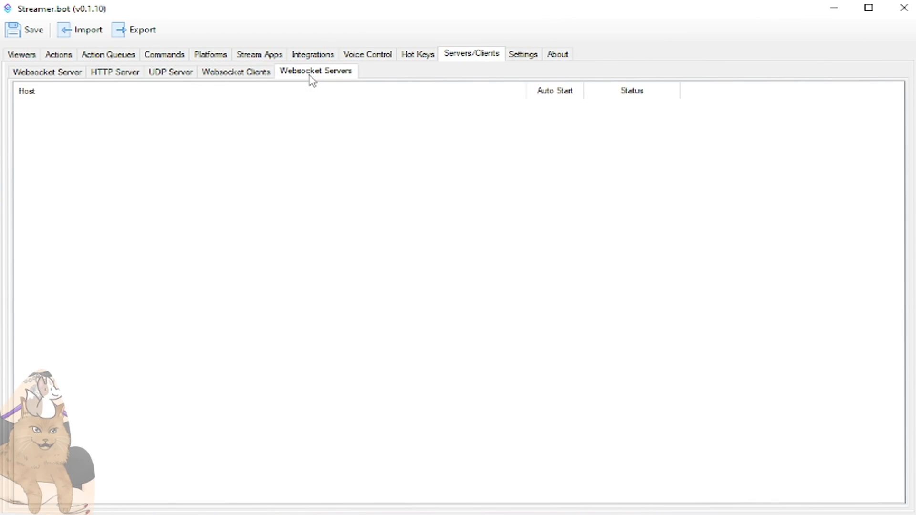
{"action": "left_click", "coordinate": [248, 72]}
{"action": "left_click", "coordinate": [62, 74]}
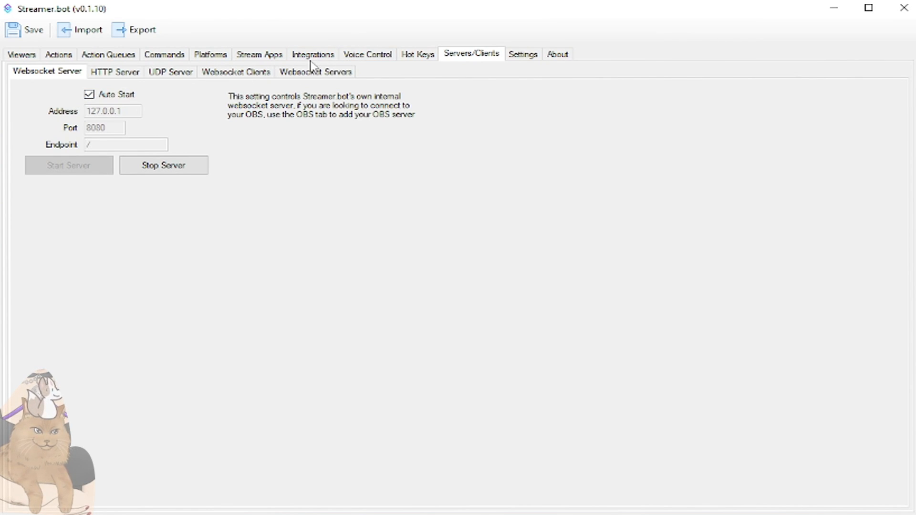
{"action": "left_click", "coordinate": [59, 54]}
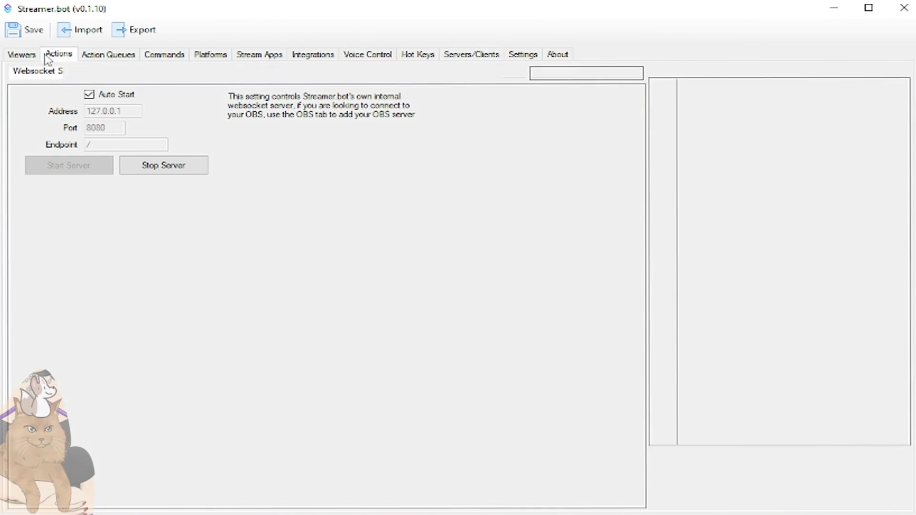
- Look over the chat commands and the Twitch rewards, polls and predictions pages, opening and cancelling the action picker for created predictions
{"action": "left_click", "coordinate": [108, 56]}
{"action": "left_click", "coordinate": [167, 56]}
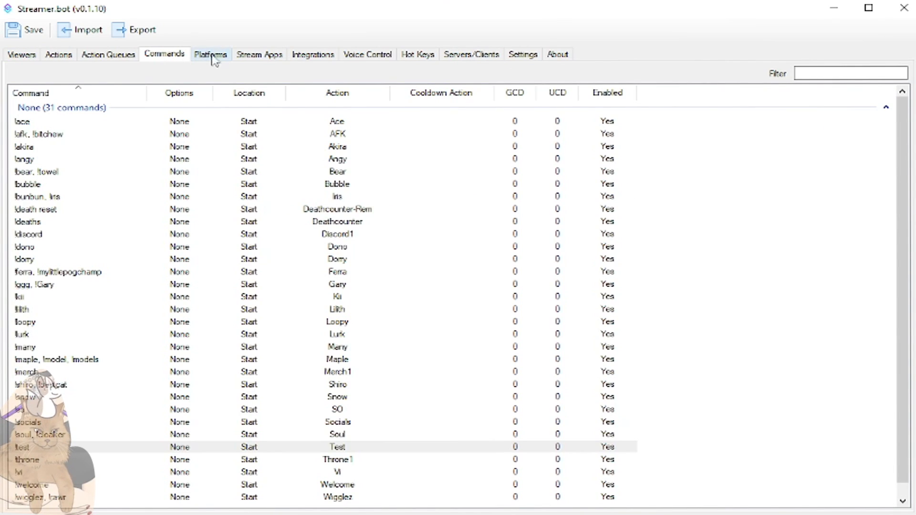
{"action": "left_click", "coordinate": [220, 57]}
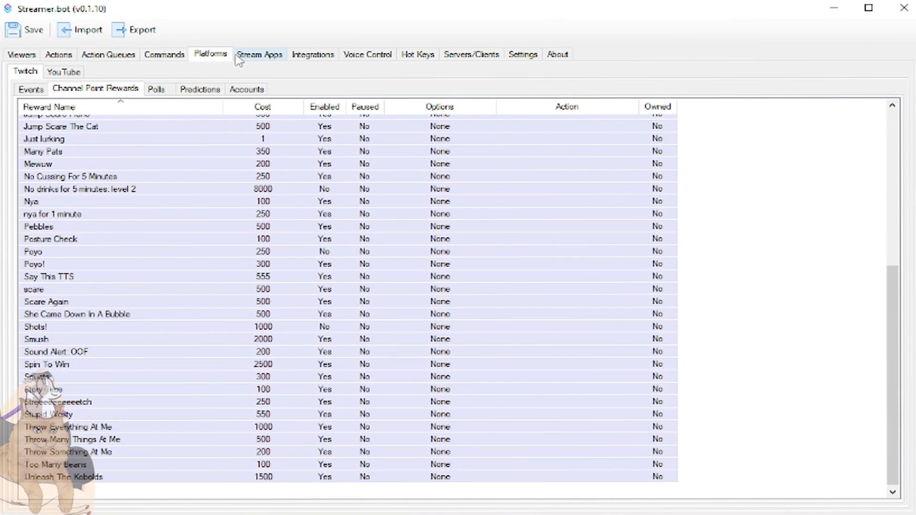
{"action": "left_click", "coordinate": [155, 89]}
{"action": "left_click", "coordinate": [193, 91]}
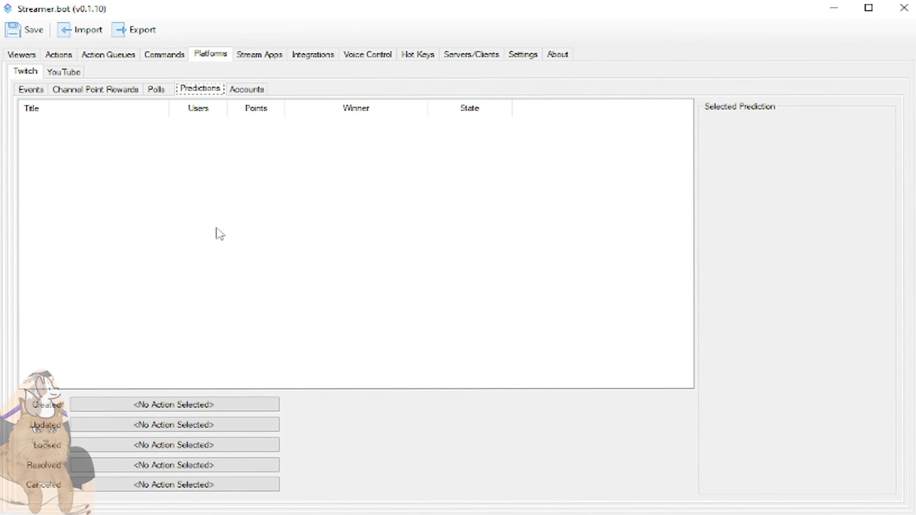
{"action": "left_click", "coordinate": [190, 403]}
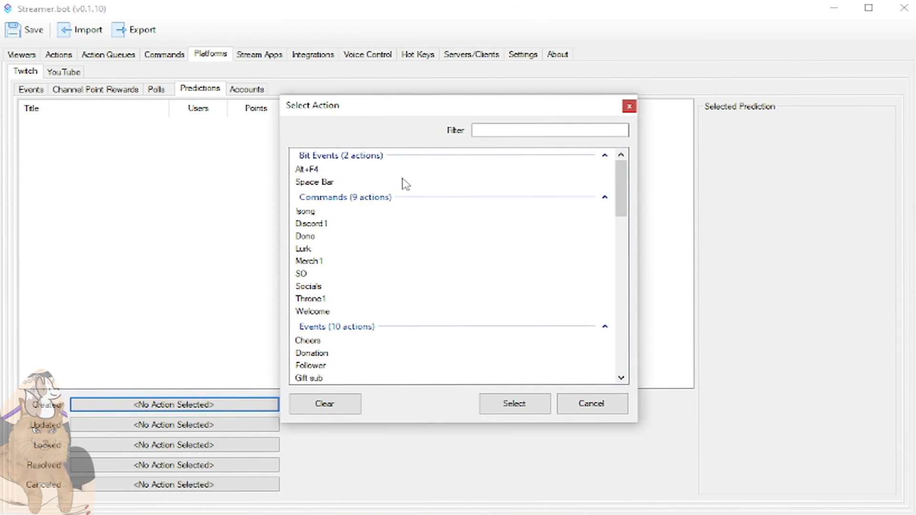
{"action": "left_click", "coordinate": [588, 403]}
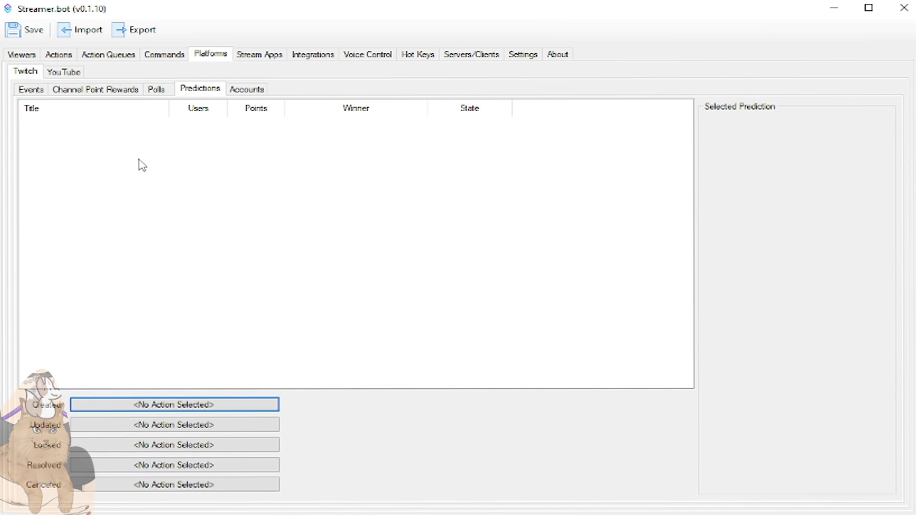
- Look over the OBS connection, the StreamElements and VoiceMod integrations, the voice commands and the hot keys, and return to the actions list
{"action": "left_click", "coordinate": [268, 54]}
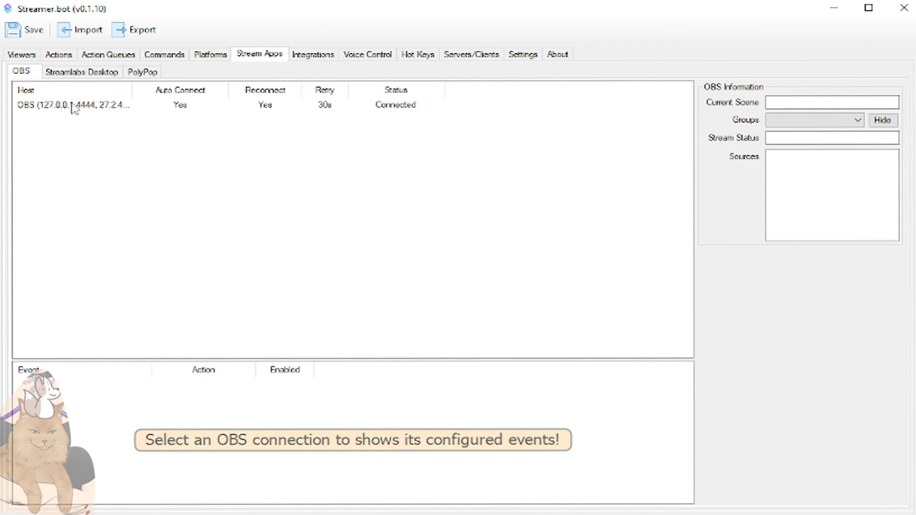
{"action": "left_click", "coordinate": [308, 56]}
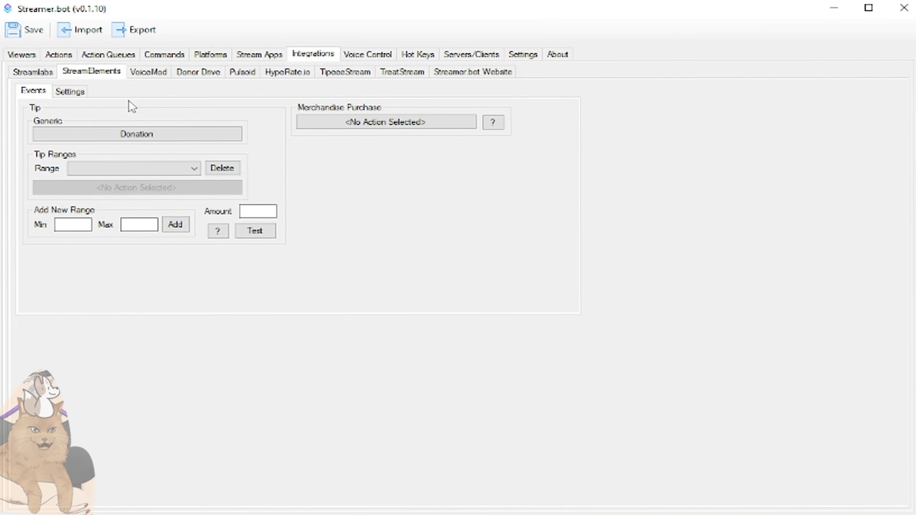
{"action": "left_click", "coordinate": [148, 73]}
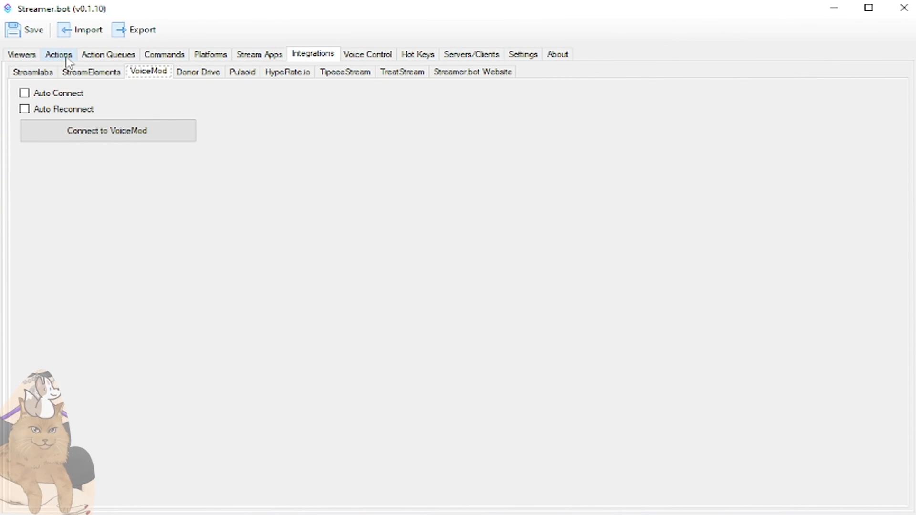
{"action": "left_click", "coordinate": [110, 73]}
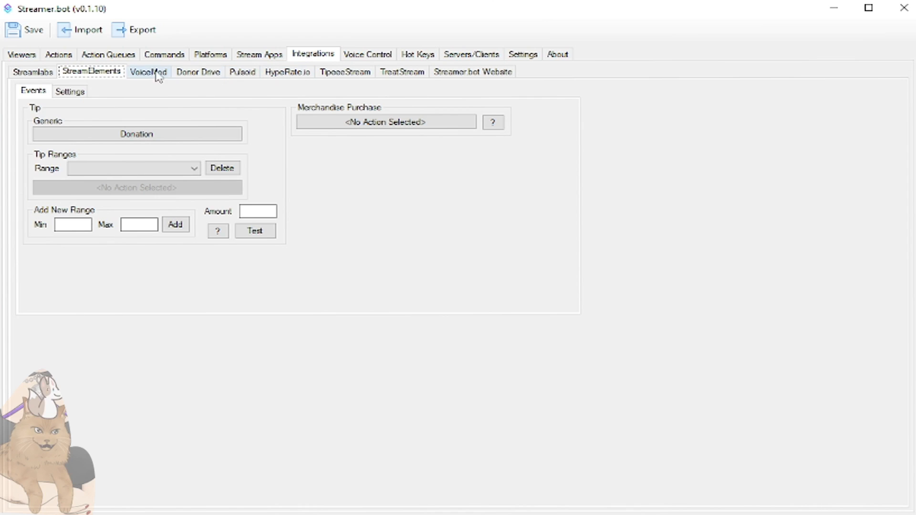
{"action": "left_click", "coordinate": [394, 58]}
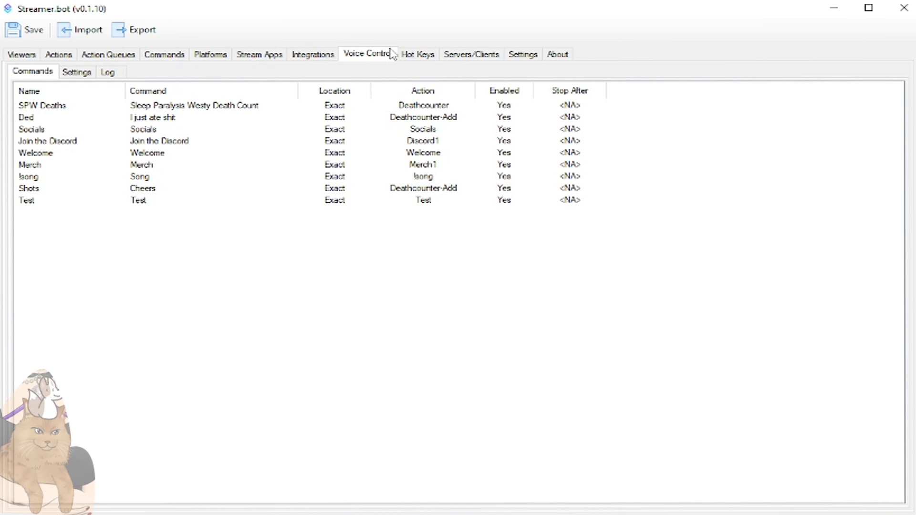
{"action": "left_click", "coordinate": [431, 54]}
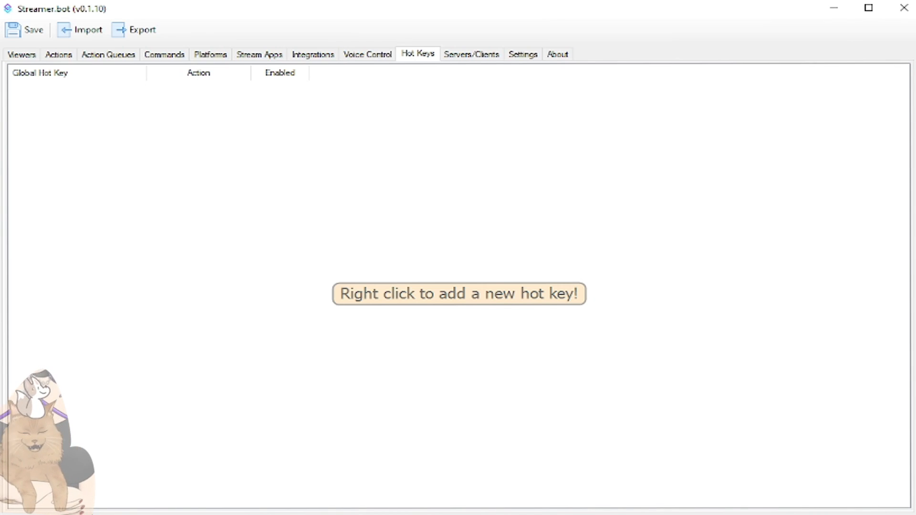
{"action": "left_click", "coordinate": [75, 57]}
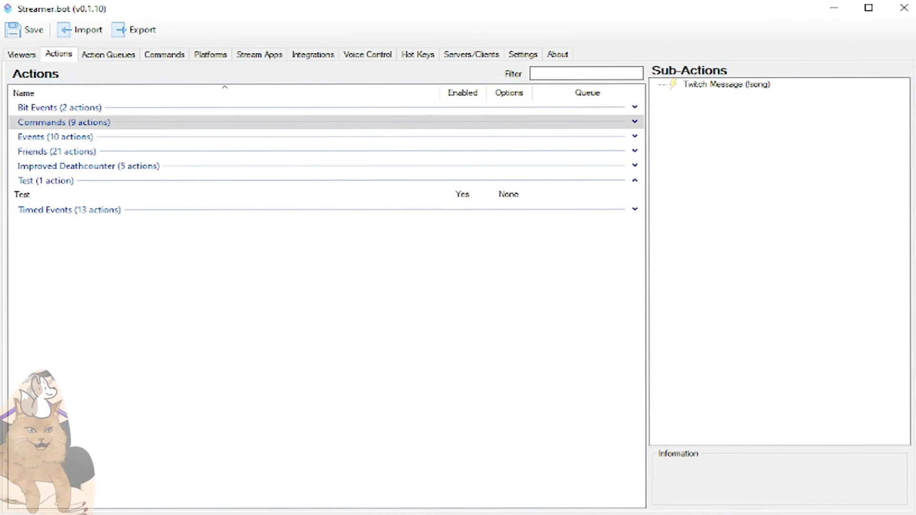
- Switch to Stream Deck, position its window over Streamer.bot, and open the Streamer Bot folder of the Westy profile
{"action": "key", "text": "alt+Tab"}
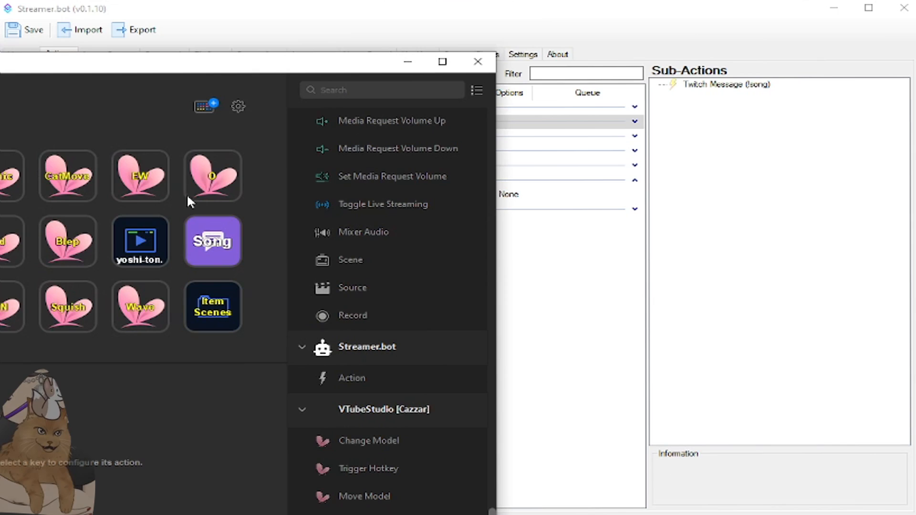
{"action": "left_click_drag", "start_coordinate": [162, 74], "coordinate": [384, 93]}
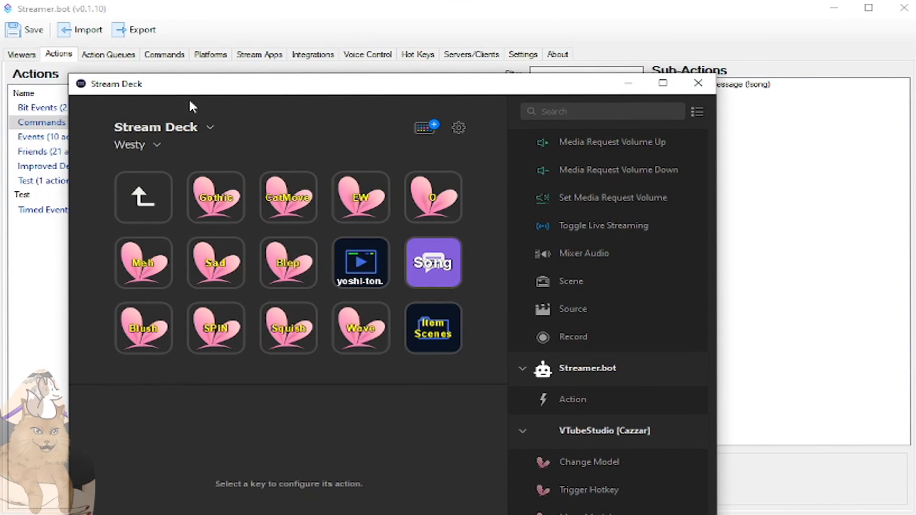
{"action": "left_click_drag", "start_coordinate": [129, 91], "coordinate": [370, 418]}
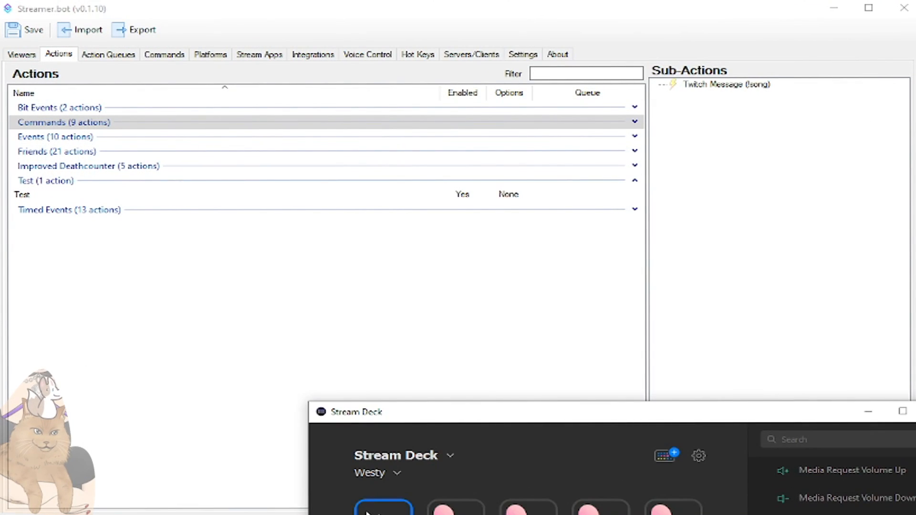
{"action": "left_click_drag", "start_coordinate": [370, 420], "coordinate": [104, 79]}
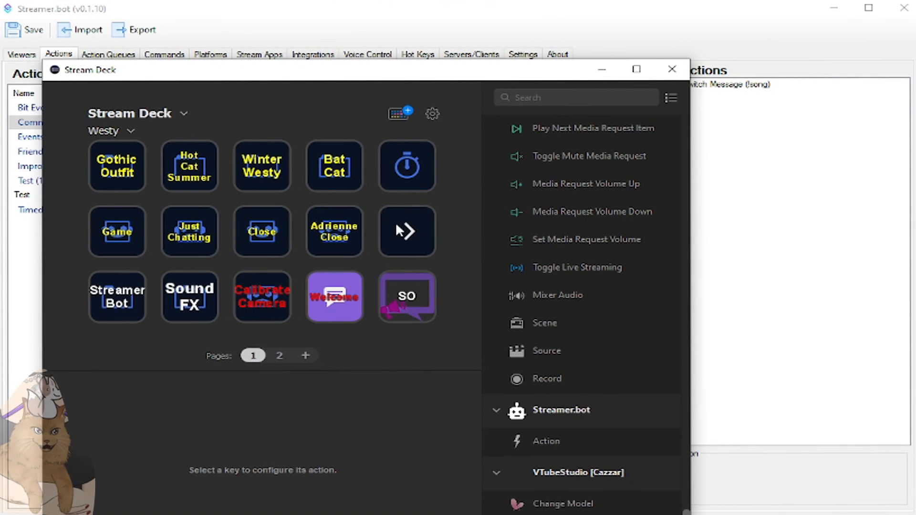
{"action": "left_click", "coordinate": [119, 306]}
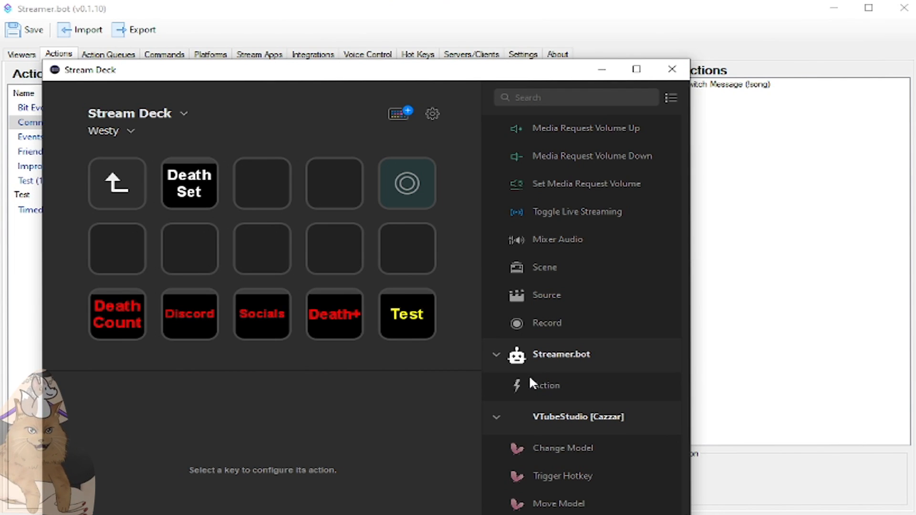
- Add a Streamer.bot Action to the first key of the middle row and delete the old Test key
{"action": "left_click_drag", "start_coordinate": [564, 387], "coordinate": [128, 239]}
{"action": "left_click", "coordinate": [395, 322]}
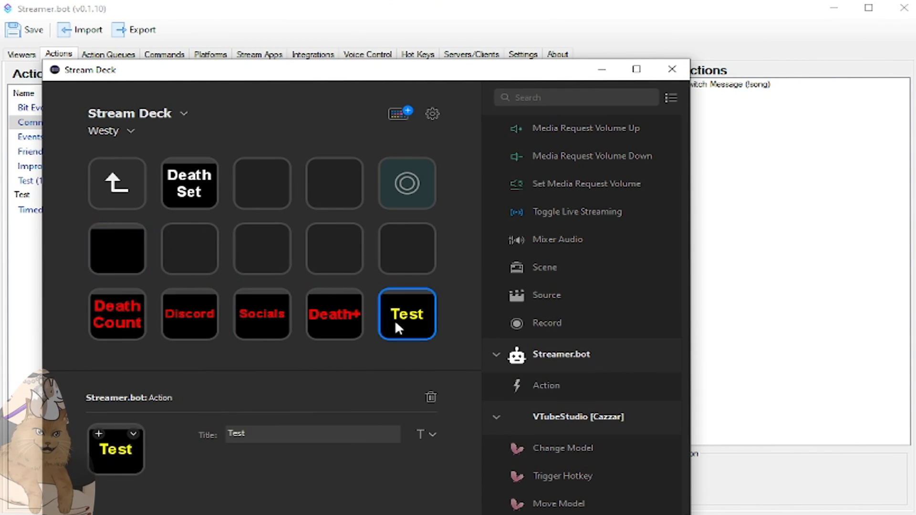
{"action": "left_click", "coordinate": [431, 397]}
- Assign the Test action to the new blank Streamer.bot key
{"action": "left_click", "coordinate": [125, 252]}
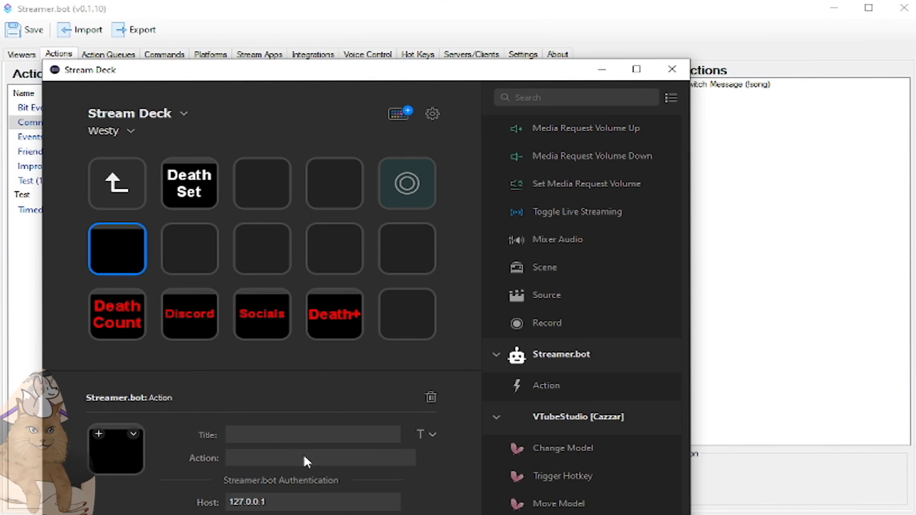
{"action": "left_click", "coordinate": [285, 453]}
{"action": "scroll", "coordinate": [329, 305], "scroll_direction": "down", "scroll_amount": 10}
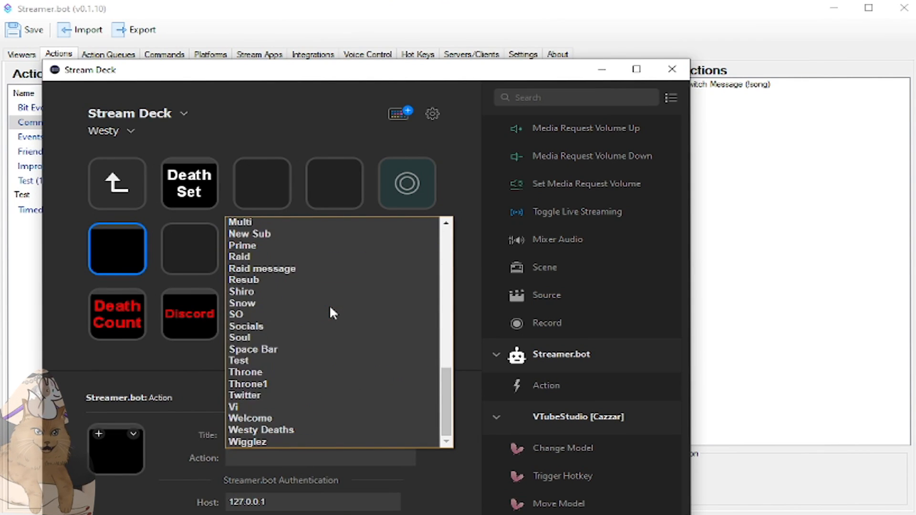
{"action": "left_click", "coordinate": [266, 360]}
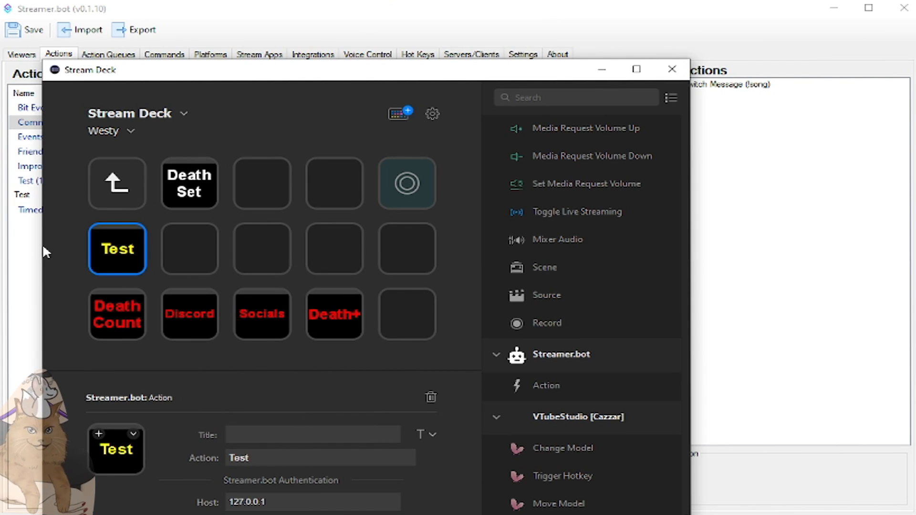
- Move the Stream Deck window aside, check the OBS window, and return to Stream Deck
{"action": "left_click_drag", "start_coordinate": [221, 83], "coordinate": [141, 102]}
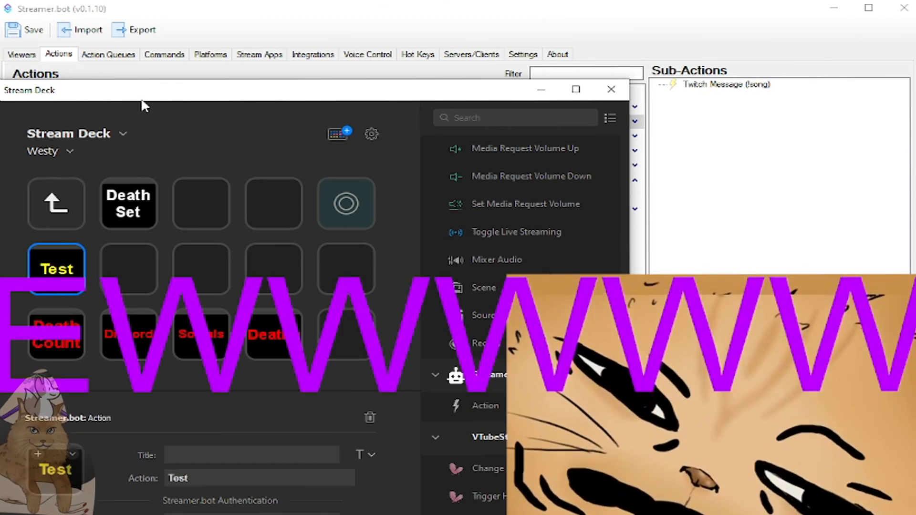
{"action": "key", "text": "alt+Tab"}
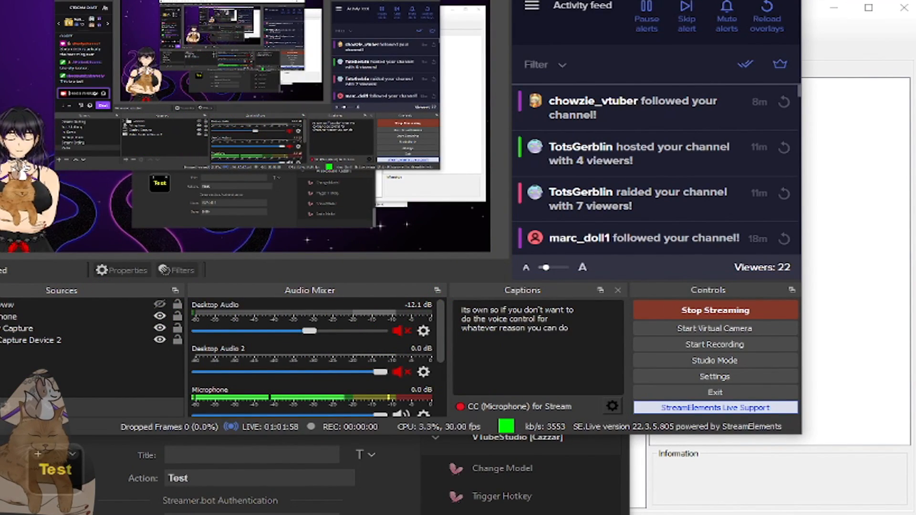
{"action": "key", "text": "alt+Tab"}
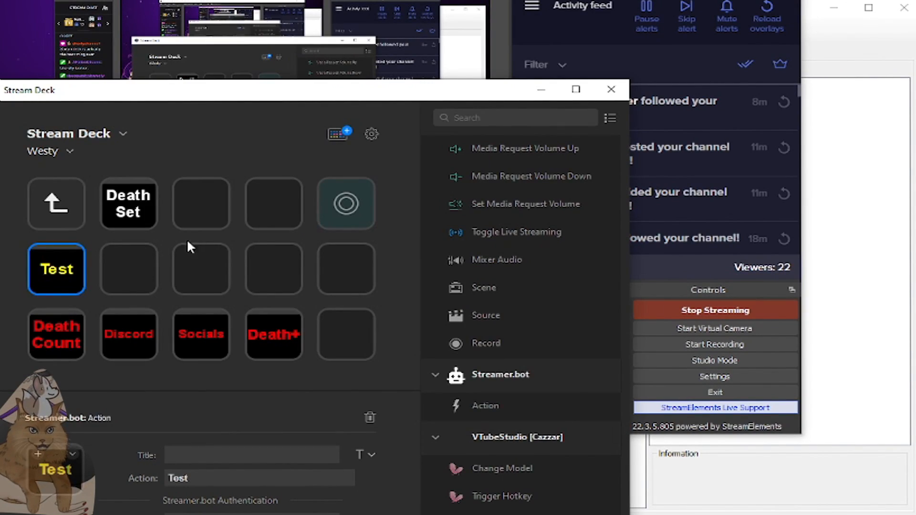
- Review the list of Streamer.bot actions available for the Test key, and close it keeping the current selection
{"action": "left_click", "coordinate": [115, 284]}
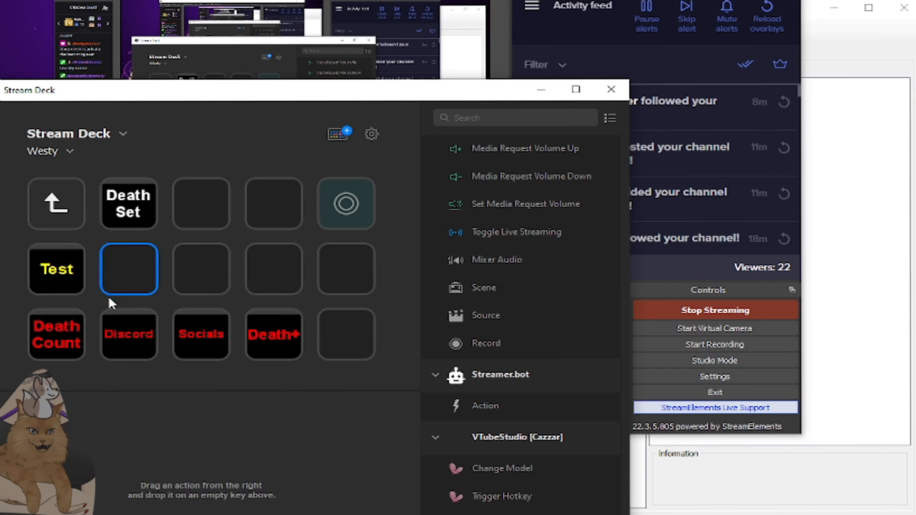
{"action": "left_click", "coordinate": [56, 269]}
{"action": "left_click", "coordinate": [230, 474]}
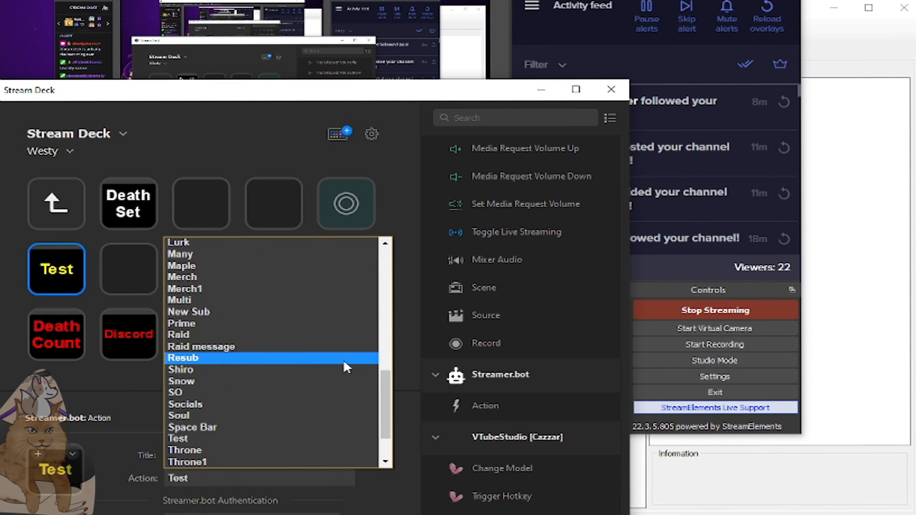
{"action": "left_click_drag", "start_coordinate": [387, 411], "coordinate": [394, 449]}
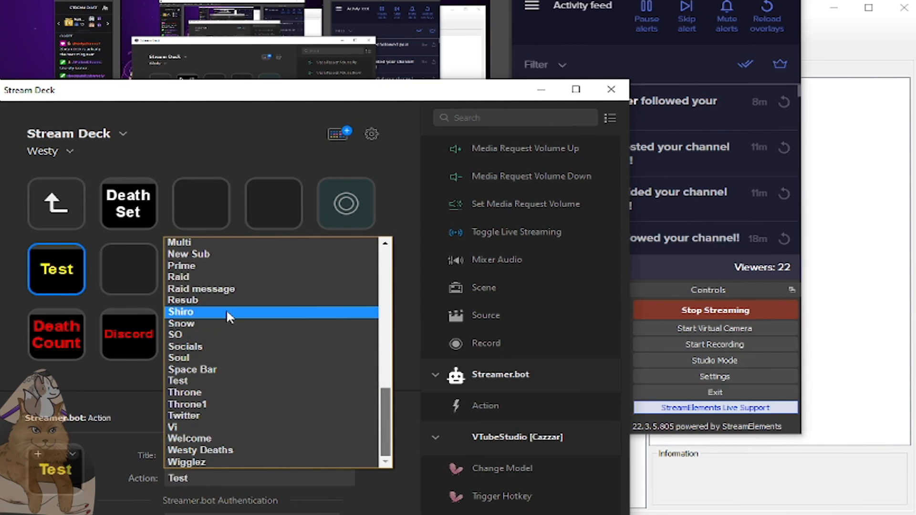
{"action": "left_click", "coordinate": [66, 401]}
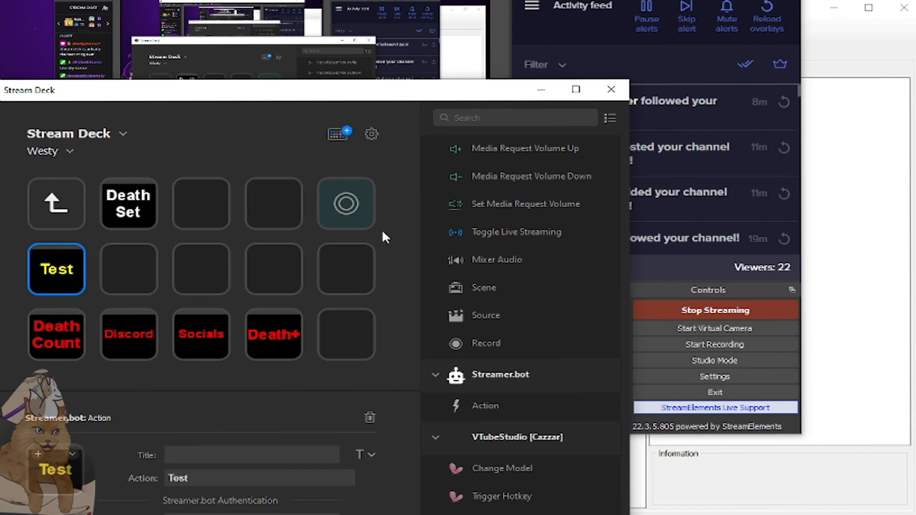
- Leave the Streamer Bot folder, examine the VTubeStudio settings of the Gothic and CatMove keys, and return to the main page
{"action": "double_click", "coordinate": [64, 205]}
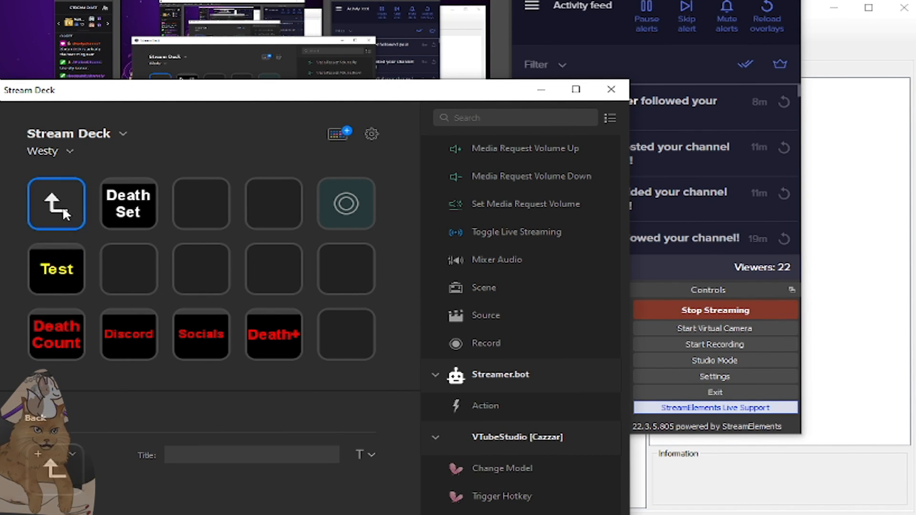
{"action": "double_click", "coordinate": [64, 206]}
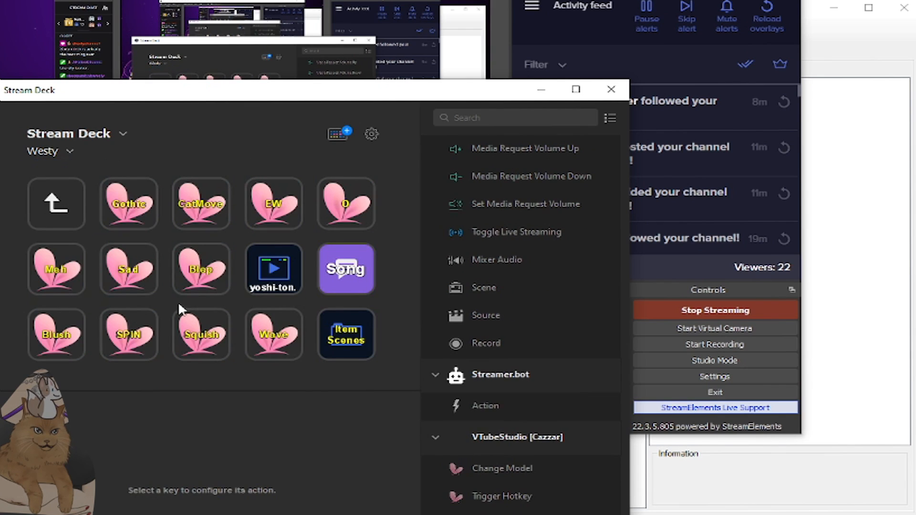
{"action": "left_click", "coordinate": [148, 216]}
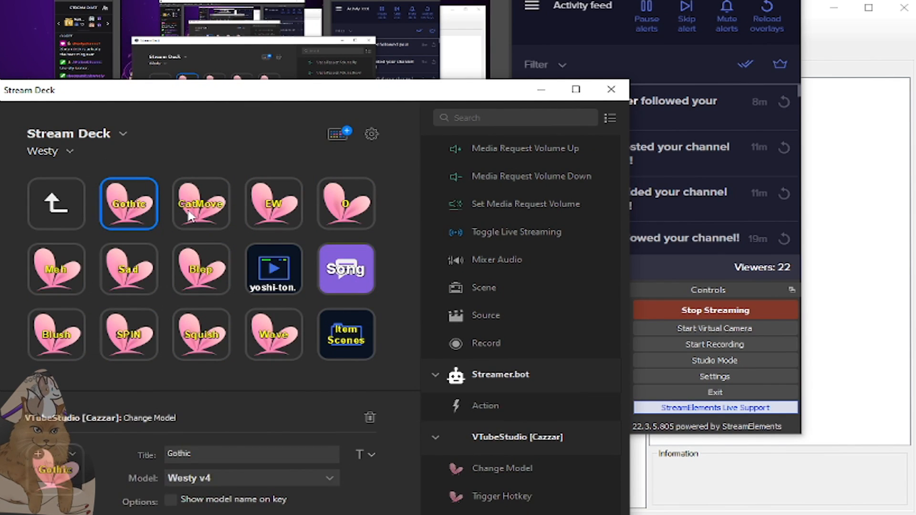
{"action": "left_click", "coordinate": [202, 212]}
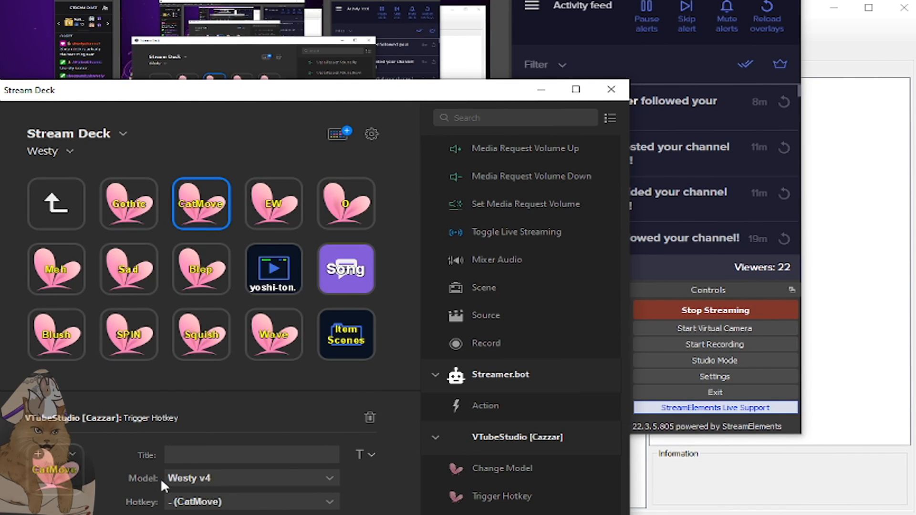
{"action": "left_click", "coordinate": [56, 204]}
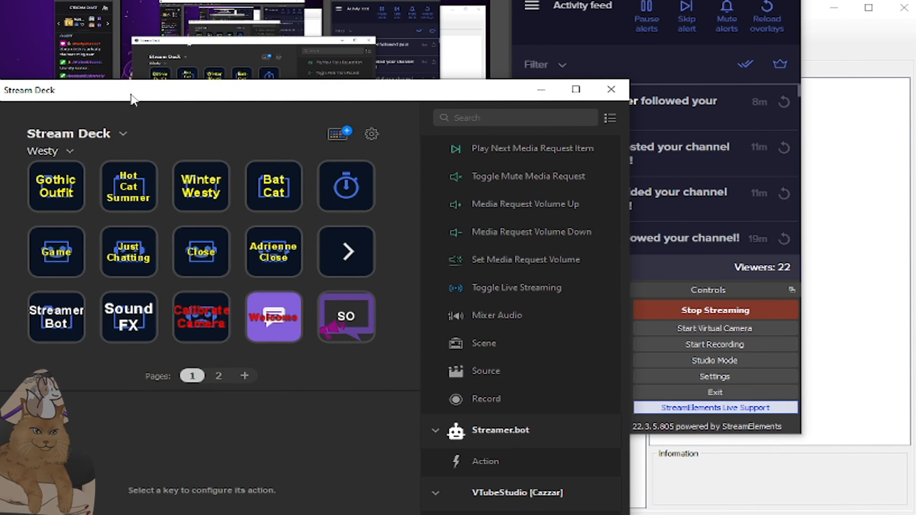
- Move the Stream Deck window out of the way to uncover the OBS window
{"action": "left_click_drag", "start_coordinate": [131, 95], "coordinate": [0, 27]}
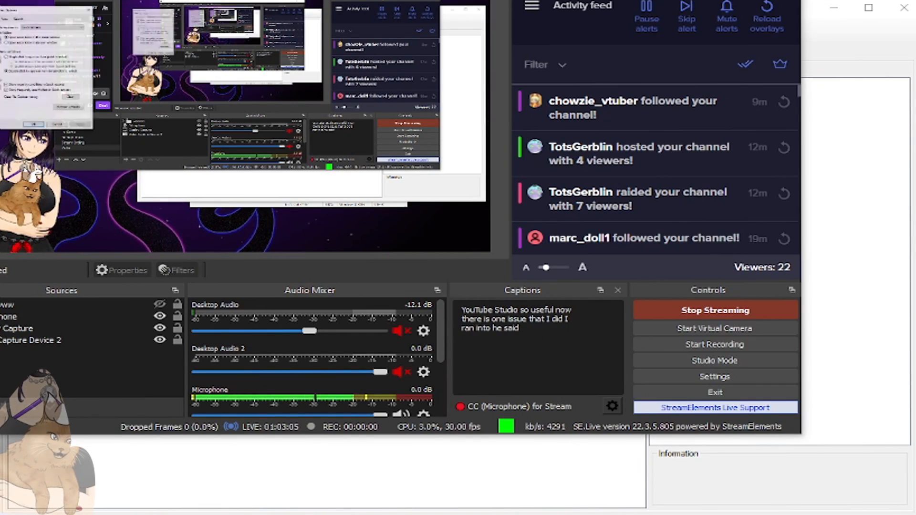
{"action": "left_click_drag", "start_coordinate": [0, 11], "coordinate": [913, 336]}
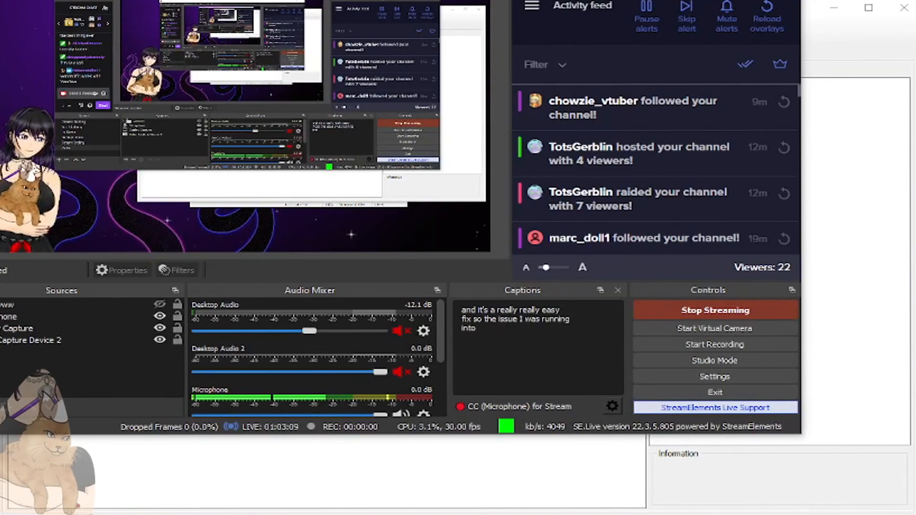
- Return to Streamer.bot, view the Commands and Actions lists, and open the Import Actions dialog, closing it without importing anything
{"action": "left_click", "coordinate": [791, 469]}
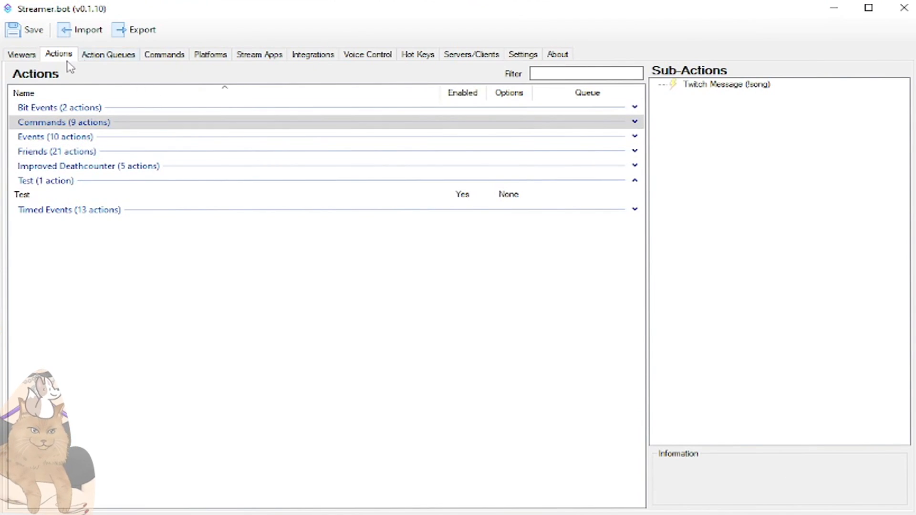
{"action": "left_click", "coordinate": [161, 55]}
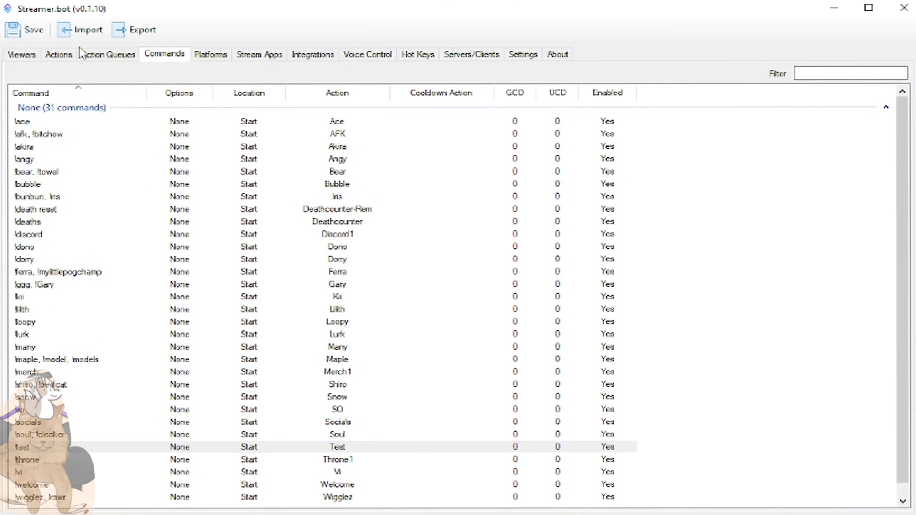
{"action": "left_click", "coordinate": [59, 54]}
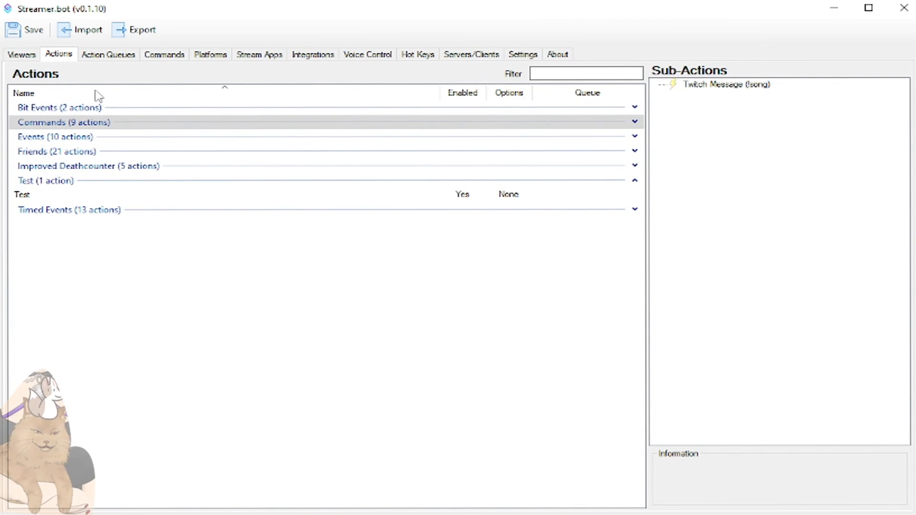
{"action": "left_click", "coordinate": [88, 30]}
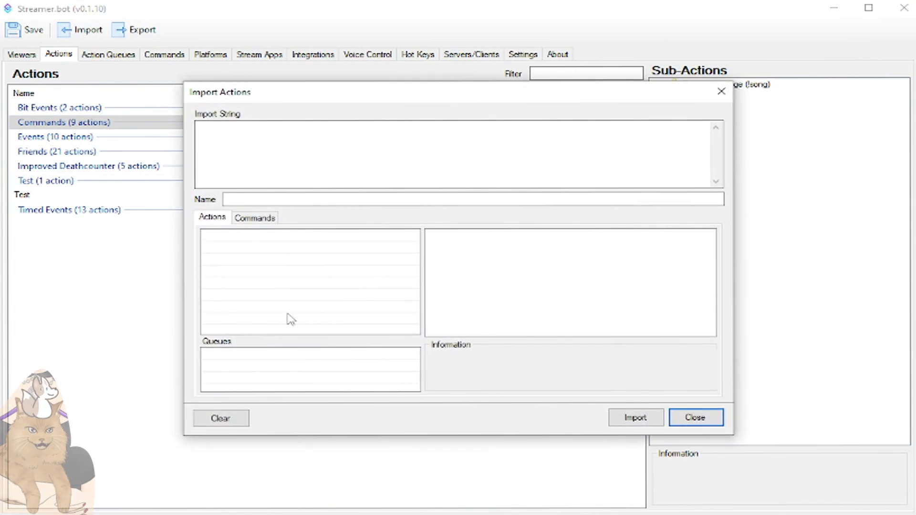
{"action": "left_click", "coordinate": [721, 98]}
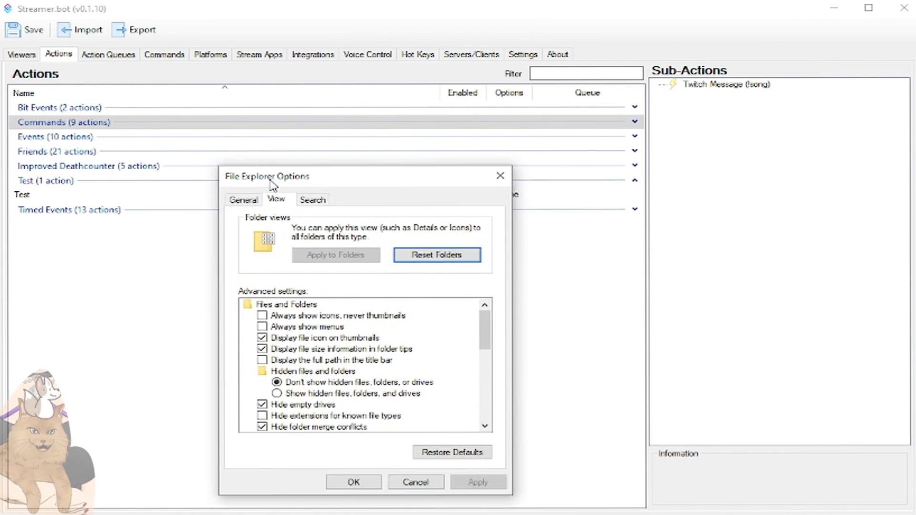
- Move the File Explorer Options window off the Actions list so that the action groups are uncovered
{"action": "left_click_drag", "start_coordinate": [266, 169], "coordinate": [258, 159]}
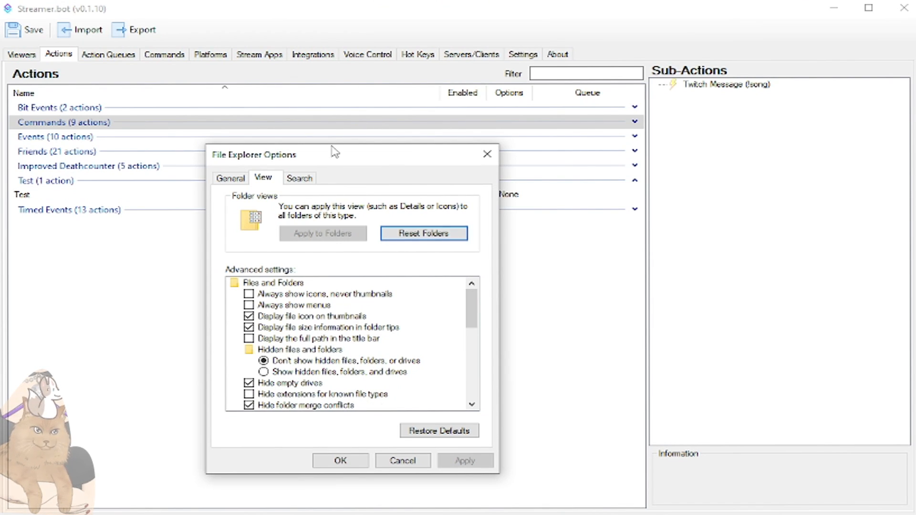
{"action": "left_click_drag", "start_coordinate": [334, 152], "coordinate": [661, 438]}
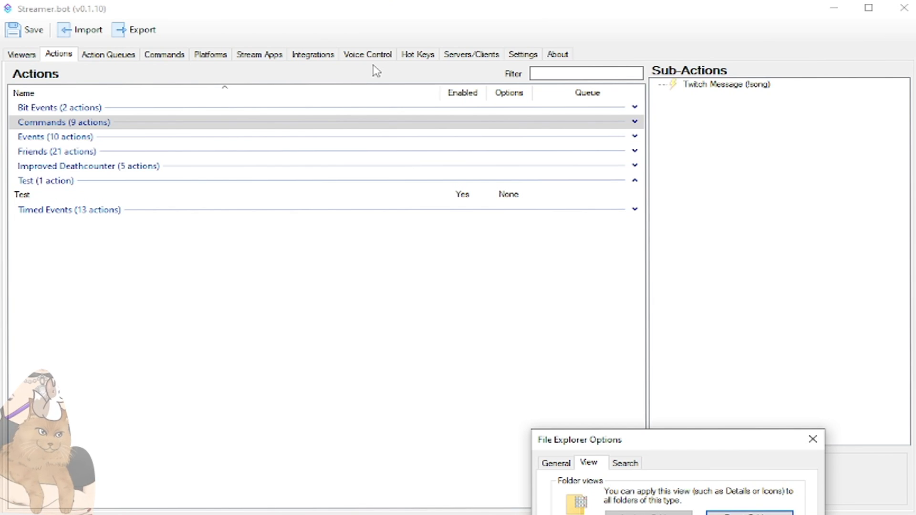
{"action": "left_click_drag", "start_coordinate": [654, 444], "coordinate": [662, 368]}
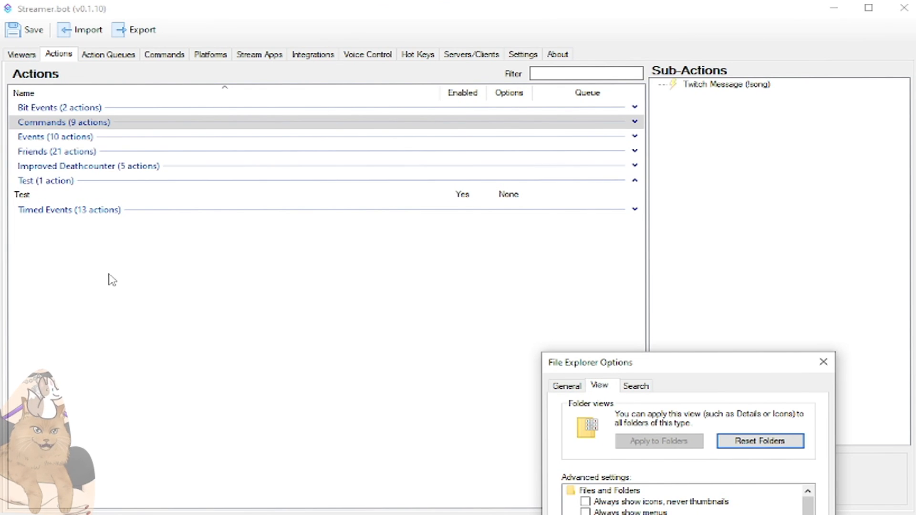
- Revisit the Commands and Actions lists in Streamer.bot, and bring the File Explorer Options window back into view
{"action": "left_click", "coordinate": [164, 55]}
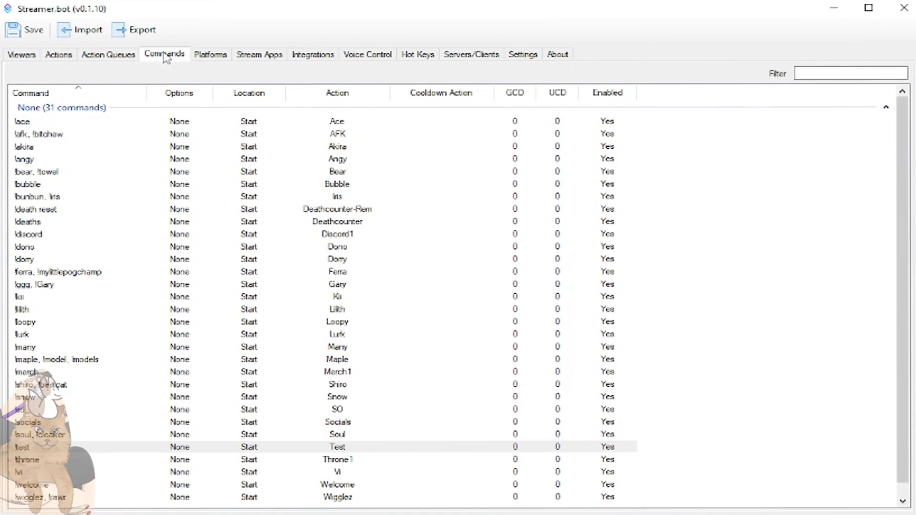
{"action": "left_click", "coordinate": [58, 56]}
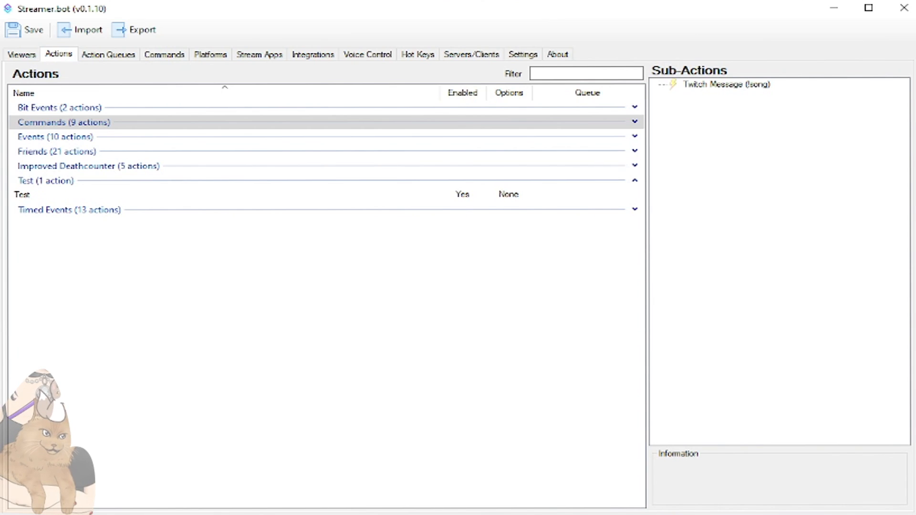
{"action": "key", "text": "alt+Tab"}
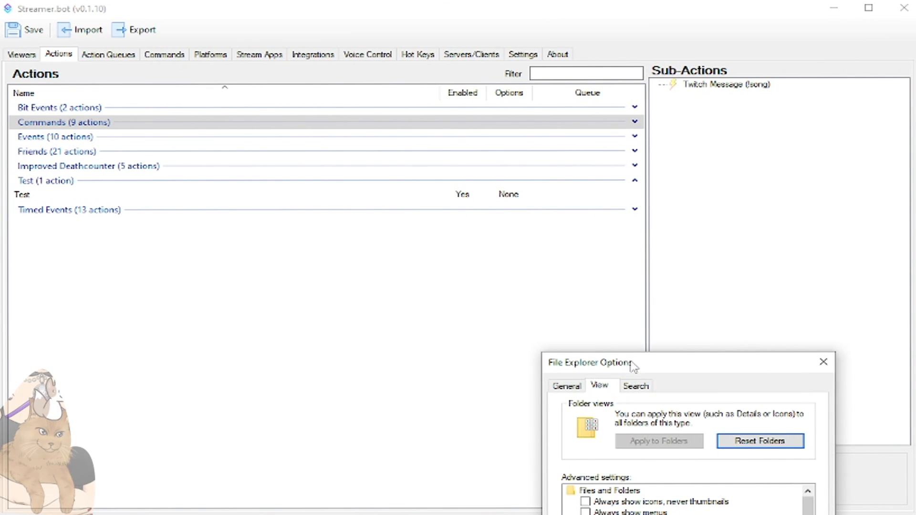
{"action": "left_click_drag", "start_coordinate": [631, 364], "coordinate": [478, 260]}
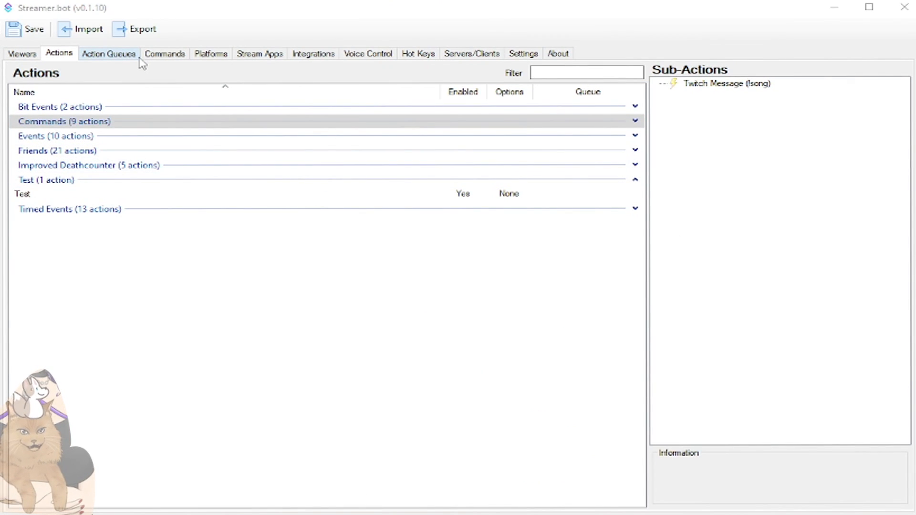
- Look through Streamer.bot's action queues, actions, commands, platforms, stream apps and integrations
{"action": "left_click", "coordinate": [142, 62]}
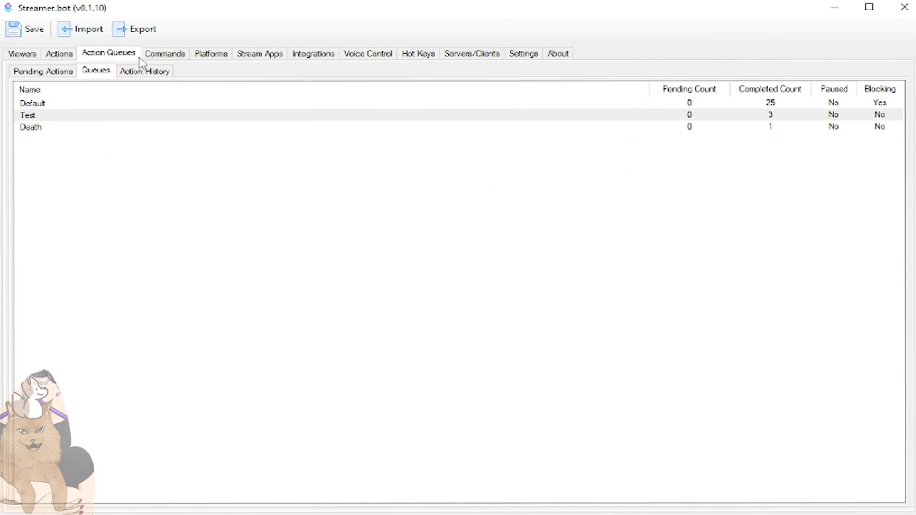
{"action": "left_click", "coordinate": [58, 54]}
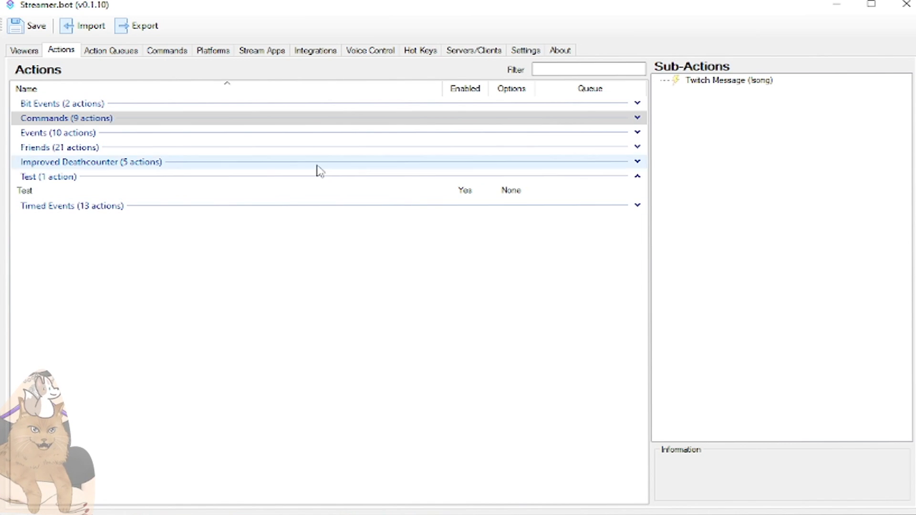
{"action": "left_click", "coordinate": [178, 50]}
{"action": "left_click", "coordinate": [228, 52]}
{"action": "left_click", "coordinate": [262, 51]}
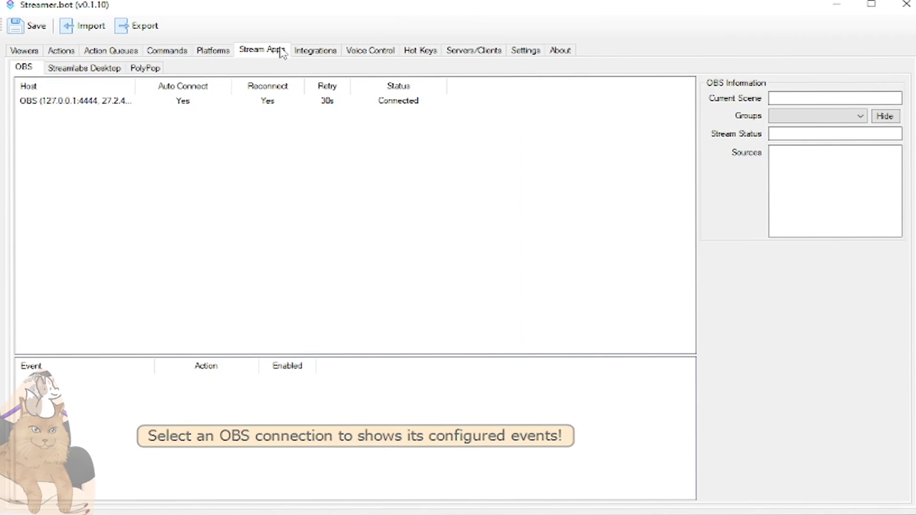
{"action": "left_click", "coordinate": [315, 51]}
{"action": "left_click", "coordinate": [167, 50]}
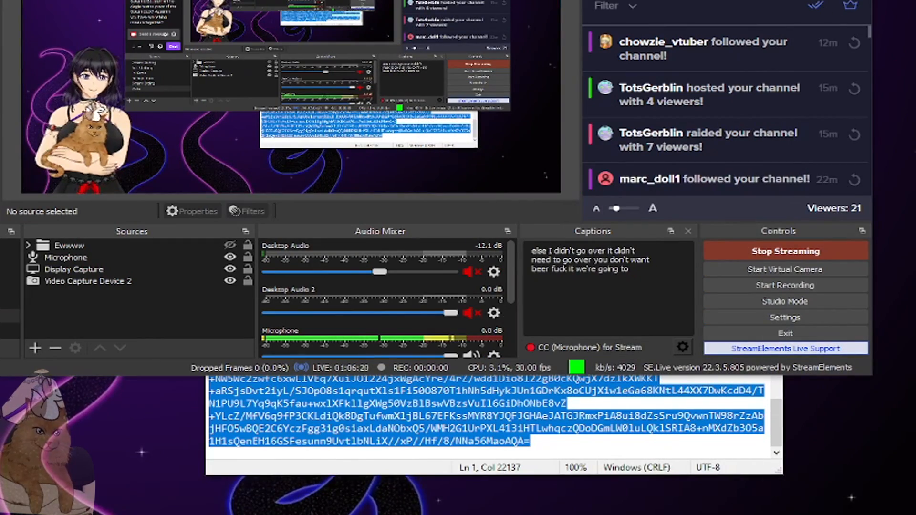
- Clear the text editor window holding the import string out of the way, and bring the OBS window fully into view
{"action": "left_click", "coordinate": [667, 448]}
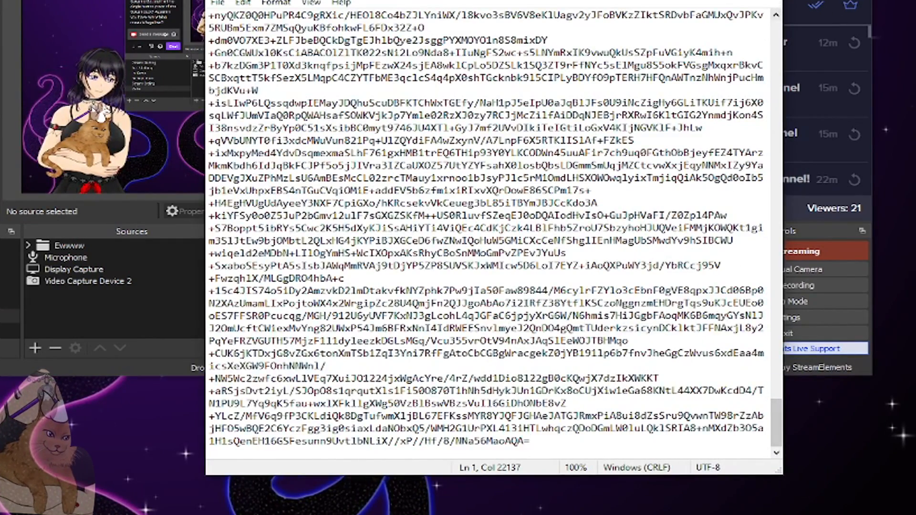
{"action": "left_click", "coordinate": [697, 0]}
{"action": "left_click_drag", "start_coordinate": [256, 0], "coordinate": [281, 0]}
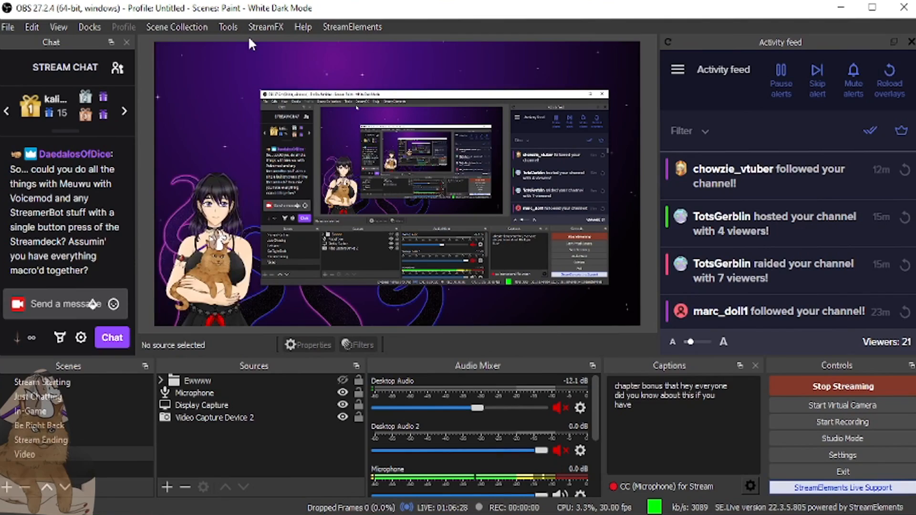
- Open the OBS Scripts window and enable Autoclose on OBS quit for autostarter.lua
{"action": "left_click", "coordinate": [221, 27]}
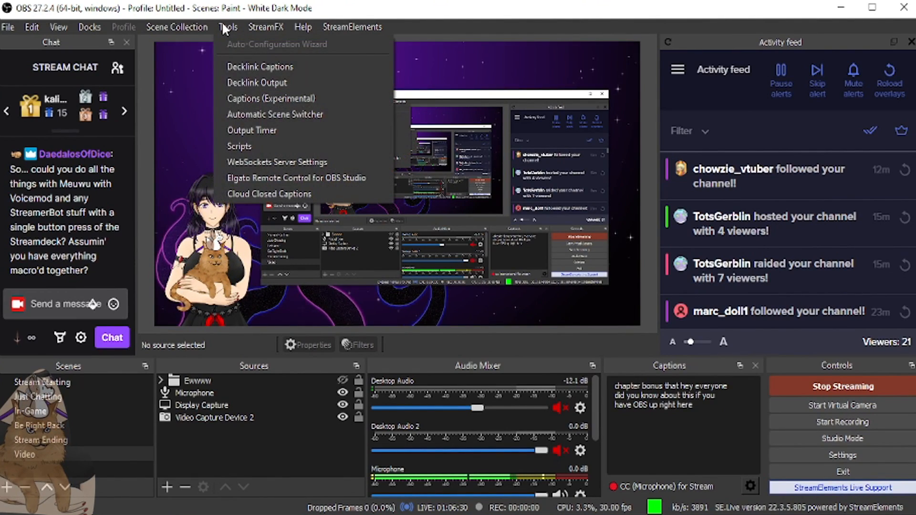
{"action": "left_click", "coordinate": [272, 147]}
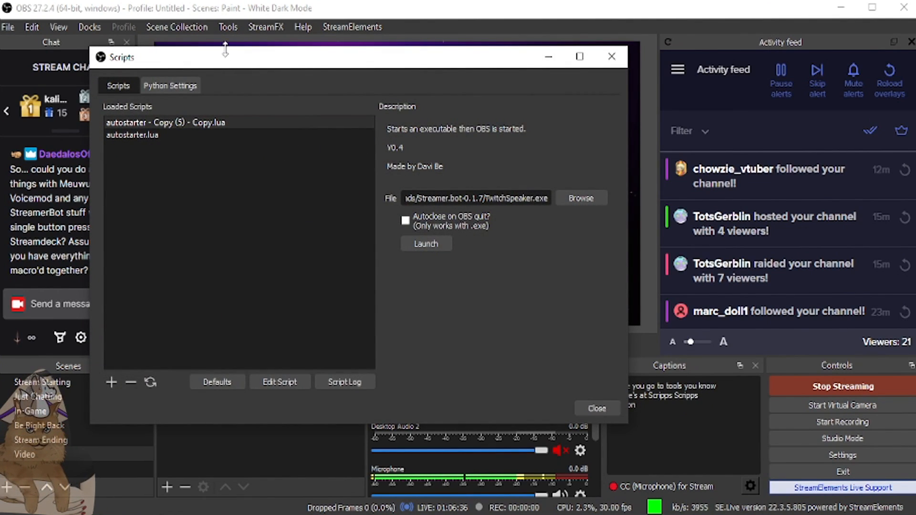
{"action": "left_click_drag", "start_coordinate": [226, 56], "coordinate": [469, 119]}
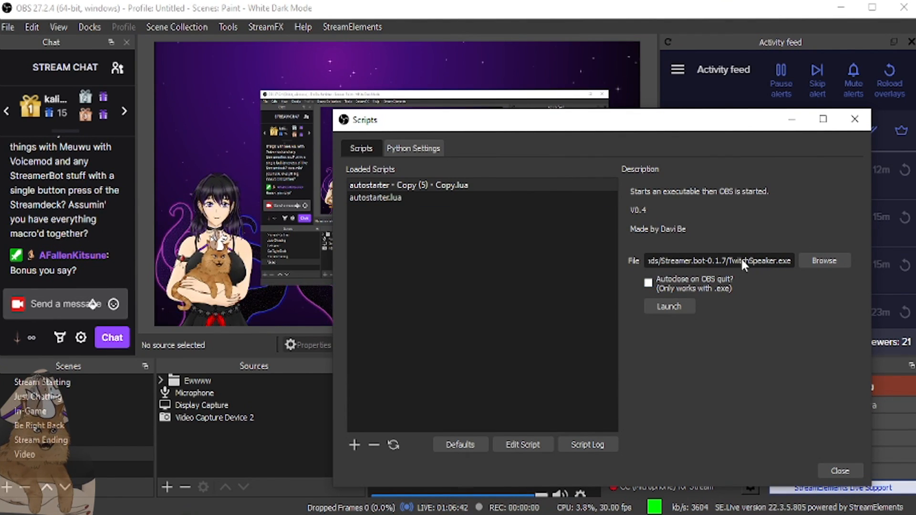
{"action": "left_click", "coordinate": [401, 198]}
{"action": "left_click", "coordinate": [648, 283]}
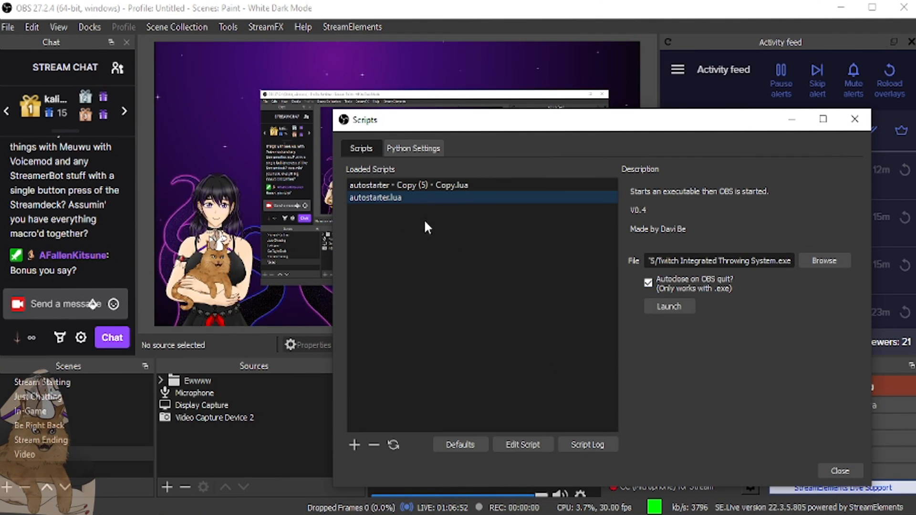
- Compare the executable file and autoclose settings of autostarter - Copy (5) - Copy.lua and autostarter.lua
{"action": "left_click", "coordinate": [434, 184]}
{"action": "left_click", "coordinate": [426, 193]}
{"action": "left_click", "coordinate": [433, 186]}
{"action": "left_click", "coordinate": [432, 197]}
{"action": "left_click", "coordinate": [437, 185]}
{"action": "left_click", "coordinate": [434, 196]}
{"action": "left_click", "coordinate": [435, 187]}
{"action": "left_click", "coordinate": [435, 196]}
{"action": "left_click", "coordinate": [438, 186]}
{"action": "left_click", "coordinate": [434, 196]}
{"action": "left_click", "coordinate": [441, 183]}
{"action": "left_click", "coordinate": [433, 197]}
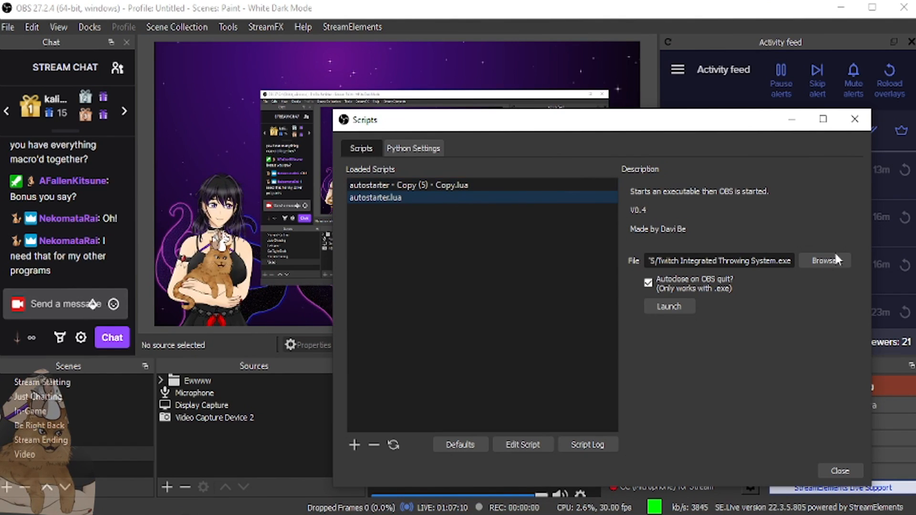
{"action": "left_click", "coordinate": [720, 260]}
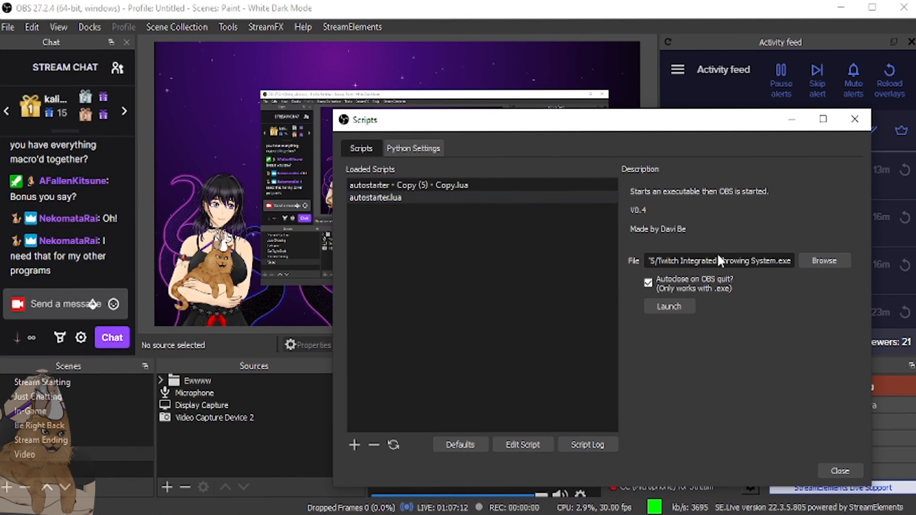
{"action": "left_click", "coordinate": [442, 188]}
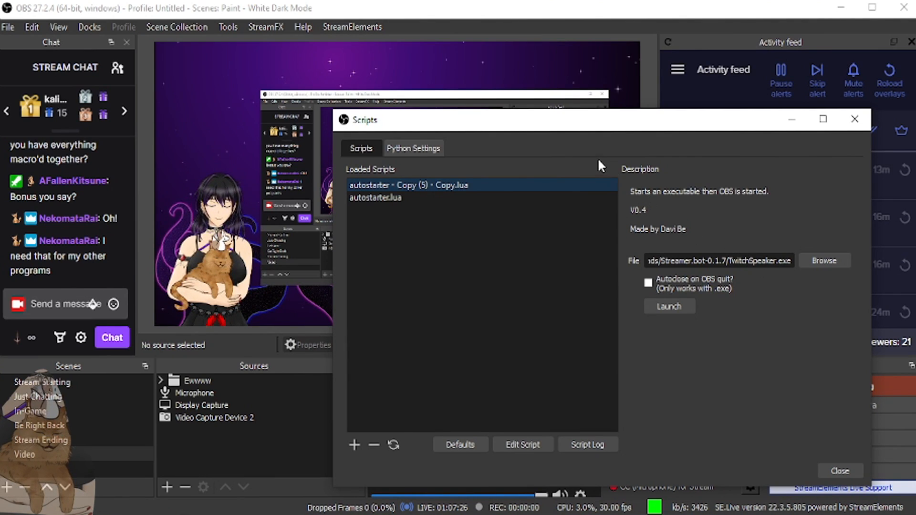
- Check the Python install path settings for scripts, and re-examine the file settings of both autostarter scripts
{"action": "left_click_drag", "start_coordinate": [578, 128], "coordinate": [590, 161]}
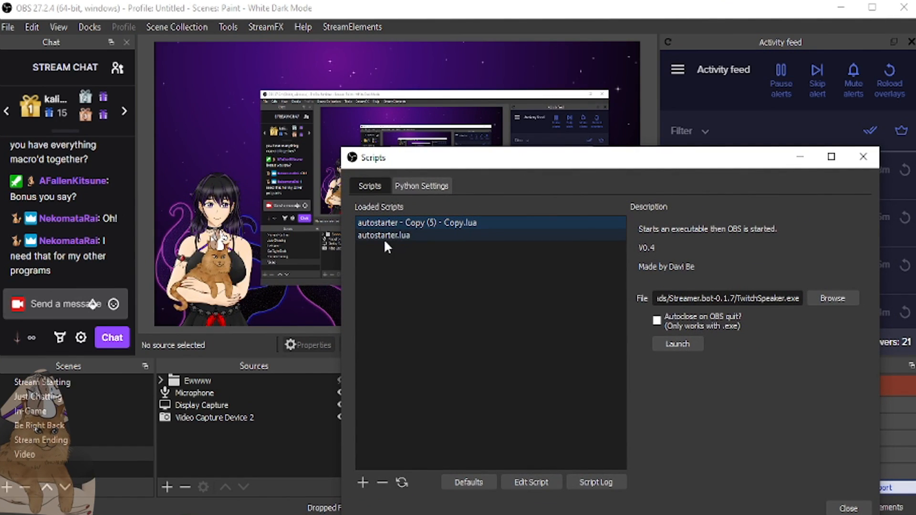
{"action": "left_click", "coordinate": [418, 186]}
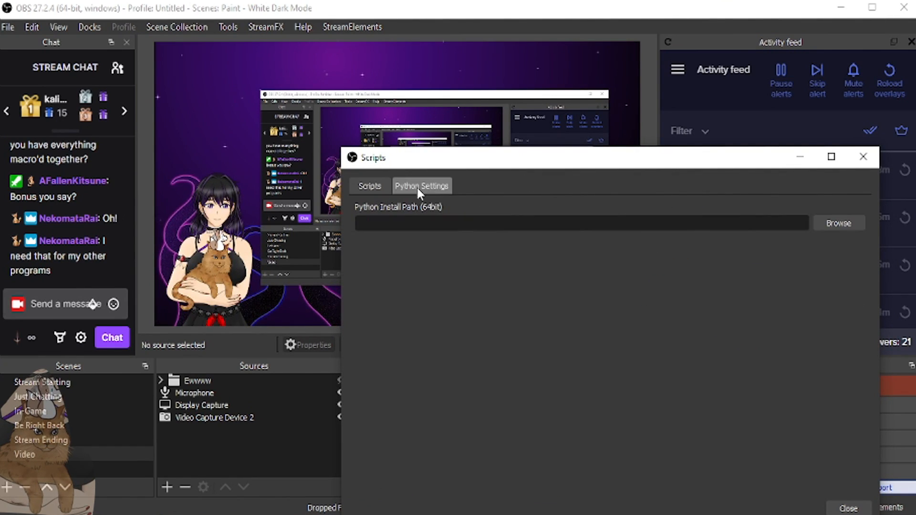
{"action": "left_click", "coordinate": [376, 186]}
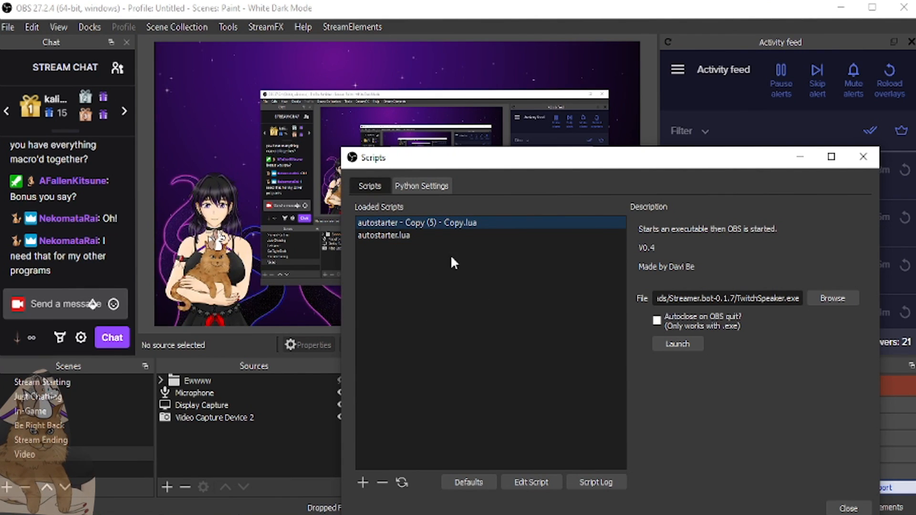
{"action": "left_click", "coordinate": [394, 236]}
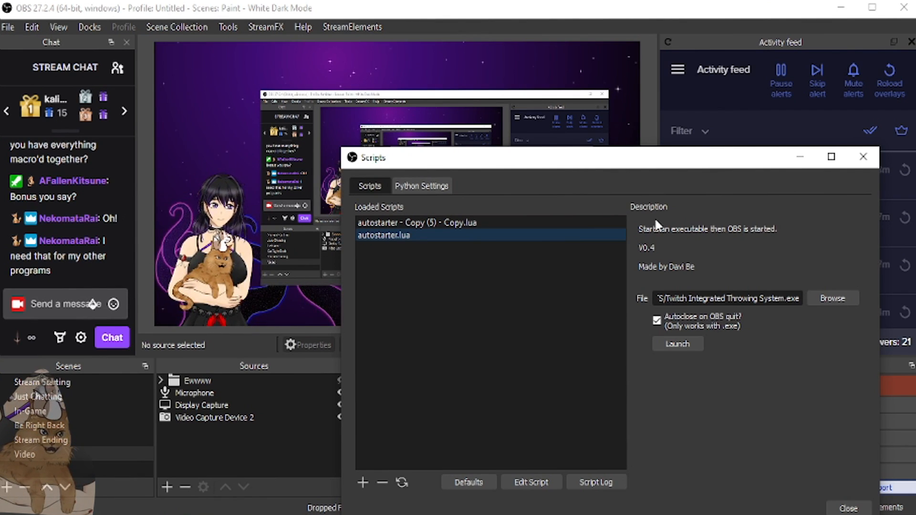
{"action": "left_click", "coordinate": [550, 222]}
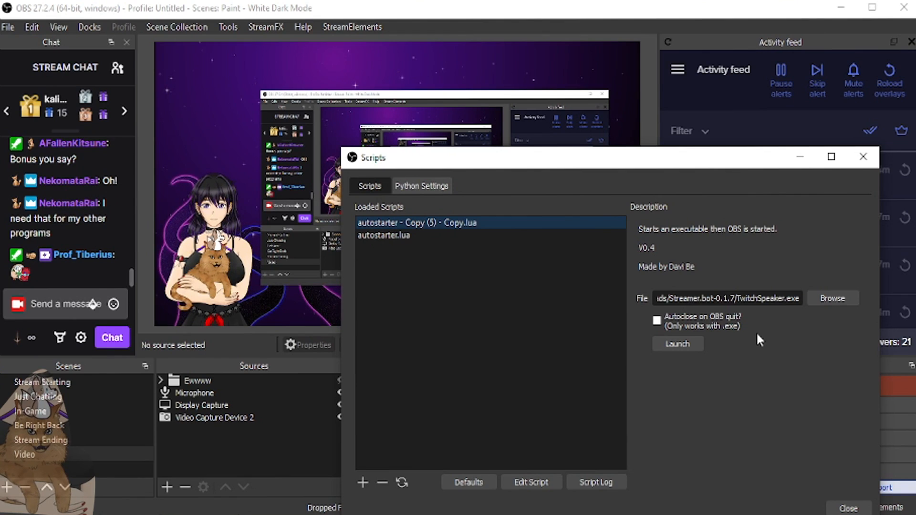
{"action": "left_click", "coordinate": [462, 235]}
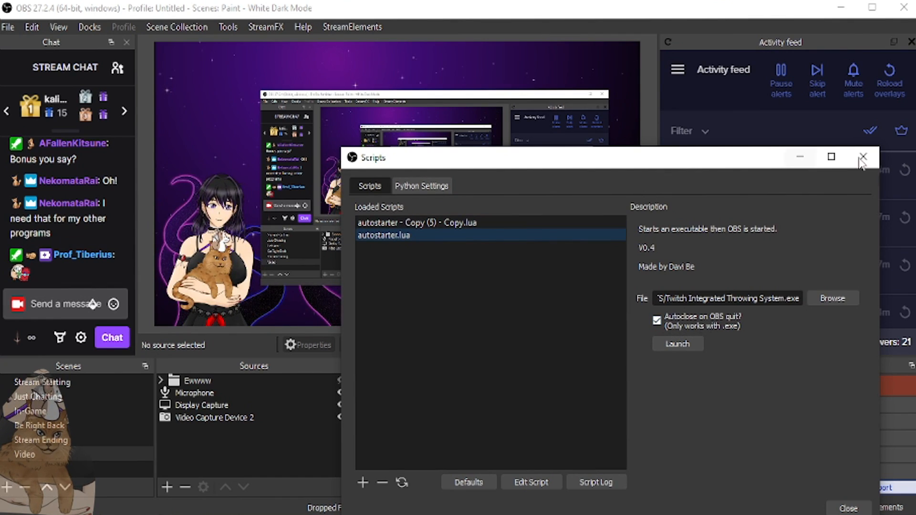
- Enable Autoclose on OBS quit for autostarter - Copy (5) - Copy.lua, check it against autostarter.lua, and close the Scripts window
{"action": "left_click", "coordinate": [442, 223]}
{"action": "left_click", "coordinate": [713, 317]}
{"action": "left_click", "coordinate": [437, 234]}
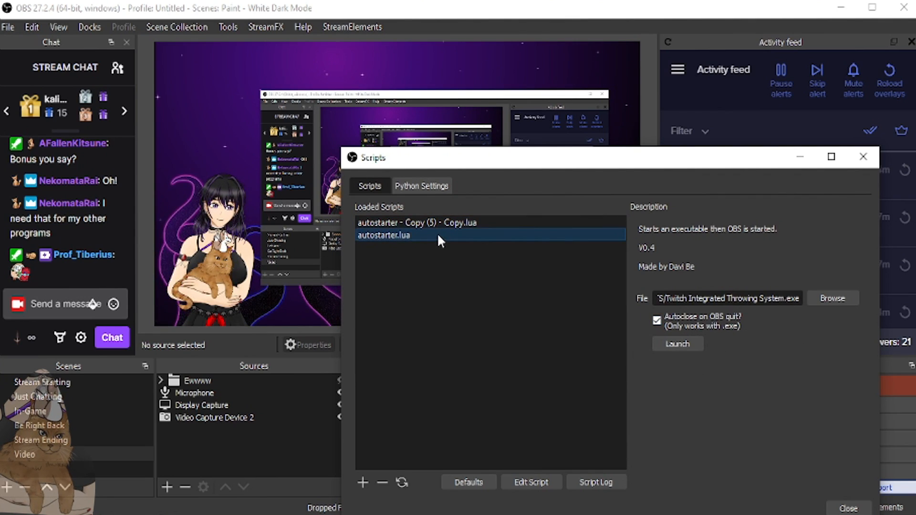
{"action": "left_click", "coordinate": [458, 222]}
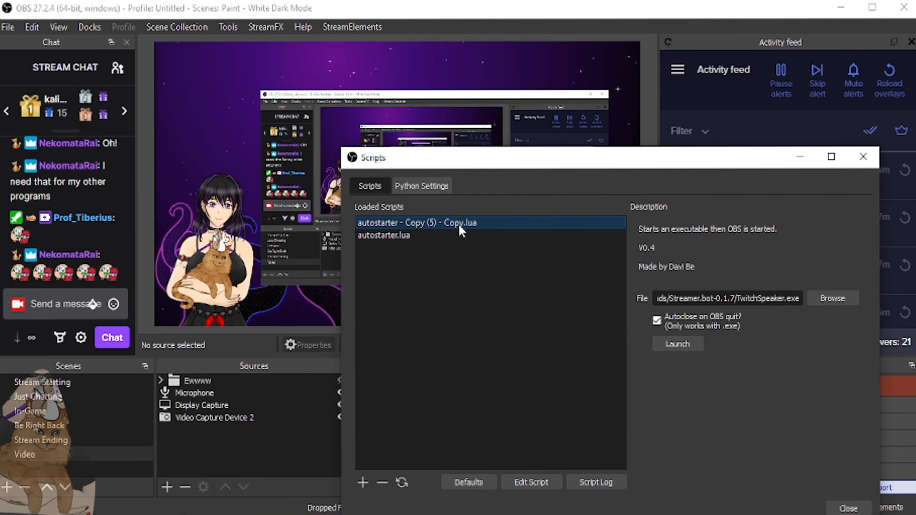
{"action": "left_click", "coordinate": [850, 509]}
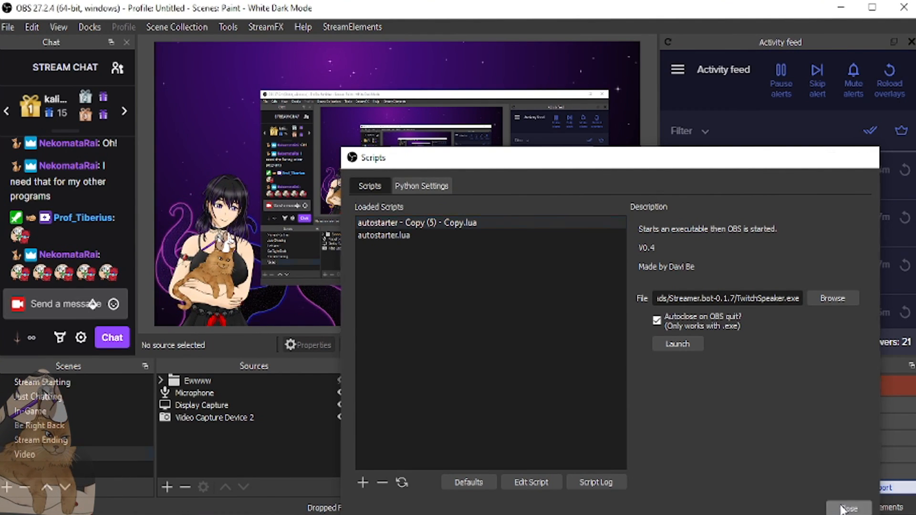